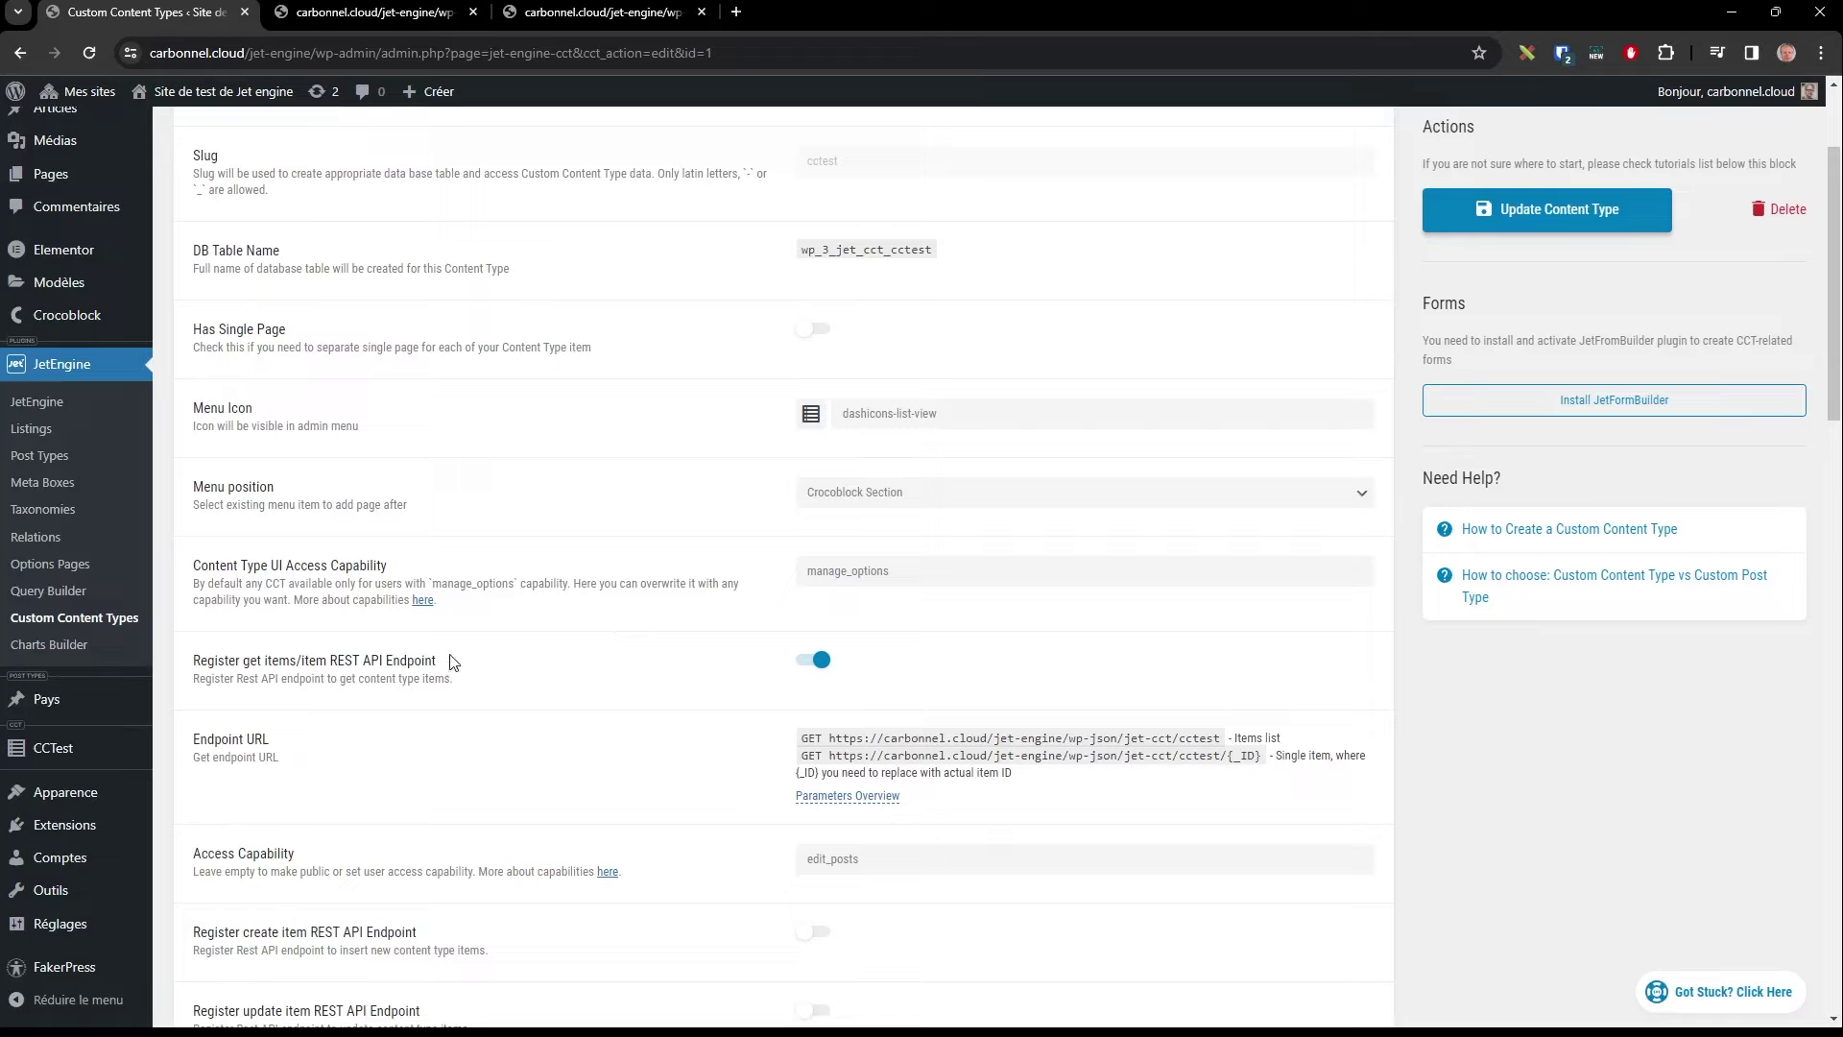
Step: Turn off the content type's get items/item REST API endpoint and enable its delete item REST API endpoint
{"action": "left_click", "coordinate": [809, 669]}
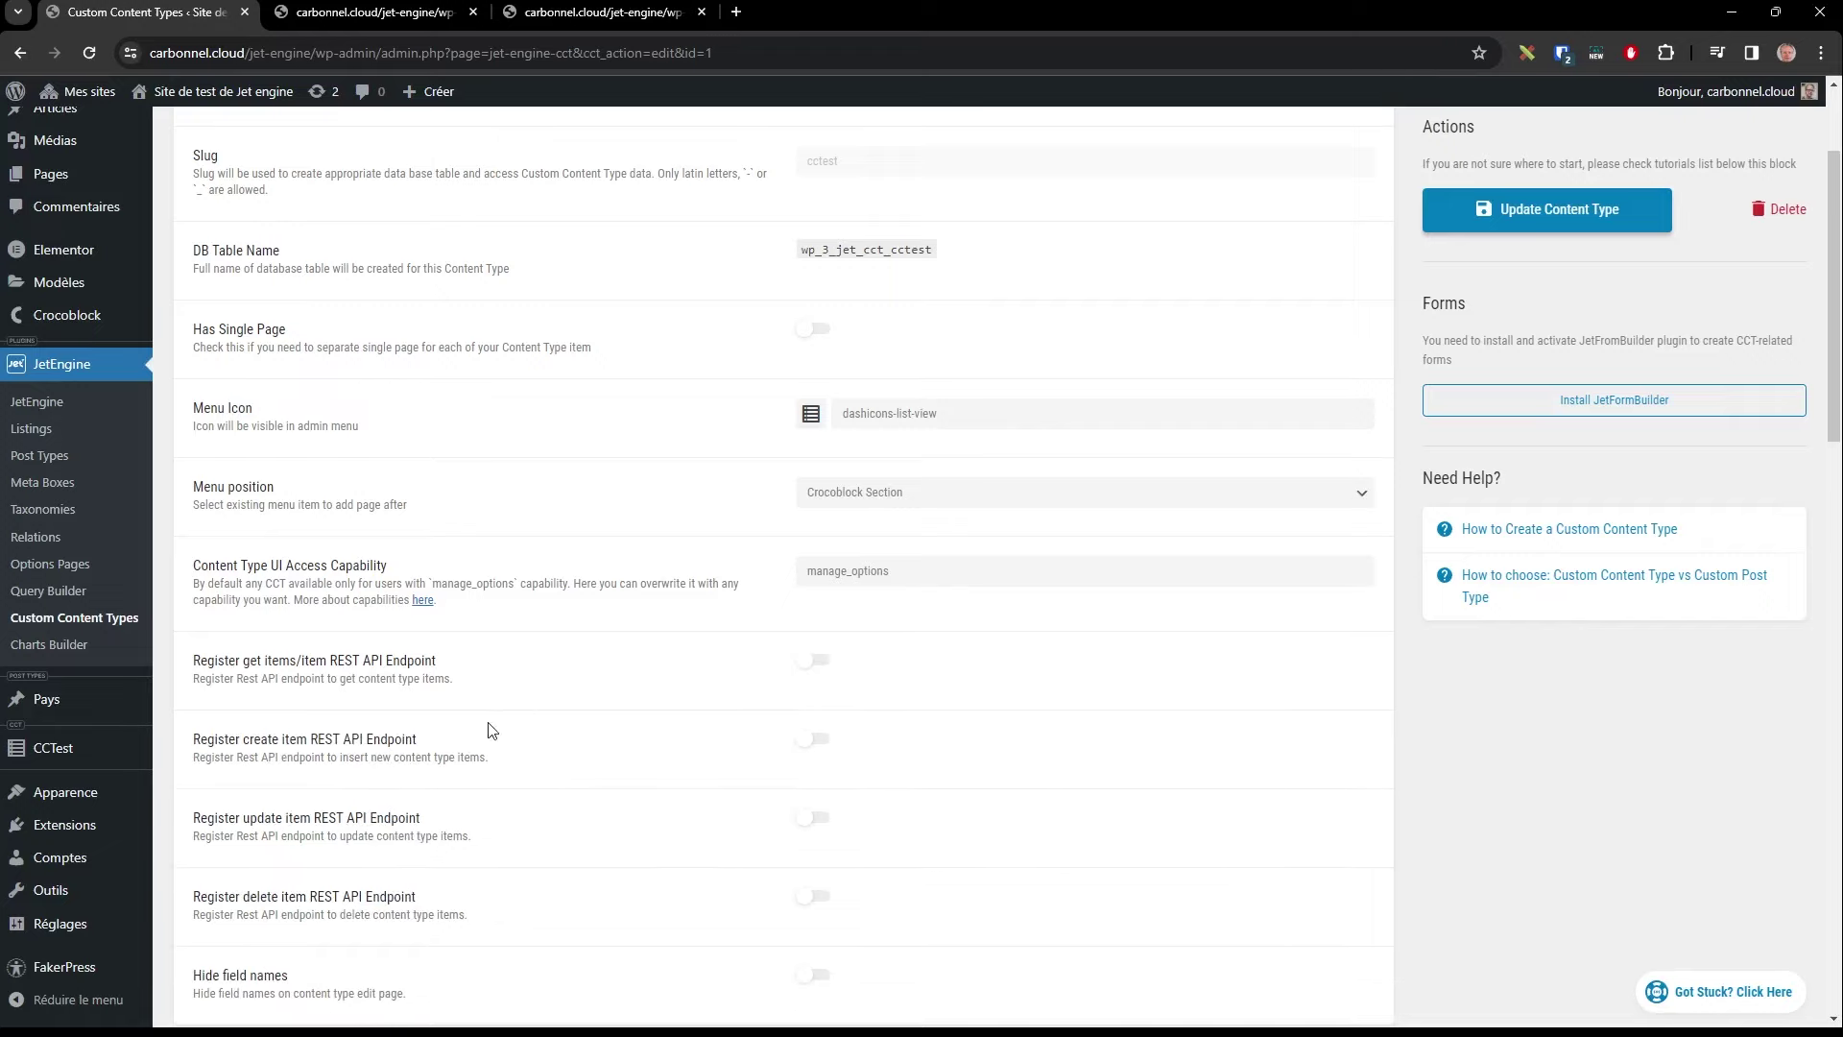
{"action": "scroll", "coordinate": [493, 776], "scroll_direction": "down", "scroll_amount": 2}
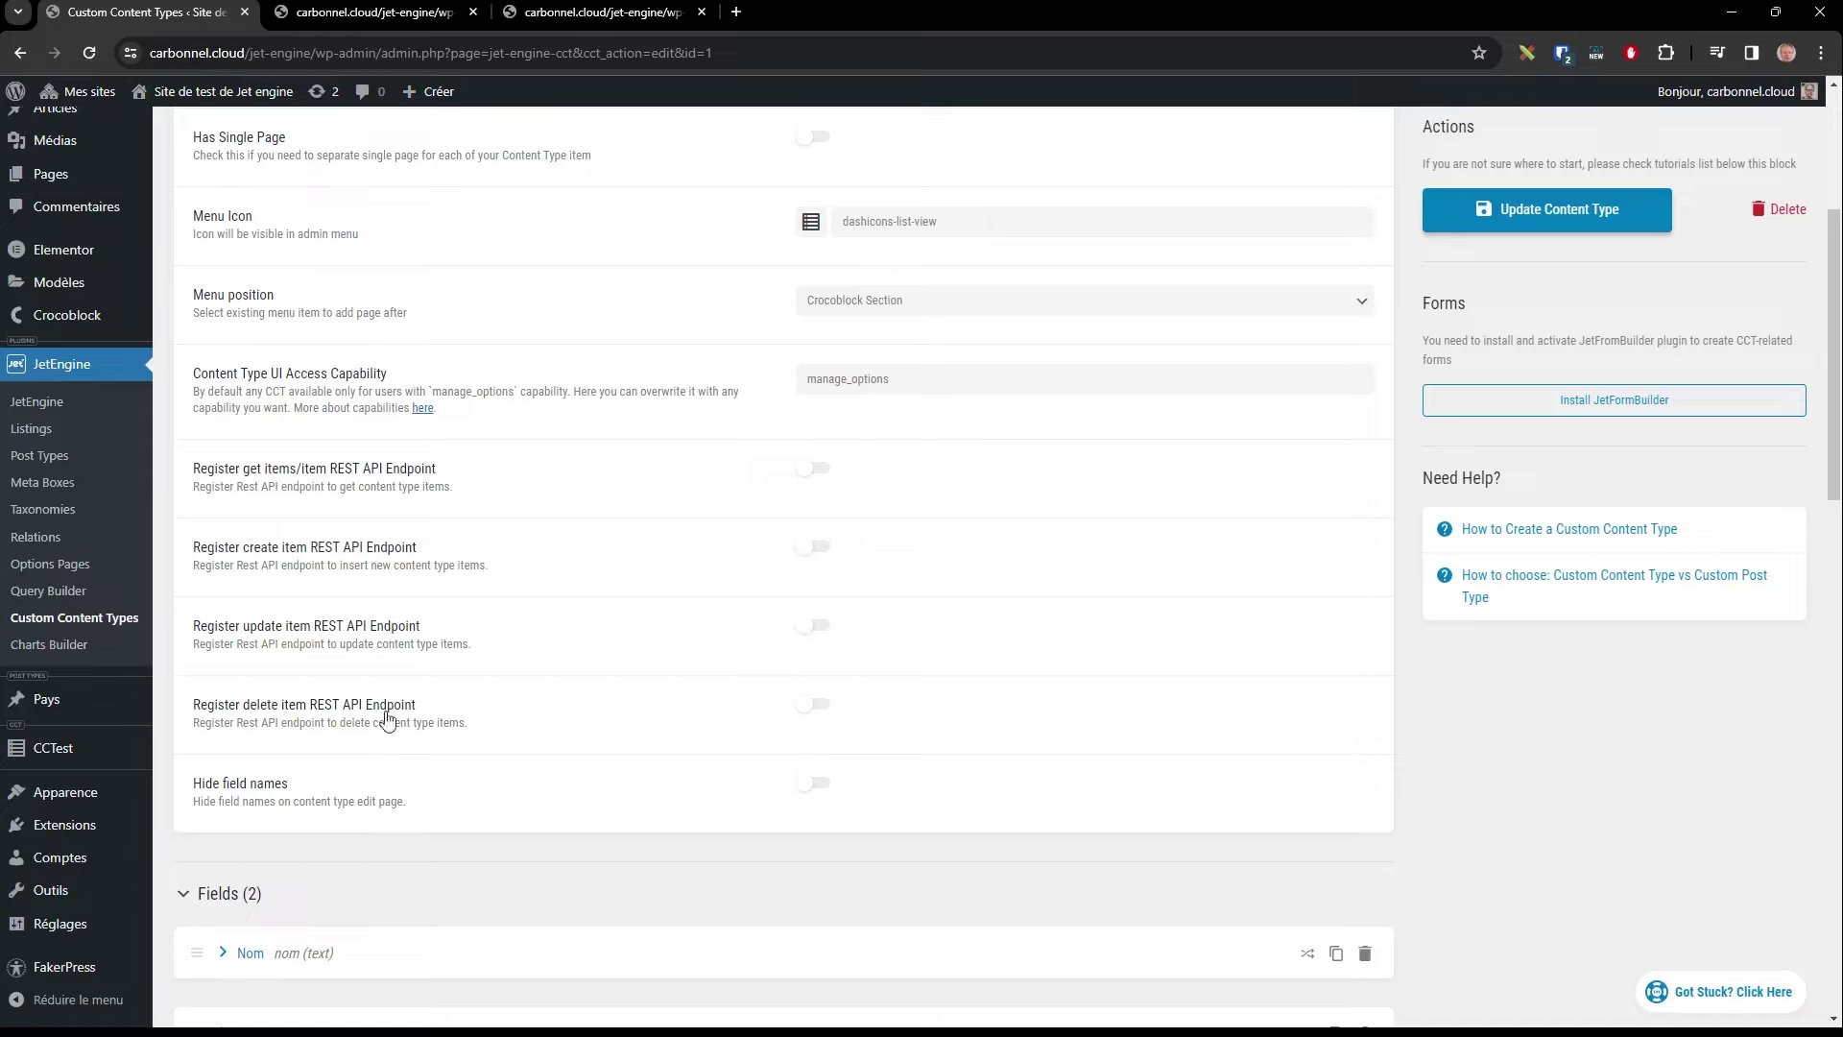
{"action": "left_click", "coordinate": [811, 708]}
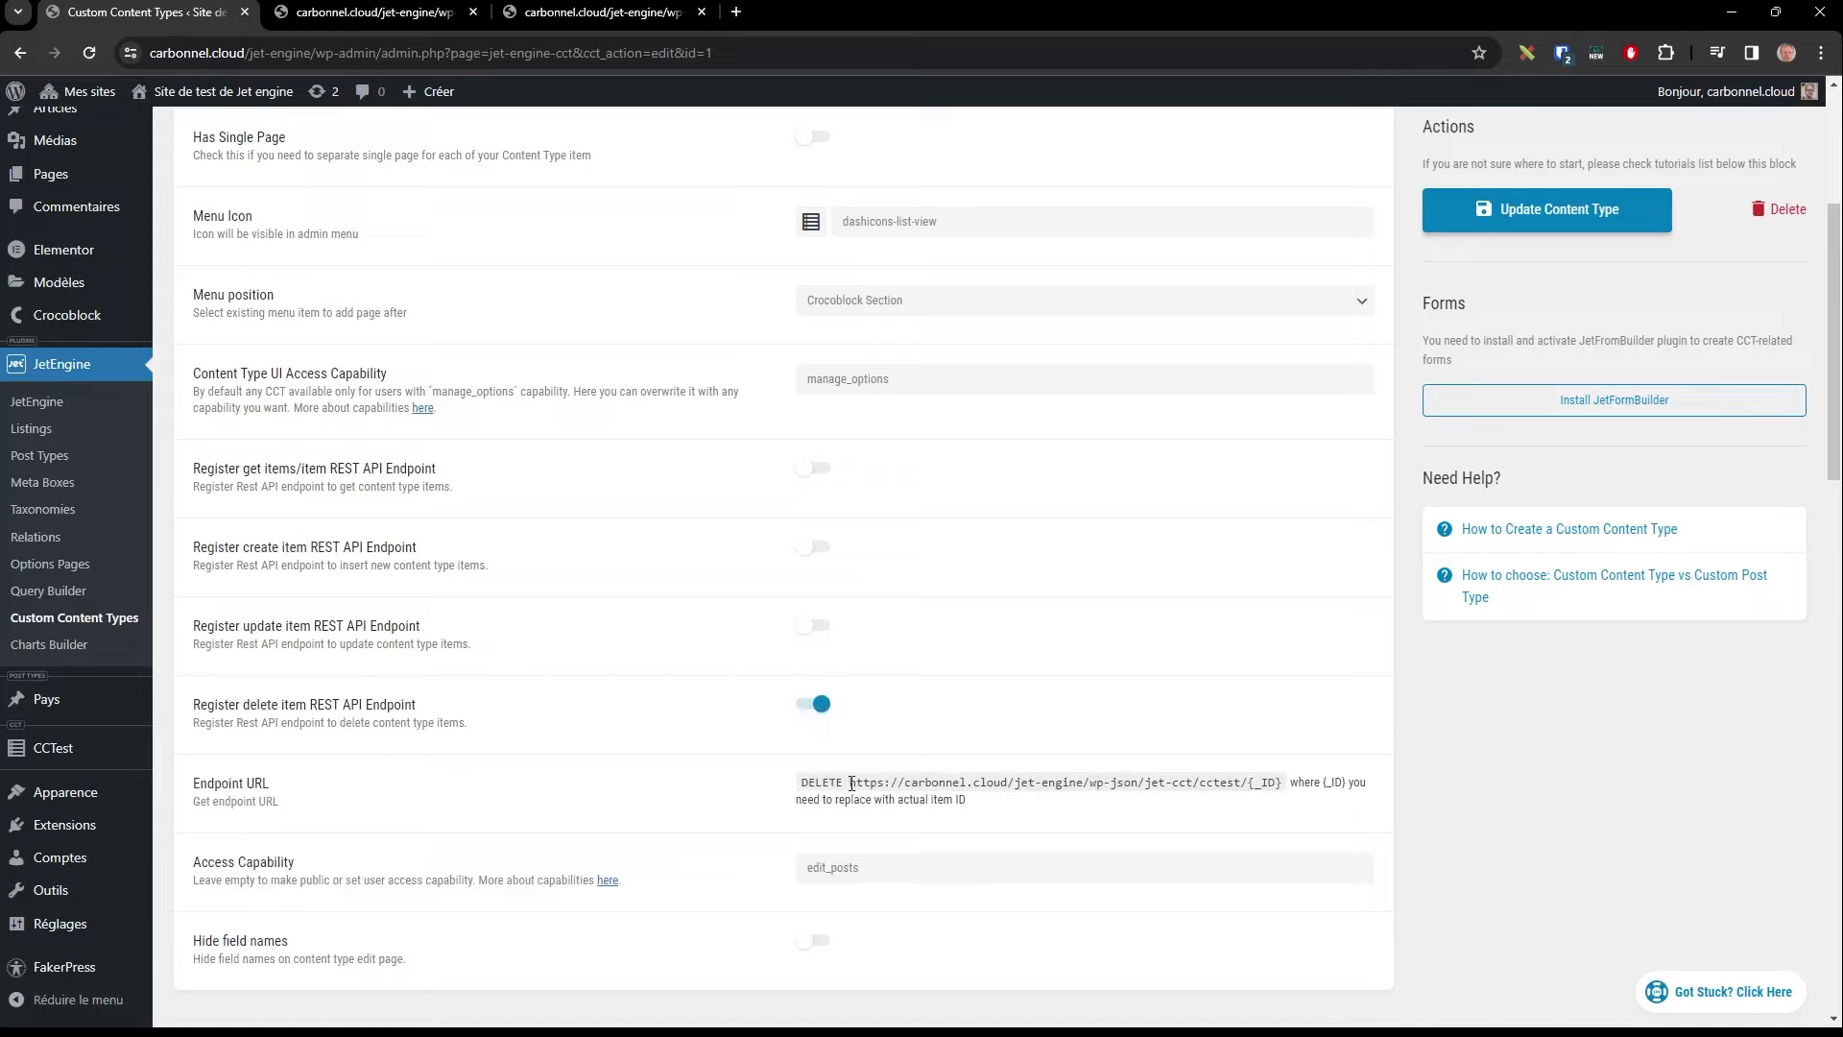
Step: Examine the parts of the delete item endpoint URL, including the site path and the cctest slug
{"action": "left_click_drag", "start_coordinate": [849, 784], "coordinate": [1278, 783]}
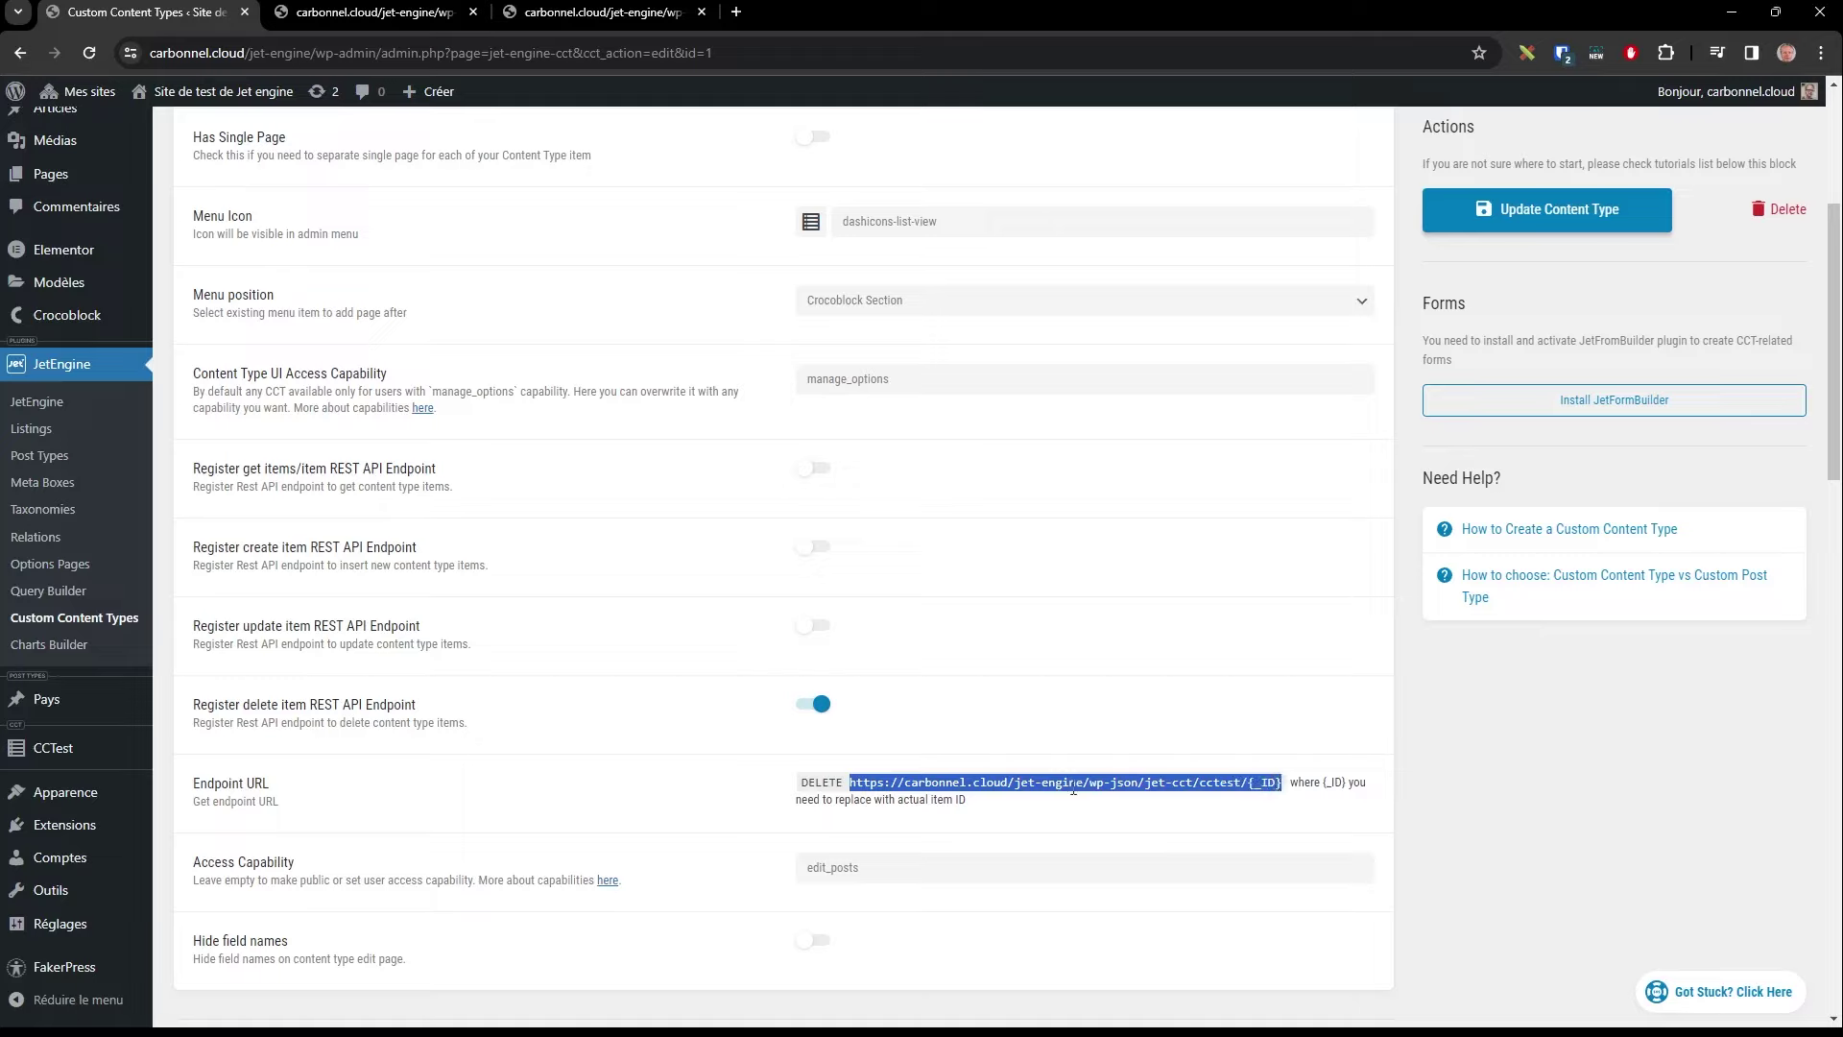
{"action": "left_click", "coordinate": [895, 776]}
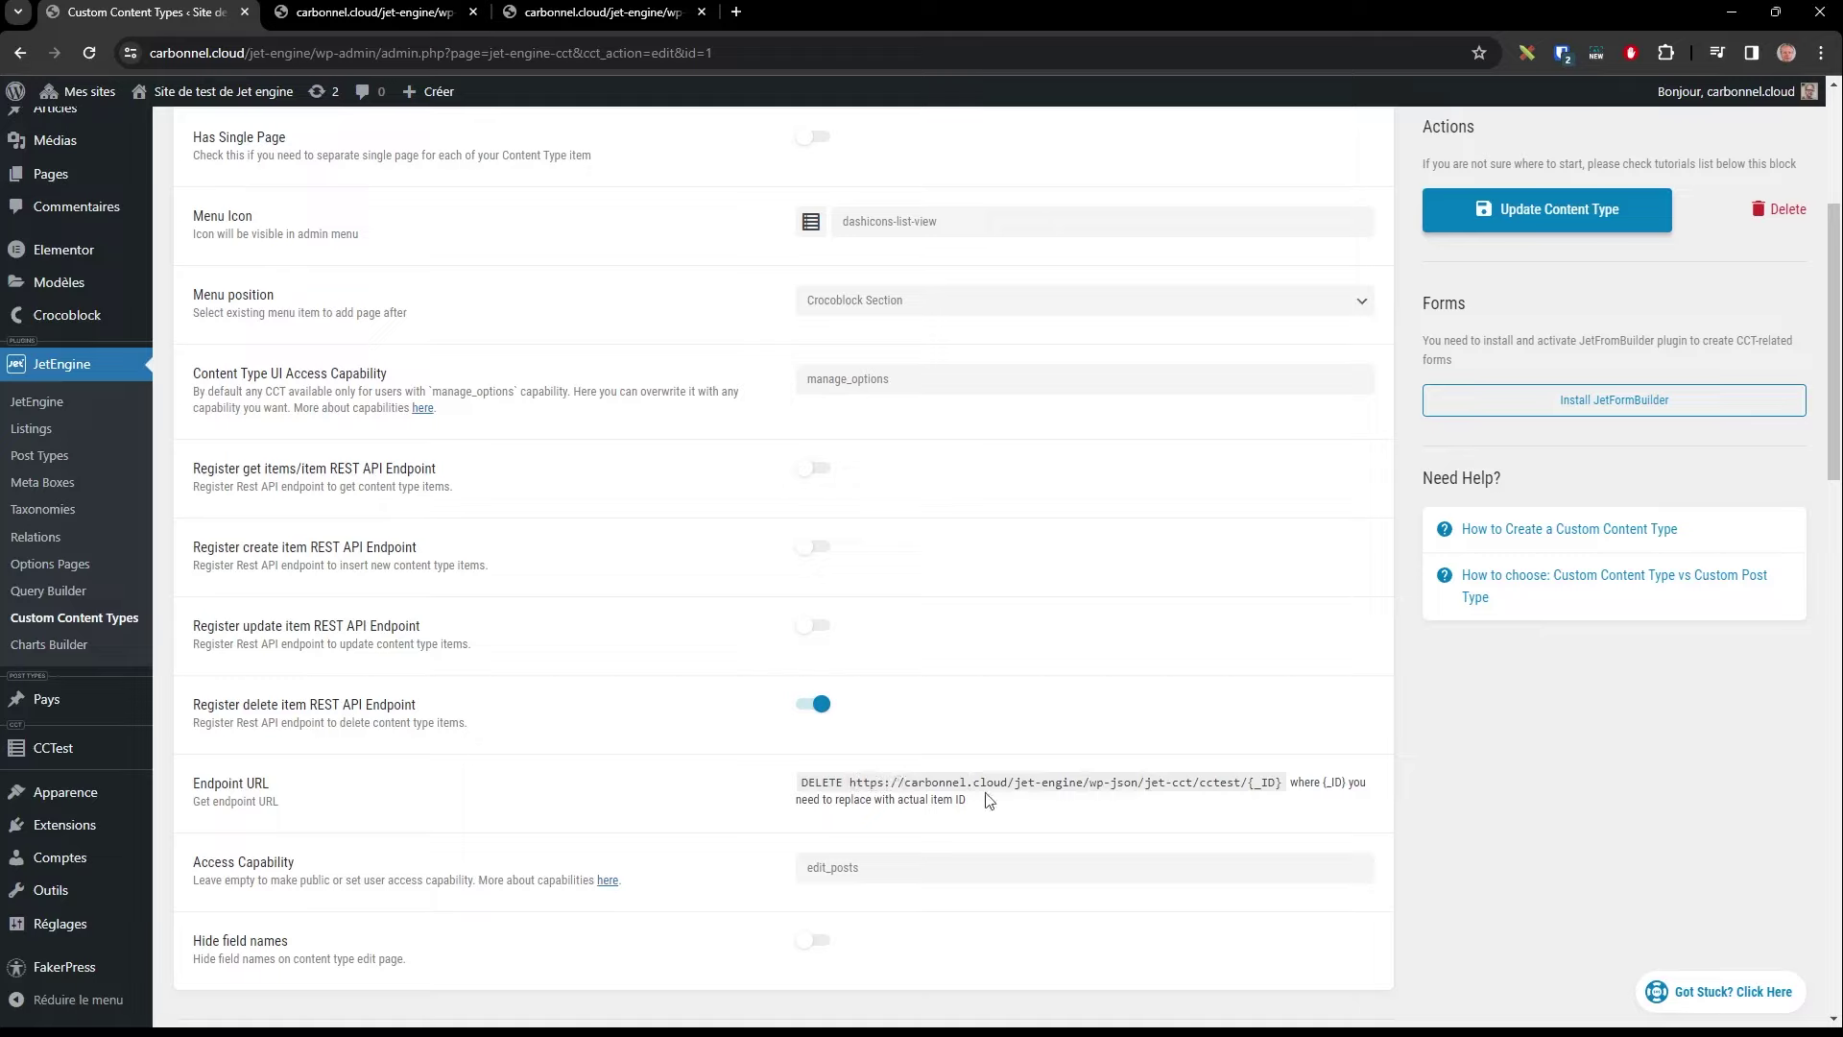
{"action": "left_click_drag", "start_coordinate": [902, 784], "coordinate": [1139, 787]}
{"action": "left_click", "coordinate": [1169, 789]}
{"action": "left_click_drag", "start_coordinate": [1147, 784], "coordinate": [1187, 785]}
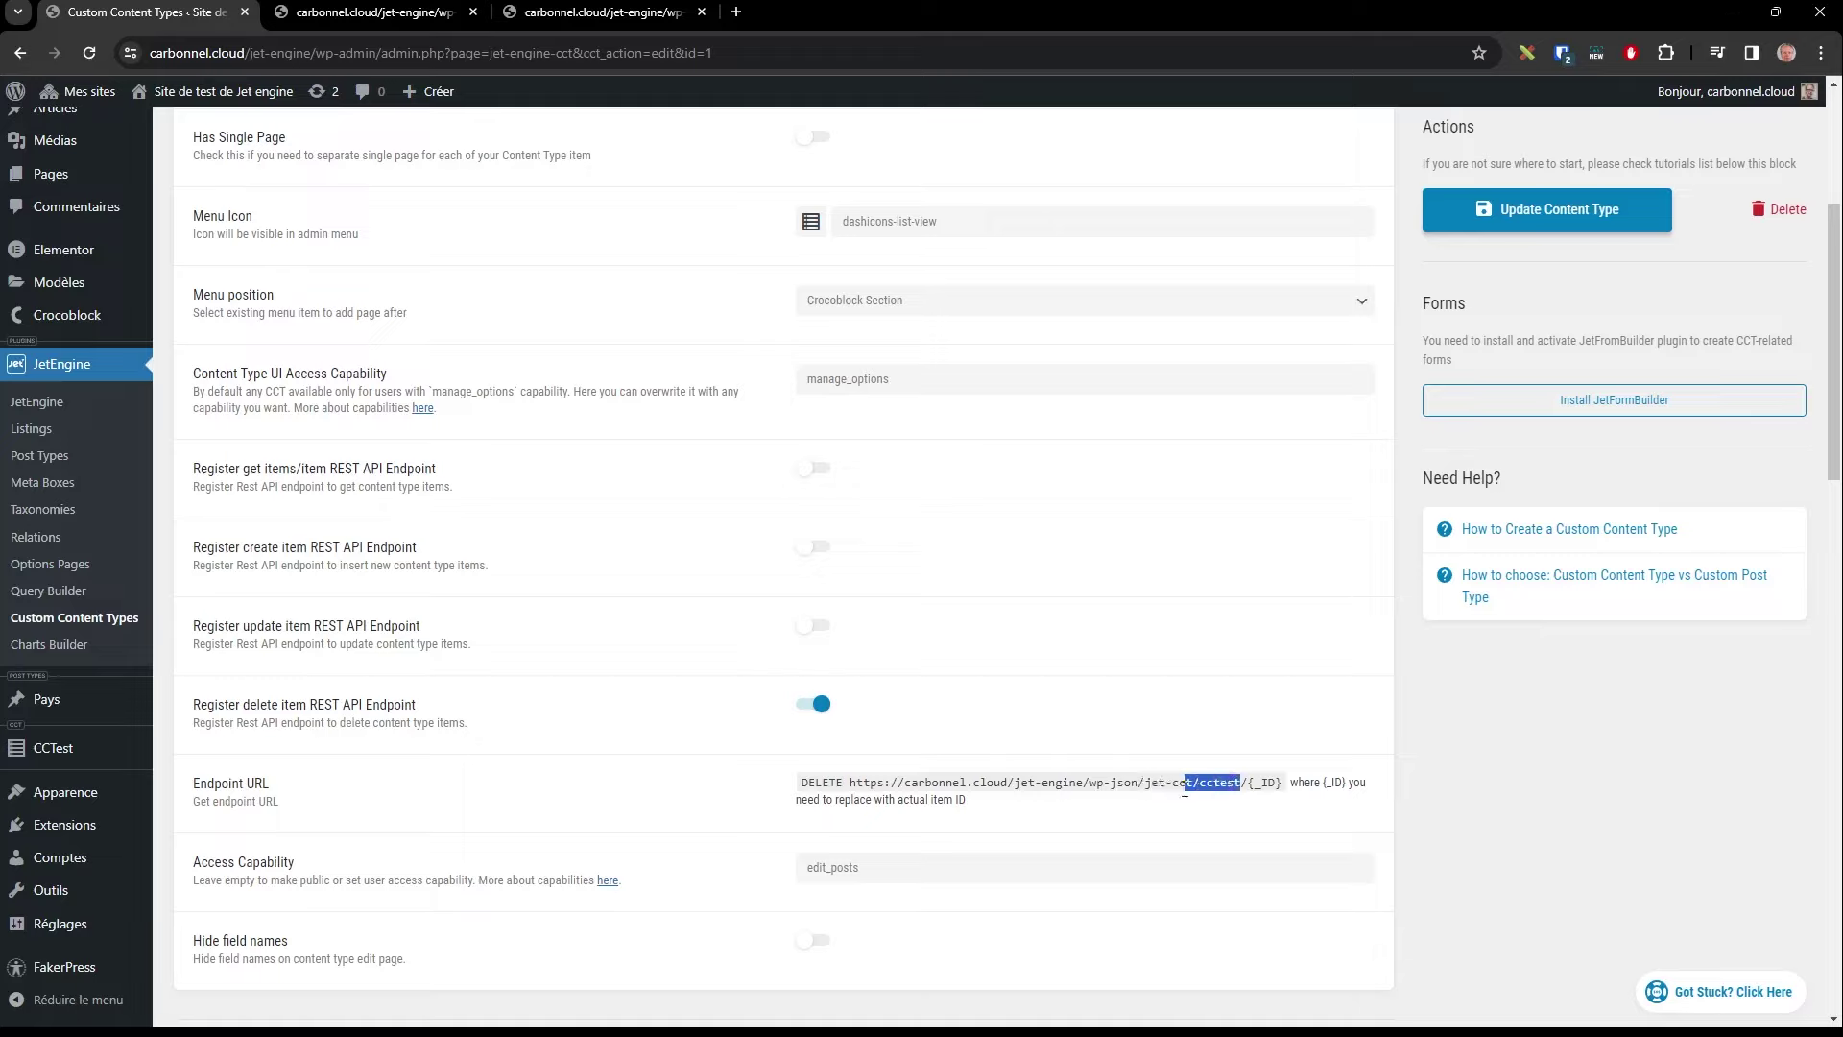
{"action": "left_click", "coordinate": [1536, 847]}
Step: Review the saved queries, the list of all articles and the CCTest items
{"action": "left_click", "coordinate": [48, 590]}
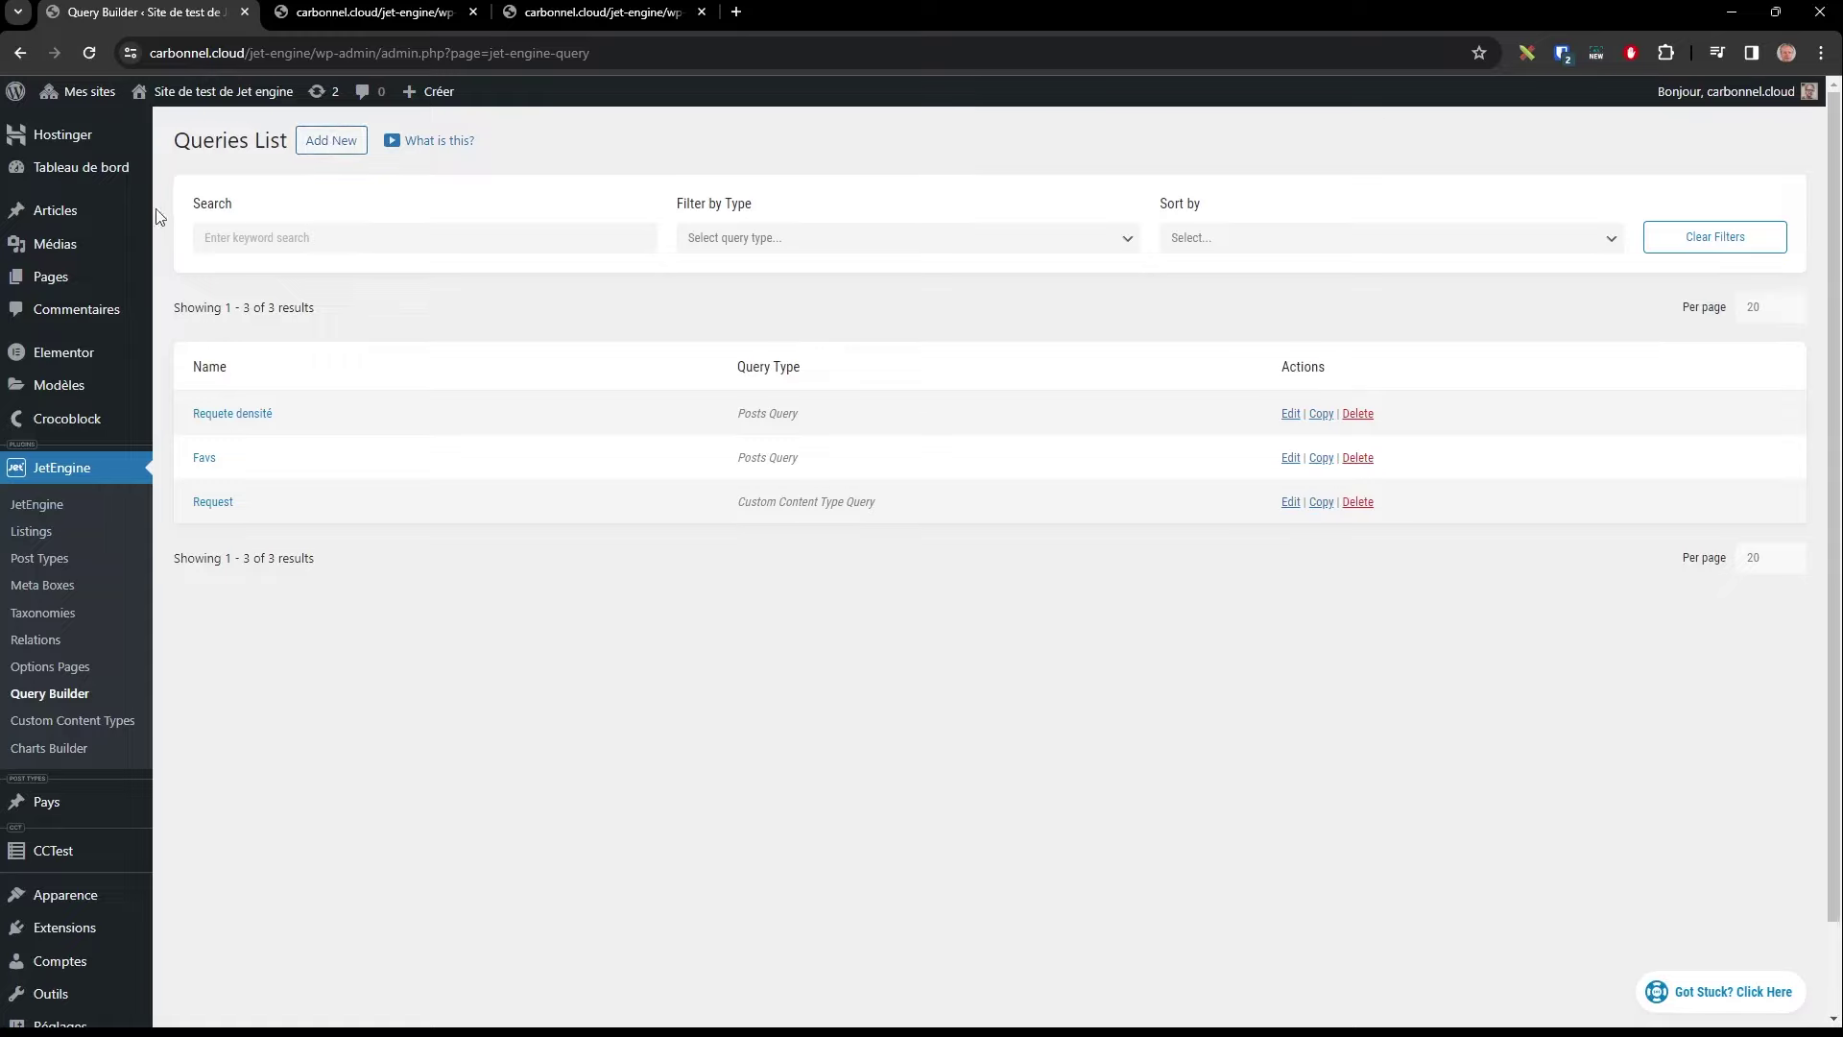
{"action": "scroll", "coordinate": [588, 279], "scroll_direction": "down", "scroll_amount": 1}
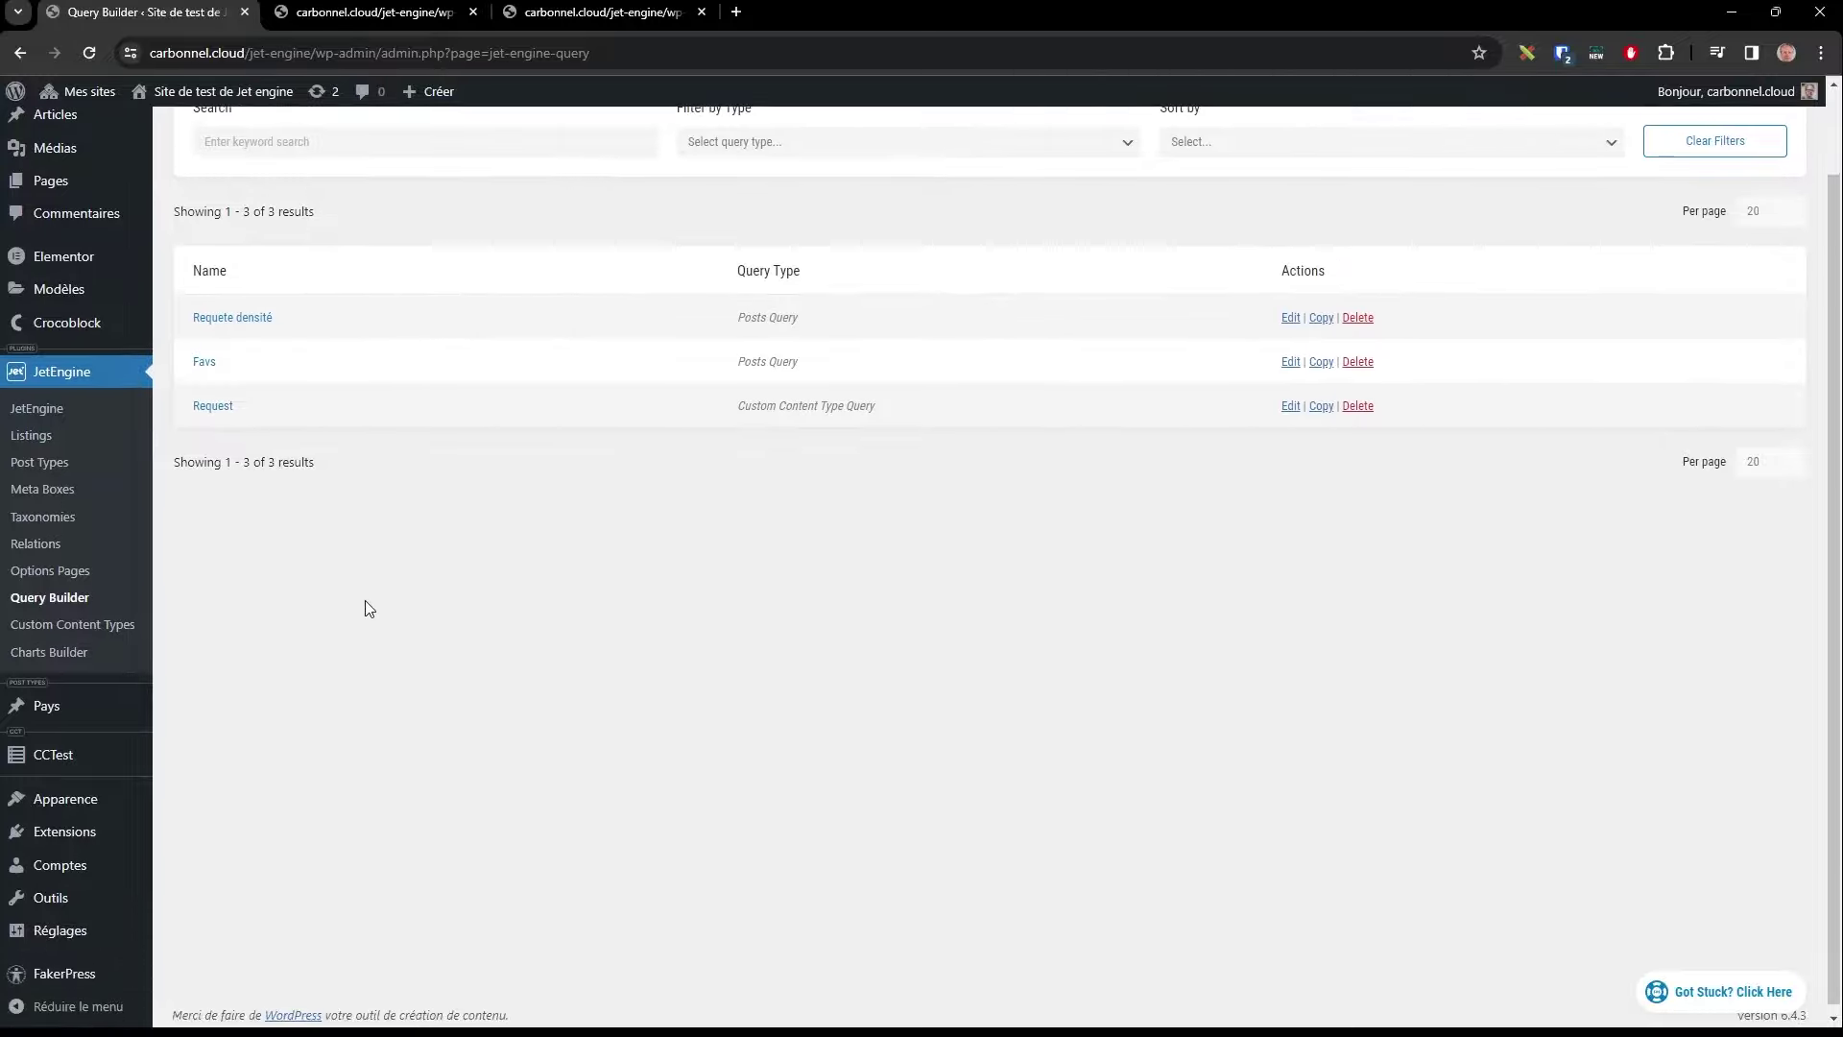
{"action": "scroll", "coordinate": [288, 537], "scroll_direction": "up", "scroll_amount": 1}
{"action": "mouse_move", "coordinate": [66, 212]}
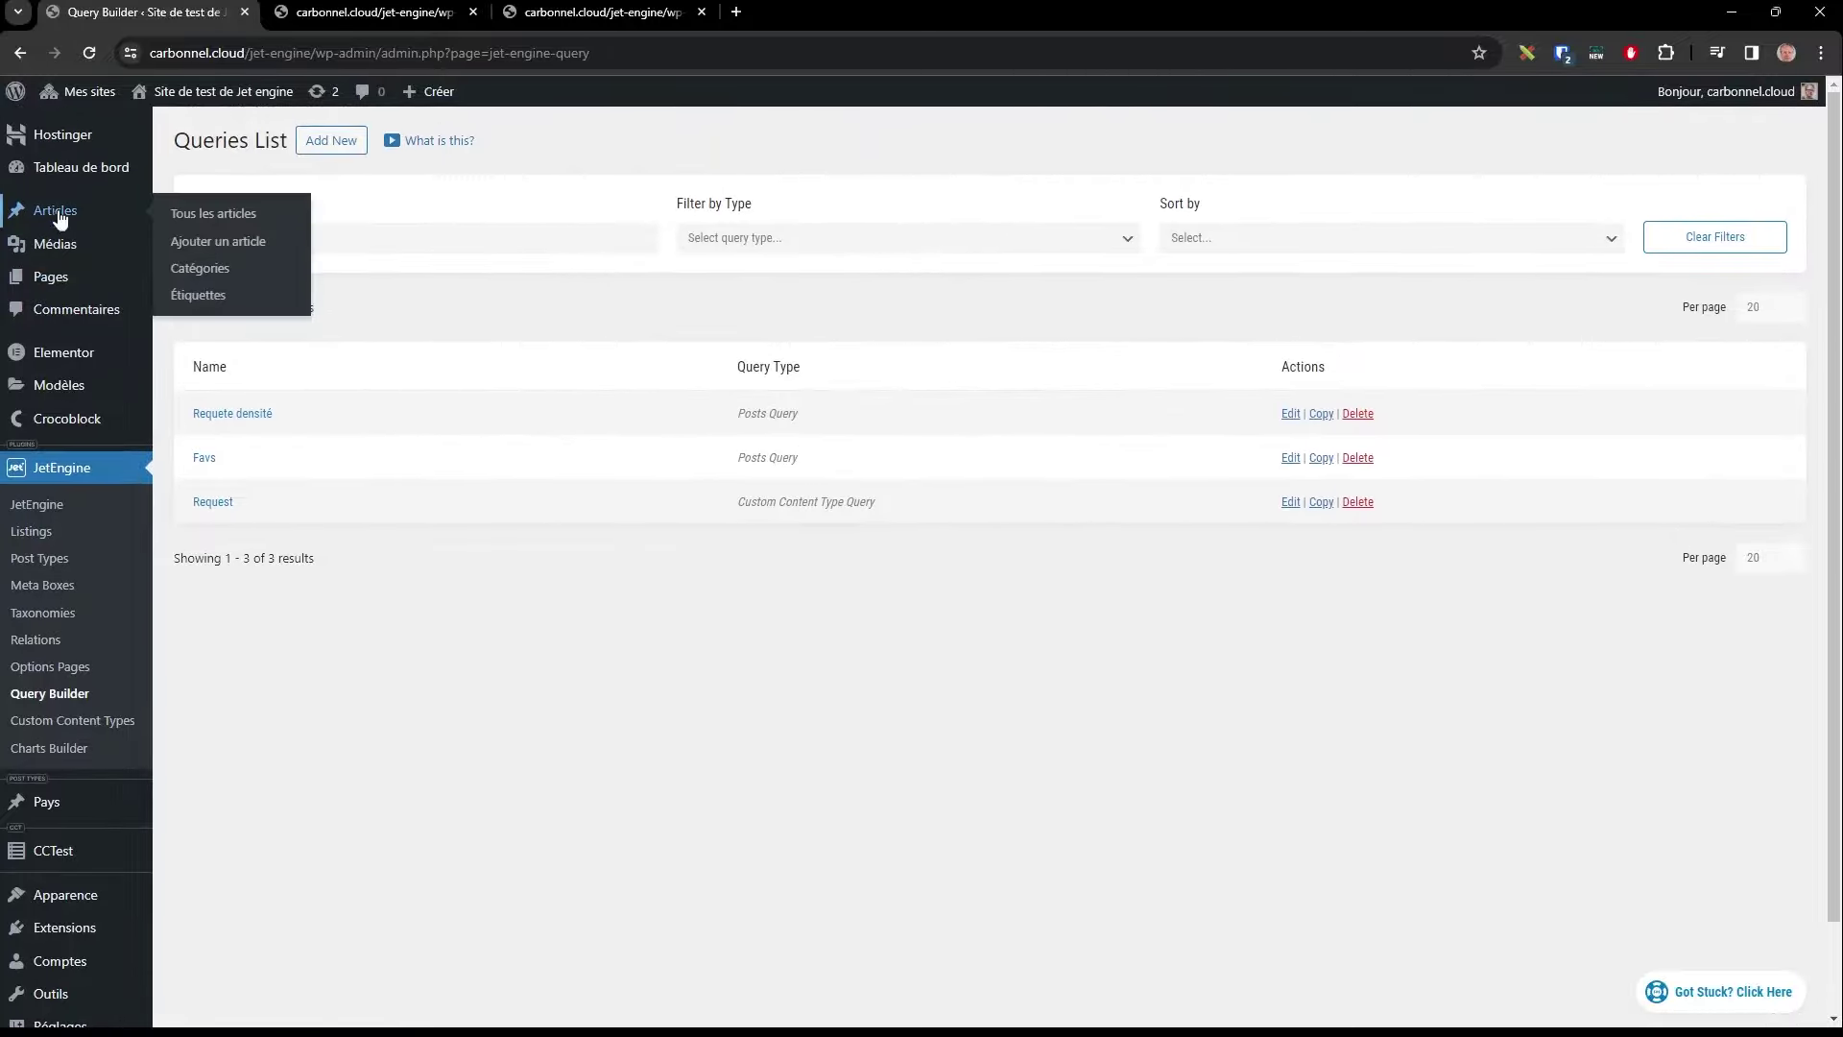
{"action": "left_click", "coordinate": [216, 219]}
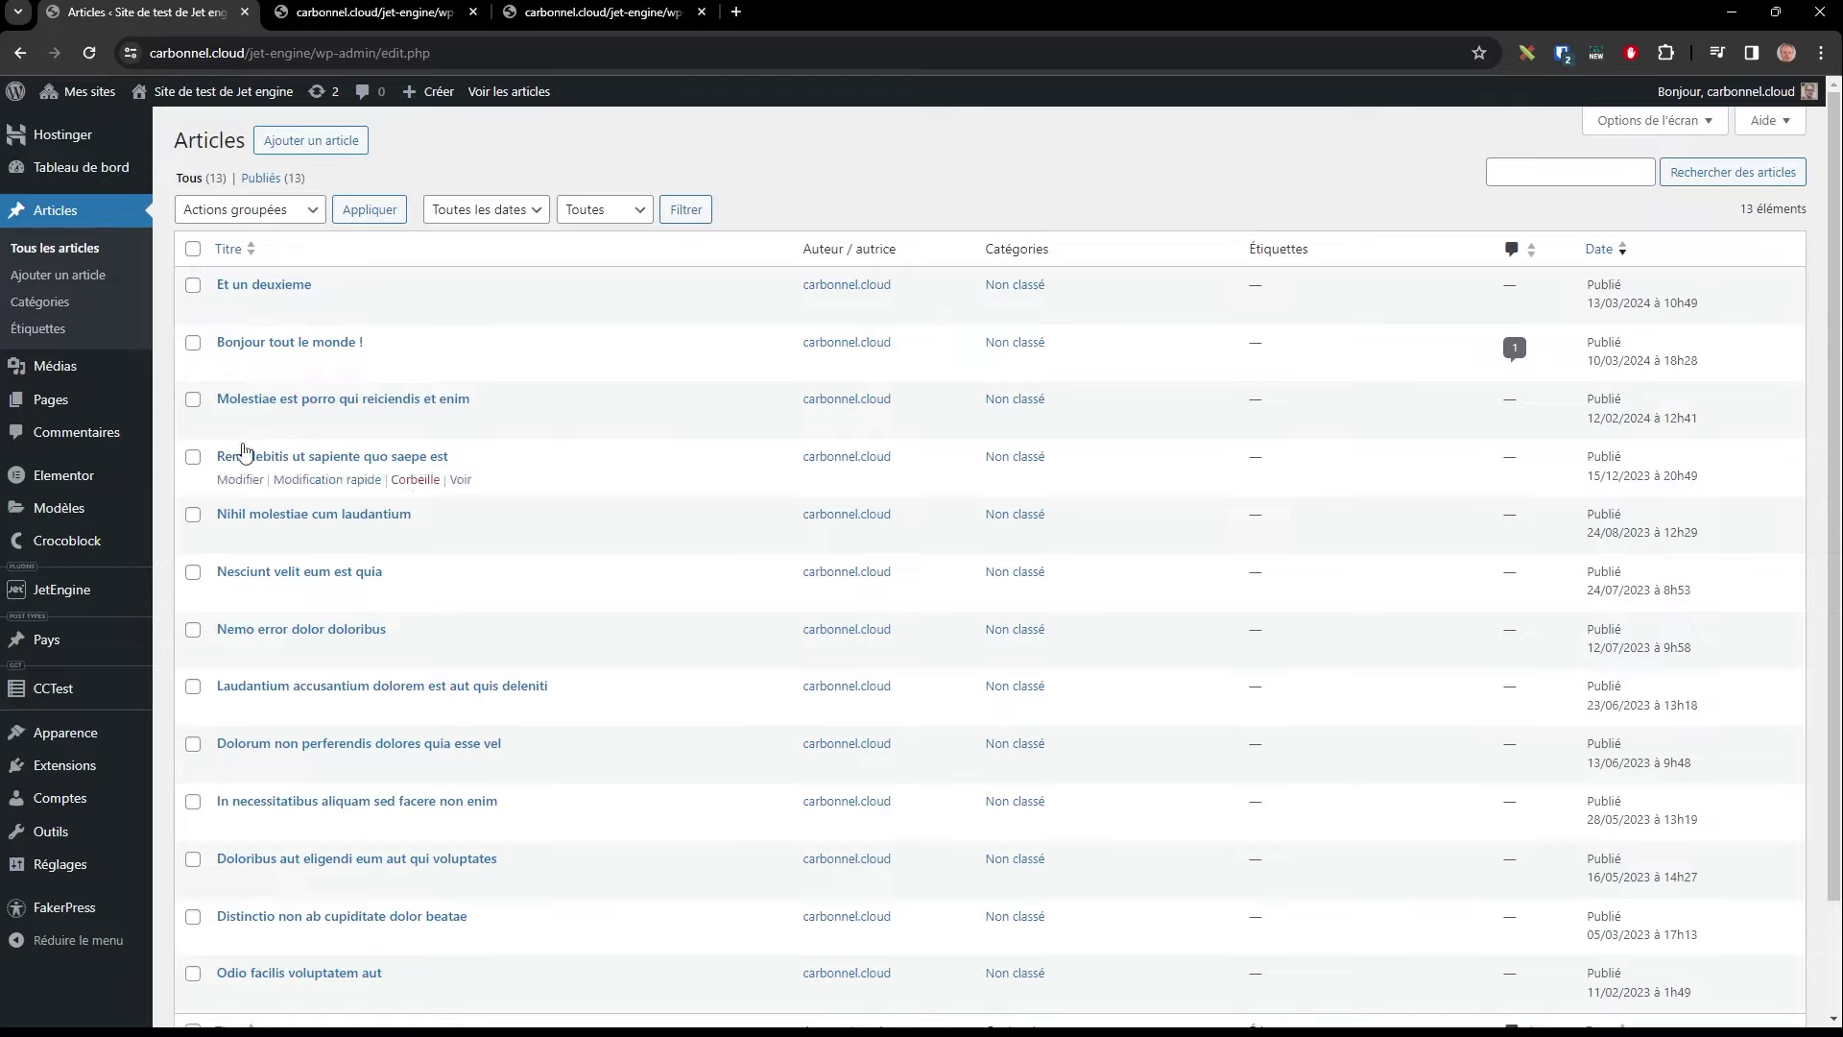
{"action": "left_click", "coordinate": [52, 697]}
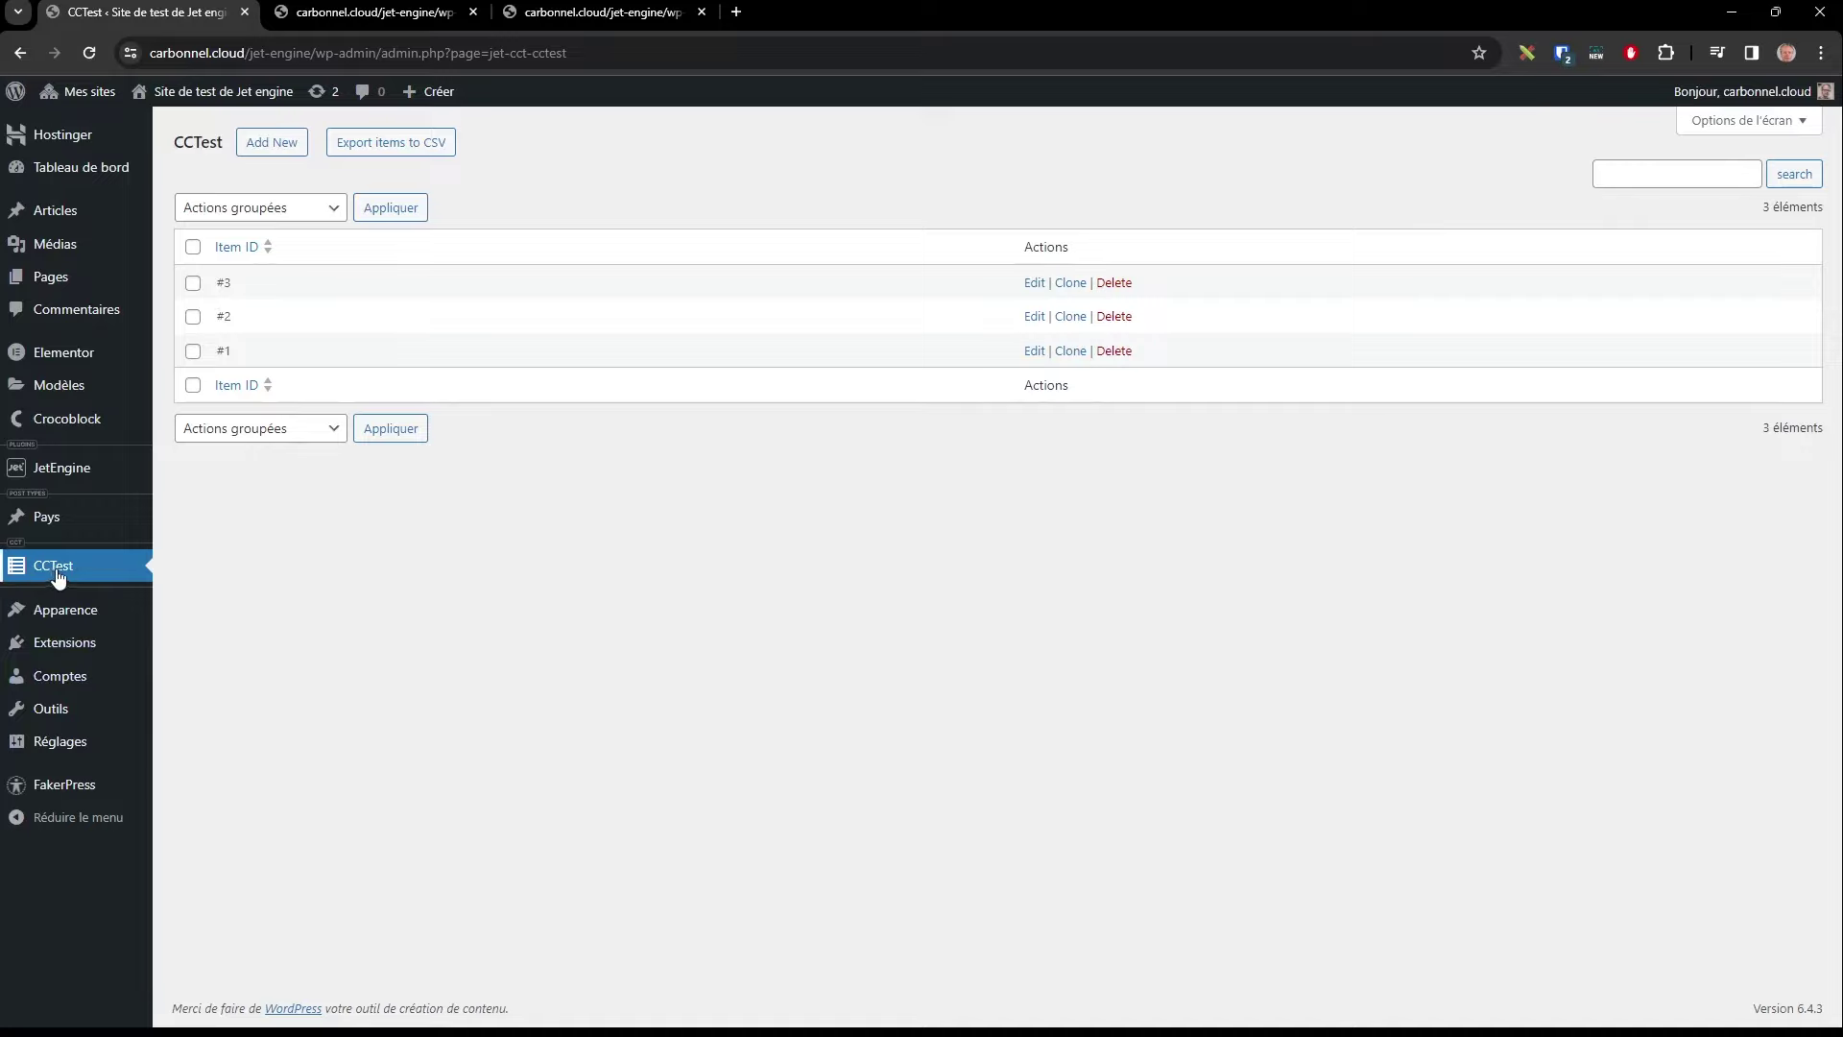
Step: Open the CCTest custom content type for editing and turn off its get items/item REST API endpoint
{"action": "mouse_move", "coordinate": [74, 470]}
{"action": "left_click", "coordinate": [208, 690]}
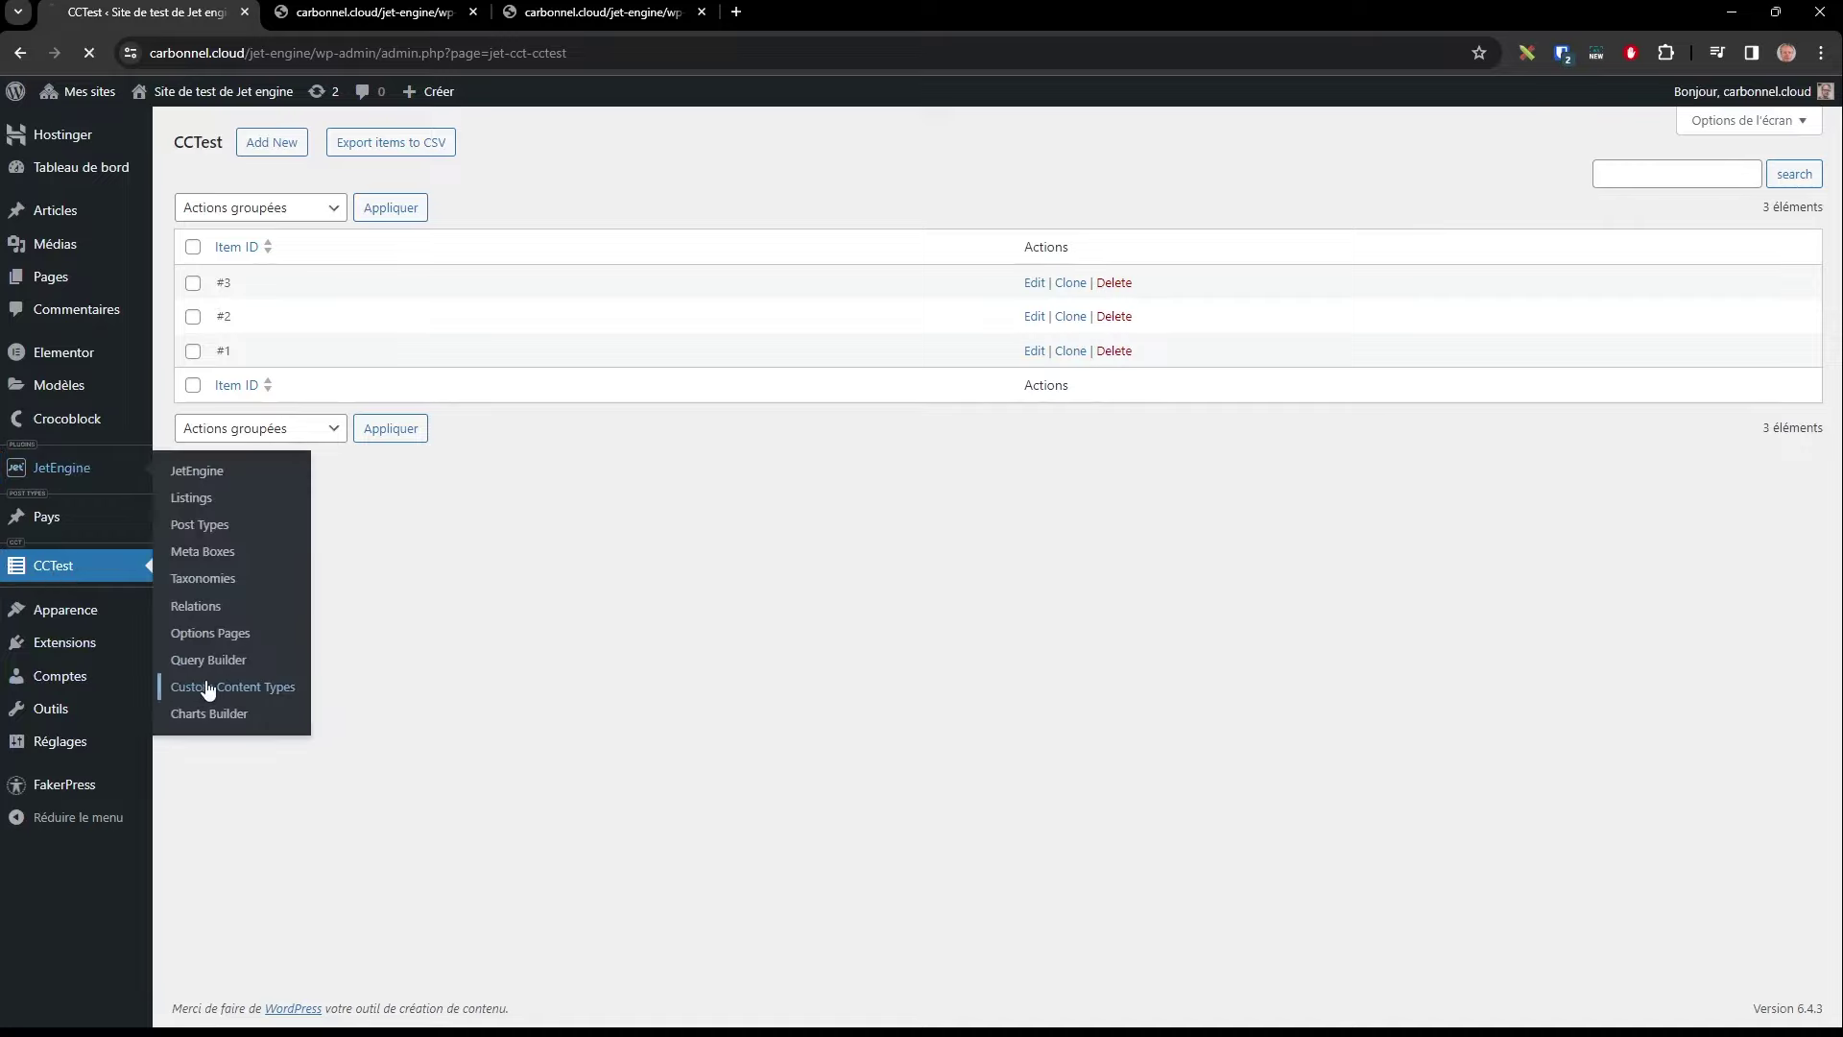
{"action": "left_click", "coordinate": [216, 251]}
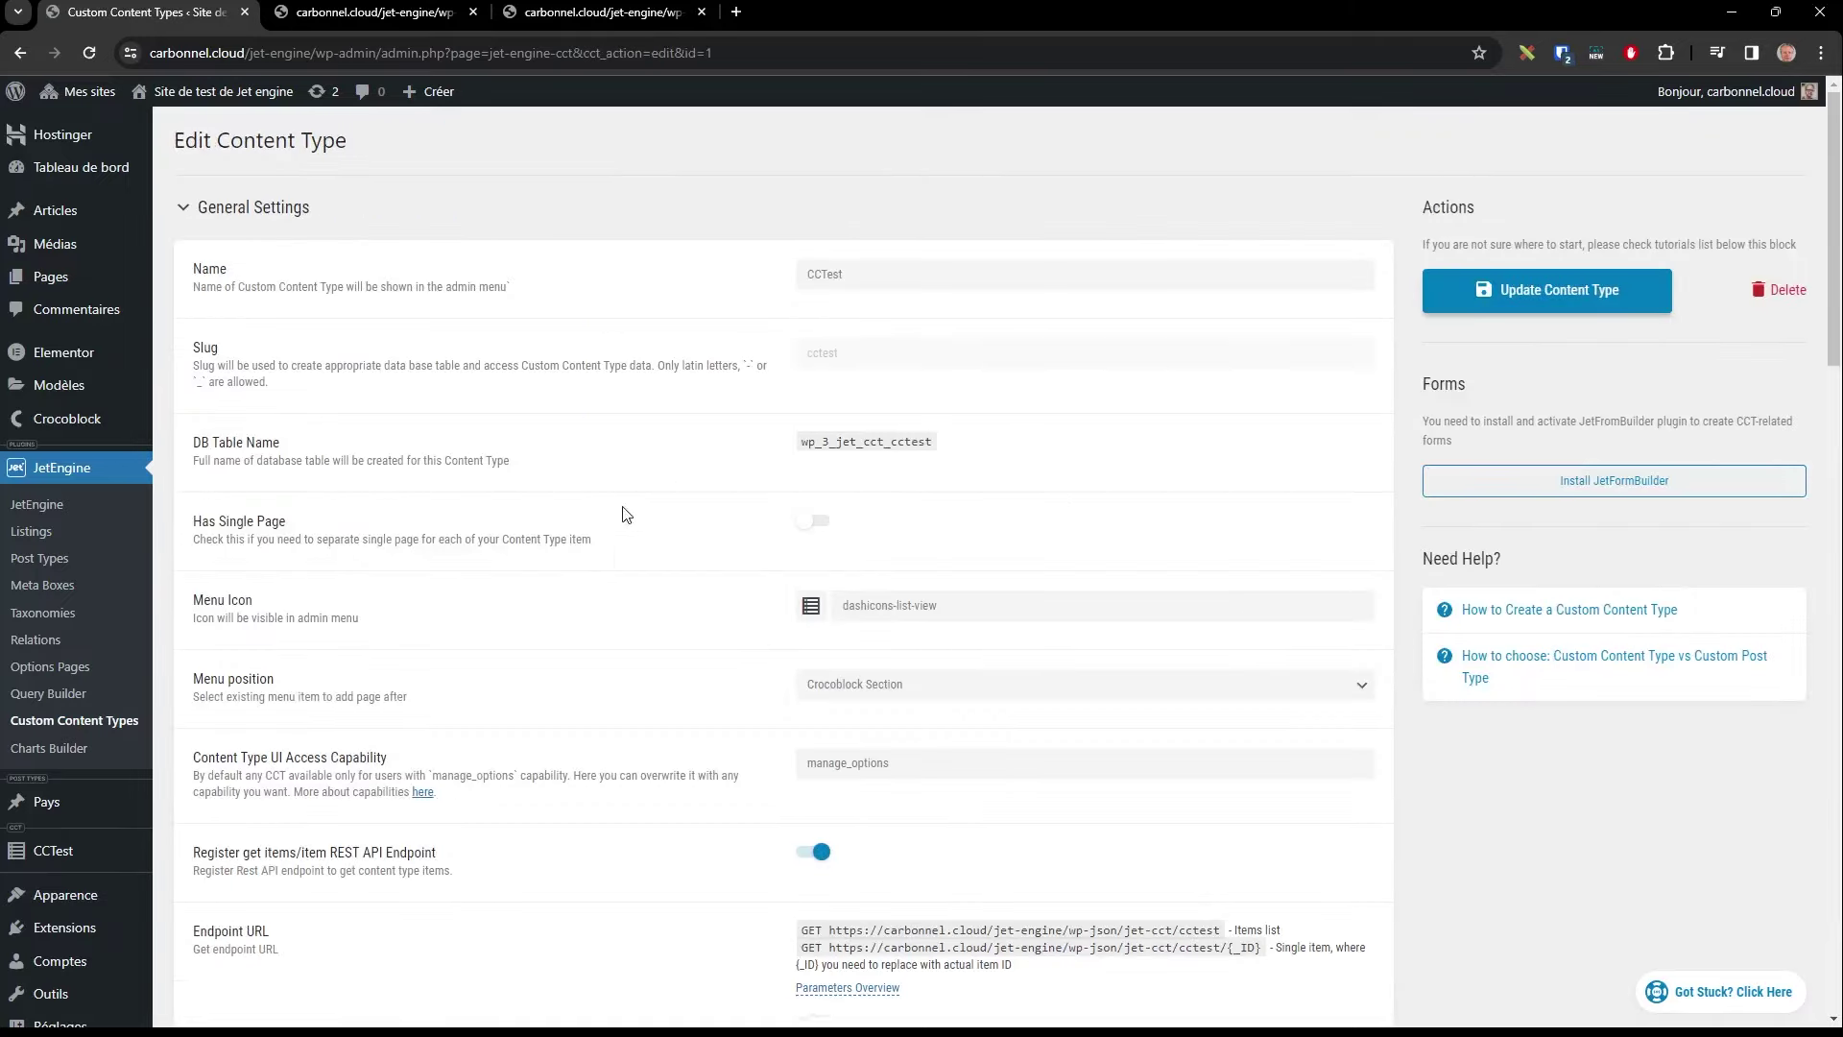
{"action": "scroll", "coordinate": [626, 513], "scroll_direction": "down", "scroll_amount": 5}
{"action": "scroll", "coordinate": [646, 514], "scroll_direction": "up", "scroll_amount": 1}
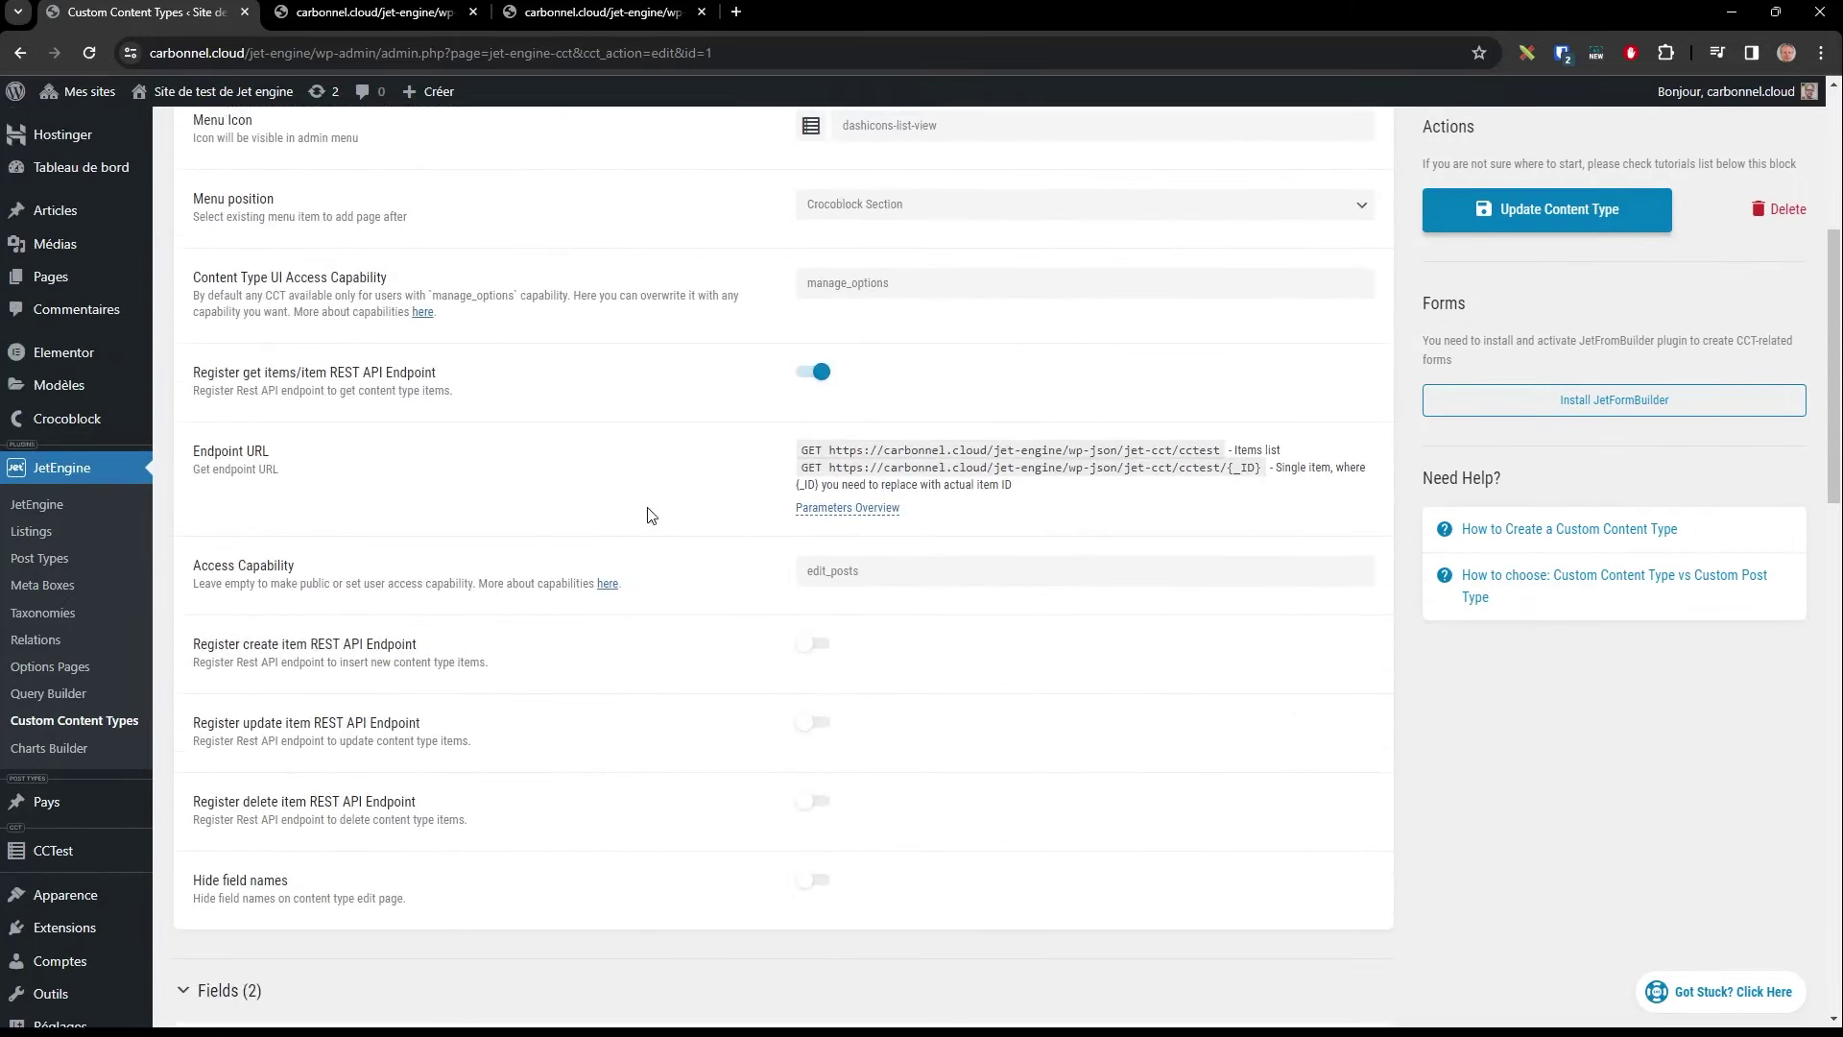
{"action": "left_click", "coordinate": [810, 384]}
{"action": "scroll", "coordinate": [750, 493], "scroll_direction": "down", "scroll_amount": 1}
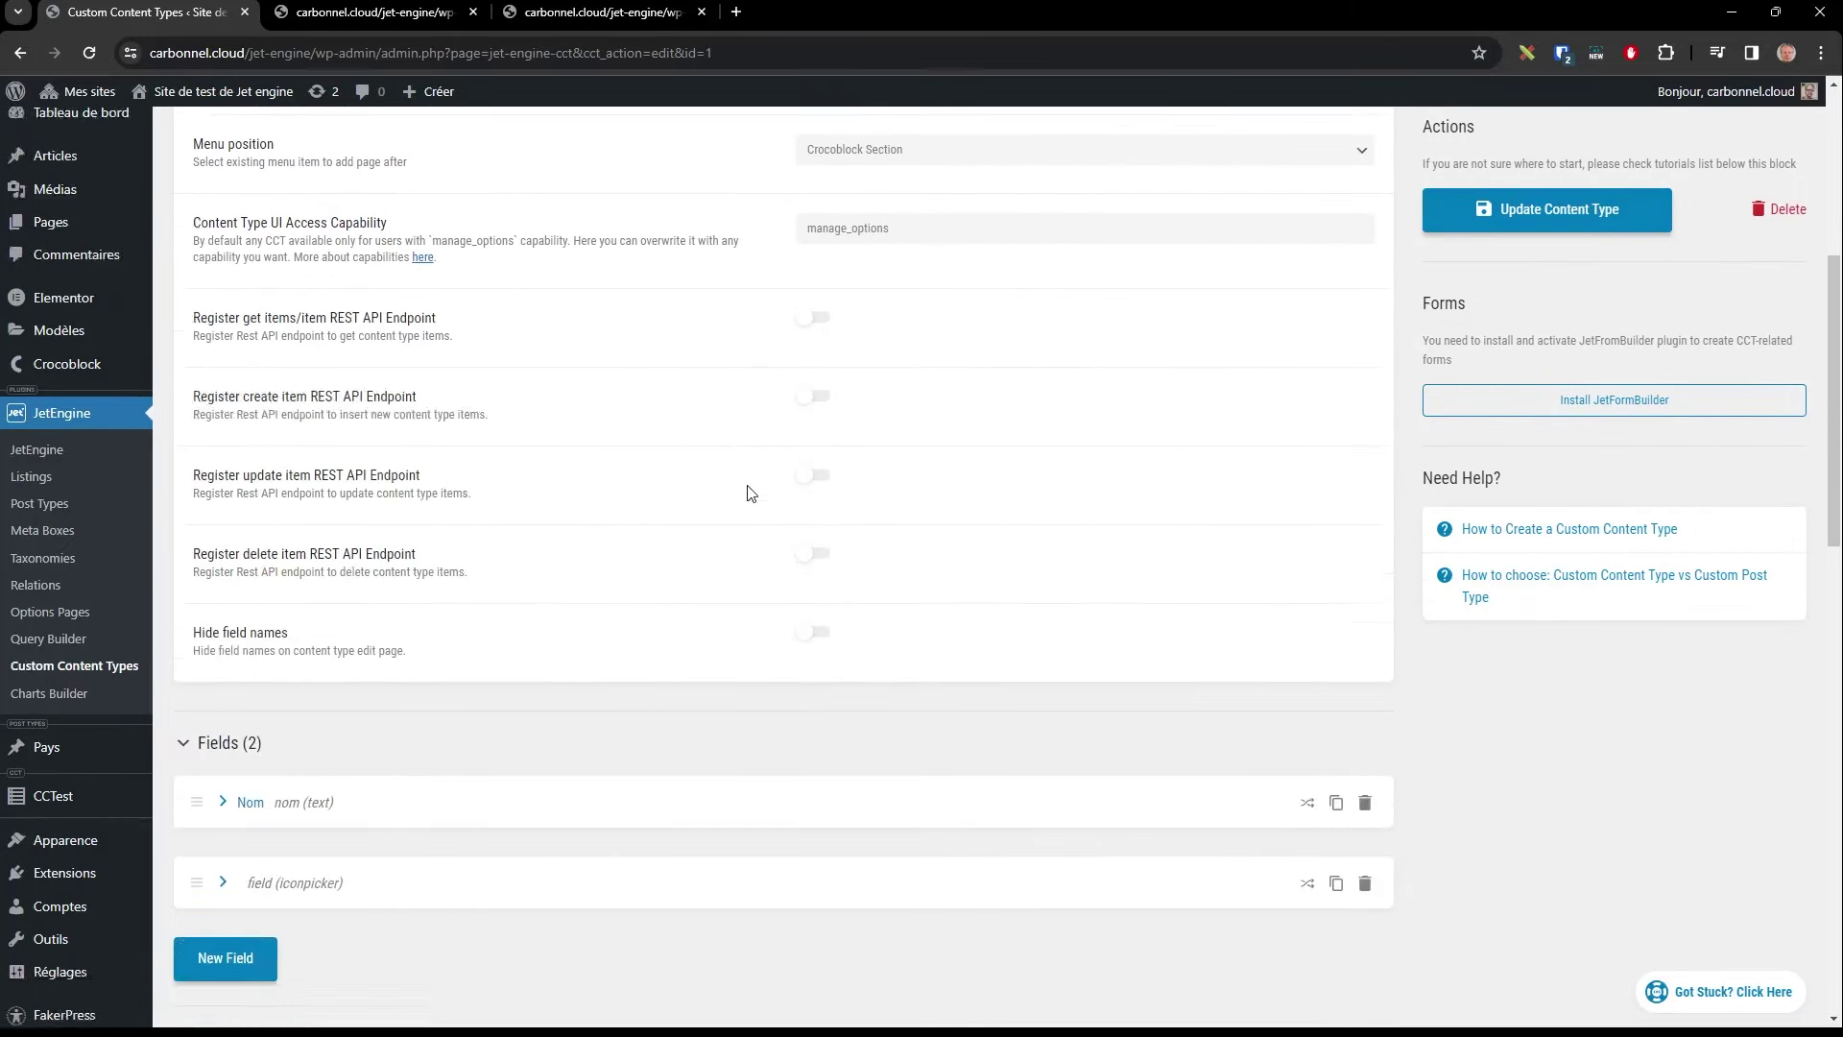
Step: Inspect the settings of the Nom text field and the unlabelled iconpicker field, leaving both collapsed
{"action": "scroll", "coordinate": [750, 494], "scroll_direction": "down", "scroll_amount": 3}
{"action": "left_click", "coordinate": [225, 474]}
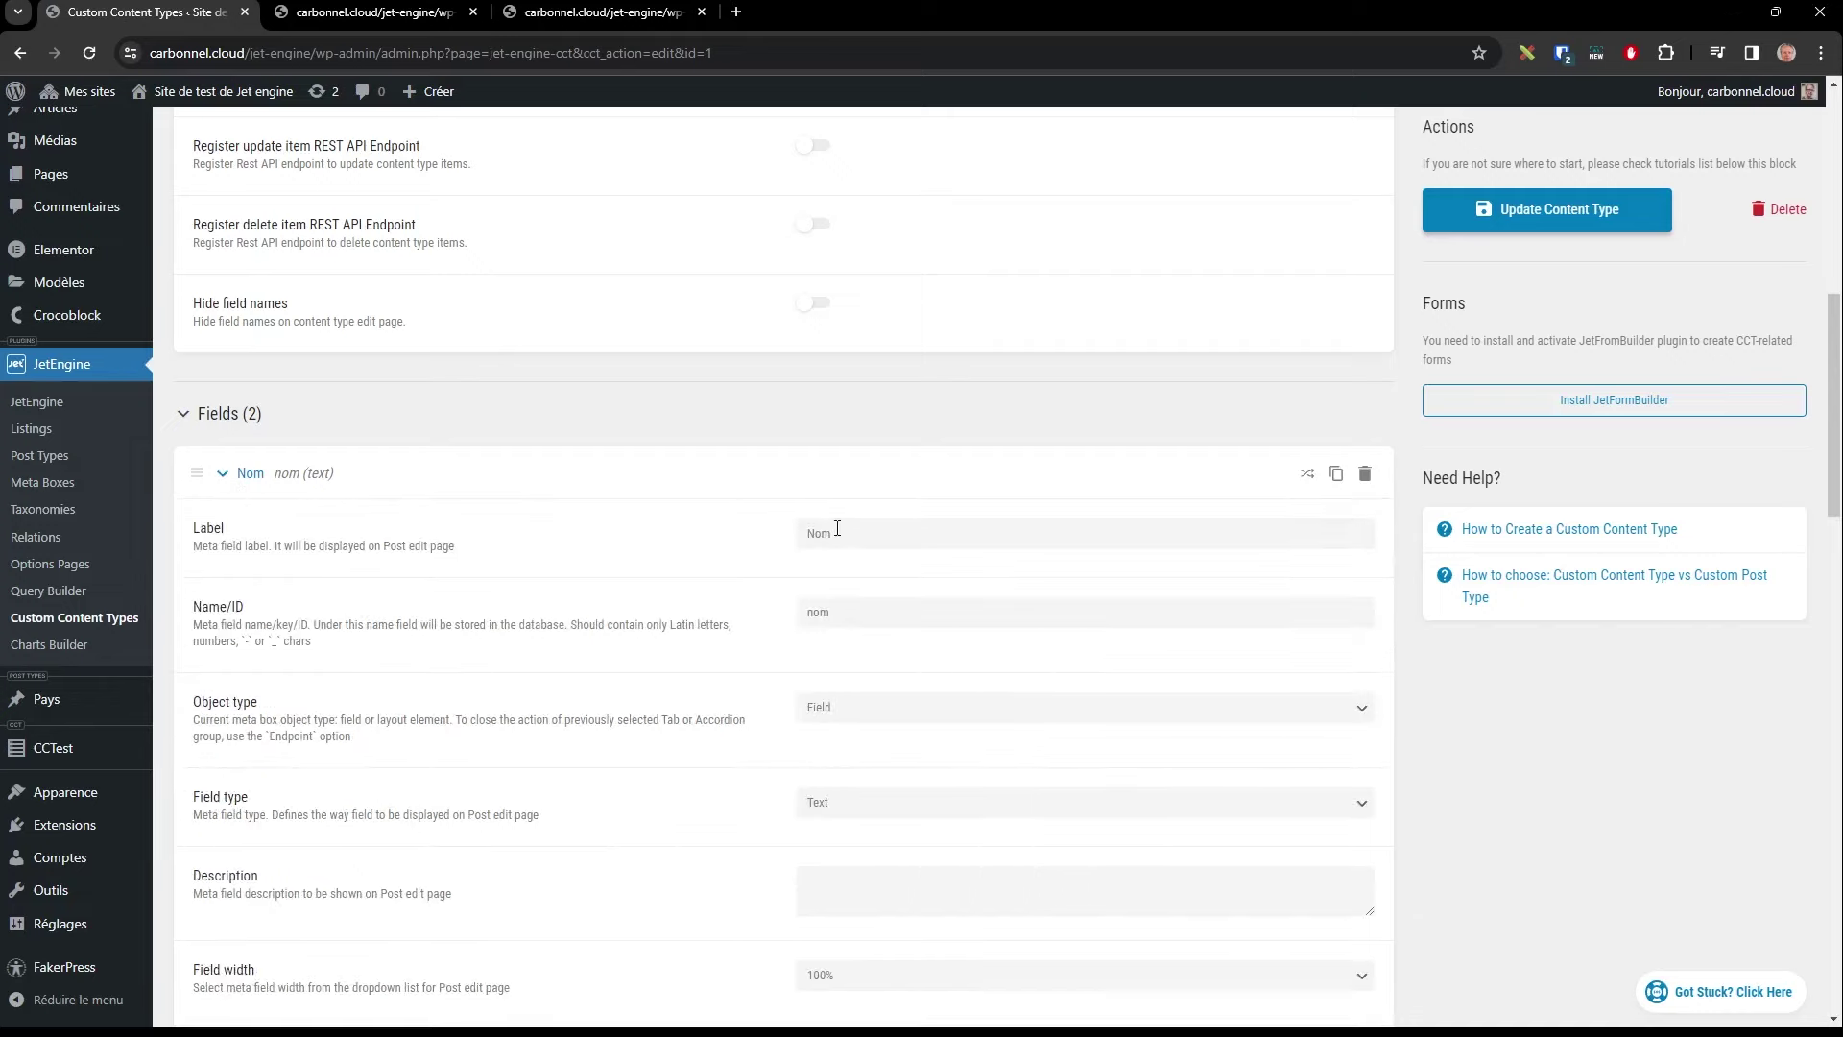
{"action": "left_click", "coordinate": [224, 474]}
{"action": "left_click", "coordinate": [224, 554]}
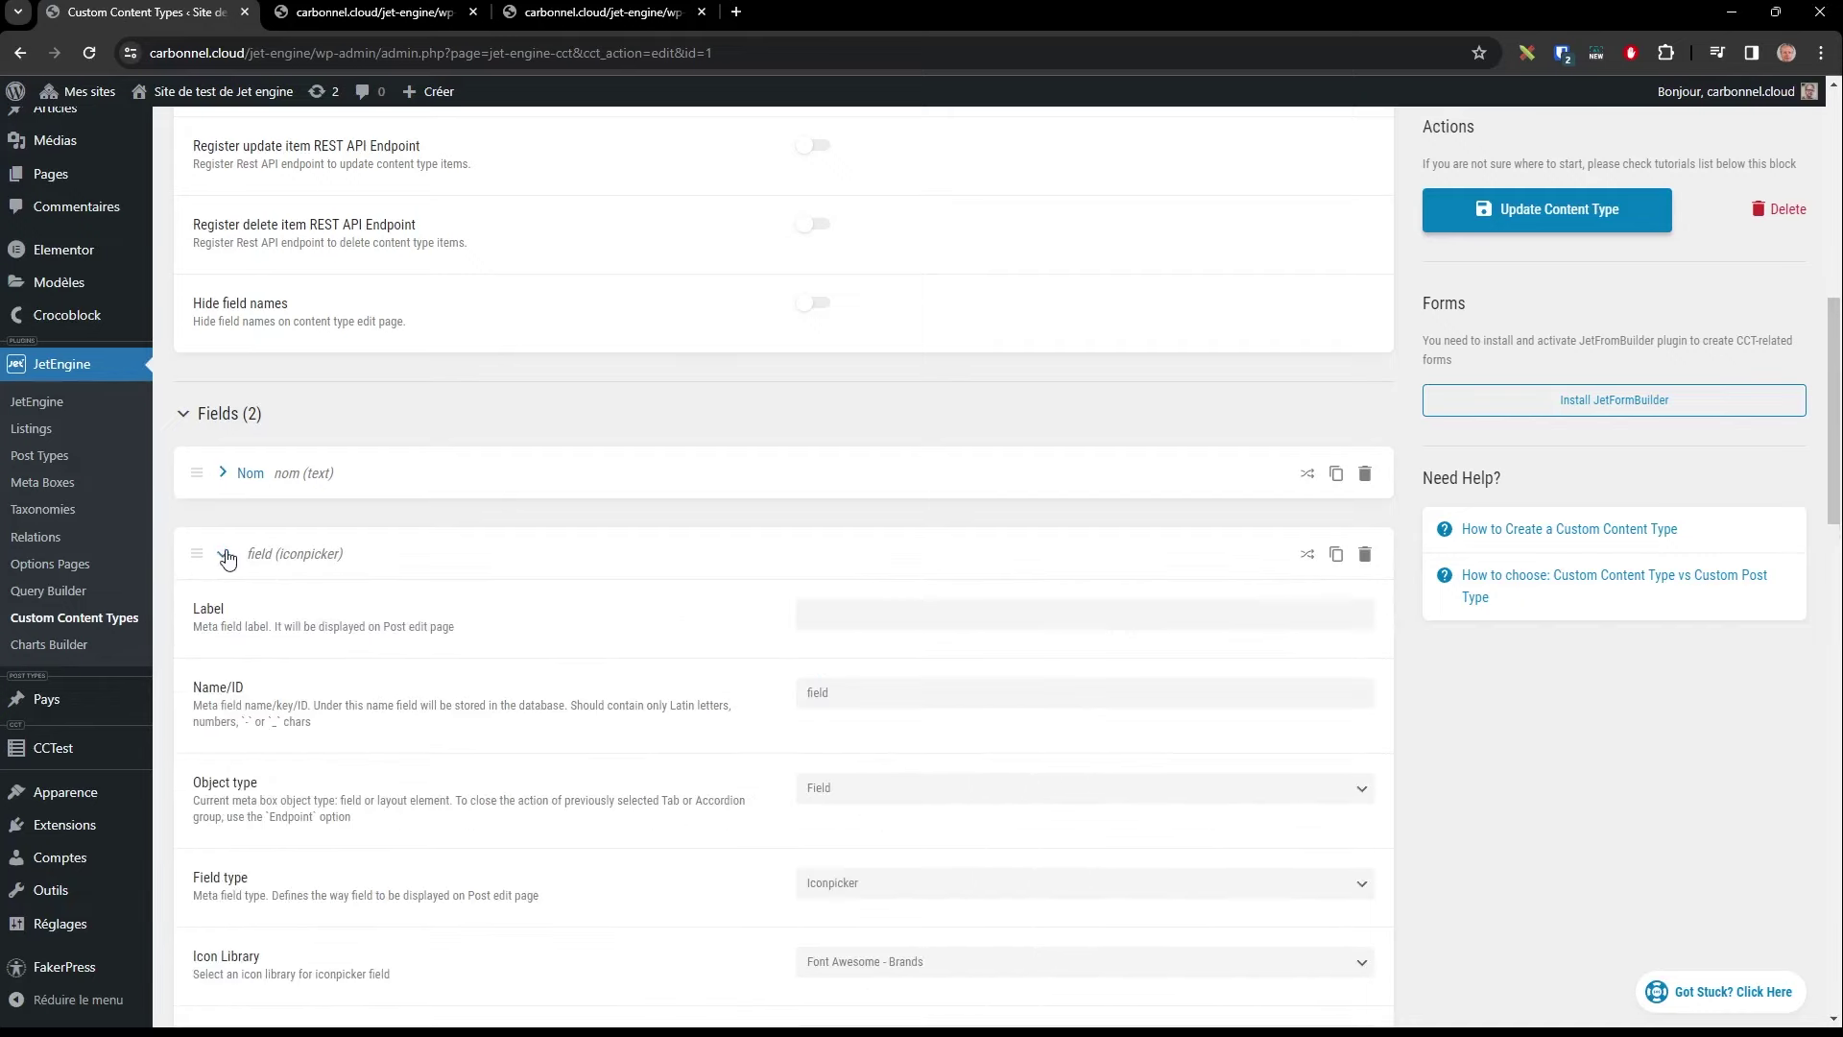
{"action": "left_click", "coordinate": [226, 551]}
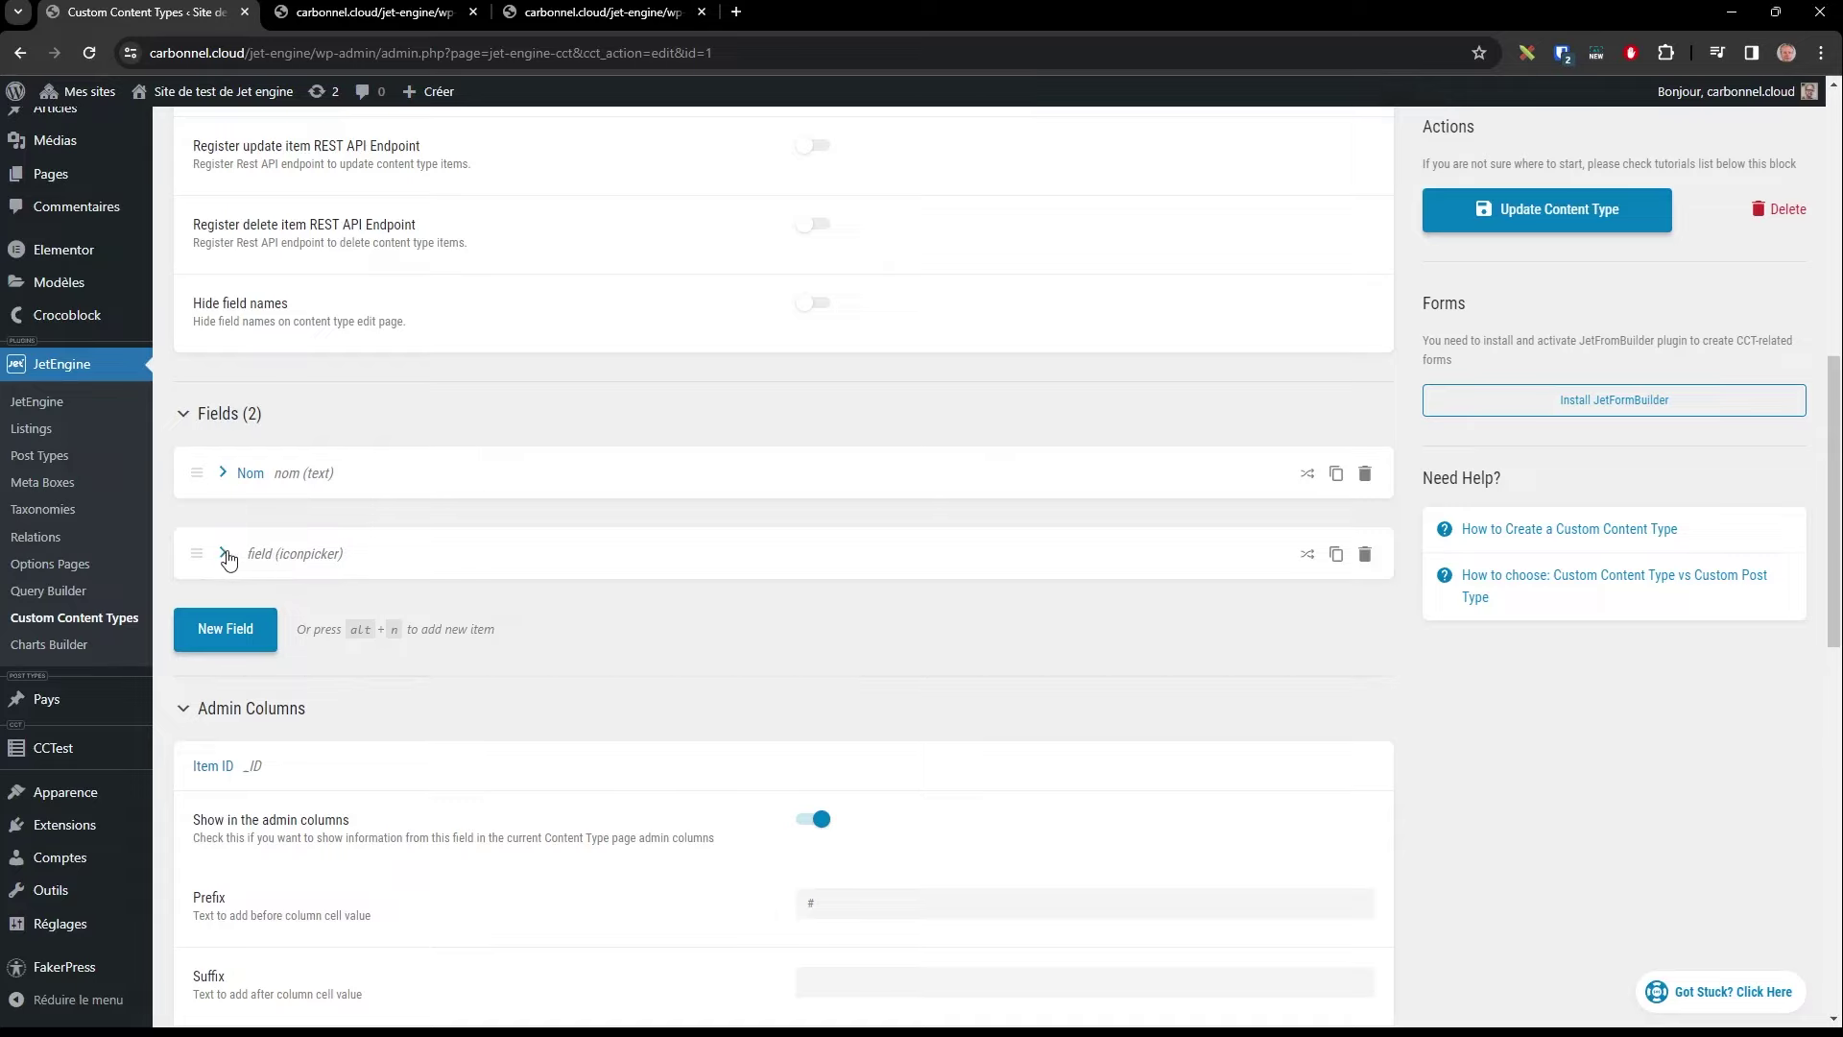
{"action": "double_click", "coordinate": [226, 555]}
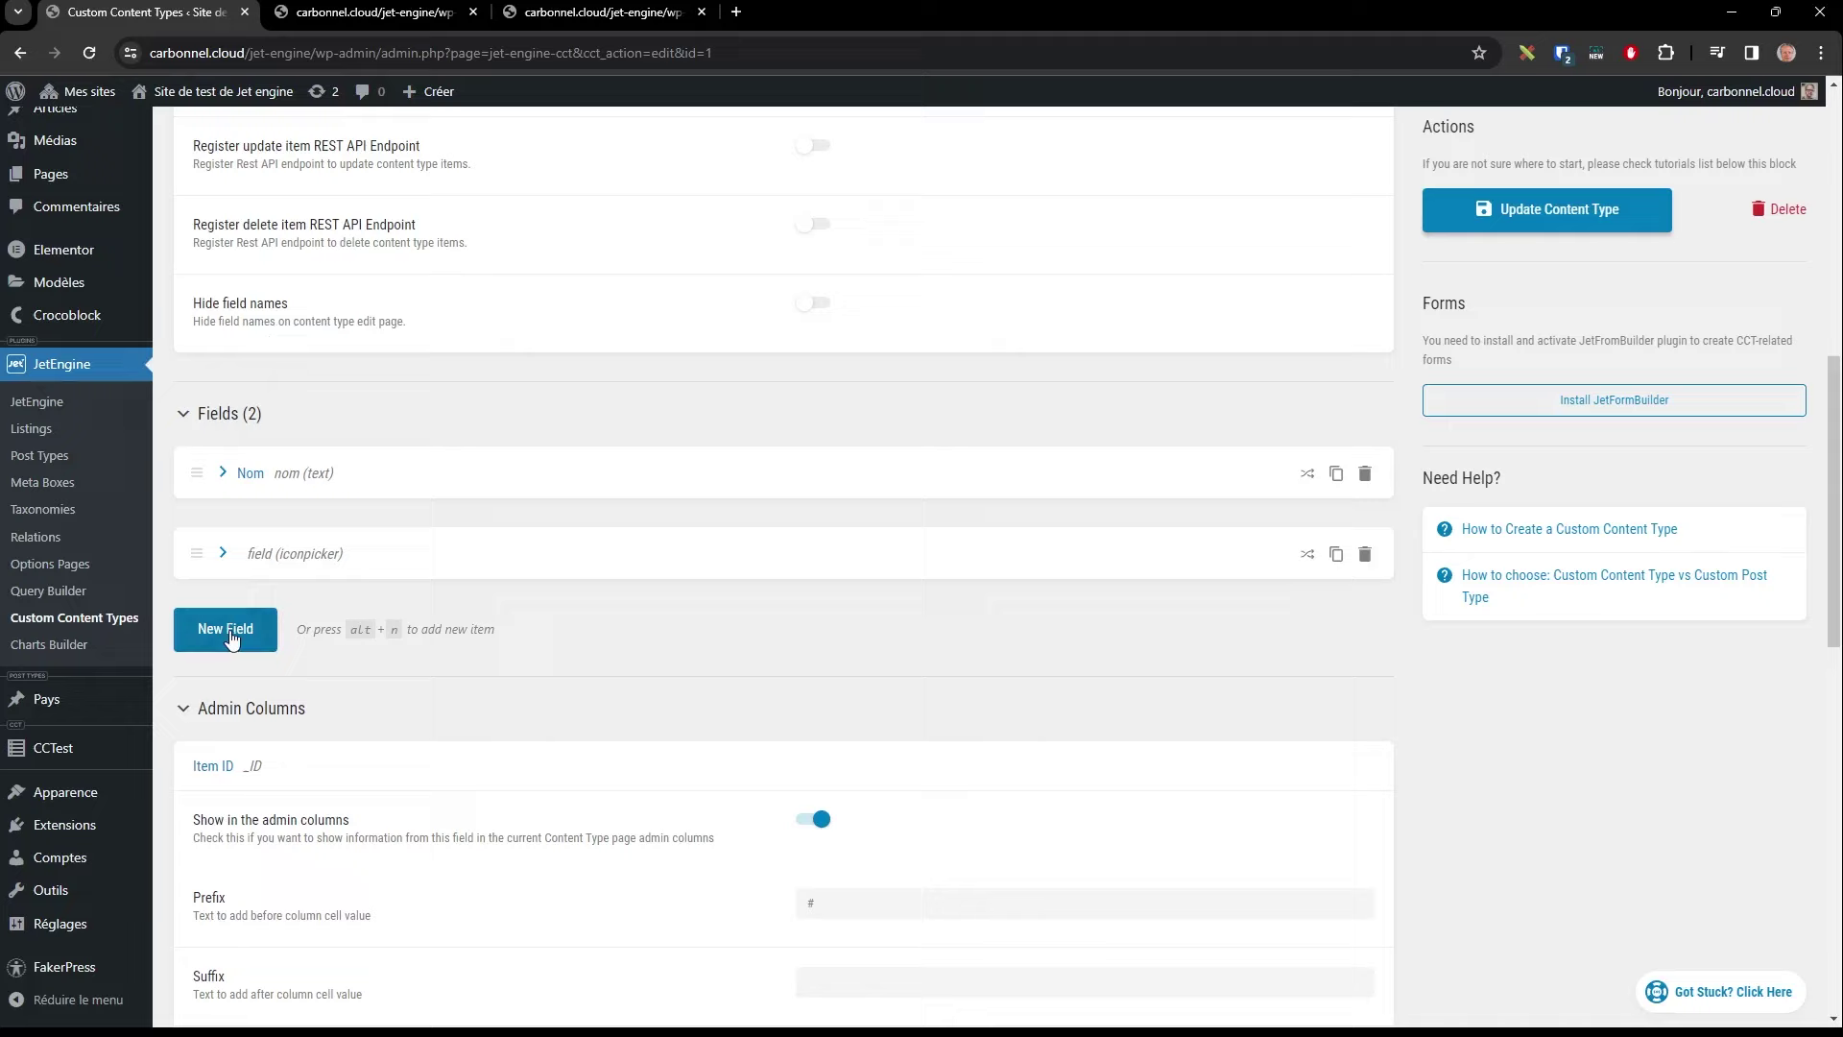
Step: Delete the unlabelled iconpicker field from the CCTest content type and add a new blank field
{"action": "left_click", "coordinate": [1366, 556]}
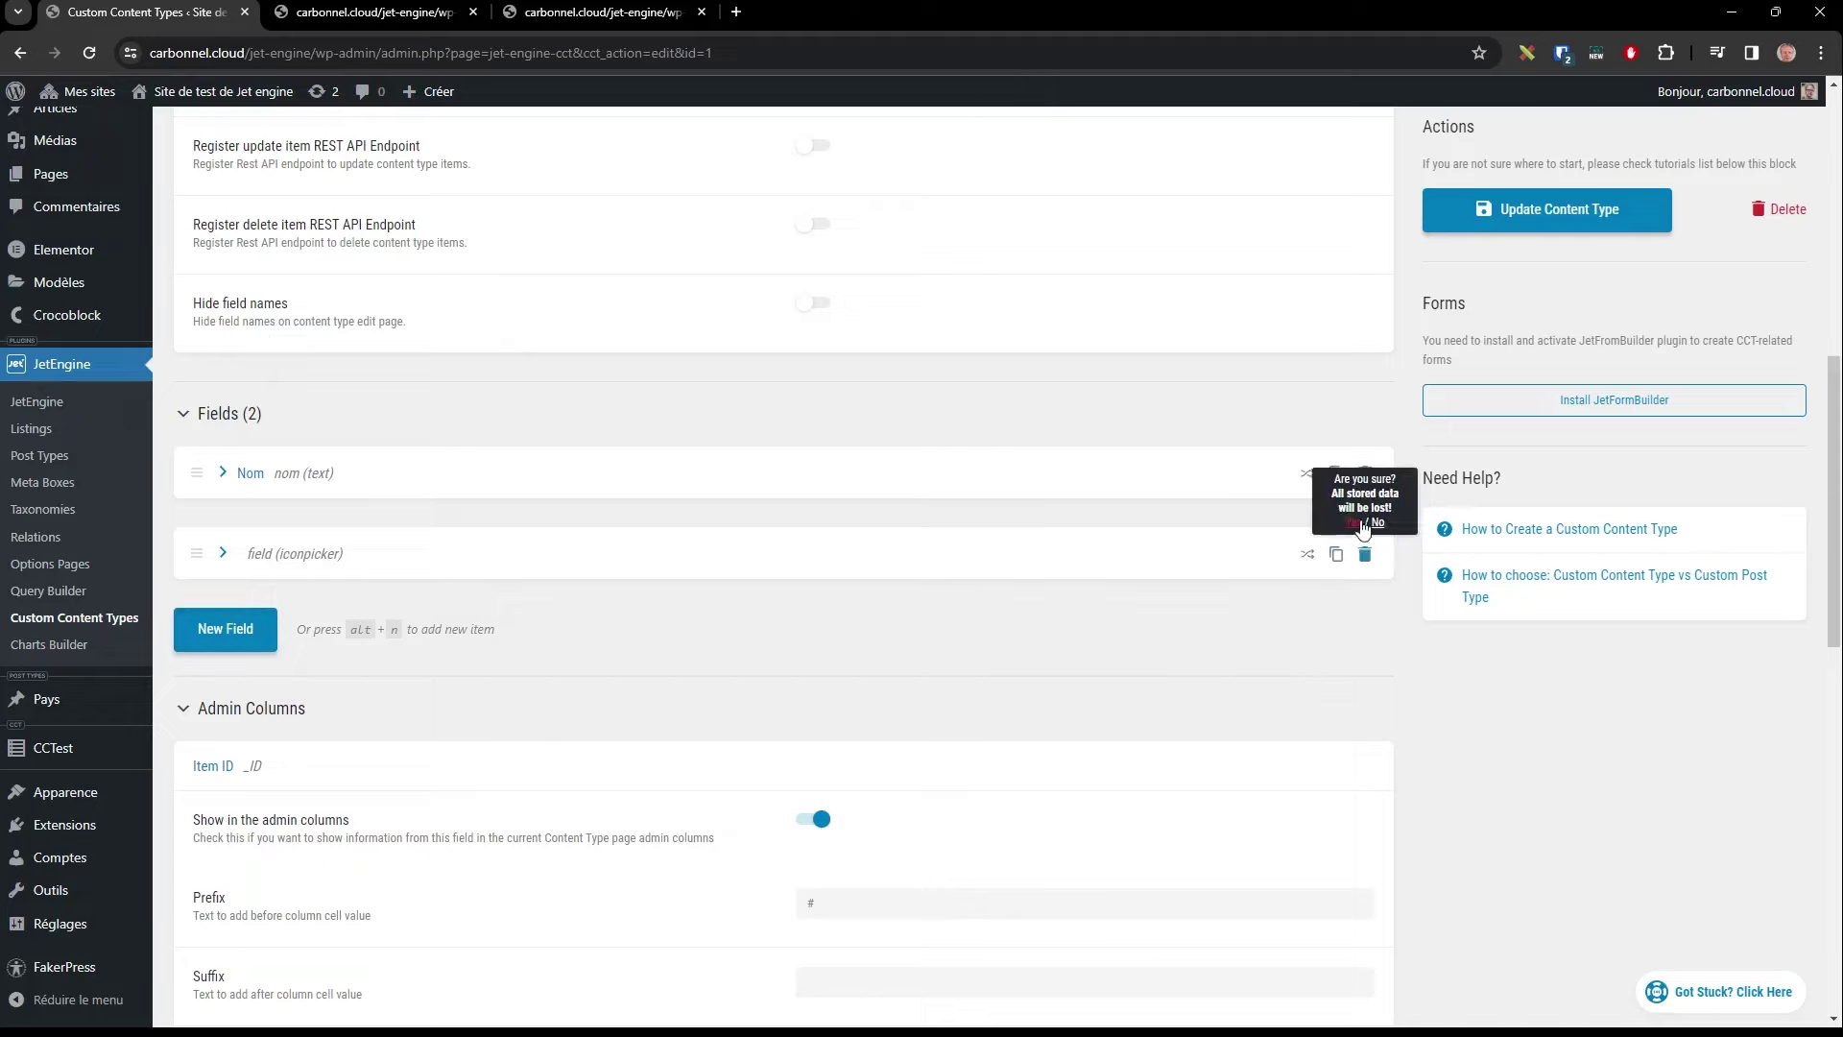
{"action": "left_click", "coordinate": [1354, 522]}
{"action": "left_click", "coordinate": [226, 547]}
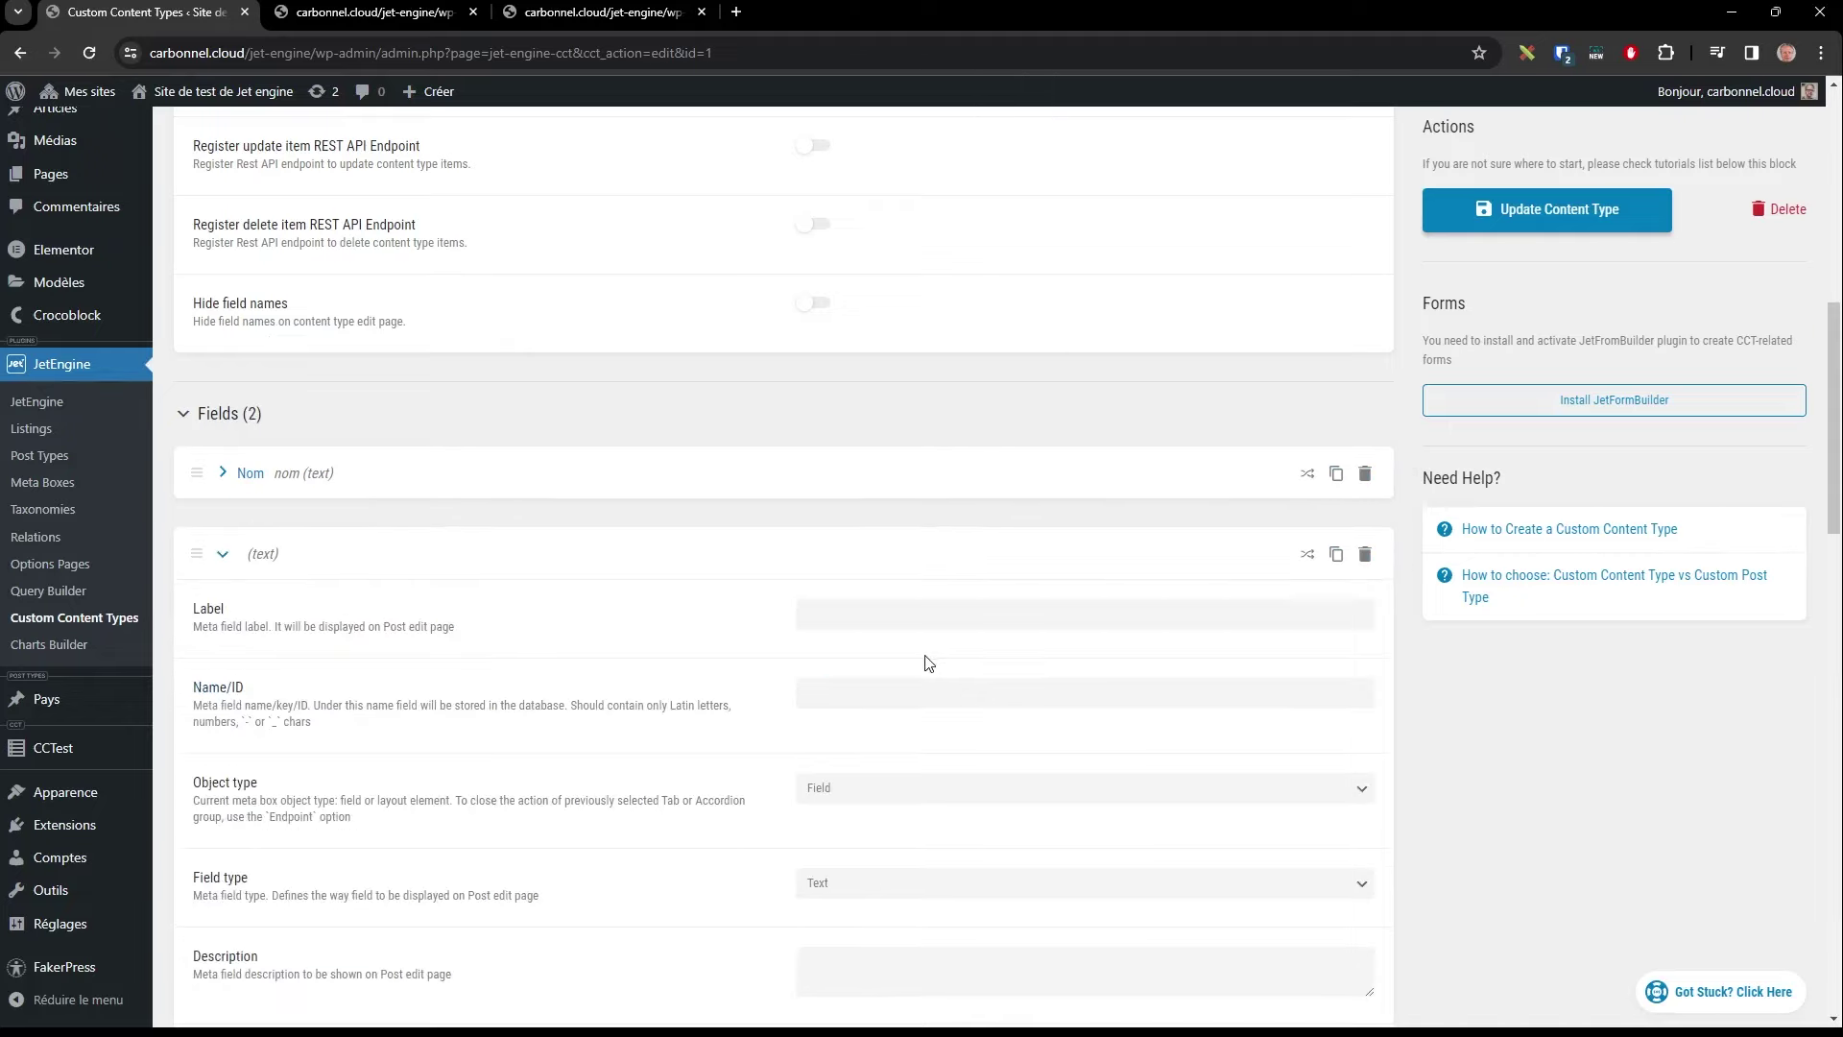
Step: Label the new field Densité and update the content type
{"action": "left_click", "coordinate": [934, 618]}
{"action": "type", "text": "Densité"}
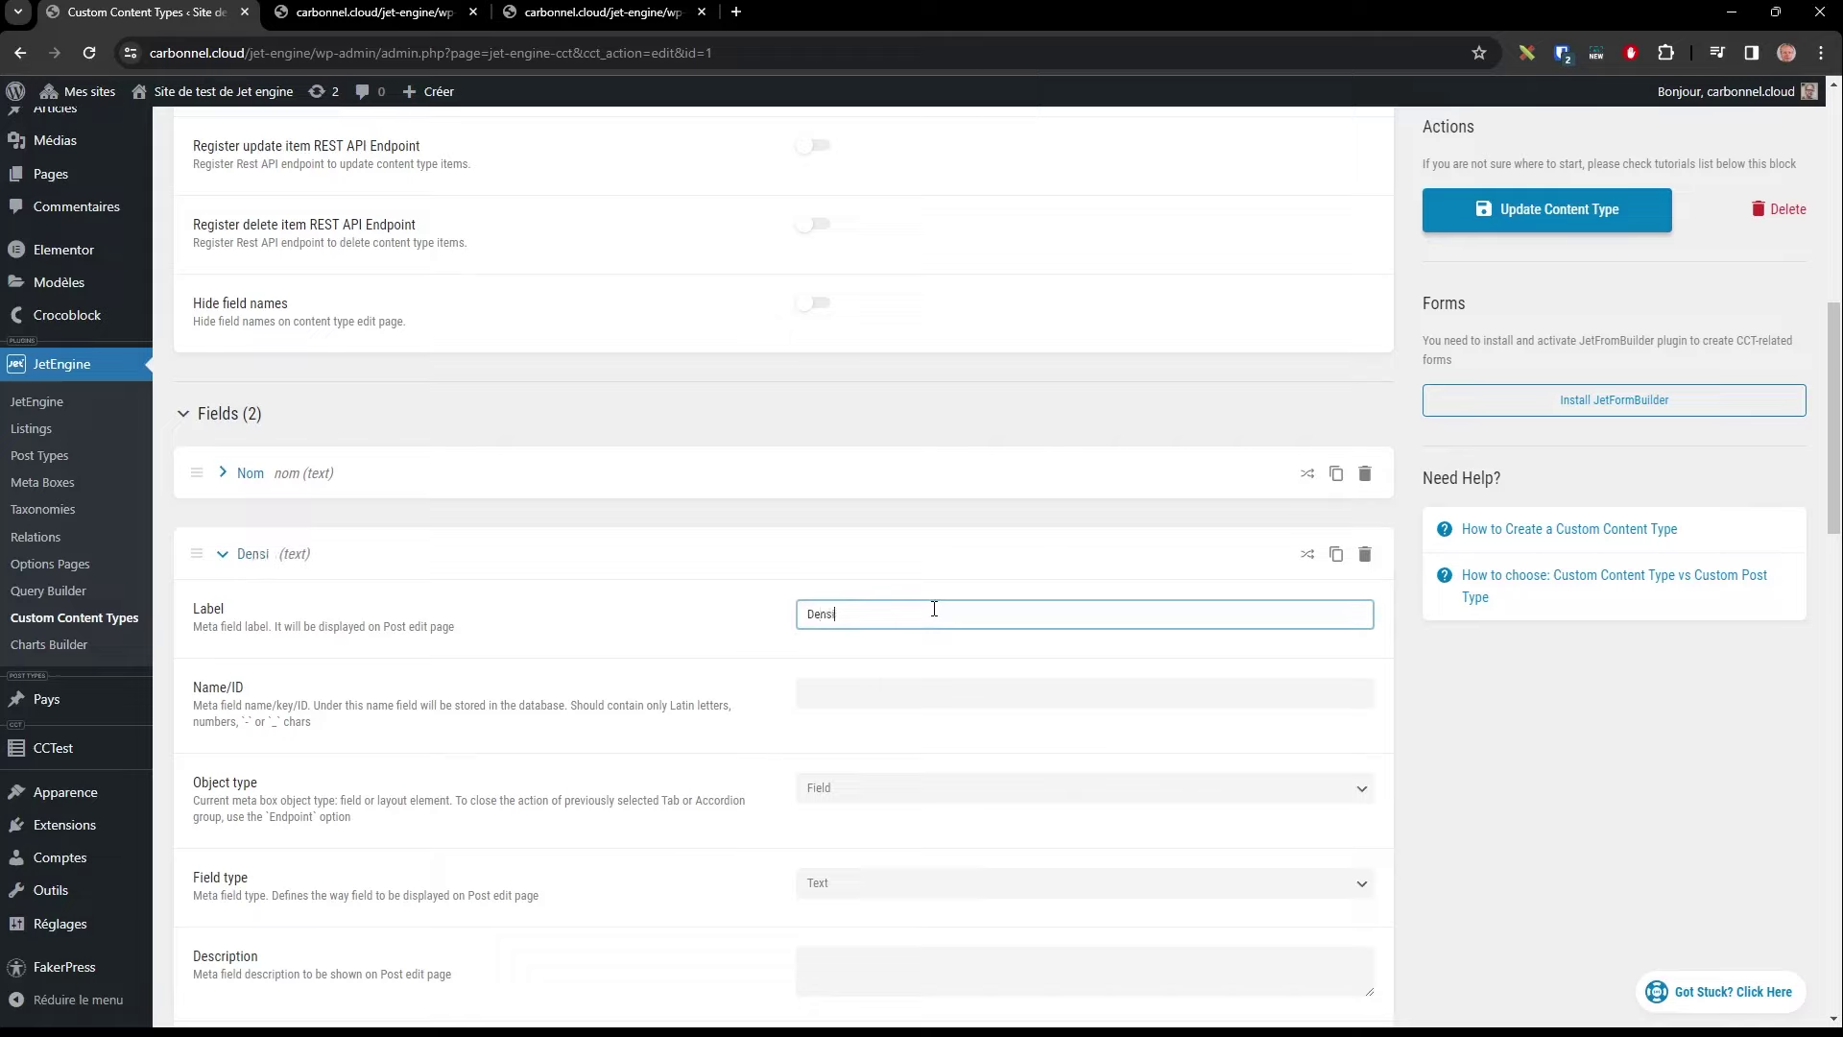
{"action": "left_click", "coordinate": [1588, 801]}
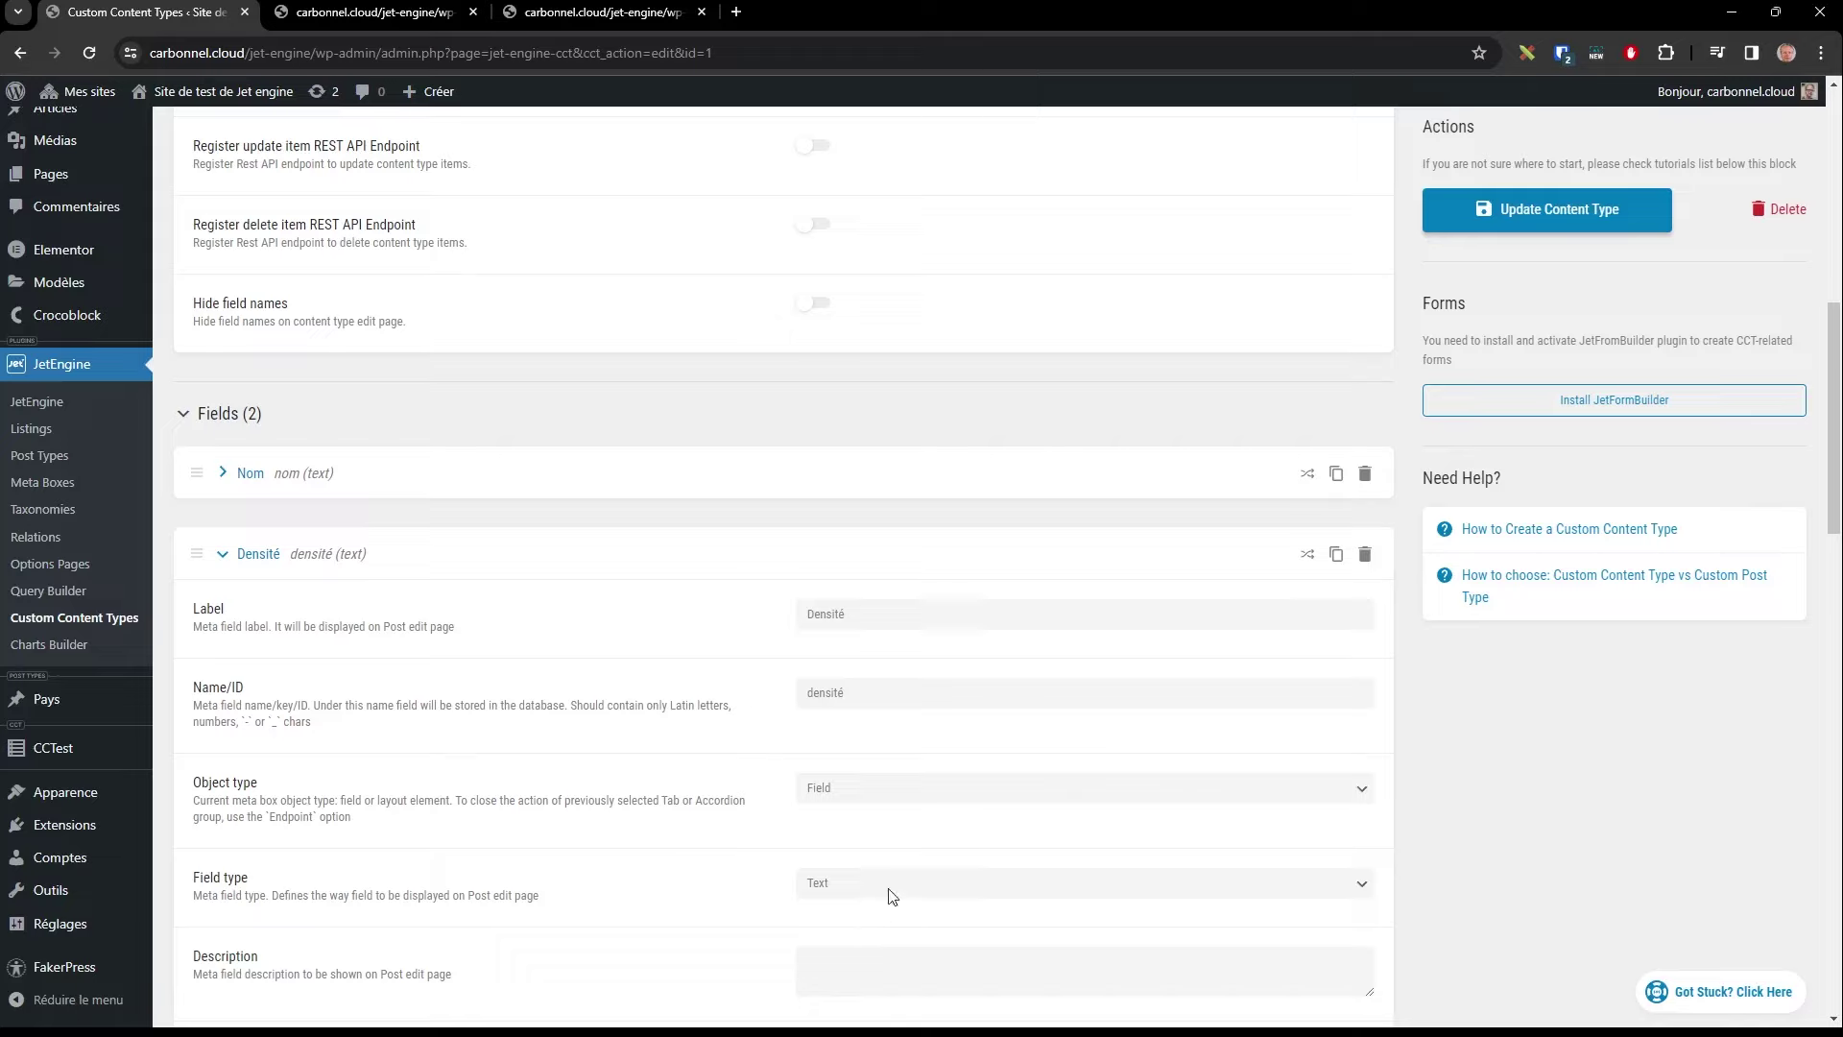
{"action": "left_click", "coordinate": [1570, 210]}
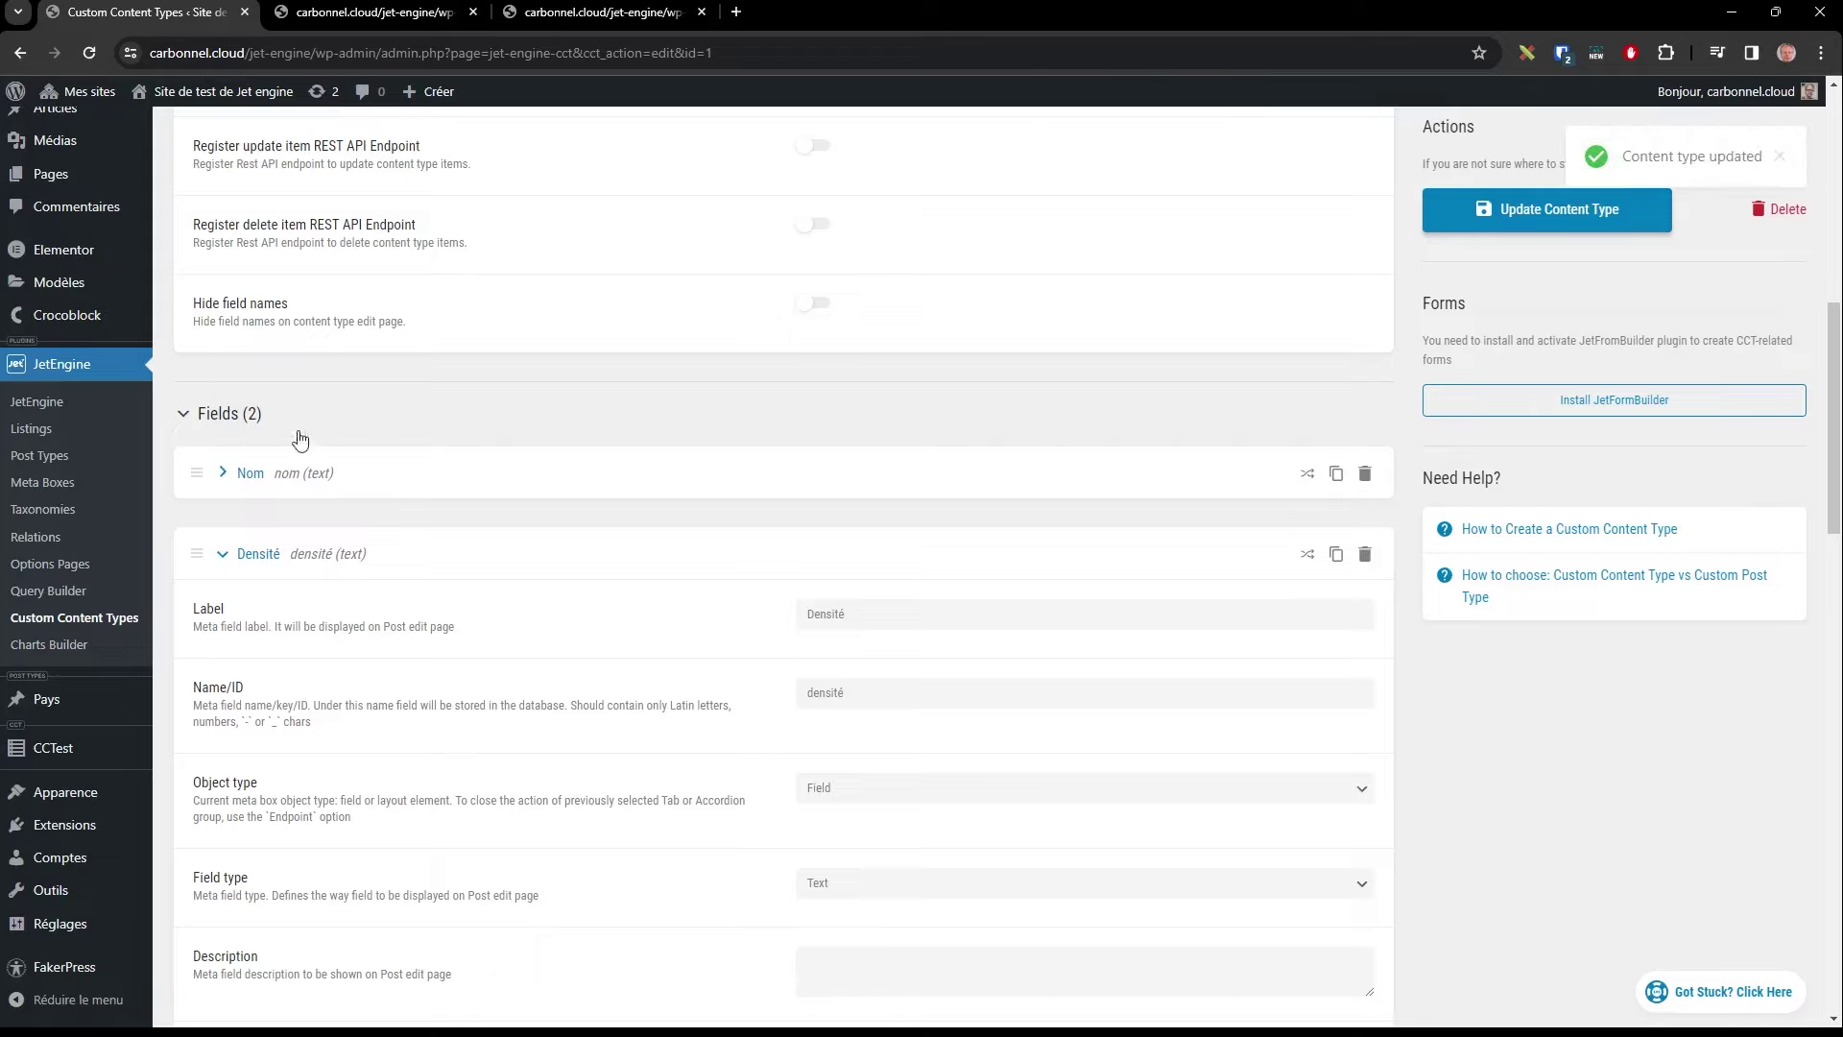
Step: Check the Densité setting of the Espagne and Allemagne entries in Pays, and return to the list
{"action": "left_click", "coordinate": [44, 700]}
{"action": "left_click", "coordinate": [233, 305]}
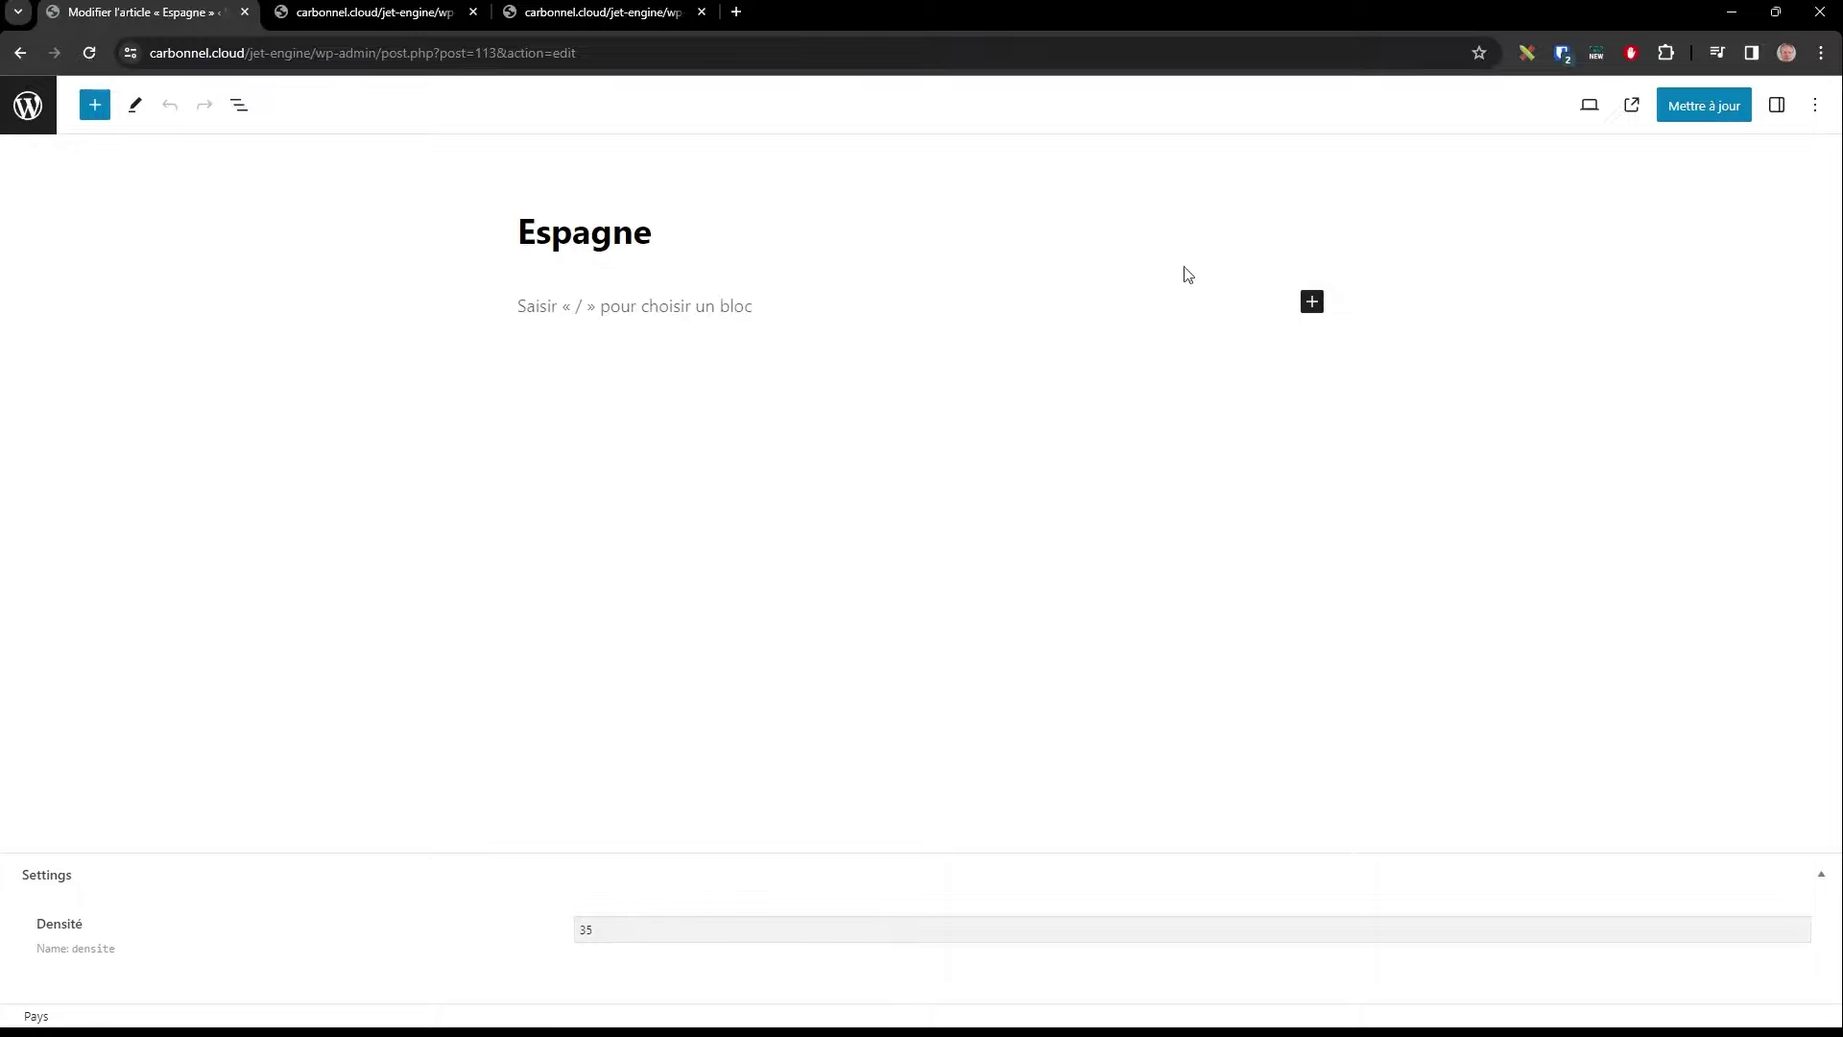
{"action": "left_click", "coordinate": [20, 53]}
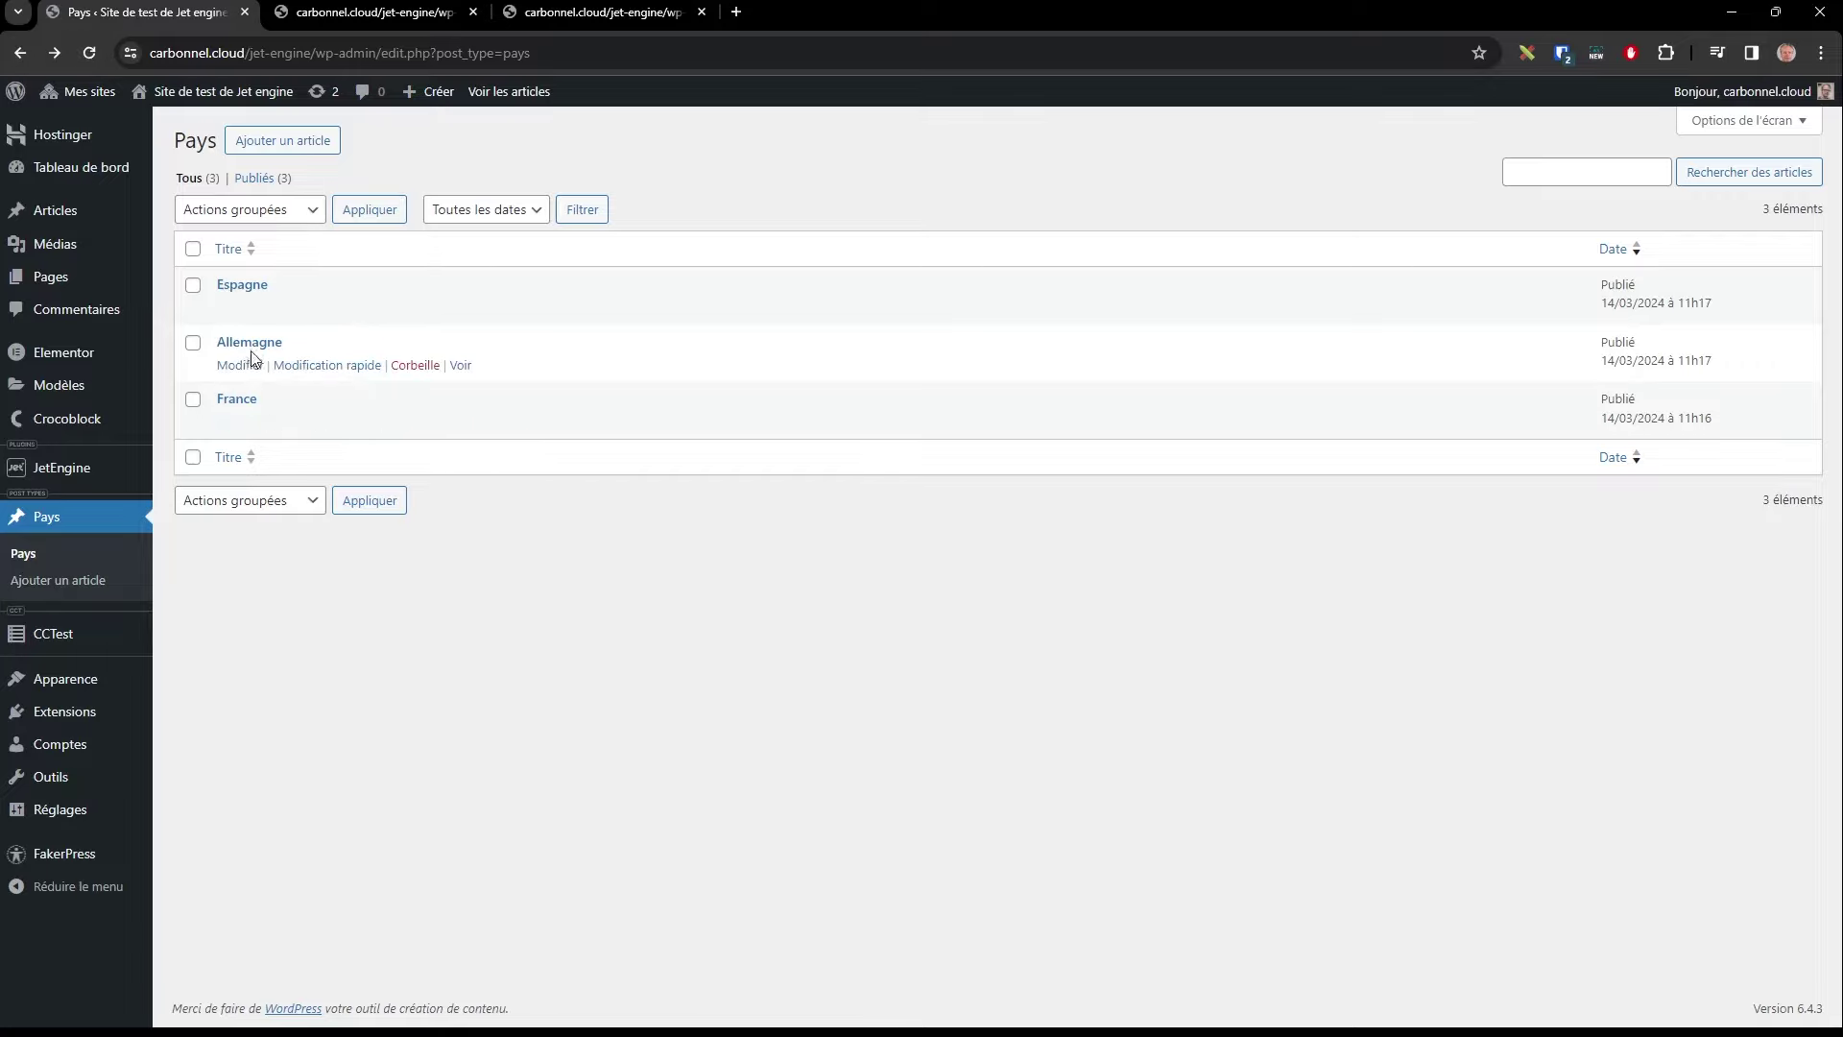
{"action": "left_click", "coordinate": [240, 368]}
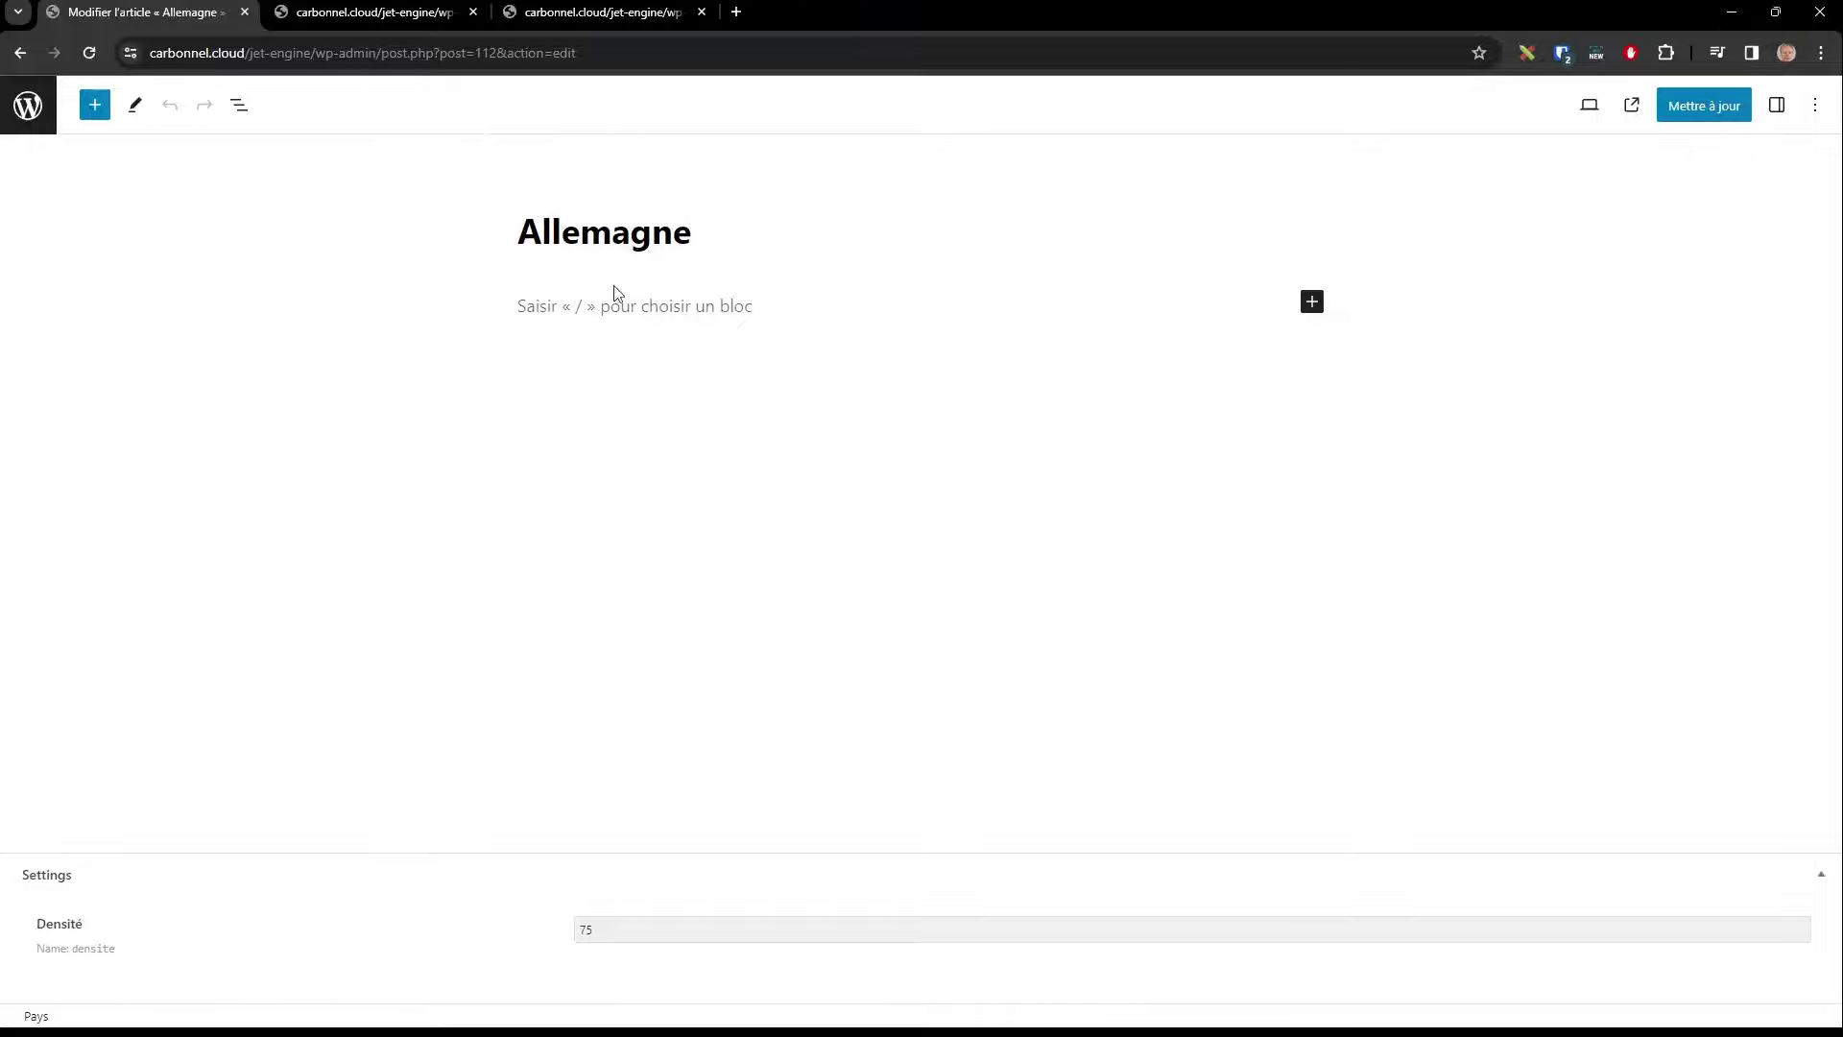
{"action": "left_click", "coordinate": [20, 54]}
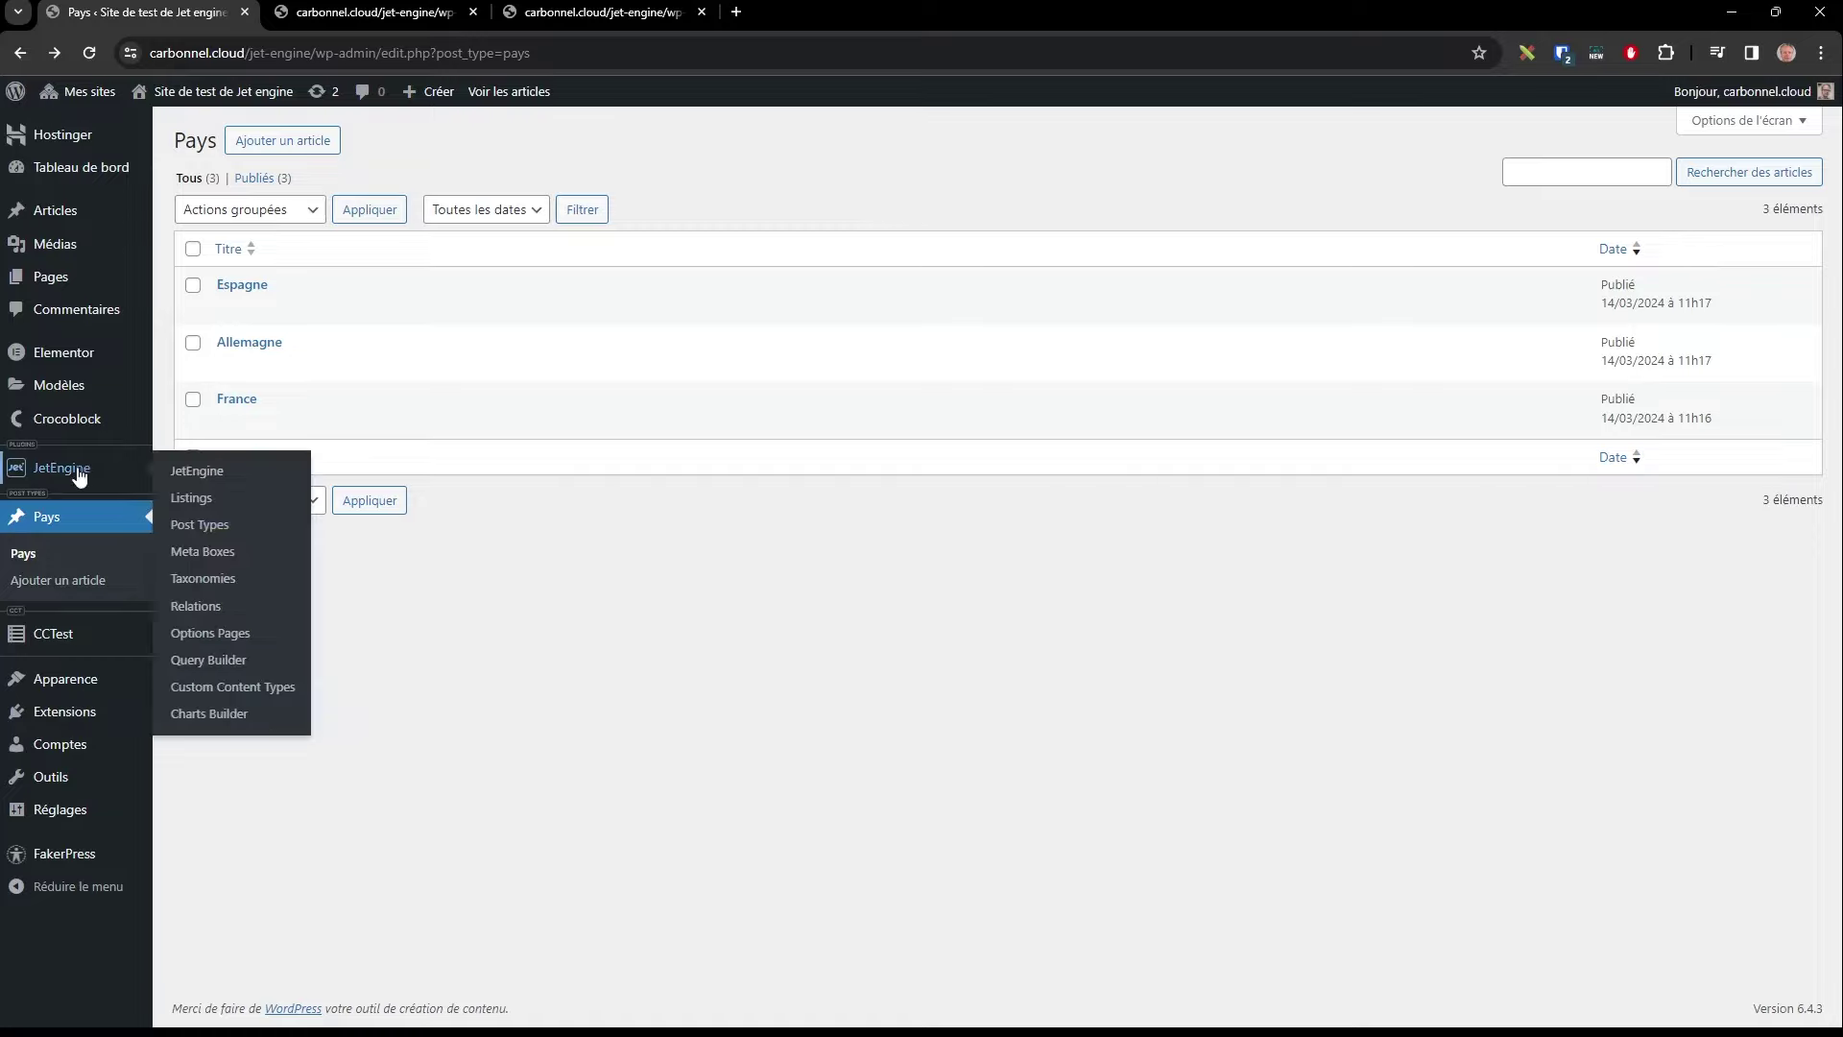
Step: Start a new query in the Query Builder and name it RequeteDensités
{"action": "mouse_move", "coordinate": [119, 466]}
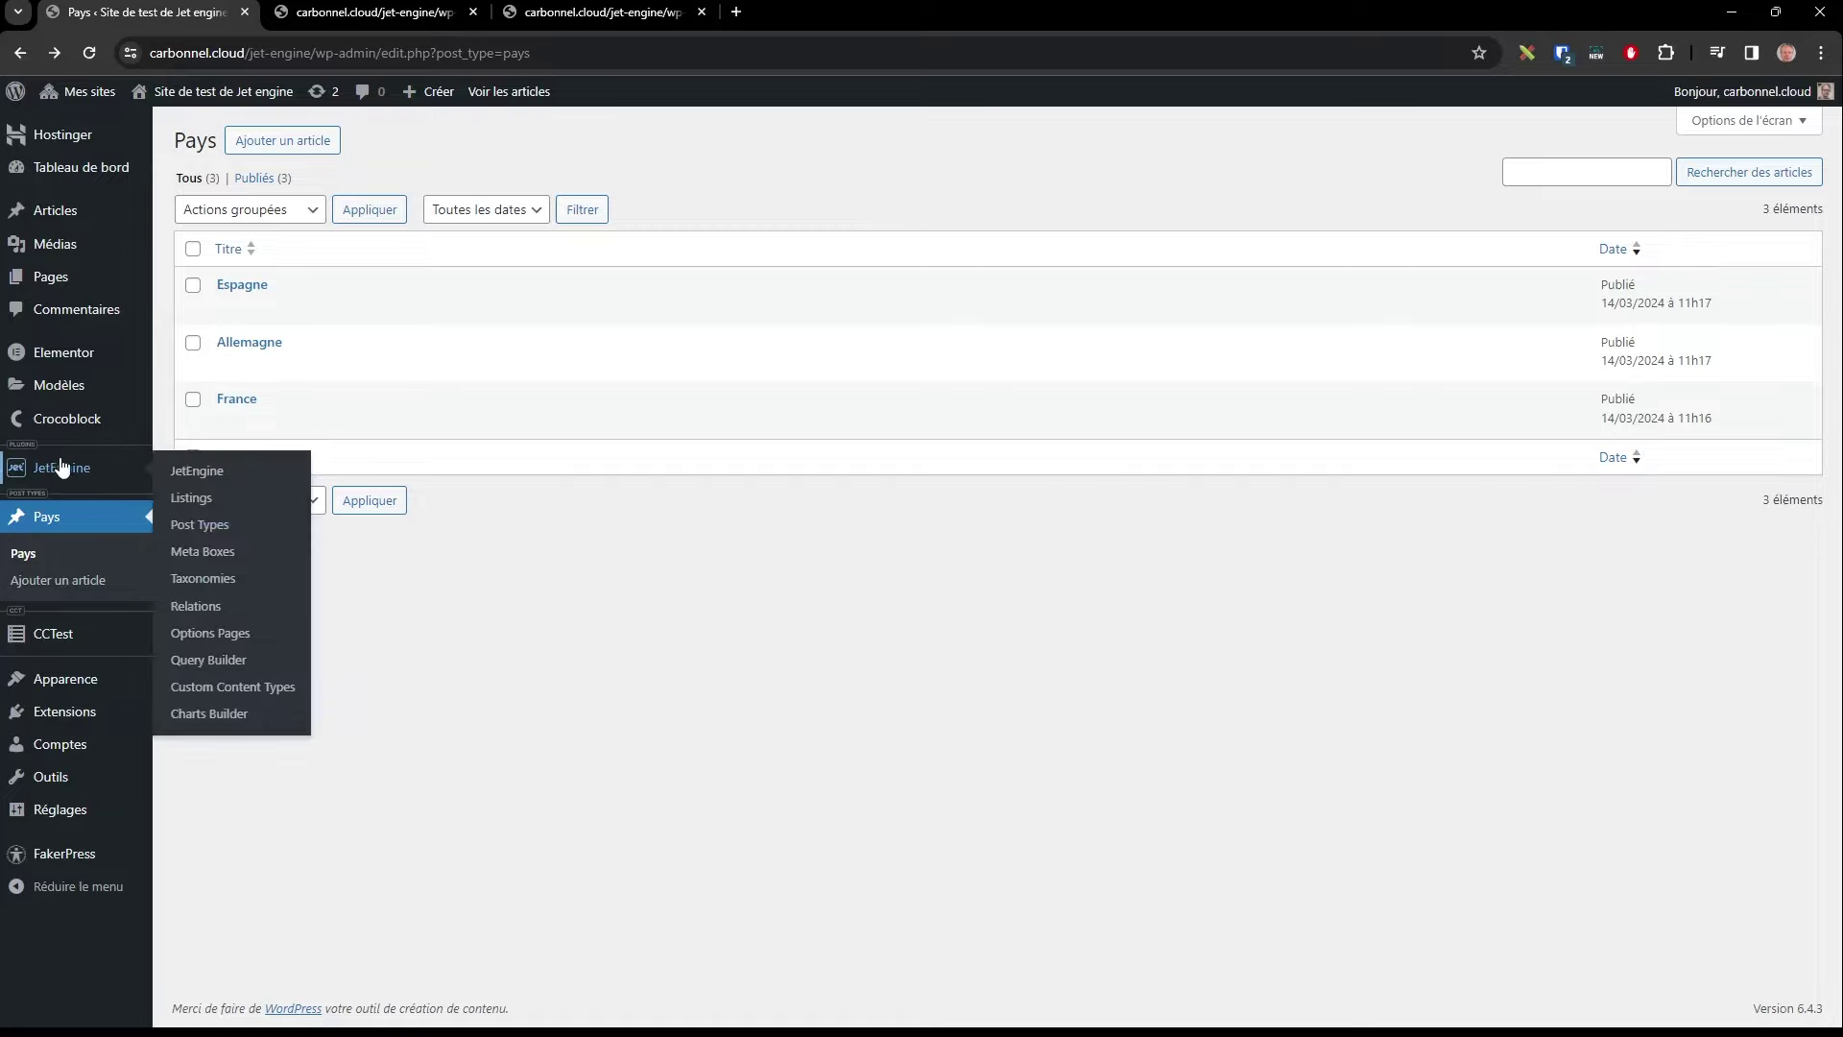
{"action": "left_click", "coordinate": [233, 661]}
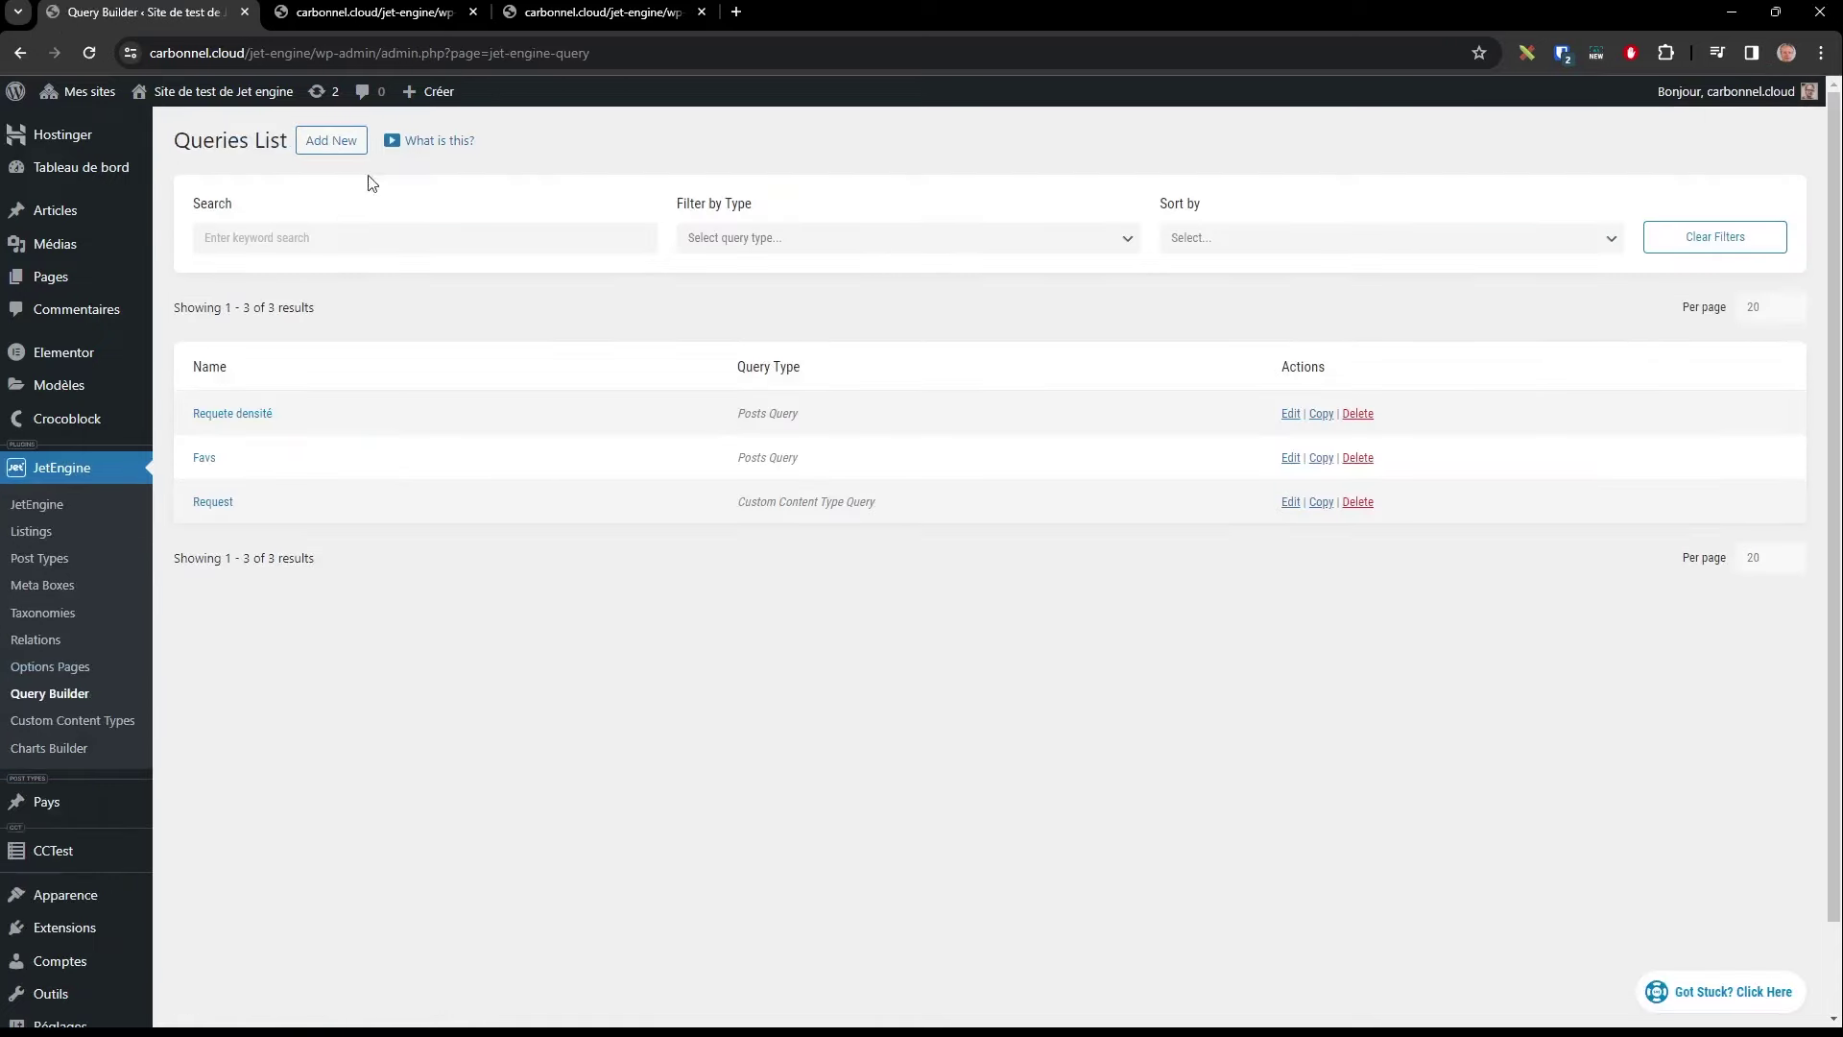
{"action": "left_click", "coordinate": [338, 144]}
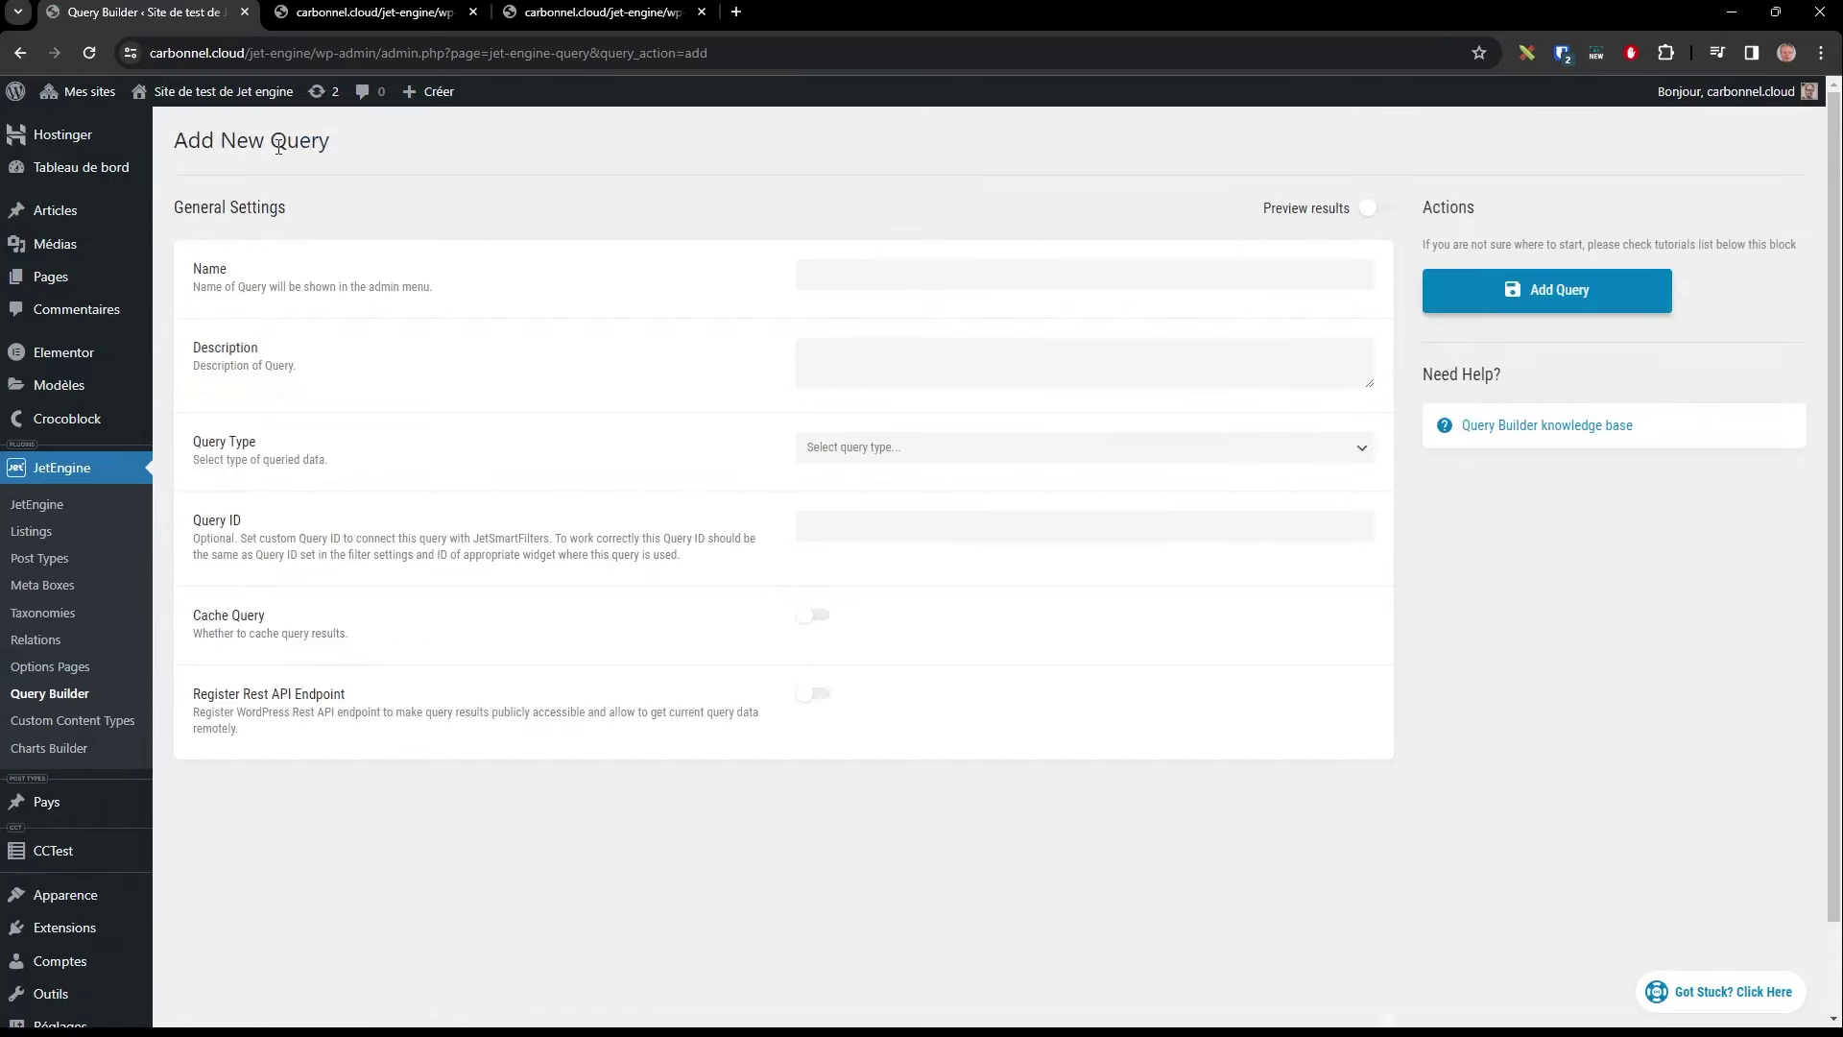
{"action": "left_click", "coordinate": [843, 264]}
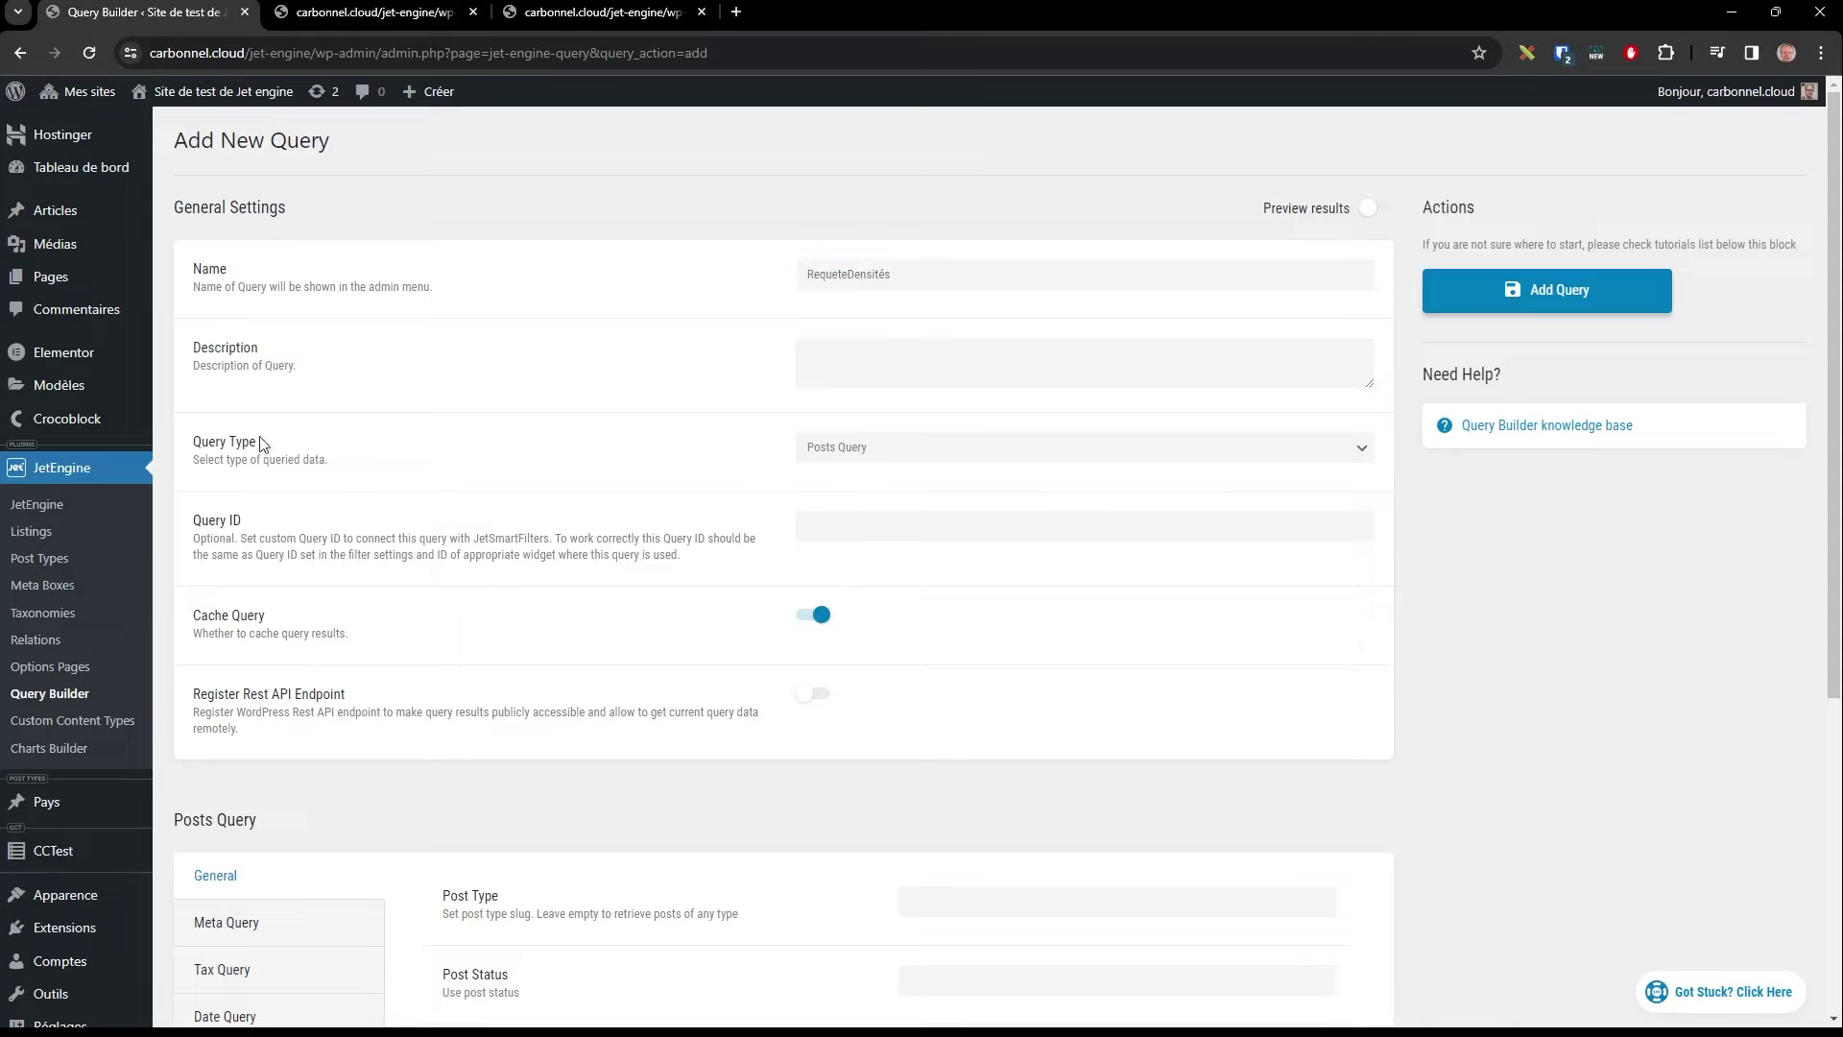
Step: Set the query type of the RequeteDensités query to Custom Content Type Query
{"action": "left_click_drag", "start_coordinate": [266, 447], "coordinate": [183, 447]}
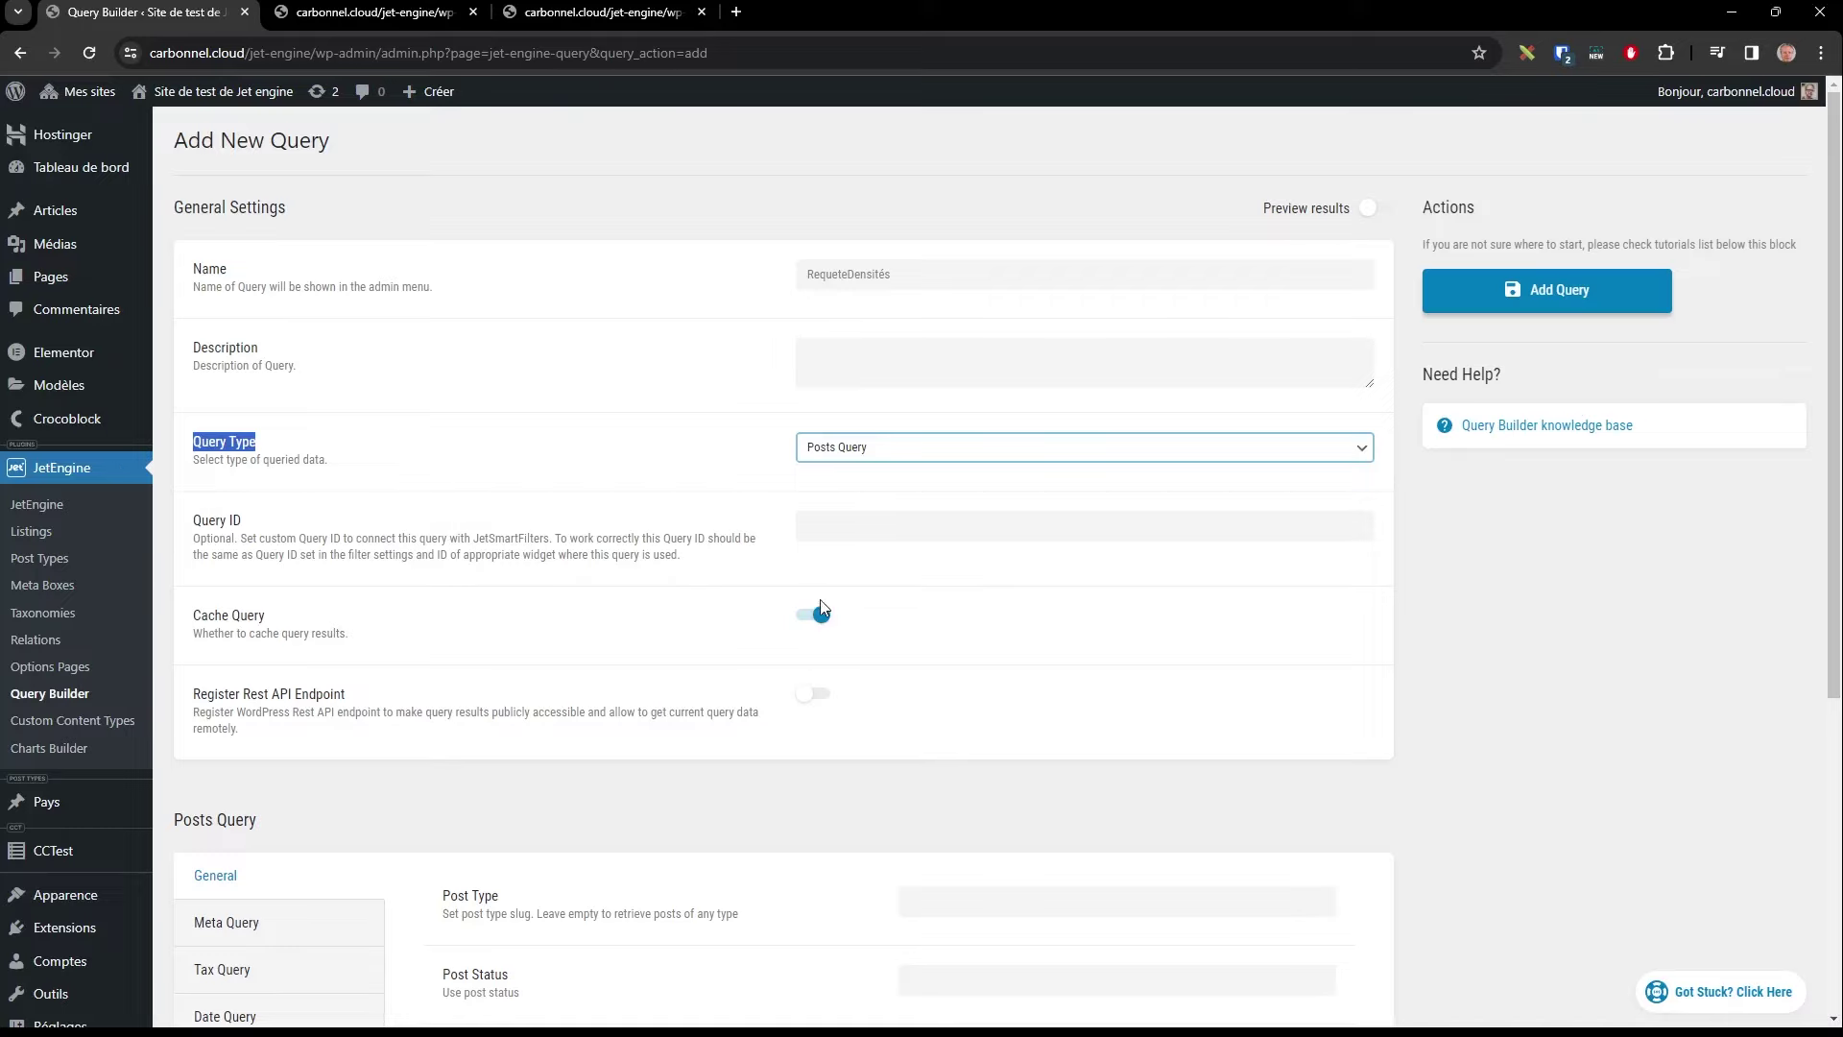
{"action": "key", "text": "c"}
{"action": "key", "text": "u"}
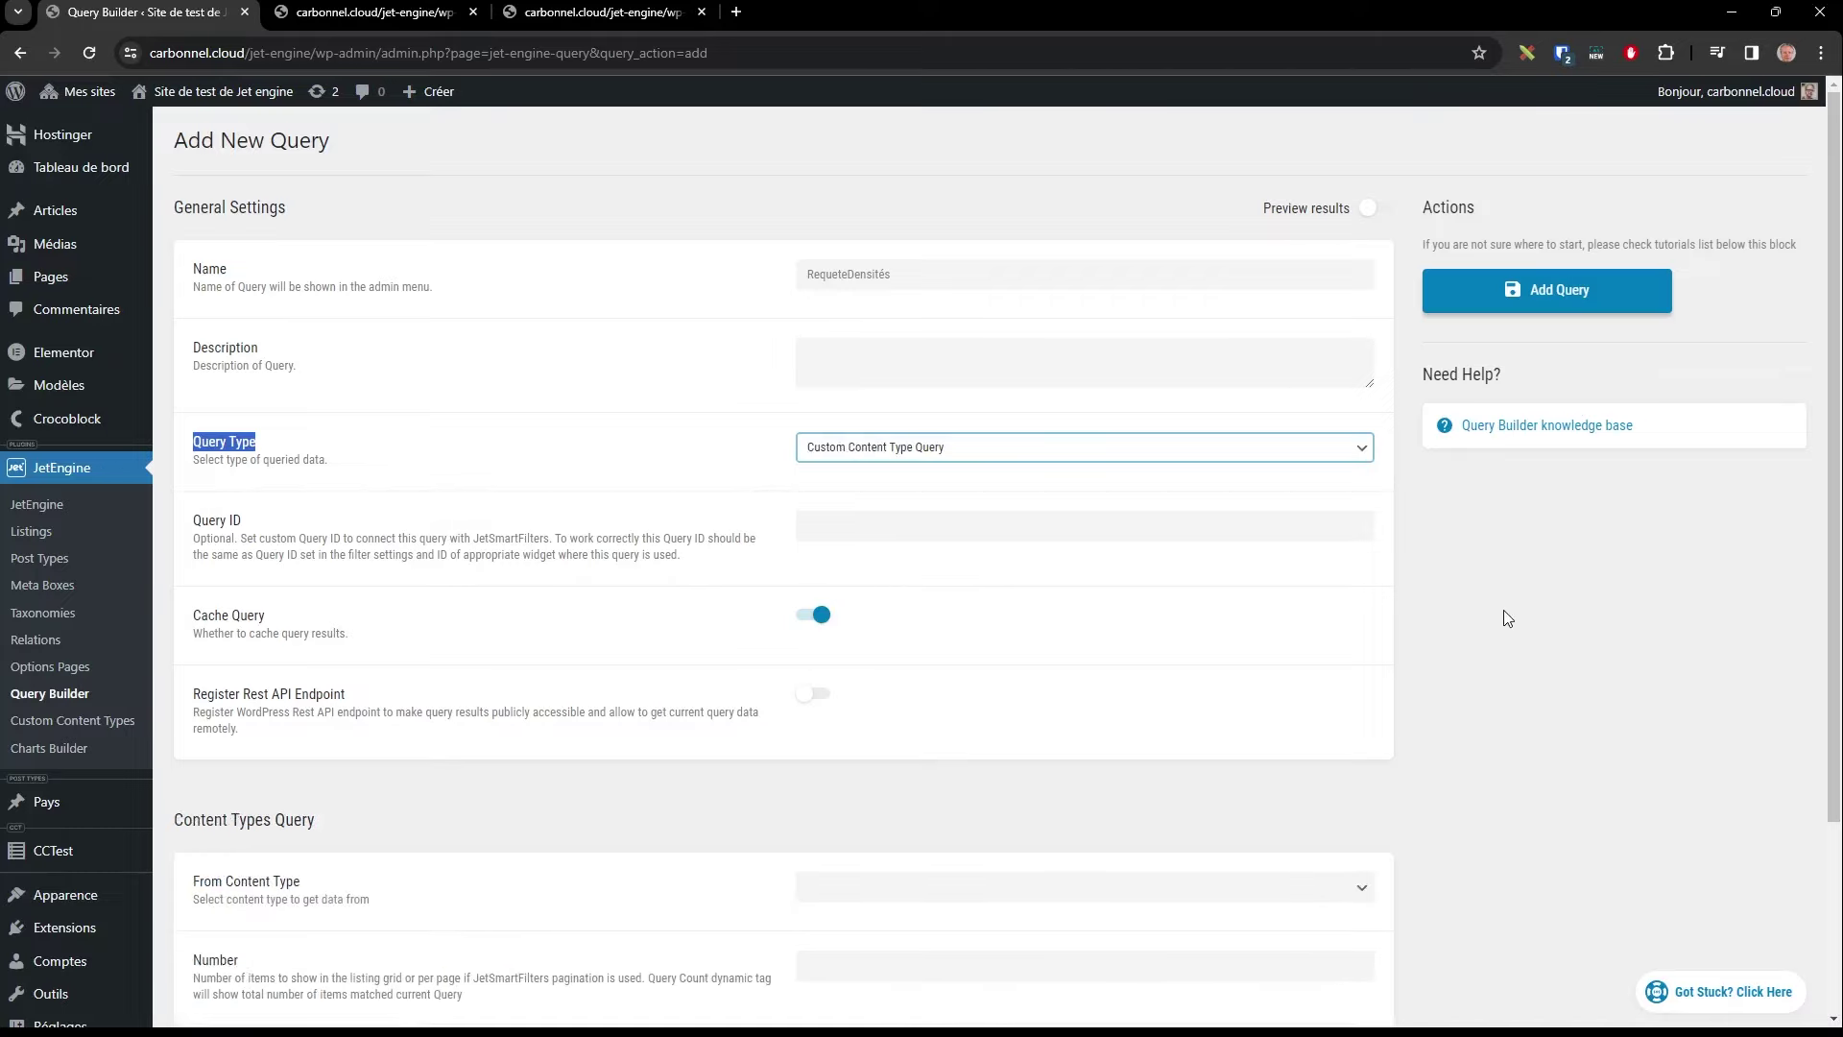
{"action": "scroll", "coordinate": [1502, 618], "scroll_direction": "down", "scroll_amount": 3}
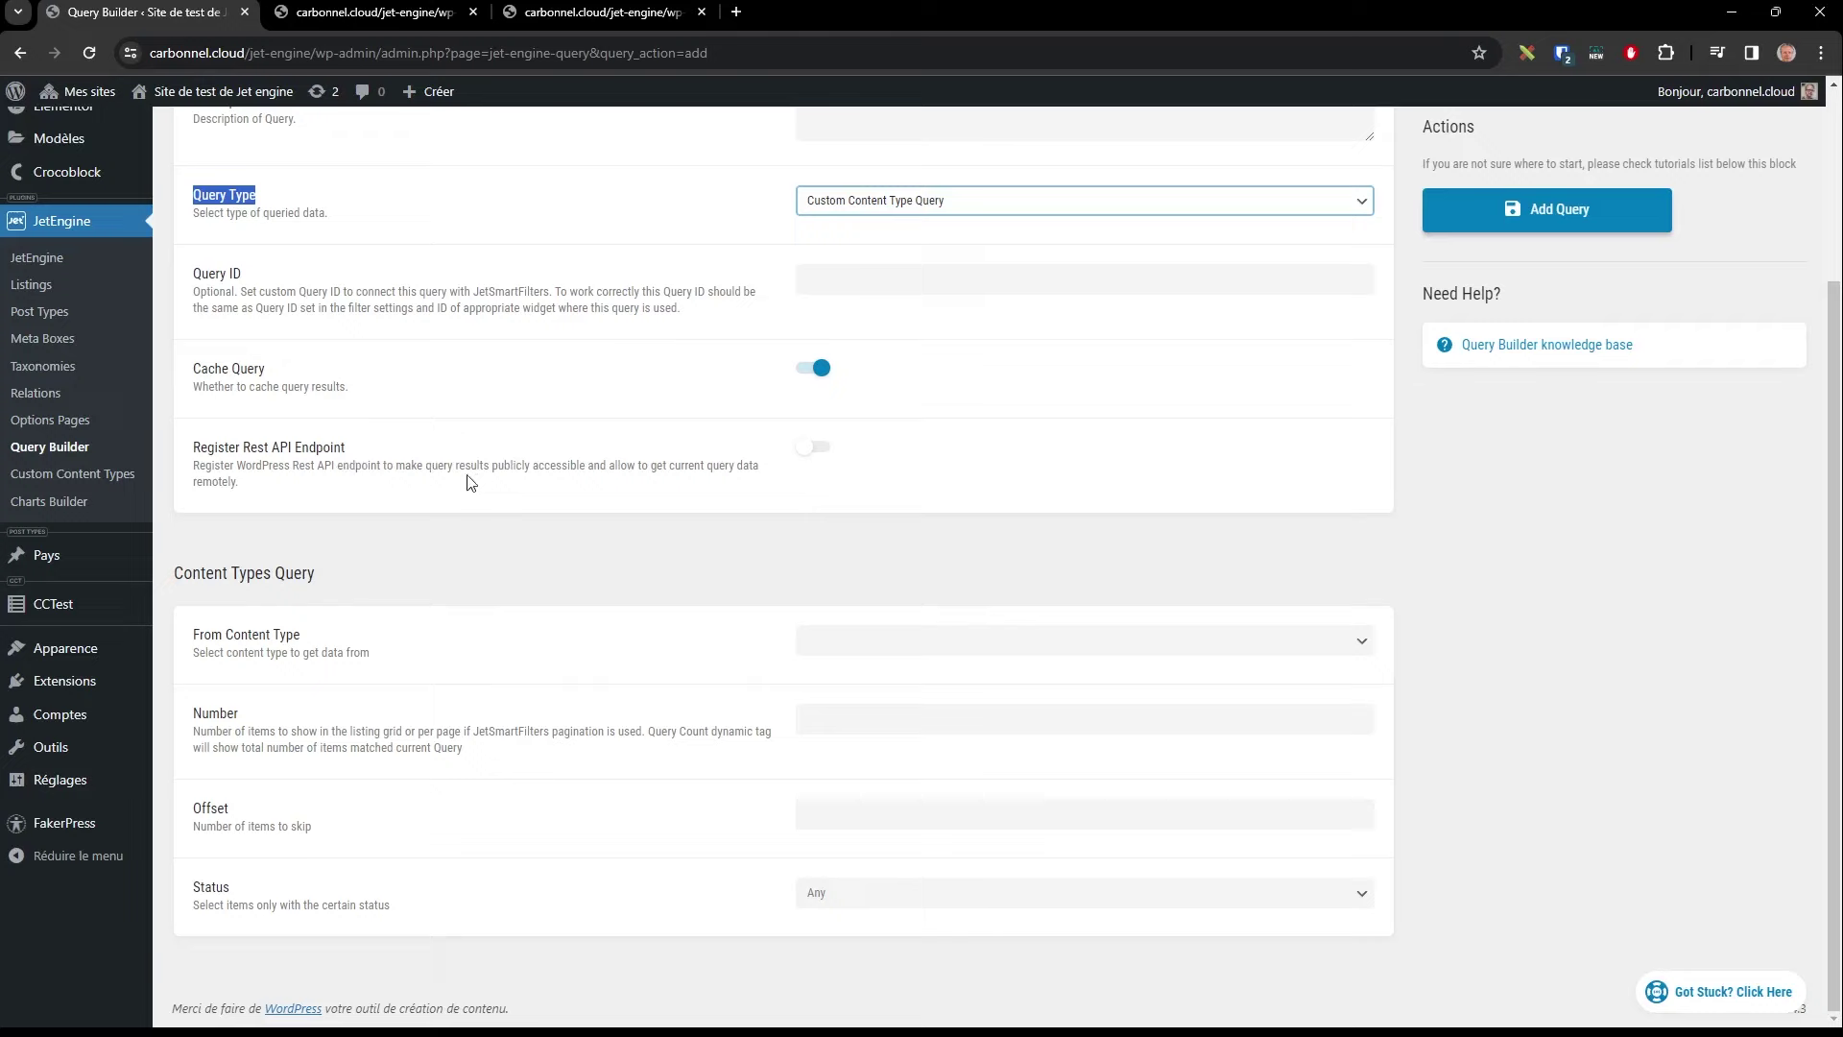
Step: Enable REST API endpoint registration for the query and examine the generated endpoint URL
{"action": "left_click", "coordinate": [820, 450]}
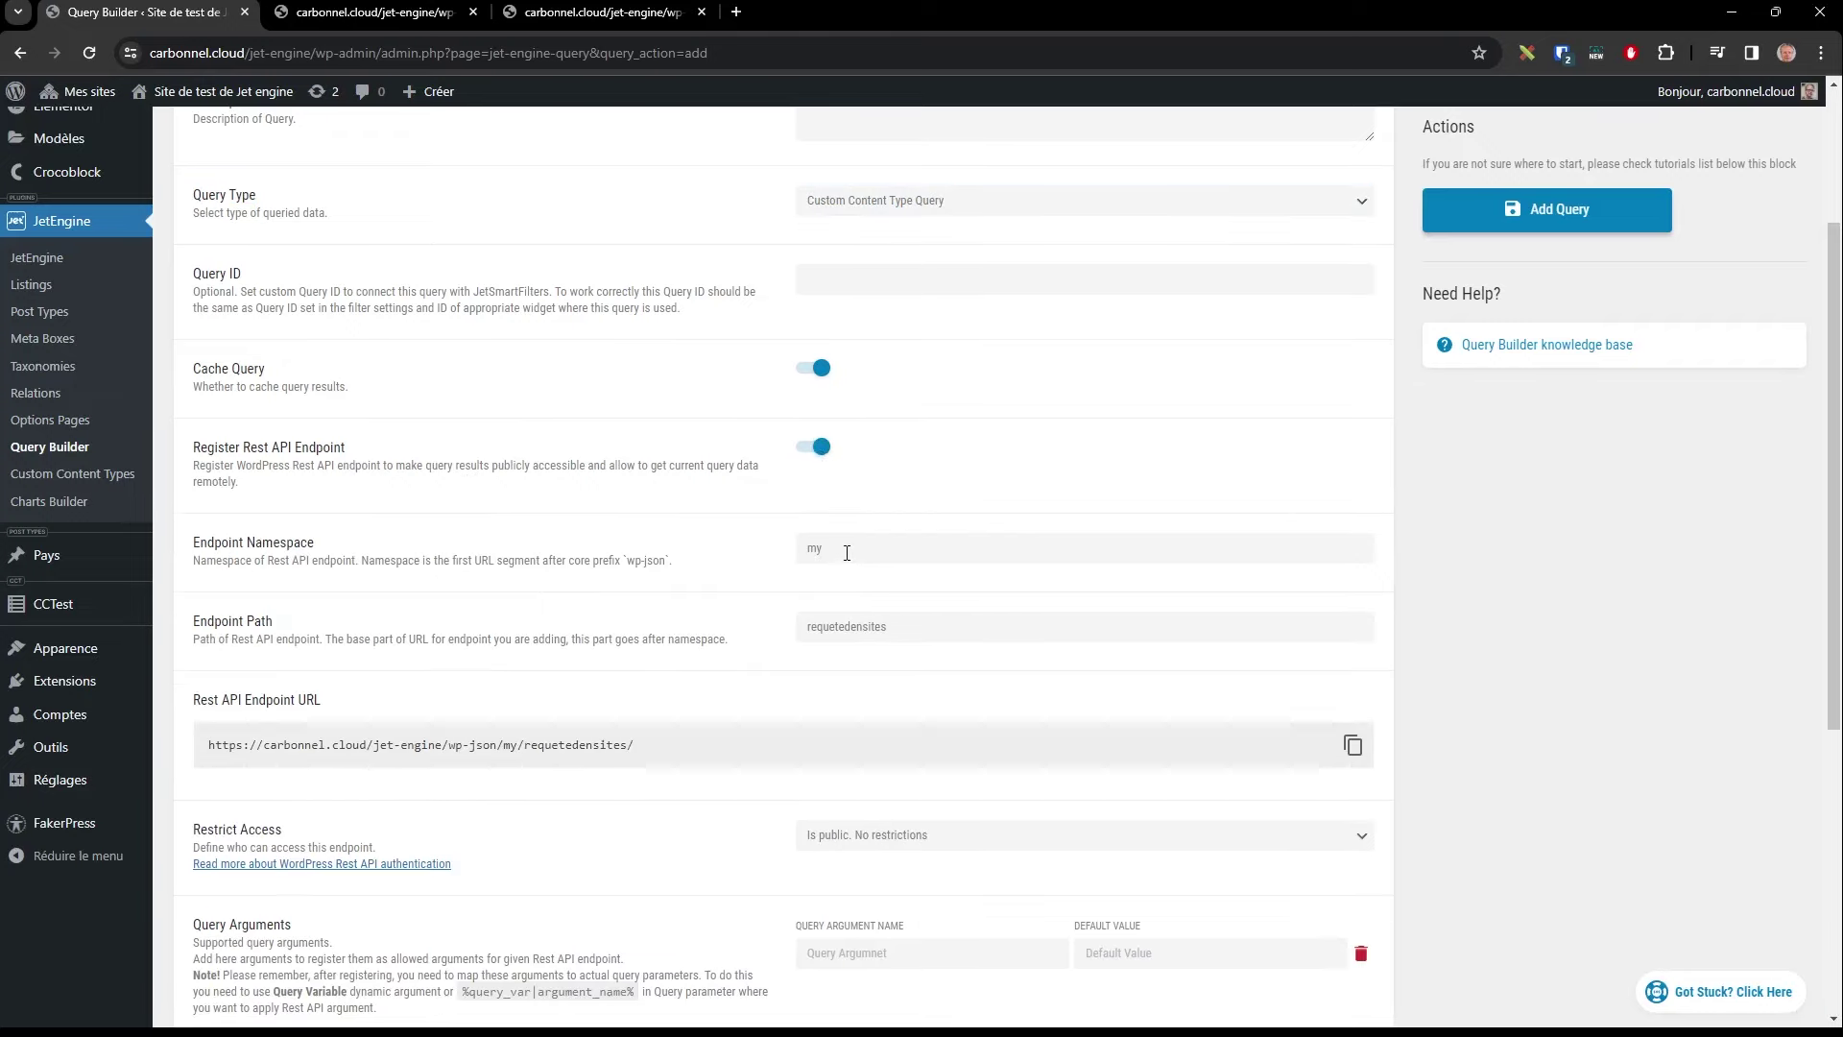
{"action": "left_click_drag", "start_coordinate": [857, 549], "coordinate": [785, 548]}
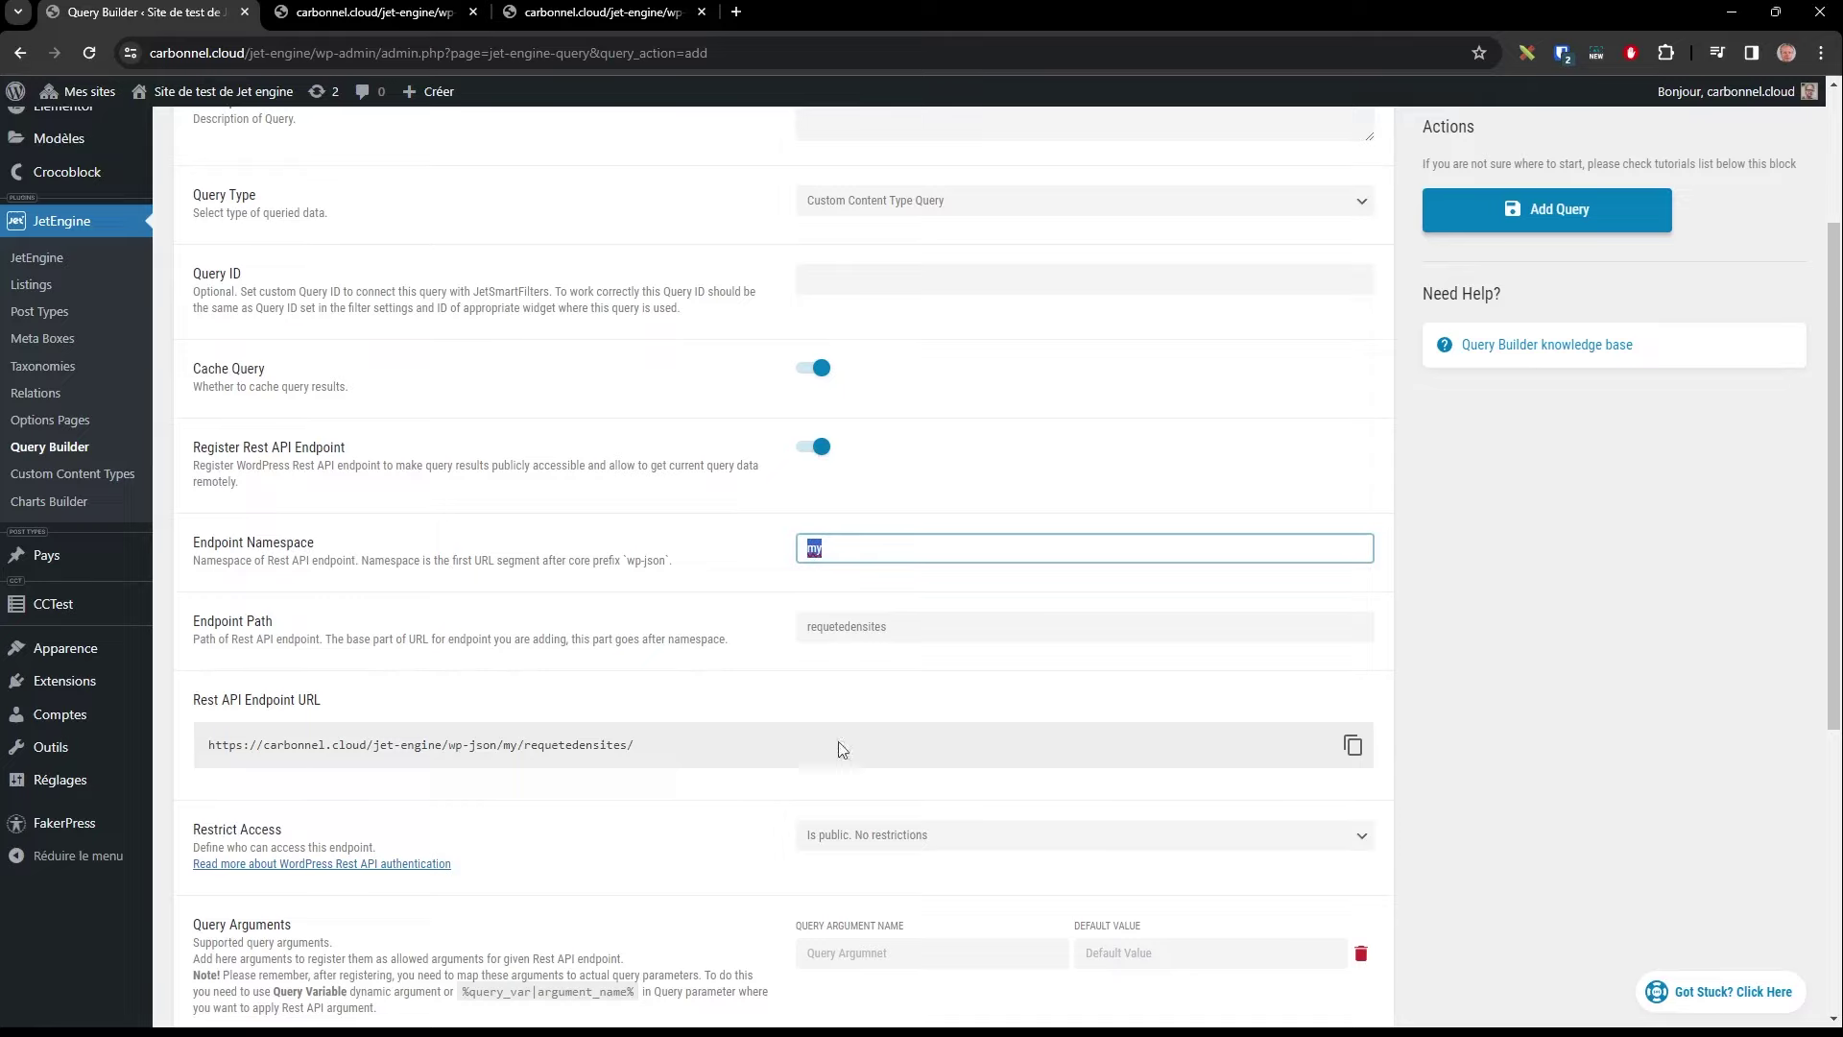
{"action": "left_click_drag", "start_coordinate": [673, 754], "coordinate": [209, 766]}
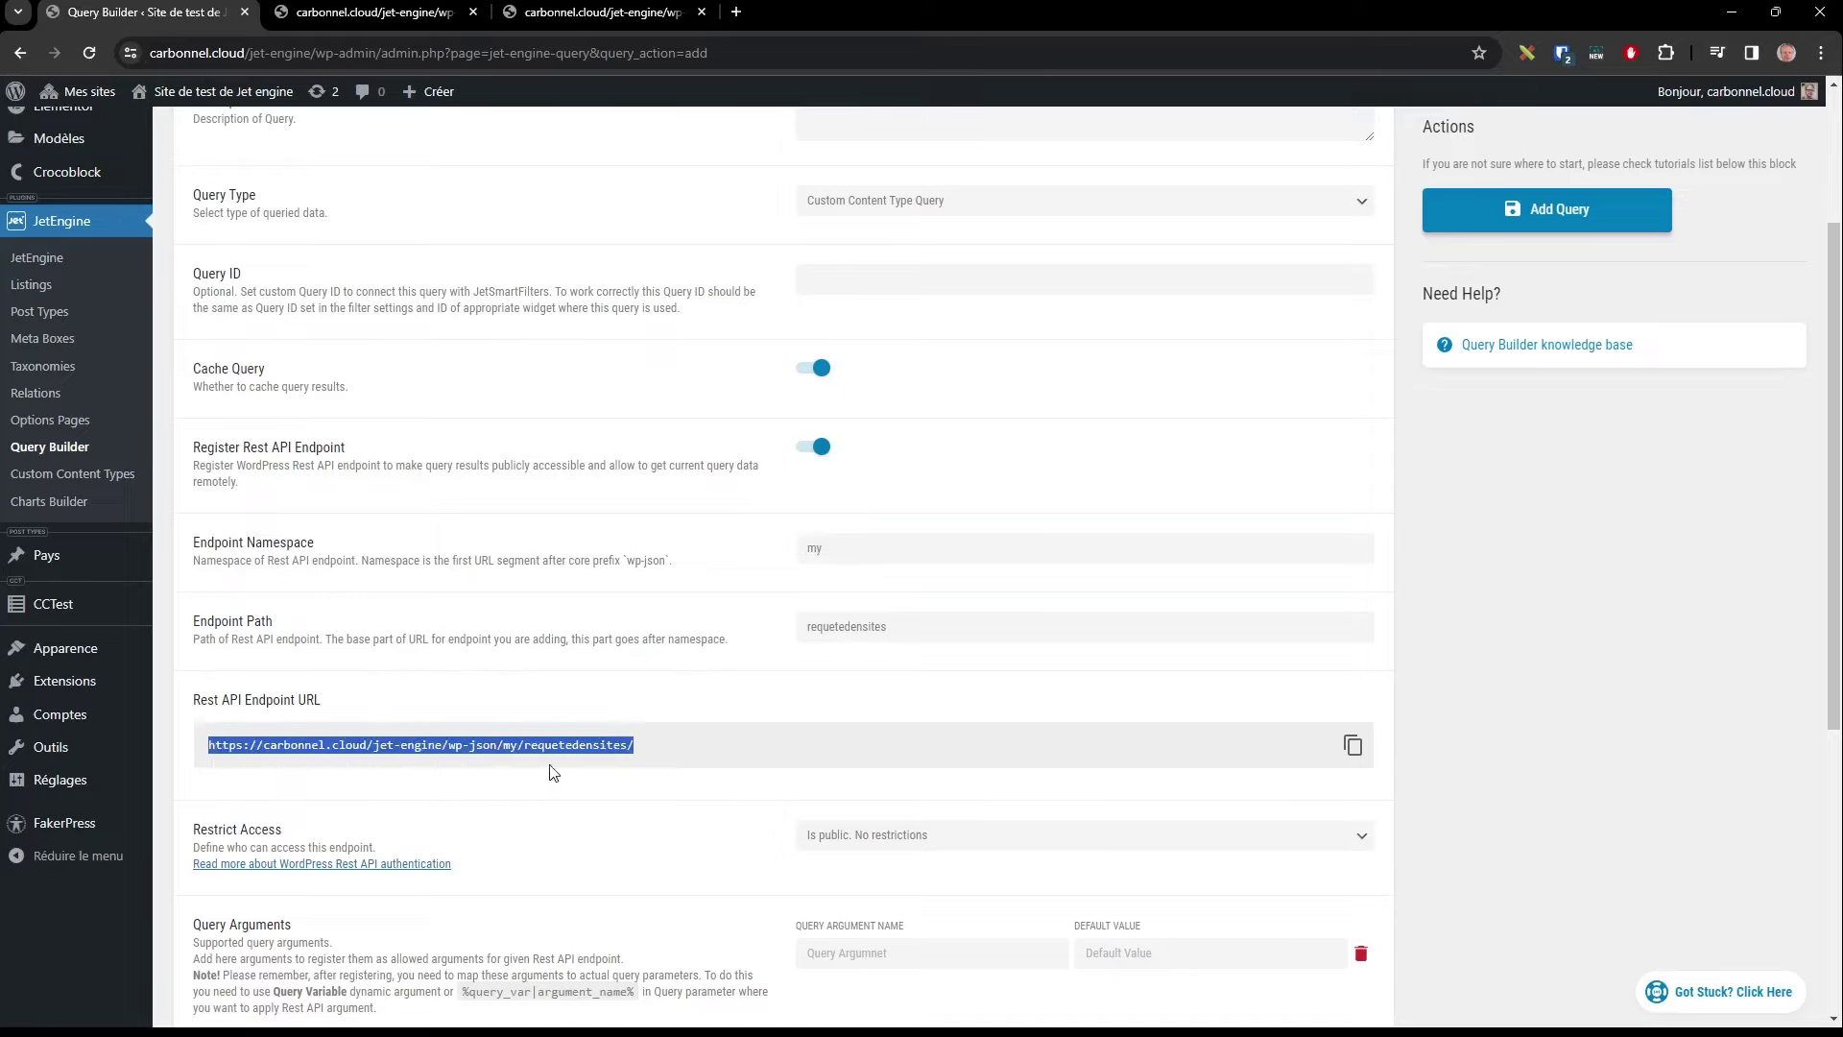
{"action": "left_click", "coordinate": [643, 768]}
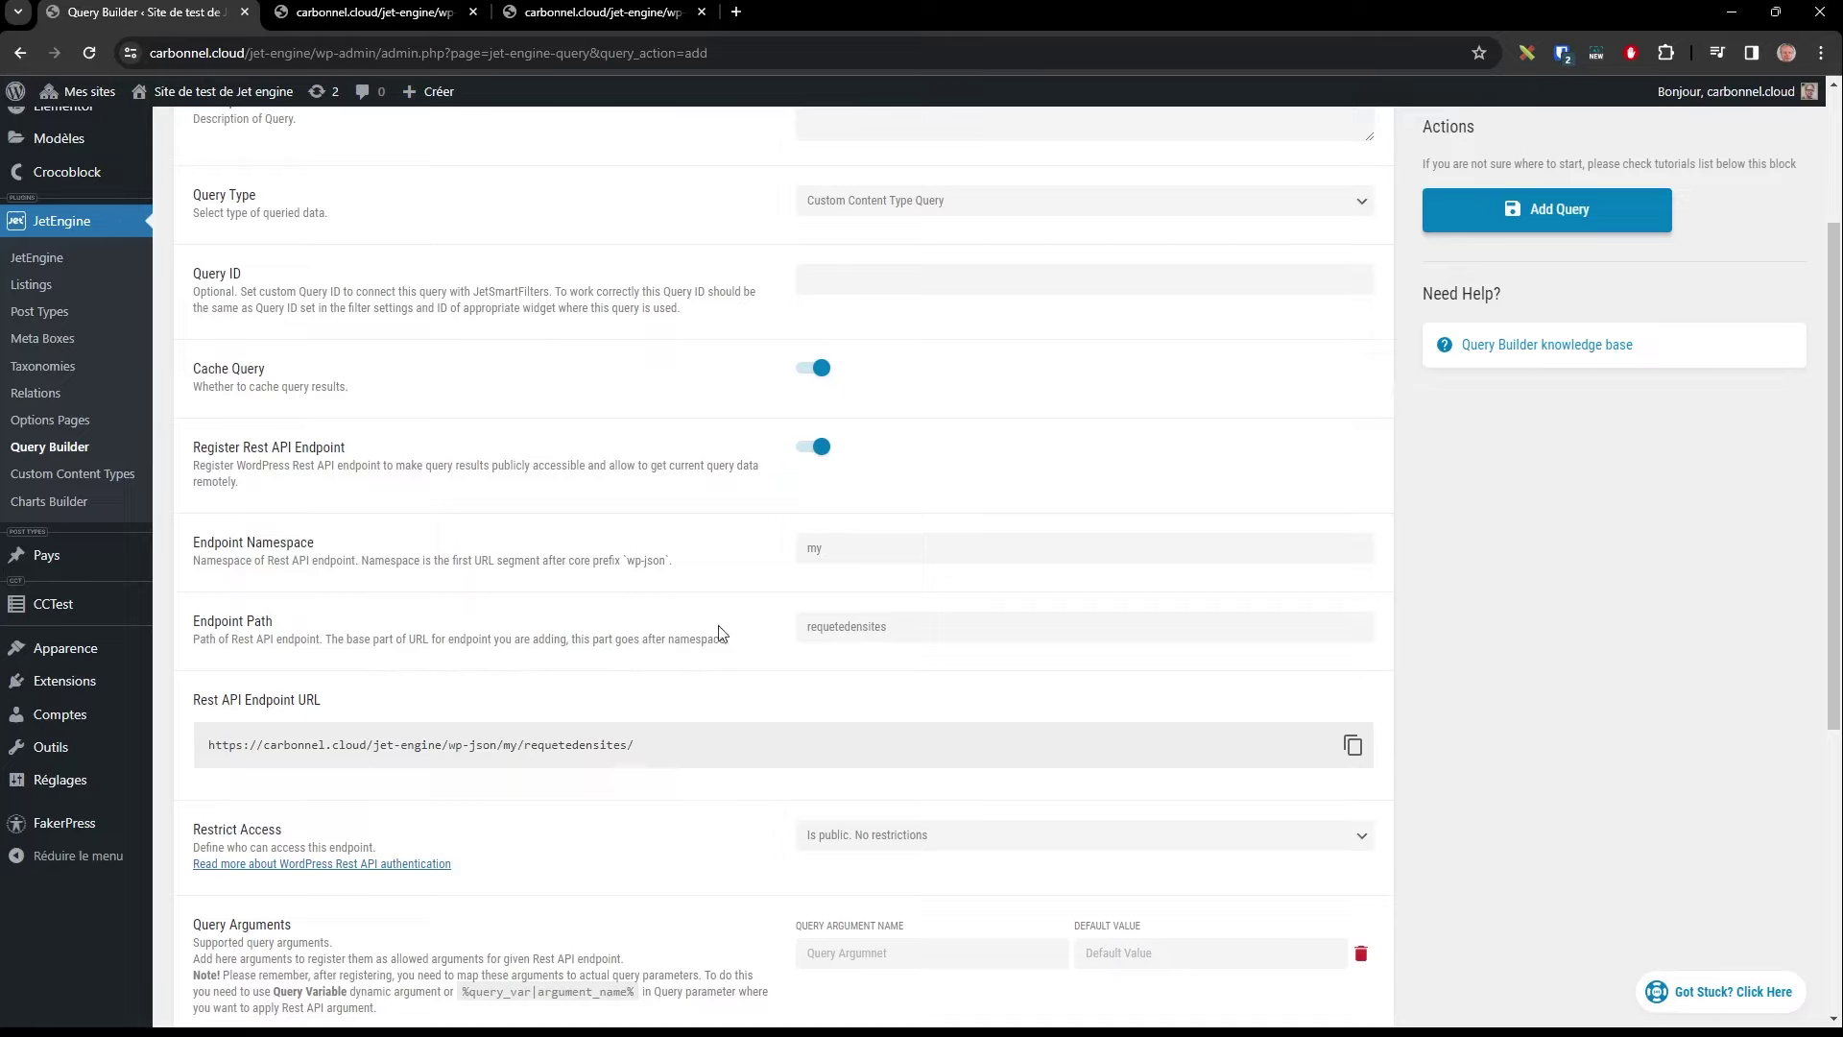
{"action": "left_click_drag", "start_coordinate": [628, 745], "coordinate": [527, 746]}
{"action": "left_click", "coordinate": [635, 757]}
{"action": "left_click_drag", "start_coordinate": [629, 745], "coordinate": [530, 745]}
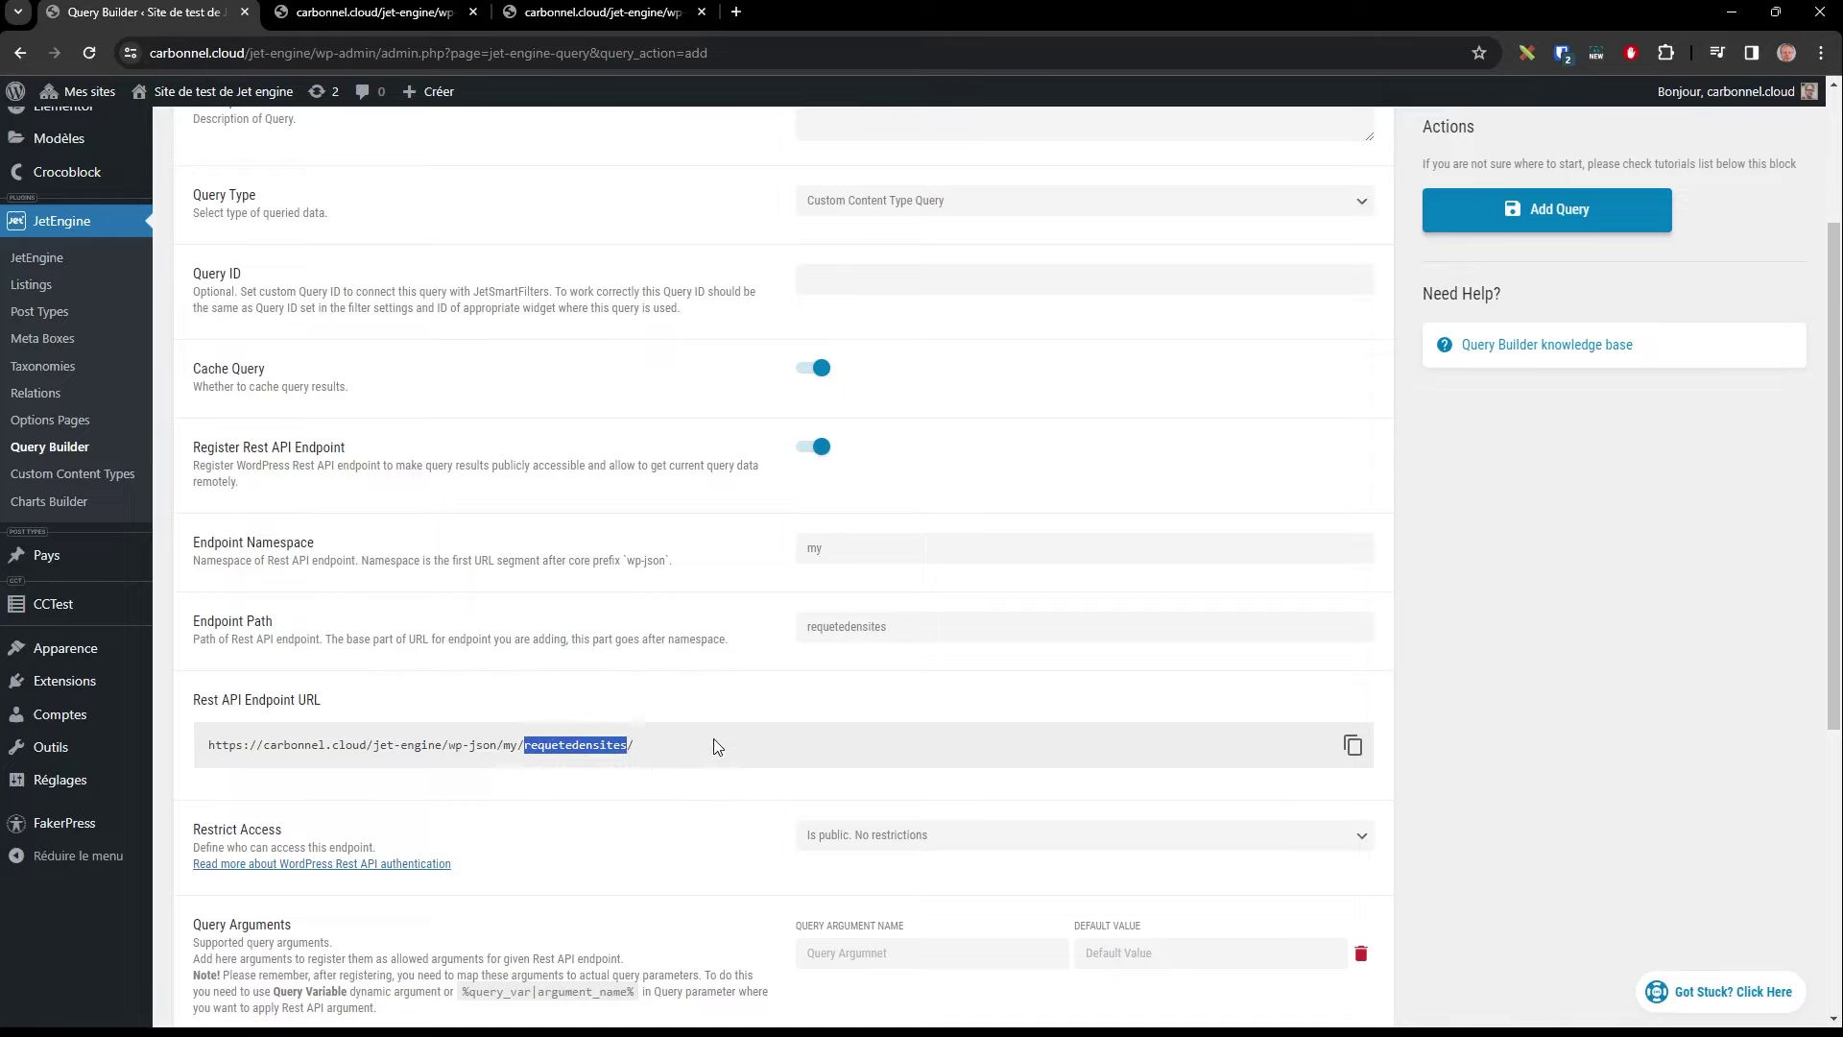
Step: Set the REST endpoint's namespace to pays and its path to demographie
{"action": "left_click", "coordinate": [820, 550]}
{"action": "left_click_drag", "start_coordinate": [821, 550], "coordinate": [726, 576]}
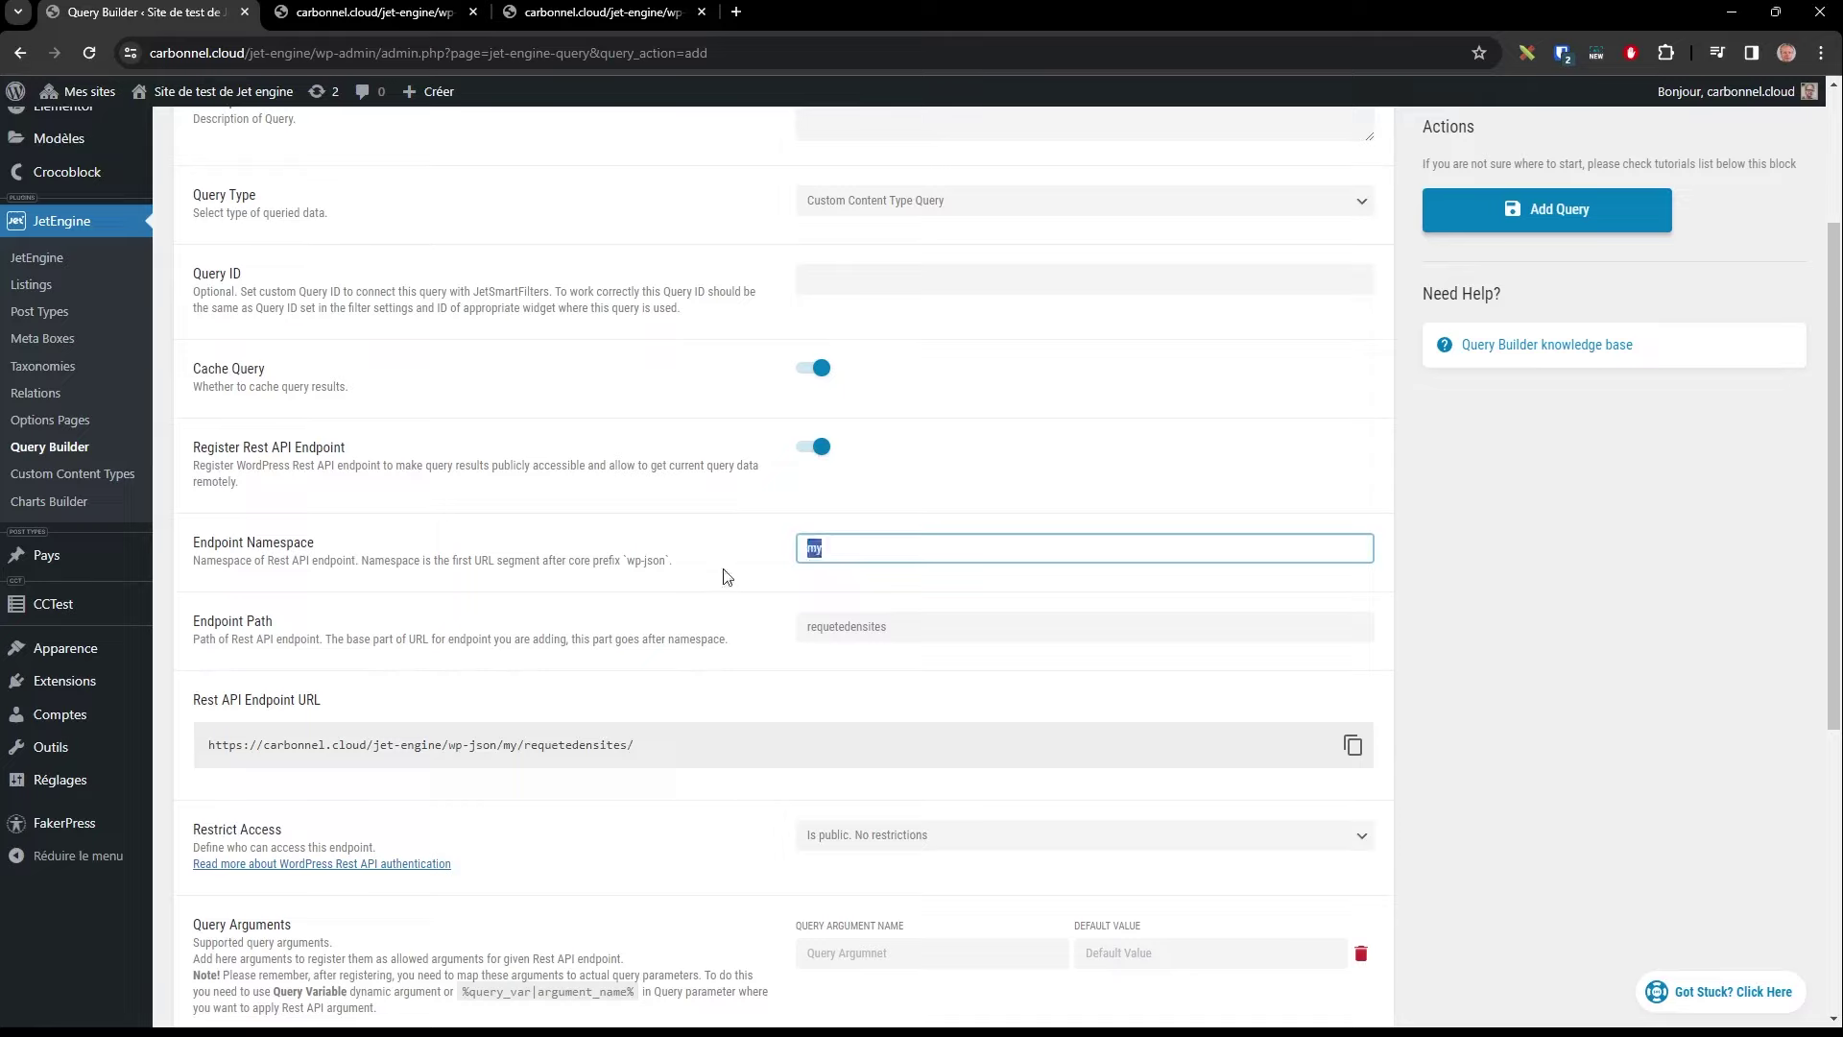
{"action": "type", "text": "pays"}
{"action": "double_click", "coordinate": [850, 625]}
{"action": "type", "text": "densite"}
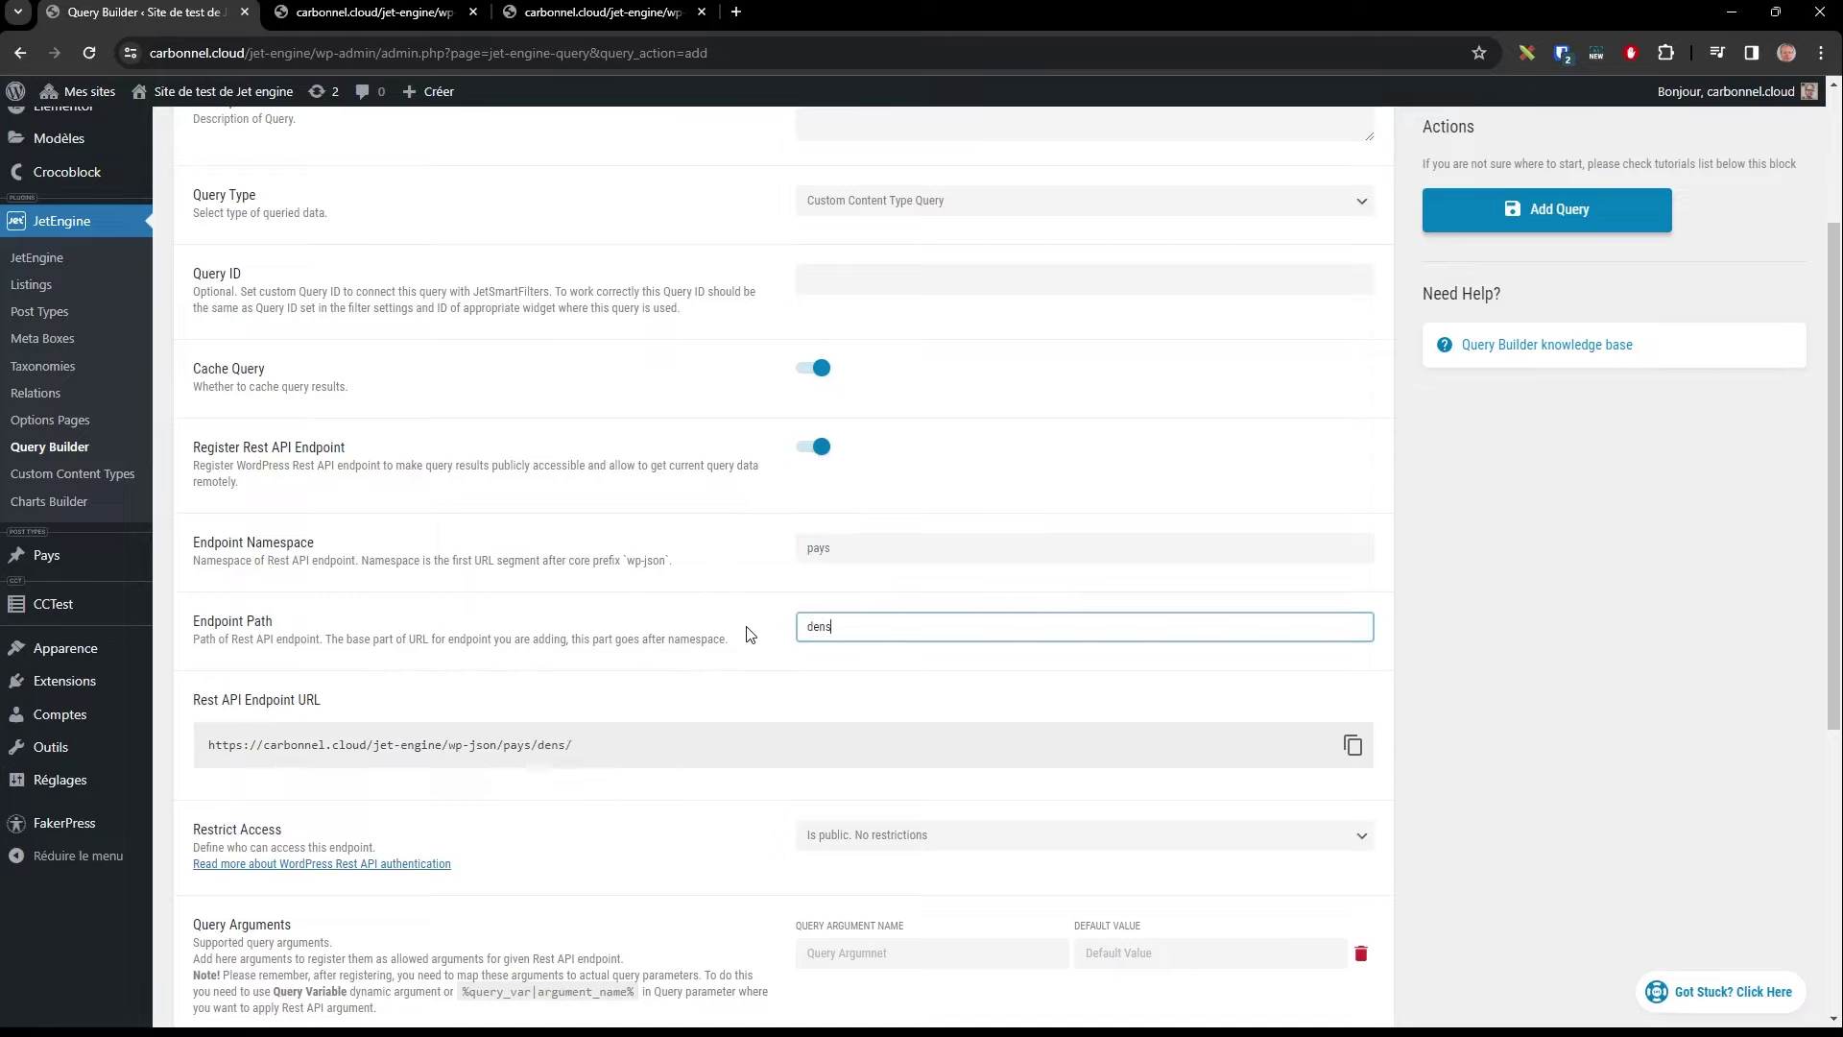
{"action": "double_click", "coordinate": [851, 625]}
{"action": "type", "text": "geographi"}
{"action": "left_click_drag", "start_coordinate": [873, 627], "coordinate": [670, 622]}
{"action": "type", "text": "demo"}
{"action": "left_click_drag", "start_coordinate": [629, 746], "coordinate": [207, 730]}
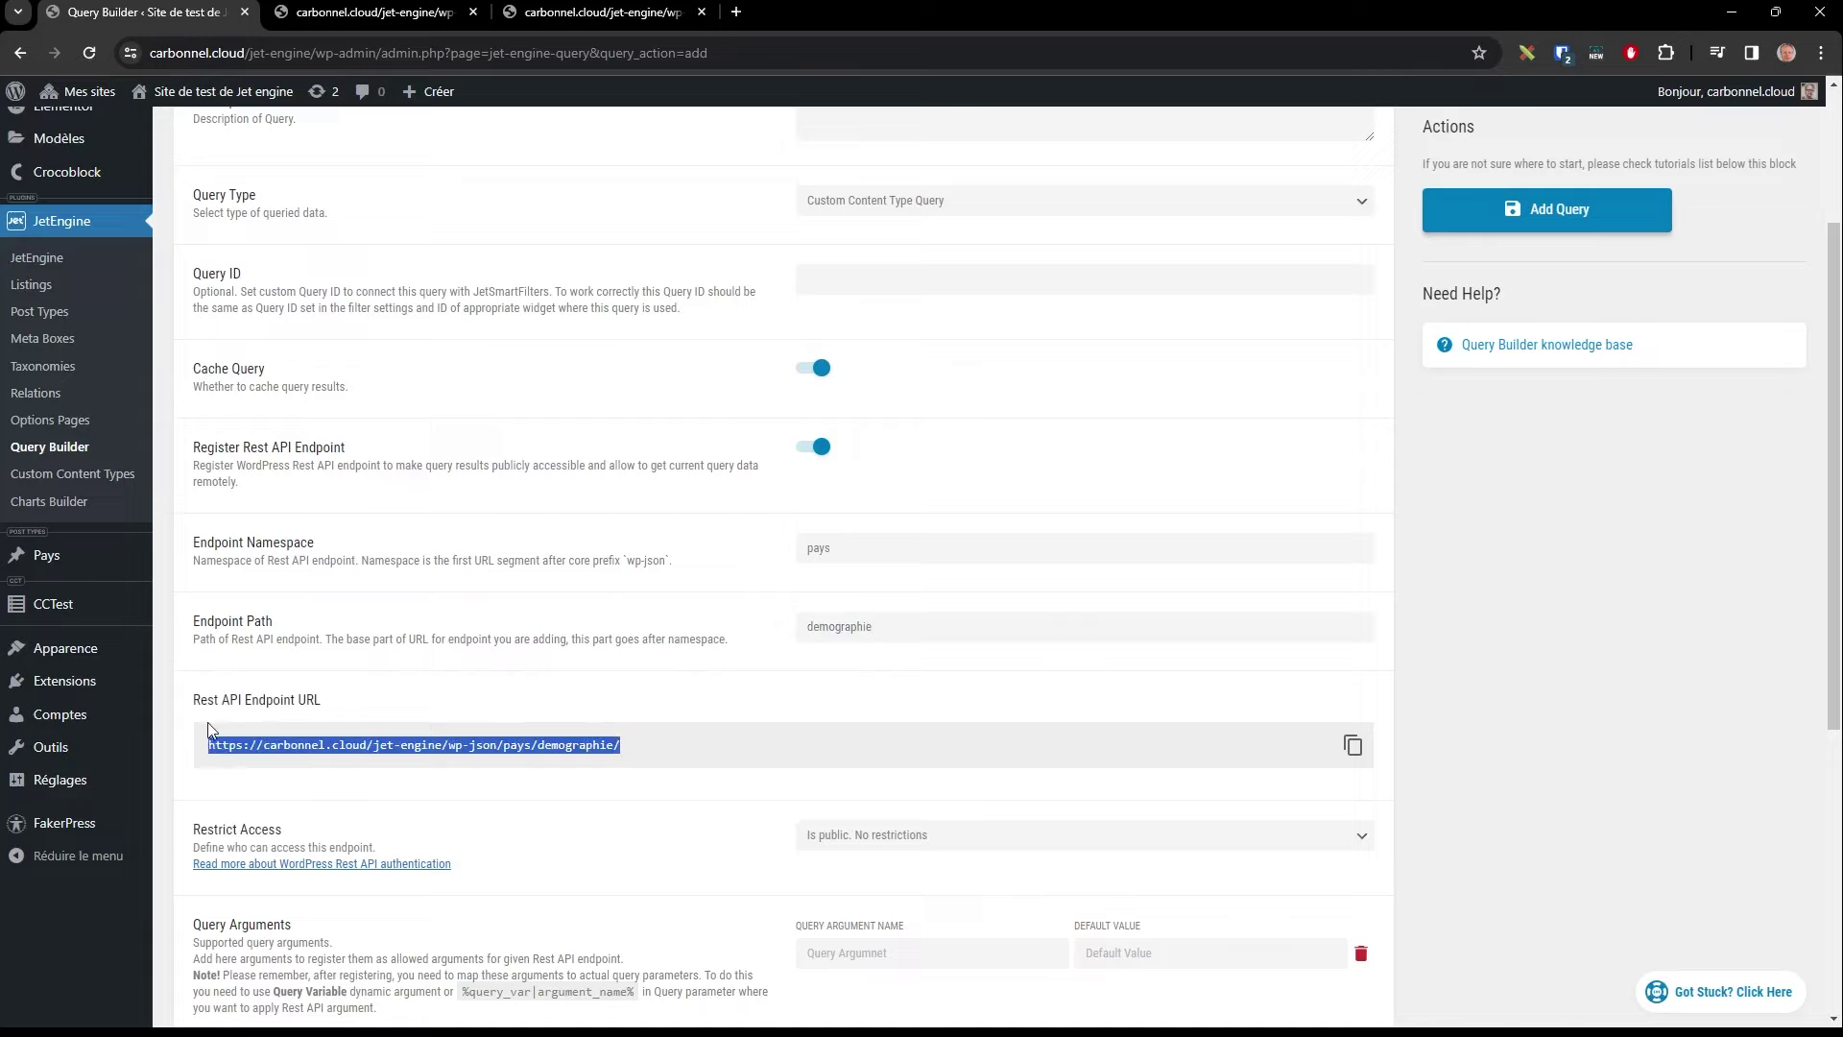
{"action": "left_click", "coordinate": [1548, 588]}
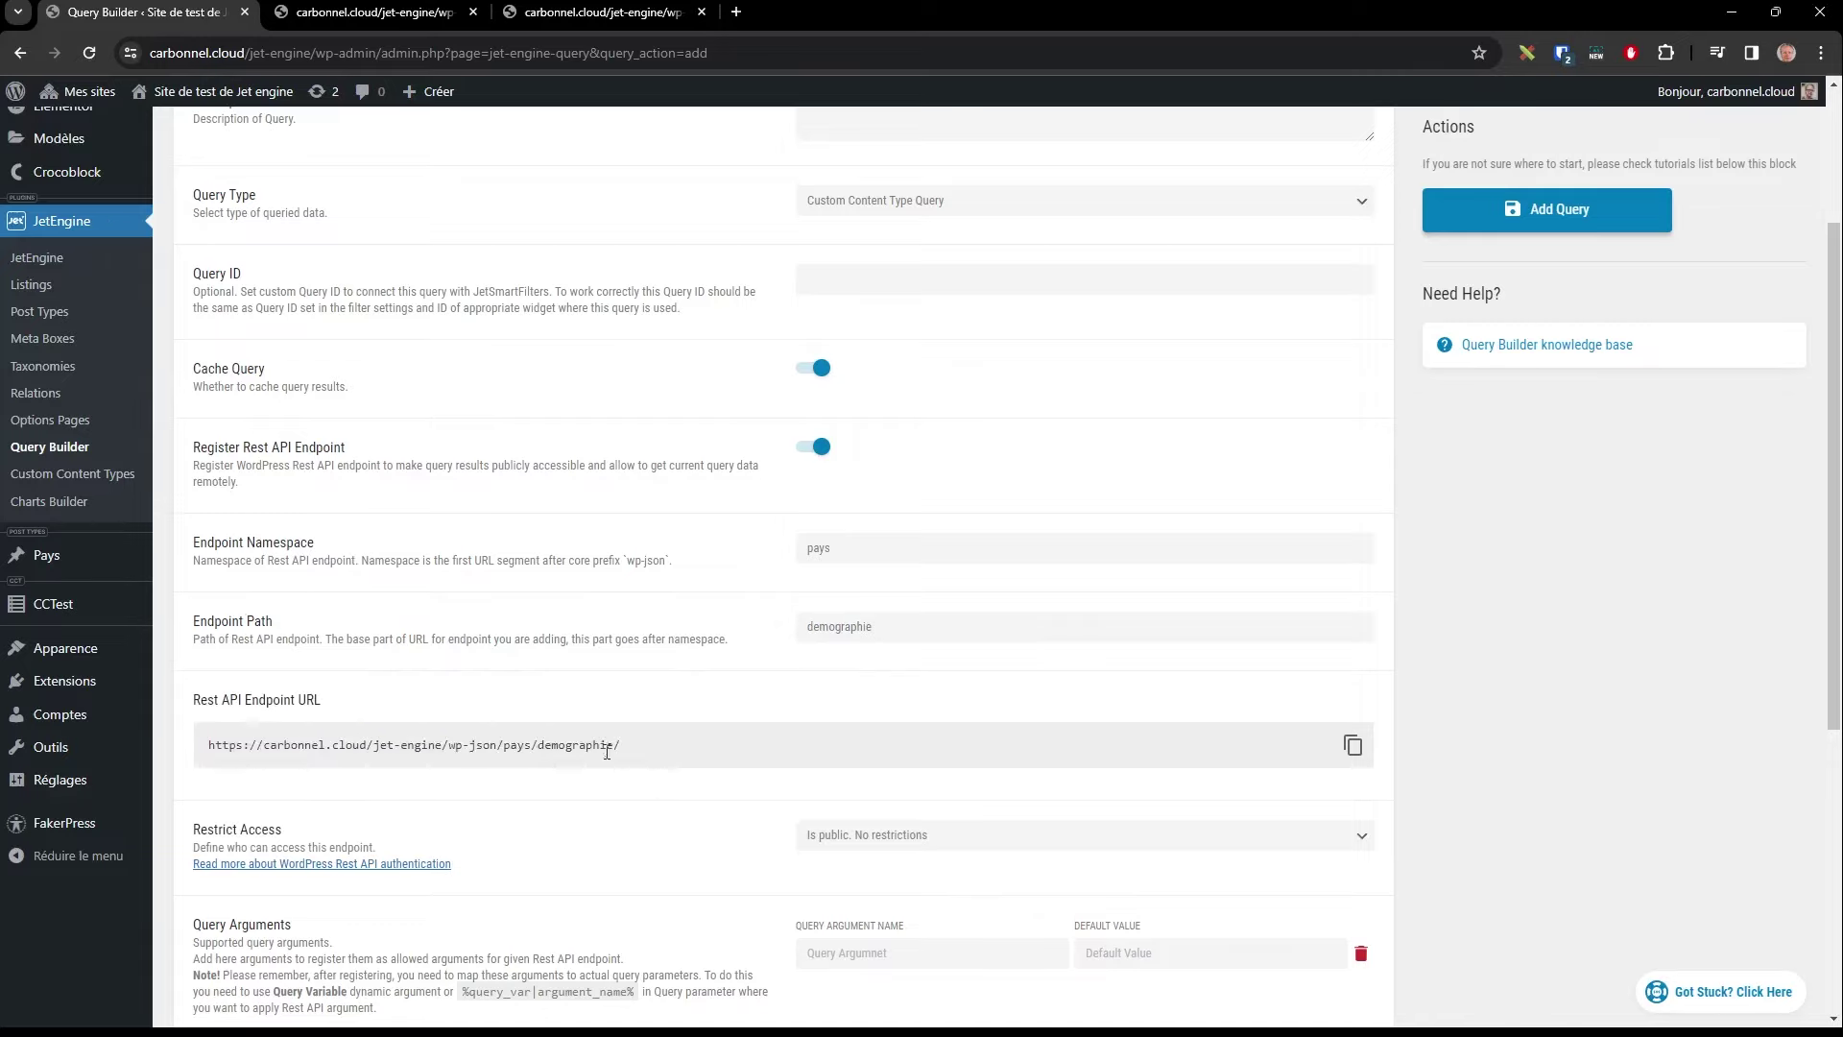
Step: Choose CCTest as the content type the query gets its data from
{"action": "scroll", "coordinate": [1459, 605], "scroll_direction": "down", "scroll_amount": 4}
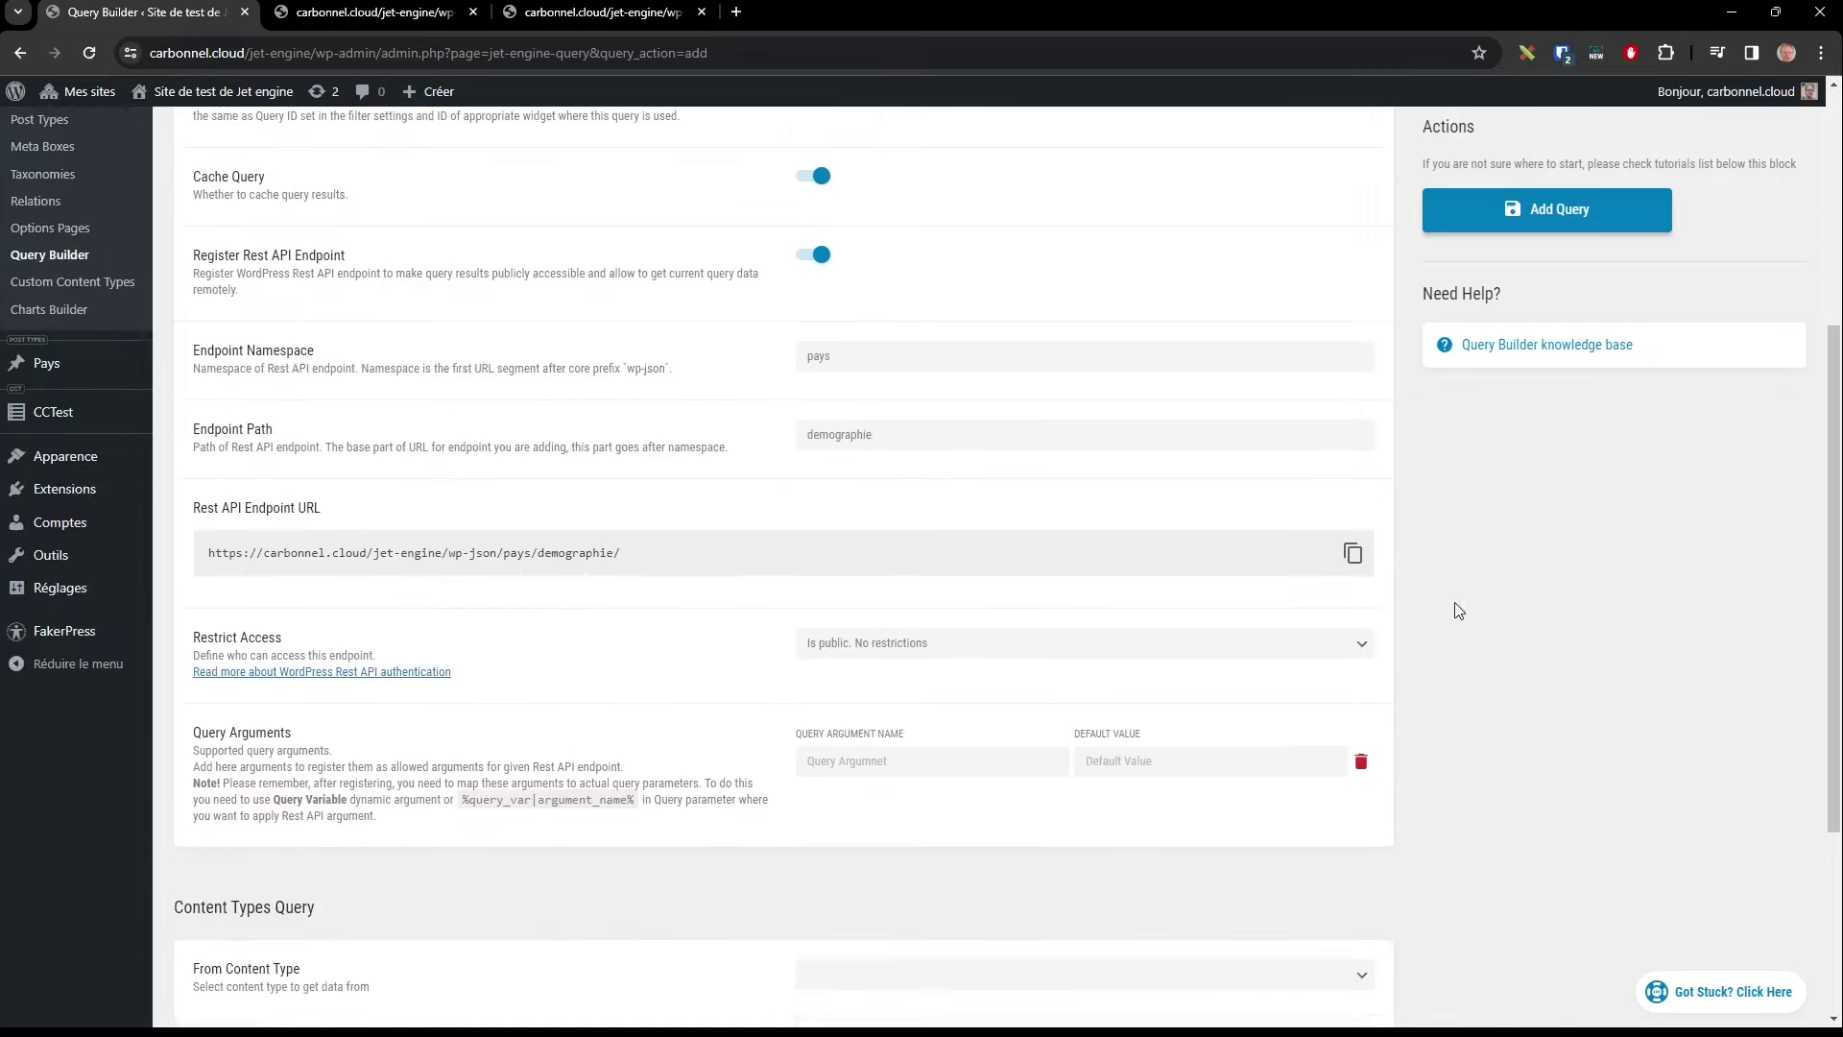
{"action": "left_click_drag", "start_coordinate": [645, 373], "coordinate": [115, 365]}
{"action": "left_click", "coordinate": [556, 419]}
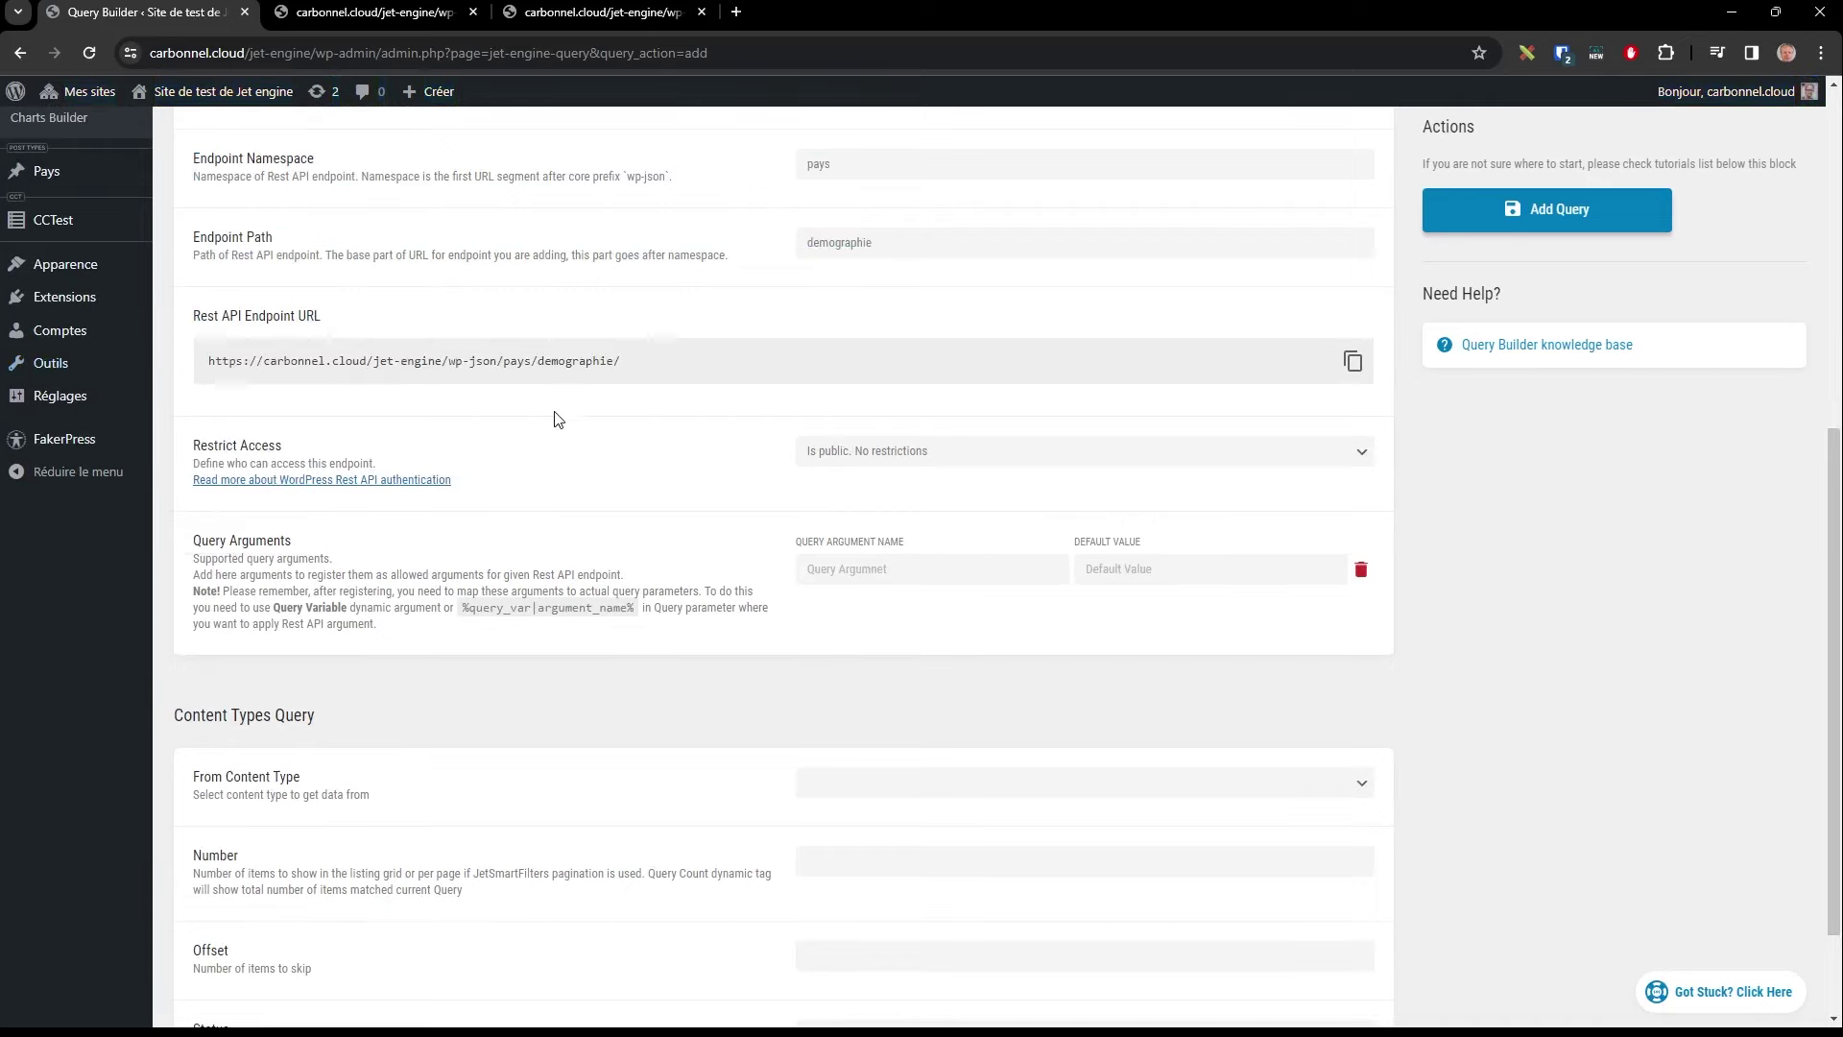
{"action": "left_click", "coordinate": [909, 784]}
{"action": "left_click", "coordinate": [828, 812]}
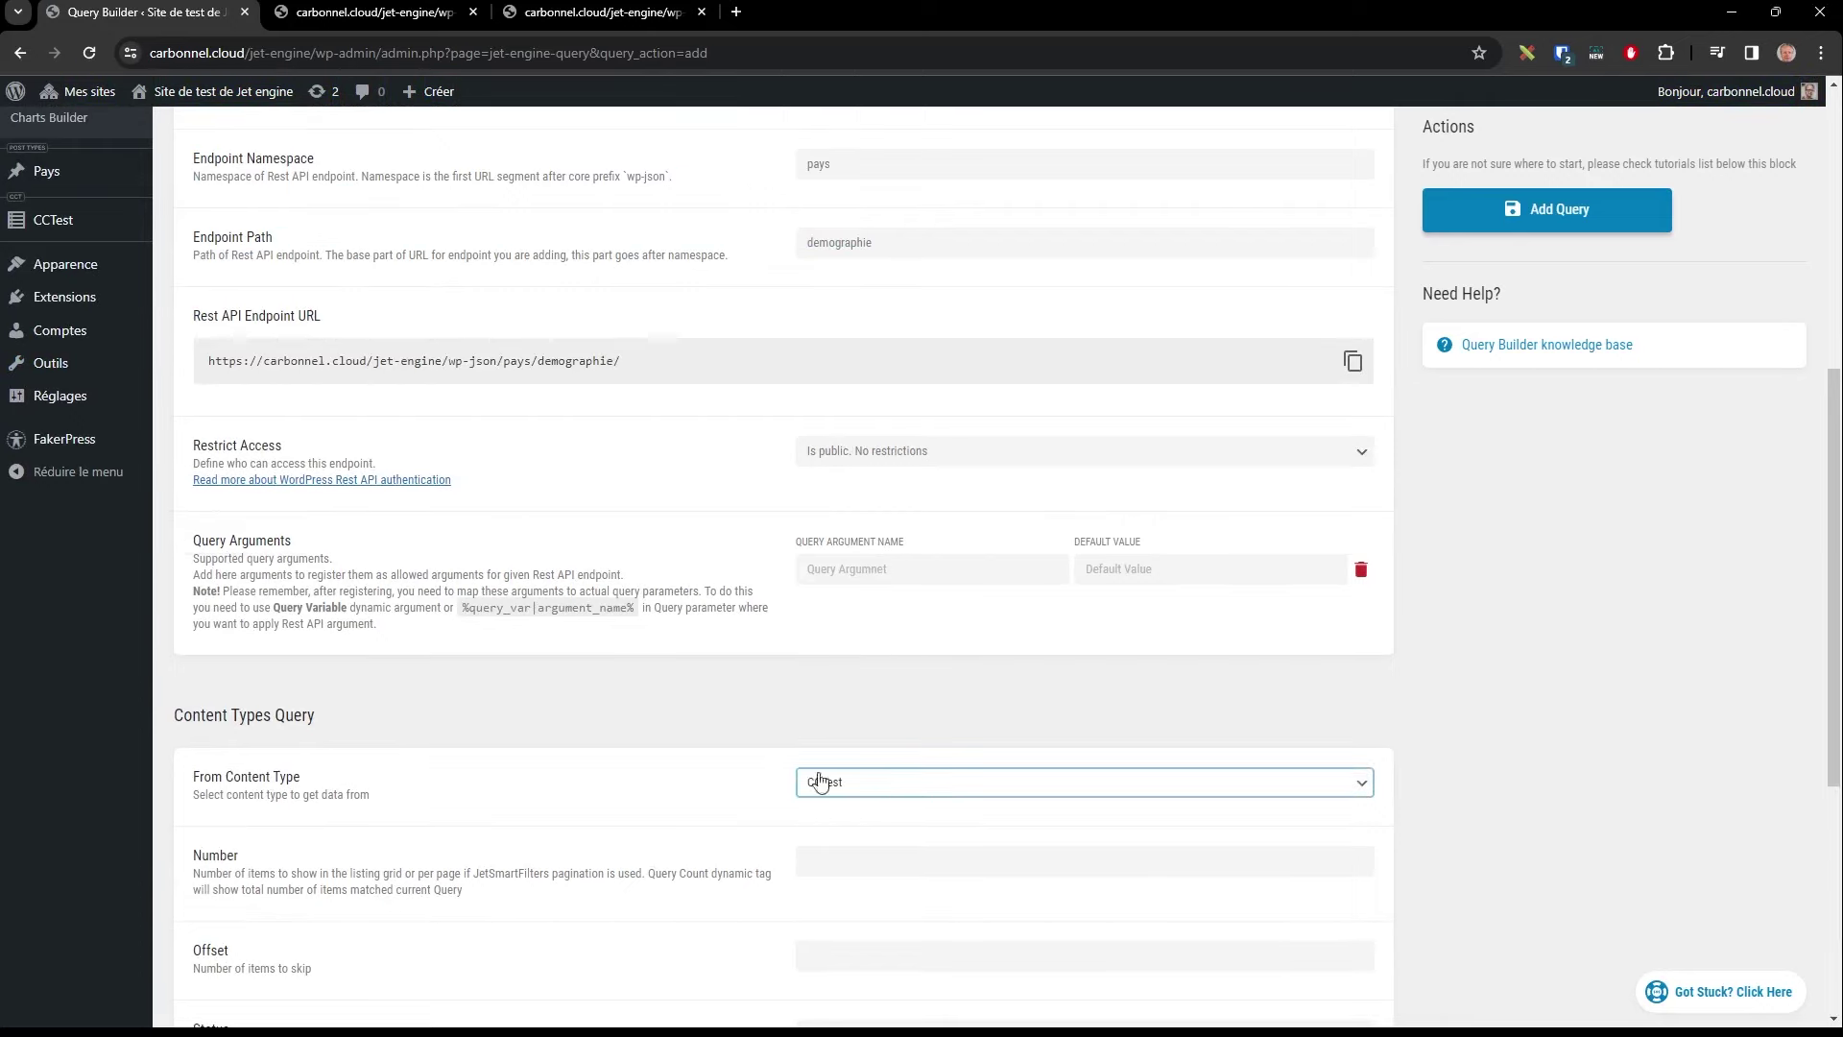
{"action": "scroll", "coordinate": [1540, 705], "scroll_direction": "down", "scroll_amount": 3}
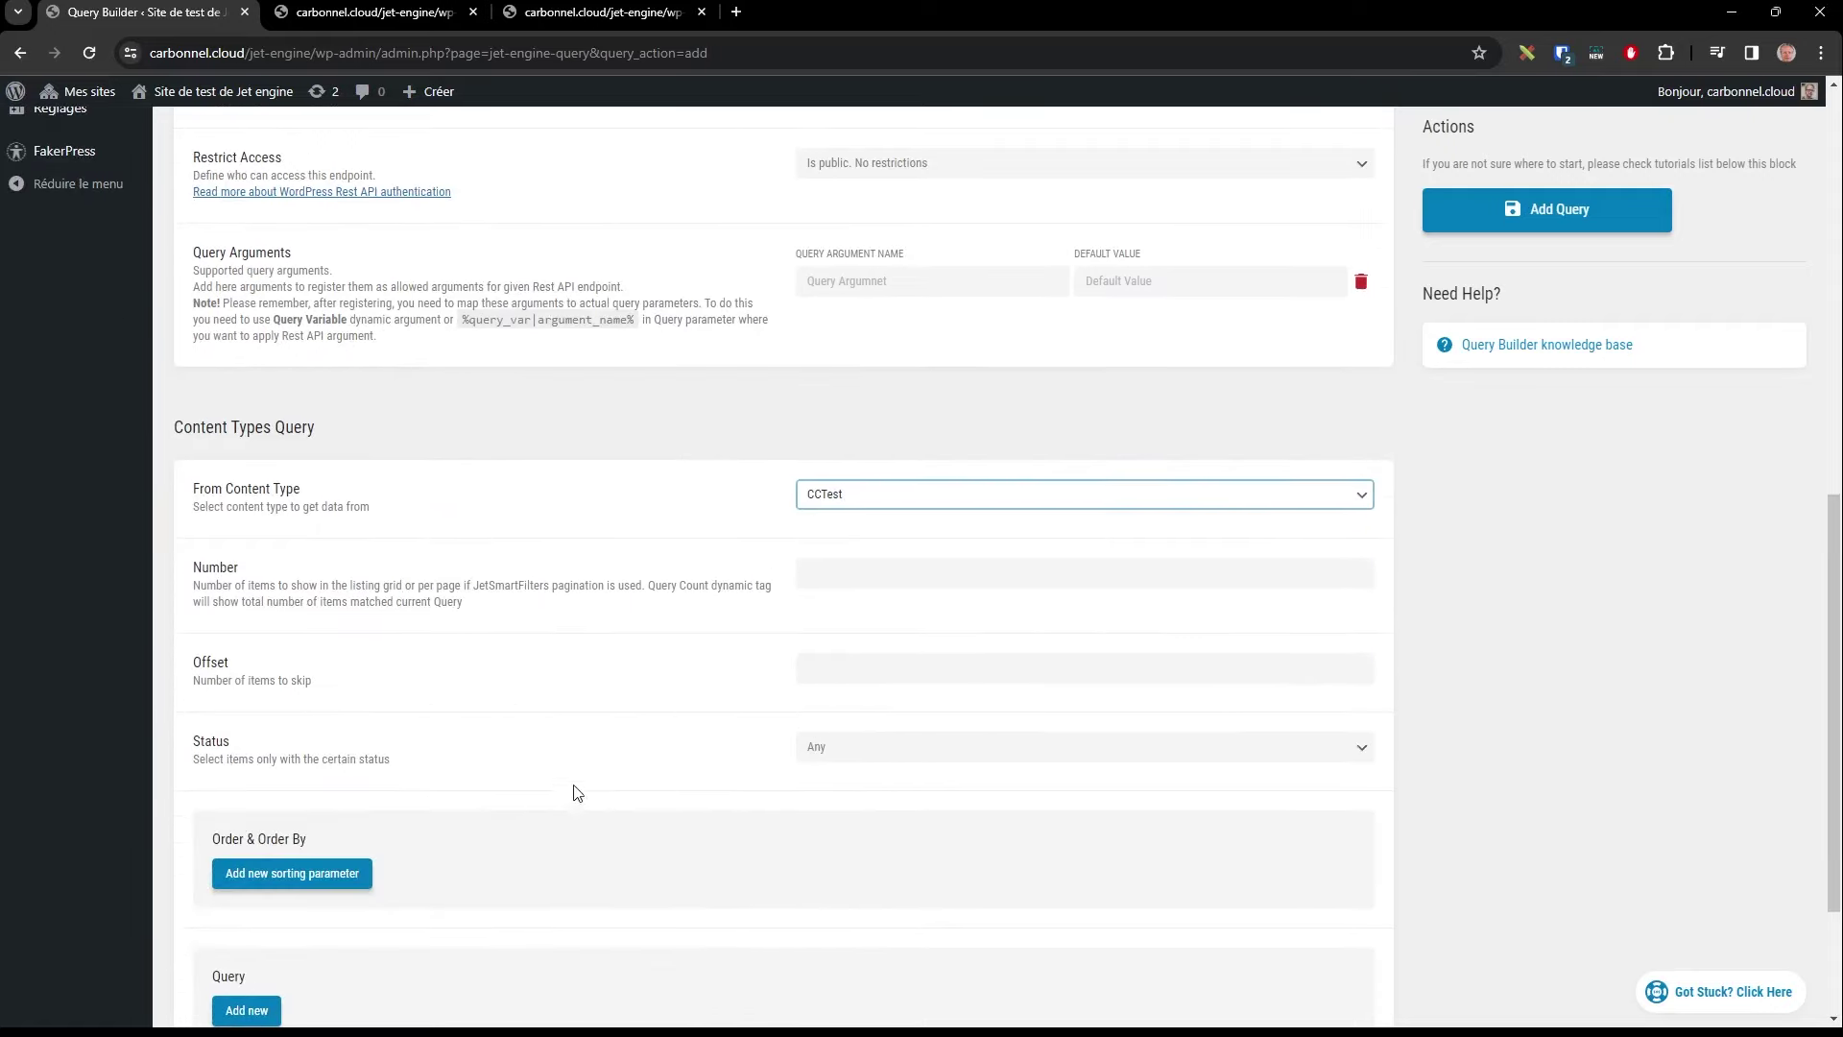
Step: Add a query condition requiring Densité to be greater than 10, and save the new query
{"action": "scroll", "coordinate": [572, 794], "scroll_direction": "down", "scroll_amount": 2}
{"action": "left_click", "coordinate": [256, 837]}
{"action": "scroll", "coordinate": [469, 703], "scroll_direction": "down", "scroll_amount": 3}
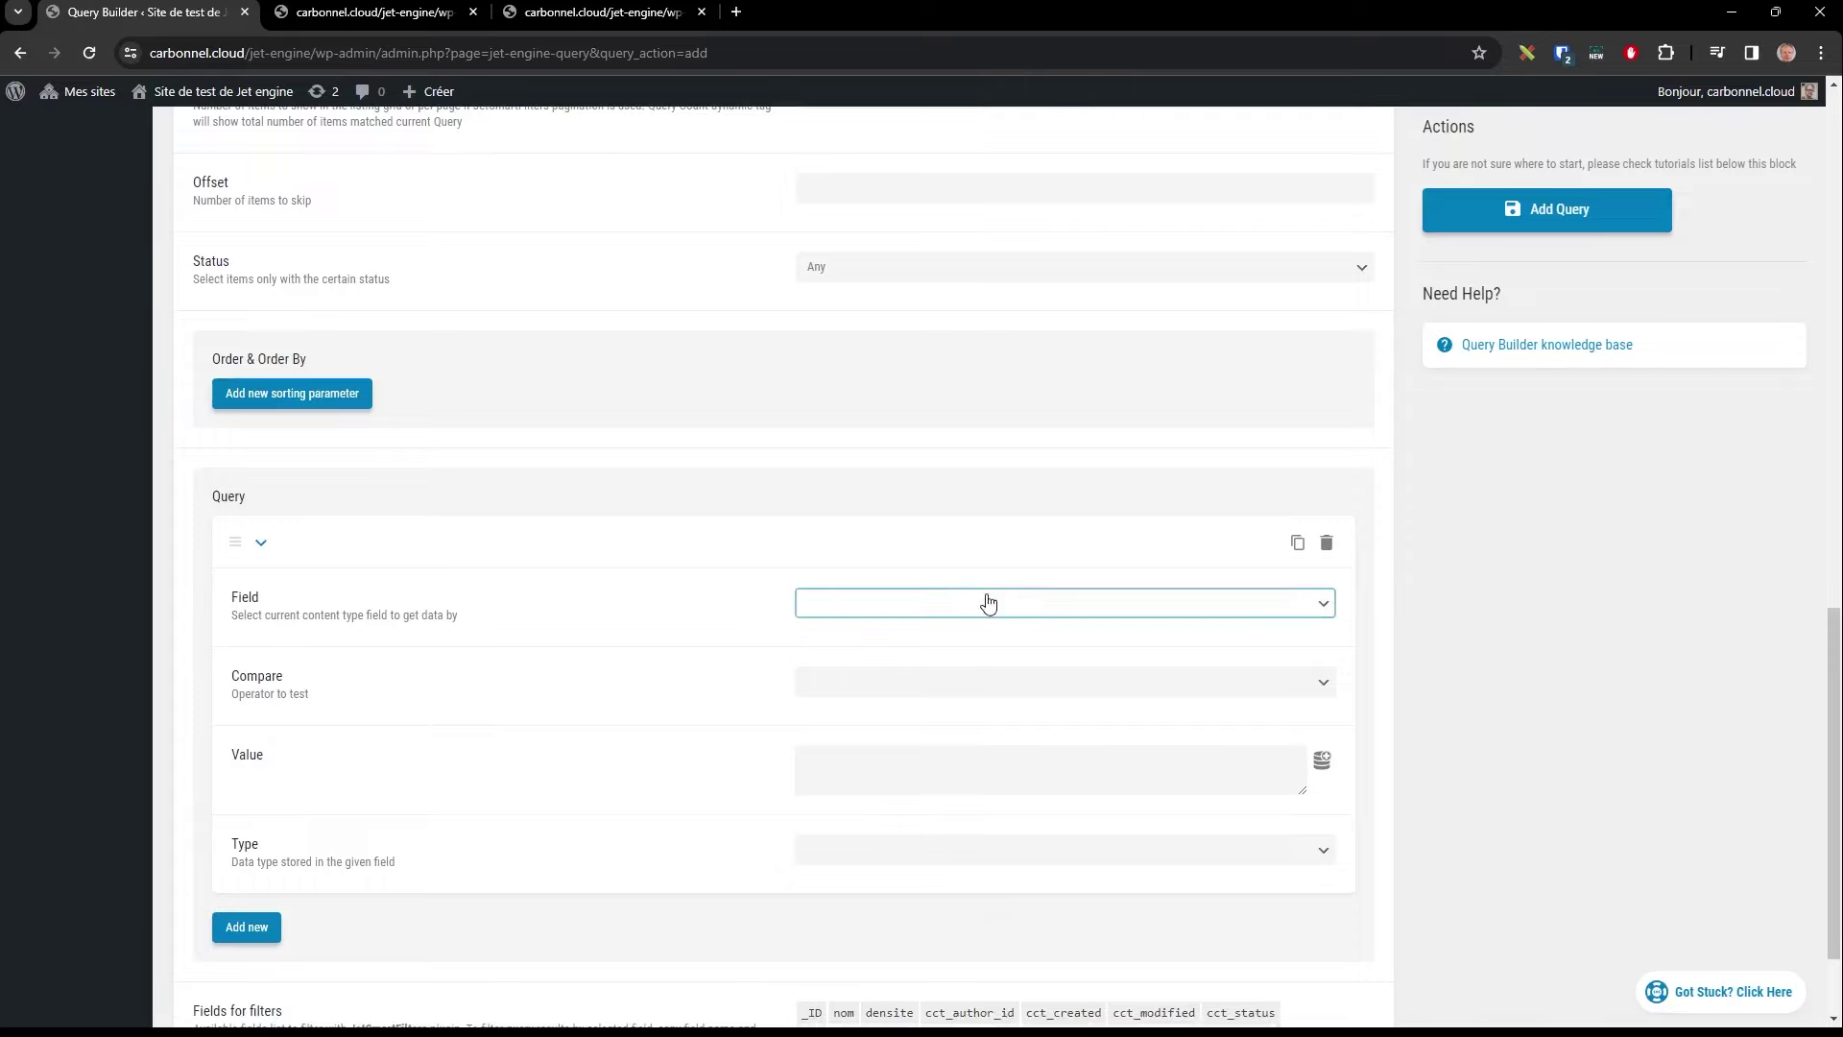
{"action": "left_click", "coordinate": [919, 672]}
{"action": "left_click", "coordinate": [878, 693]}
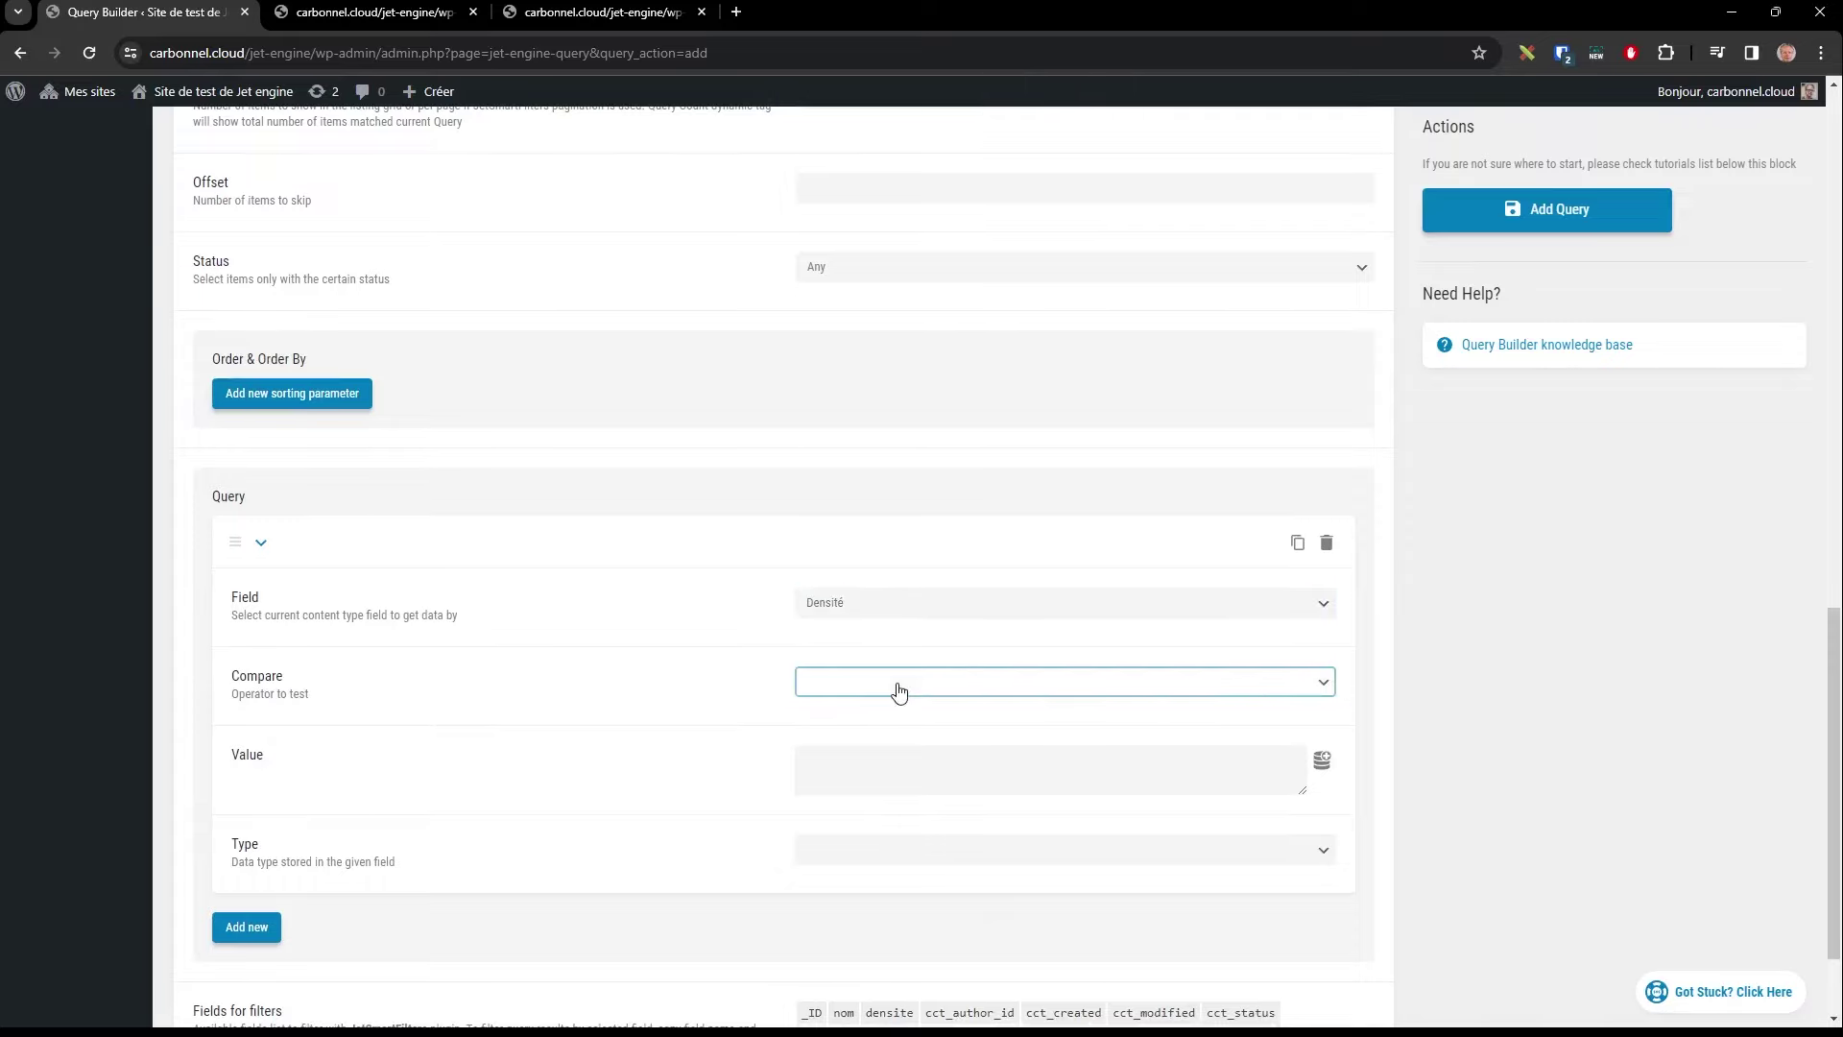
{"action": "left_click", "coordinate": [920, 741]}
{"action": "left_click", "coordinate": [881, 787]}
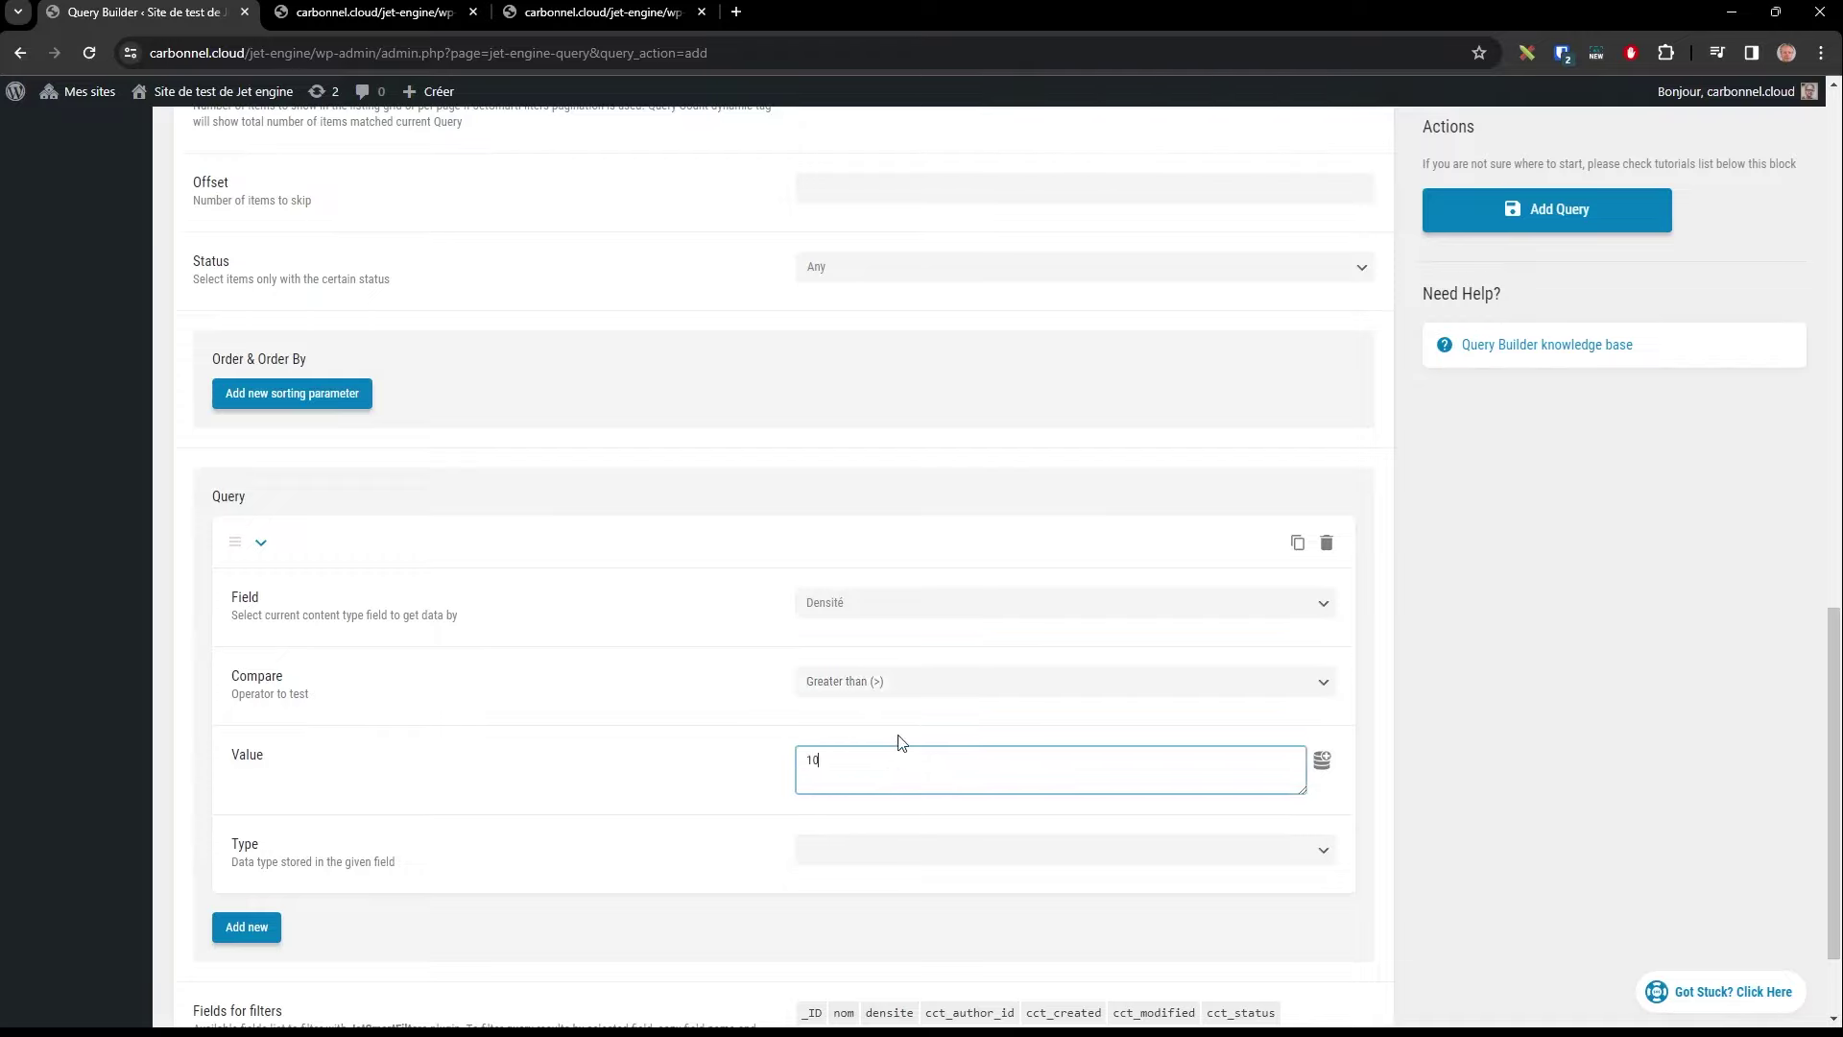
{"action": "left_click", "coordinate": [1601, 219]}
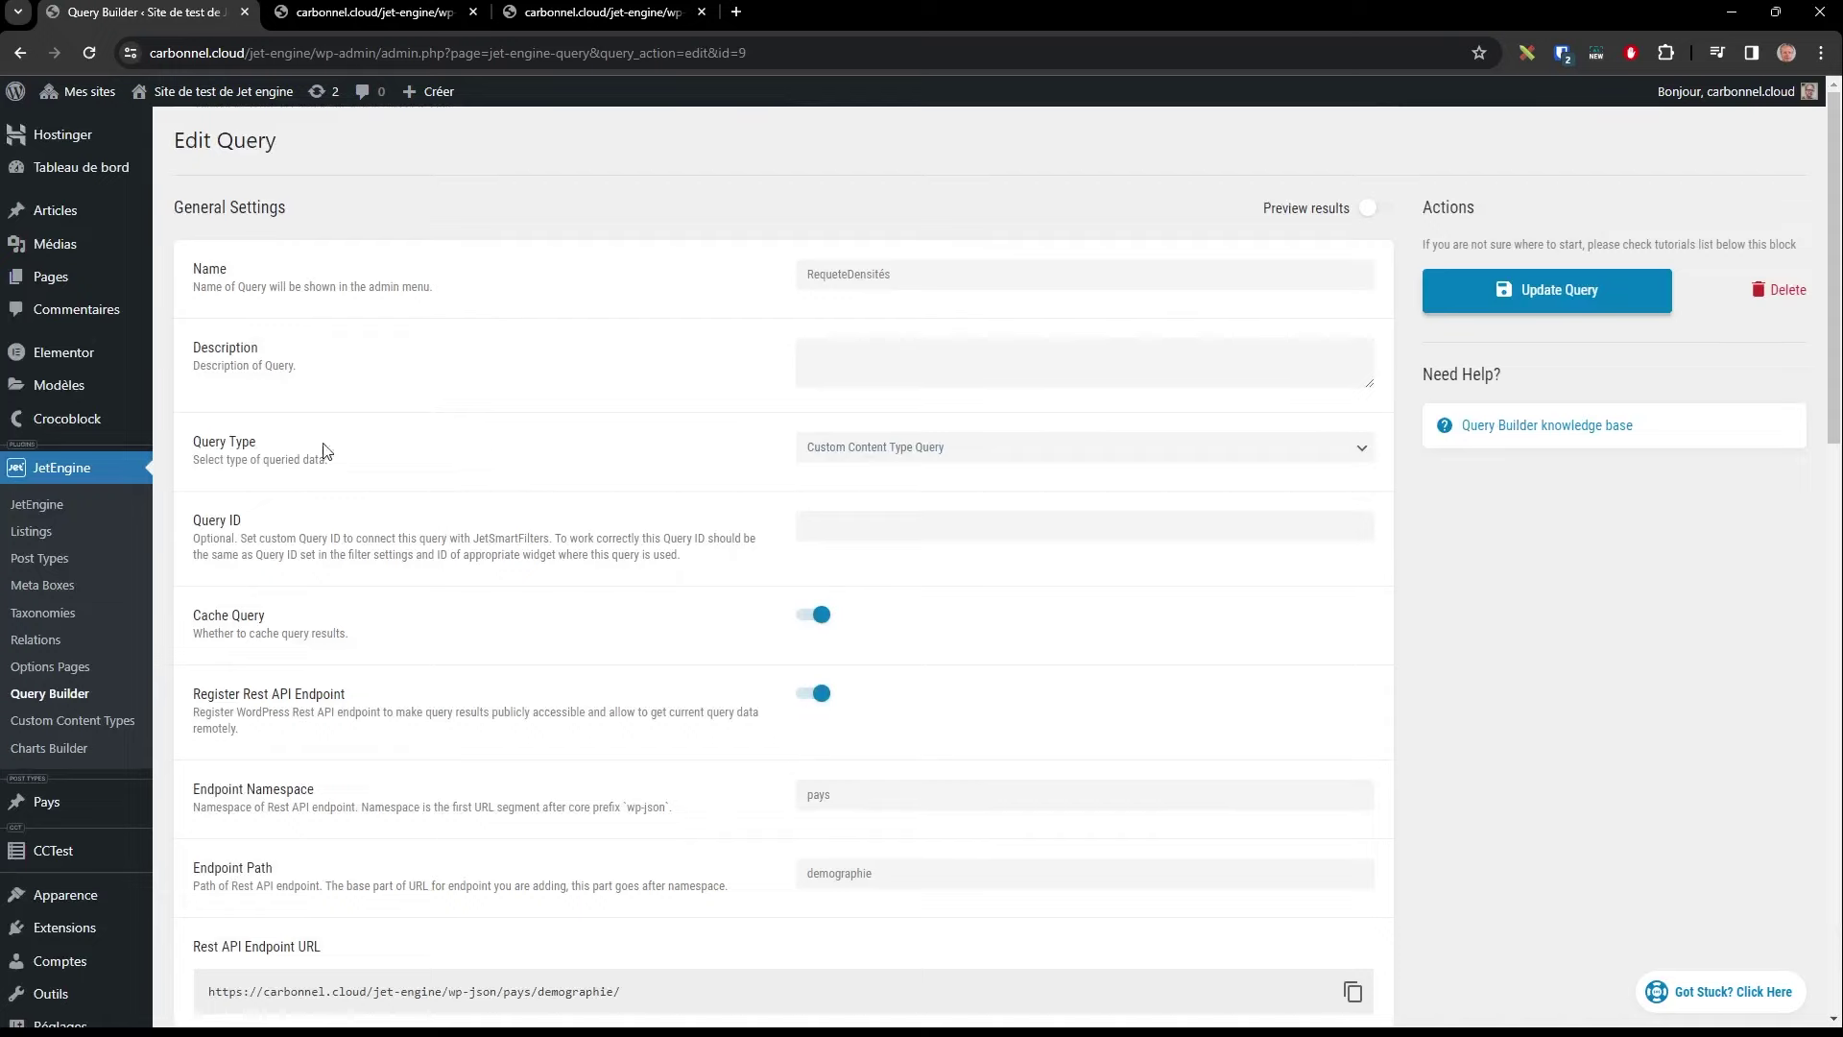
Step: Open CCTest item #1 and check its Nom and Densité fields
{"action": "left_click", "coordinate": [53, 850]}
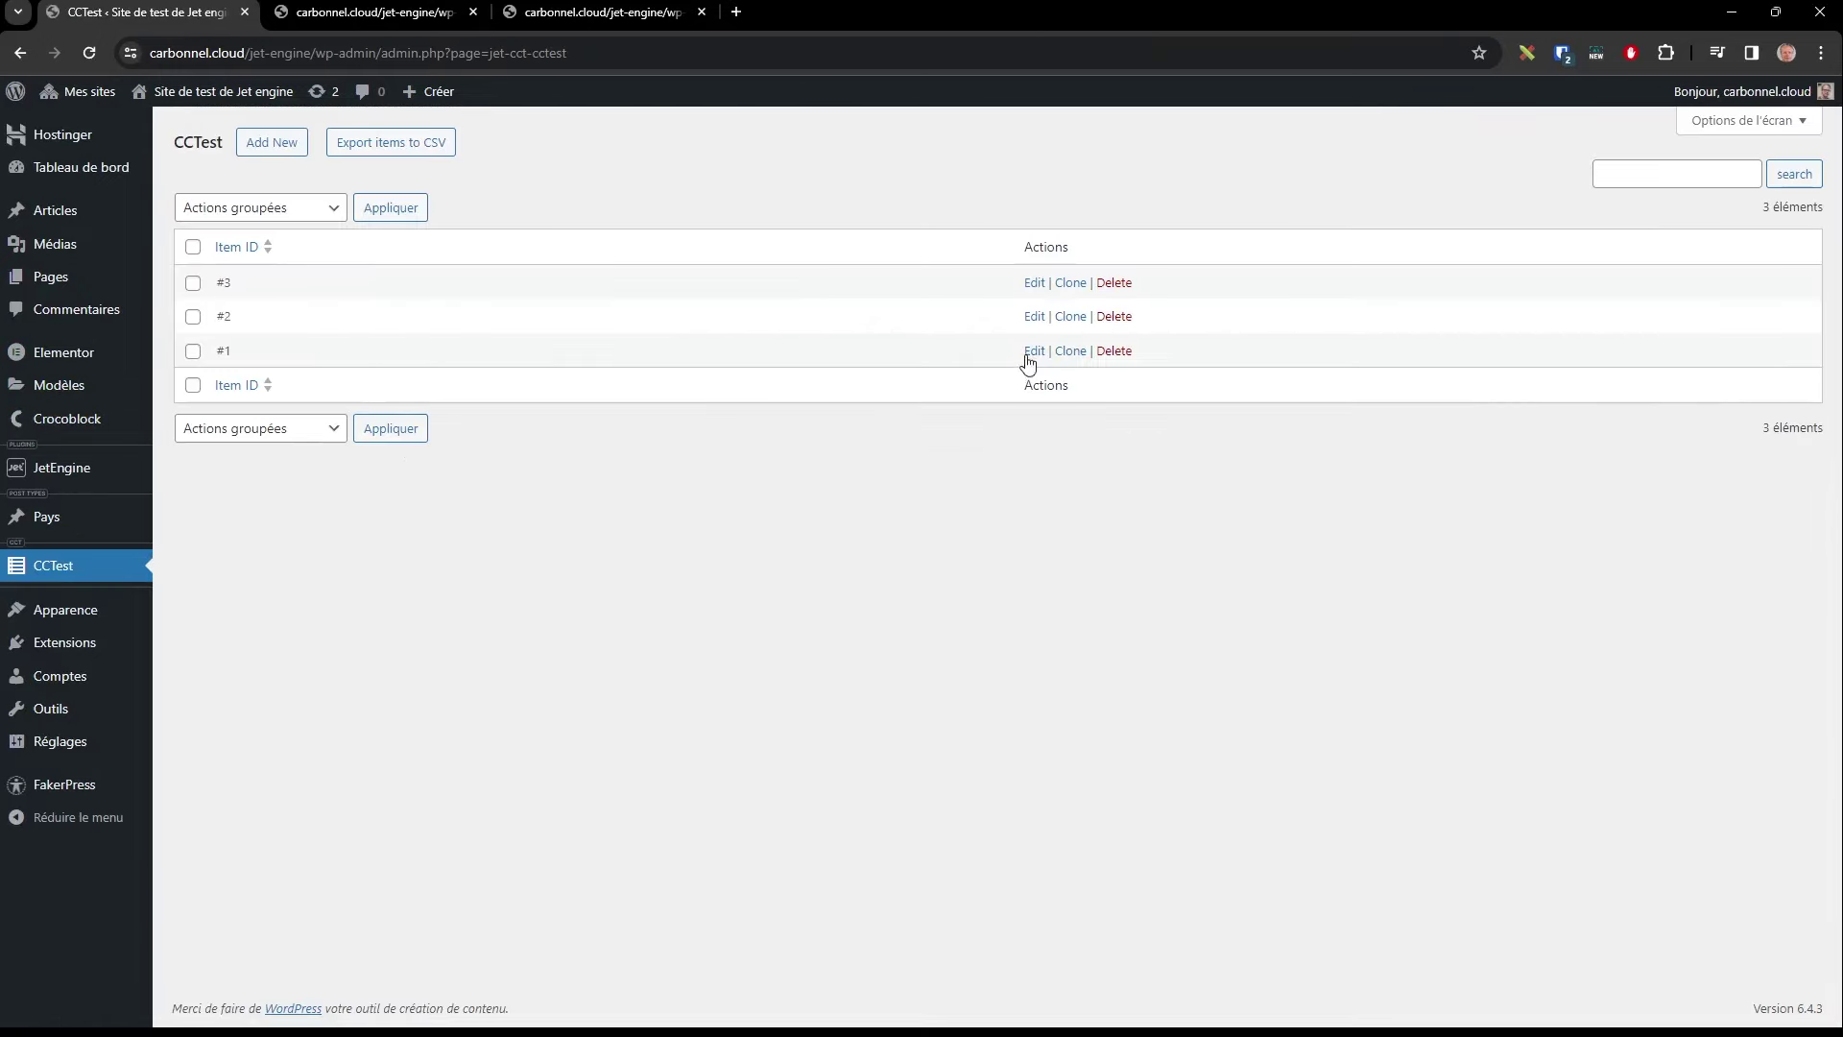
{"action": "left_click", "coordinate": [1033, 351]}
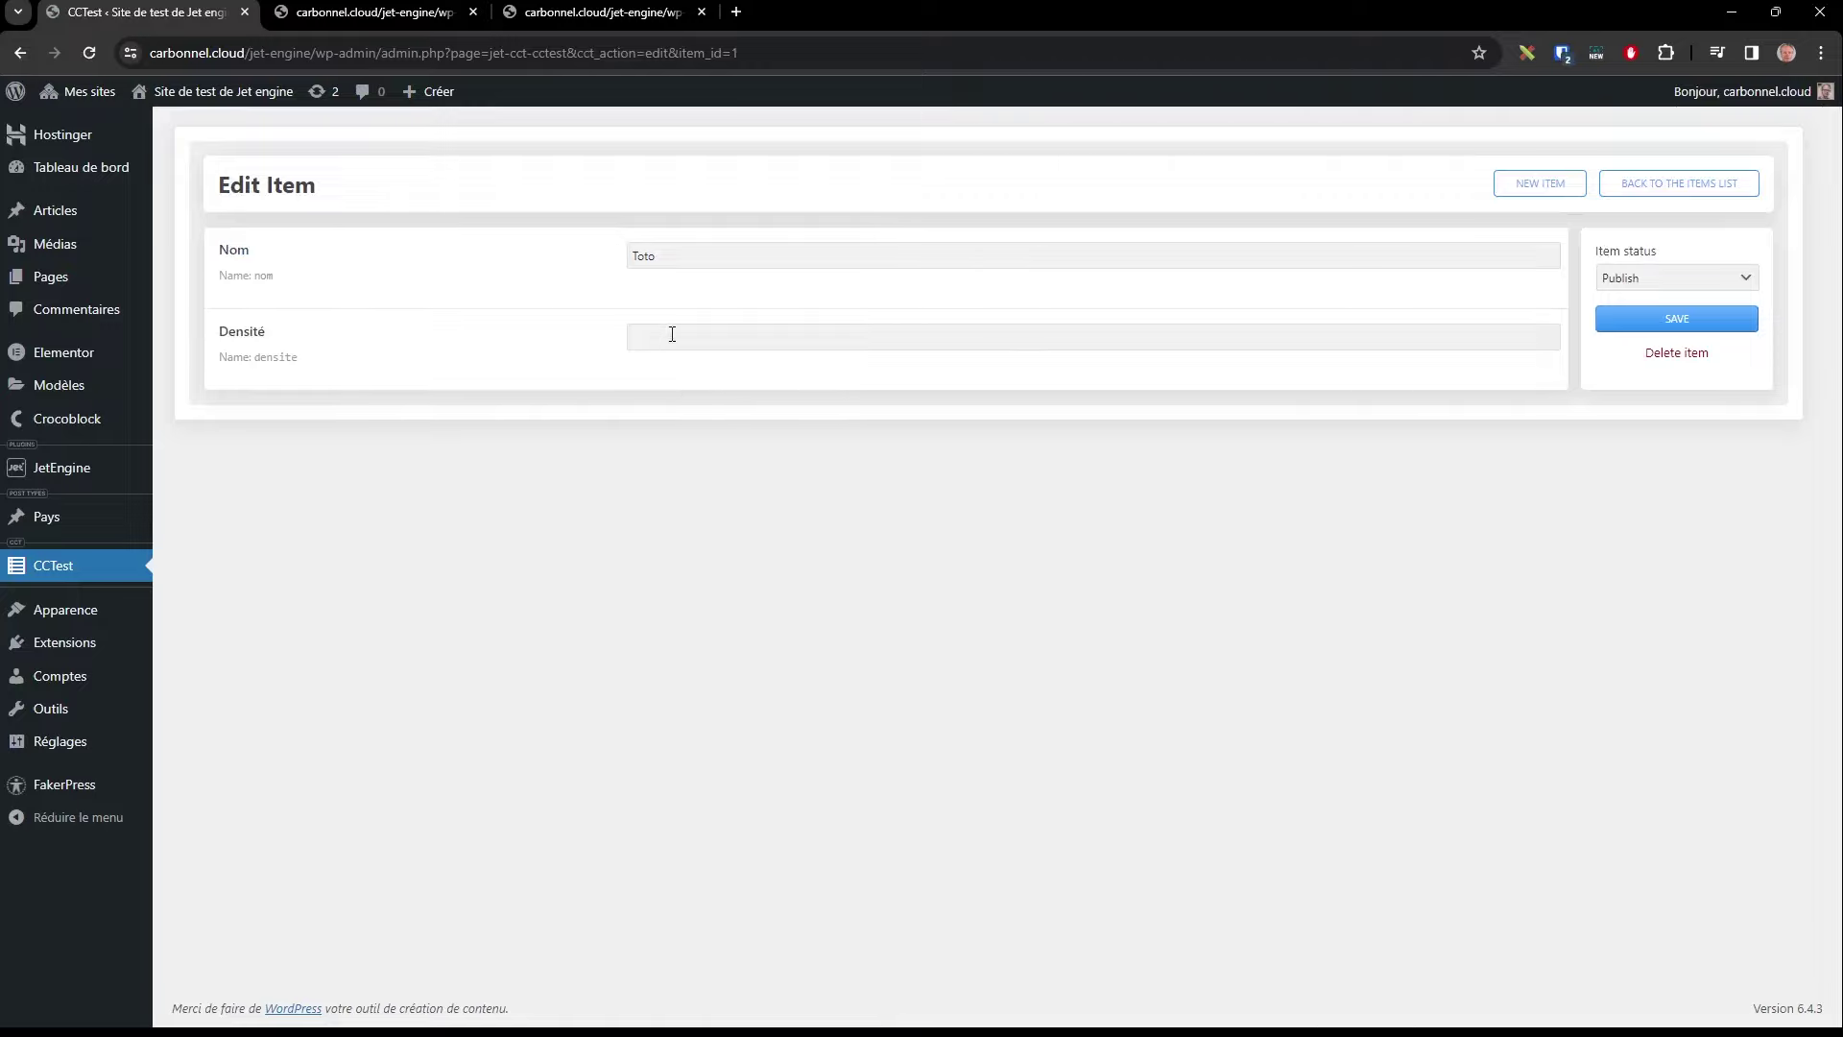
{"action": "double_click", "coordinate": [677, 255]}
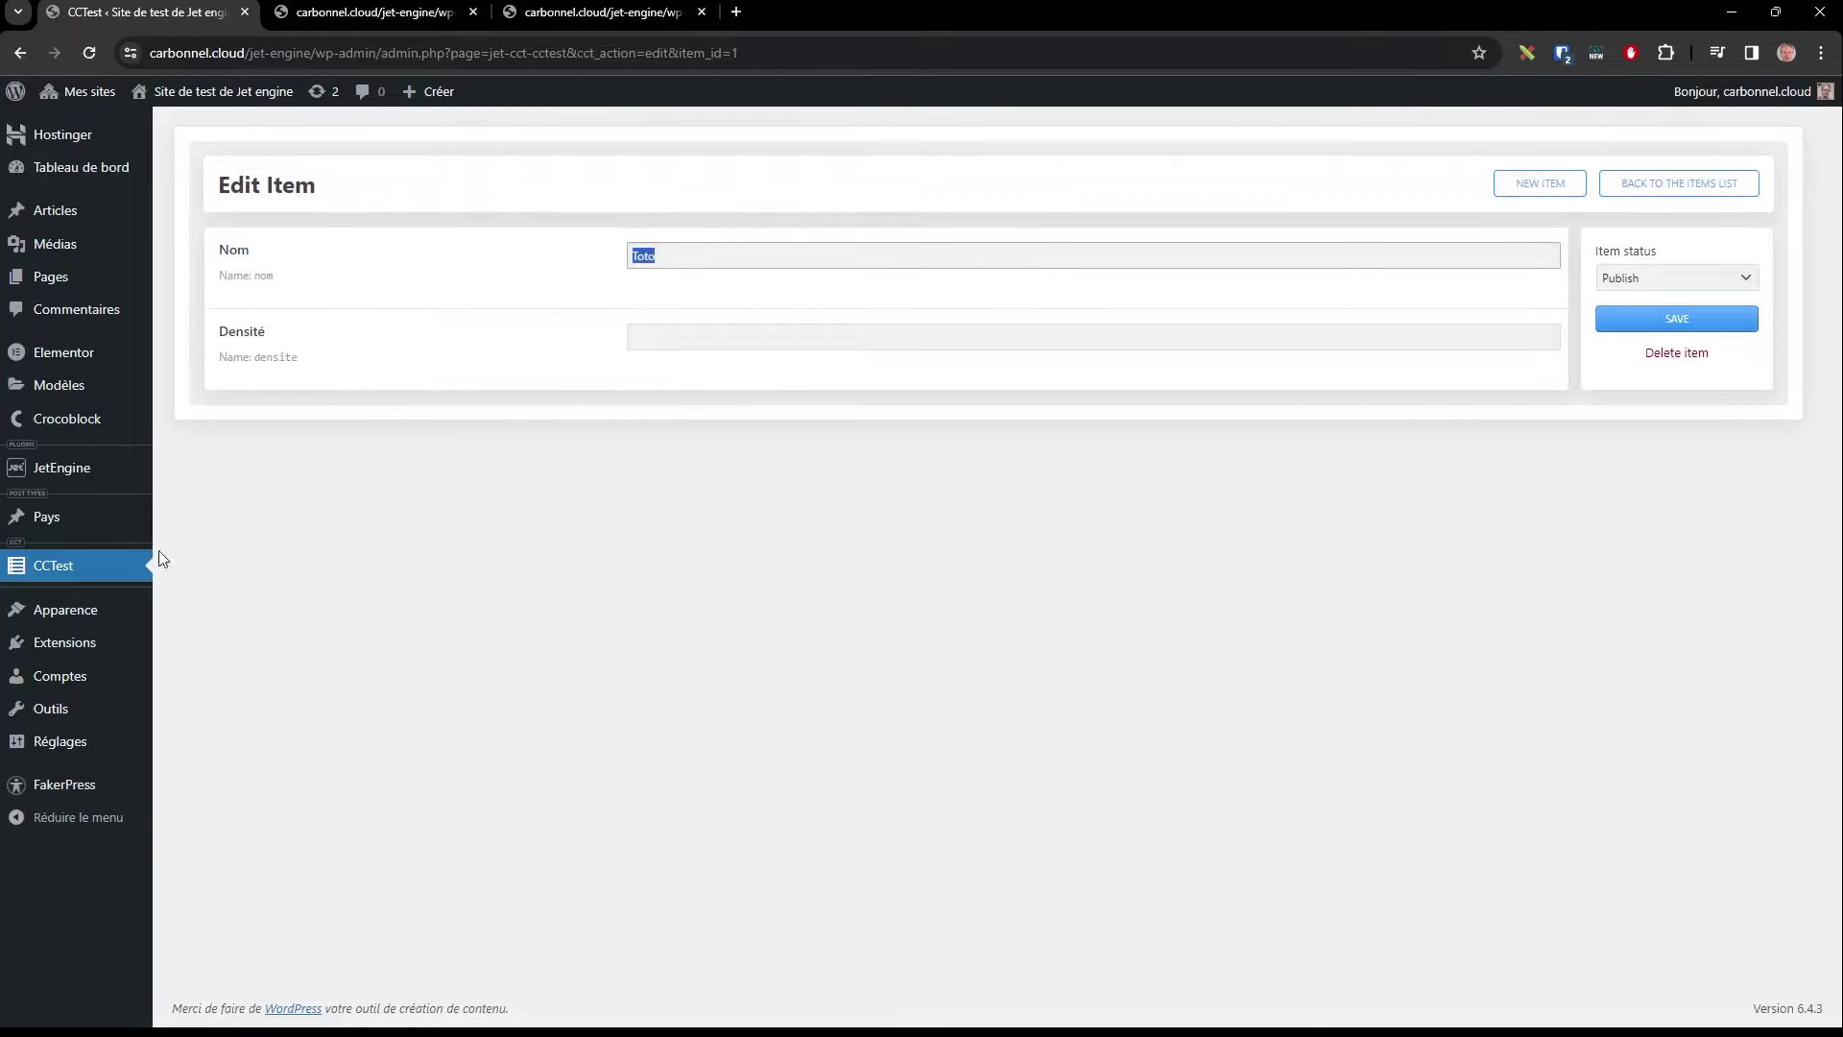
Step: Check the Densité values of the Espagne and Allemagne entries in Pays, and return to the list
{"action": "left_click", "coordinate": [44, 516]}
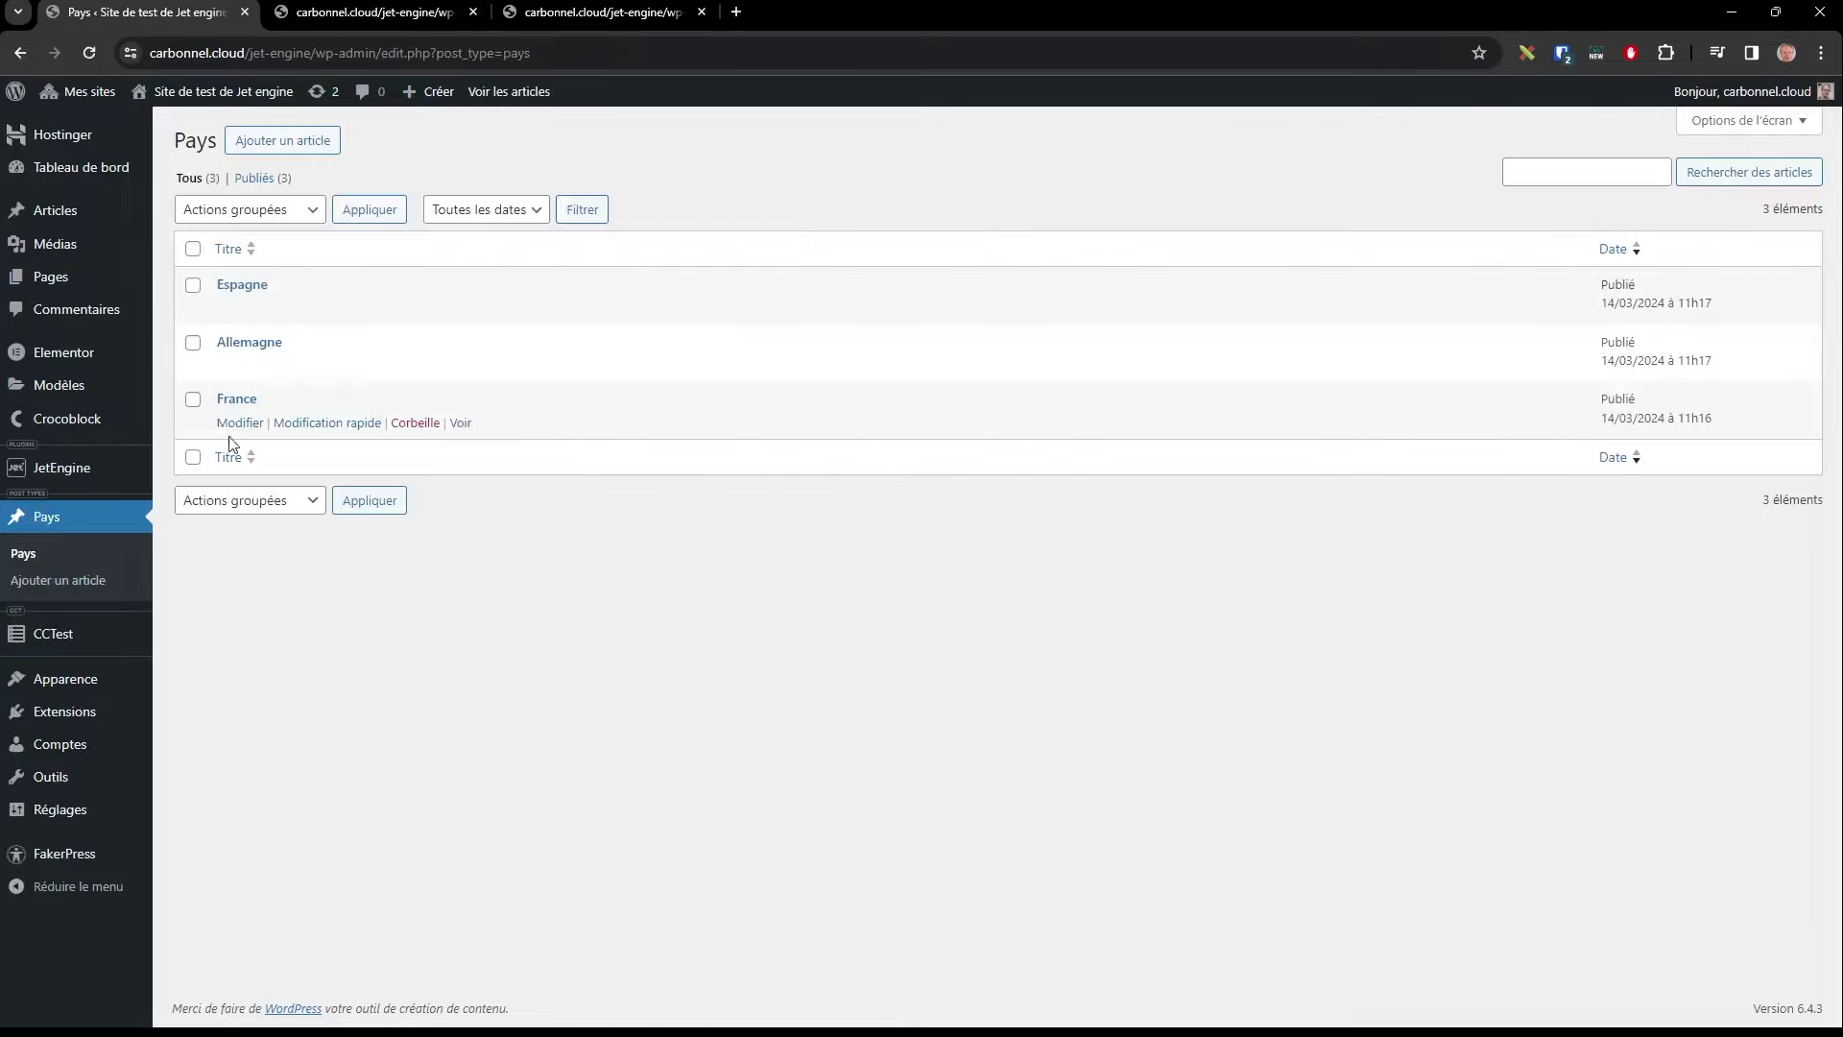
{"action": "left_click", "coordinate": [237, 309]}
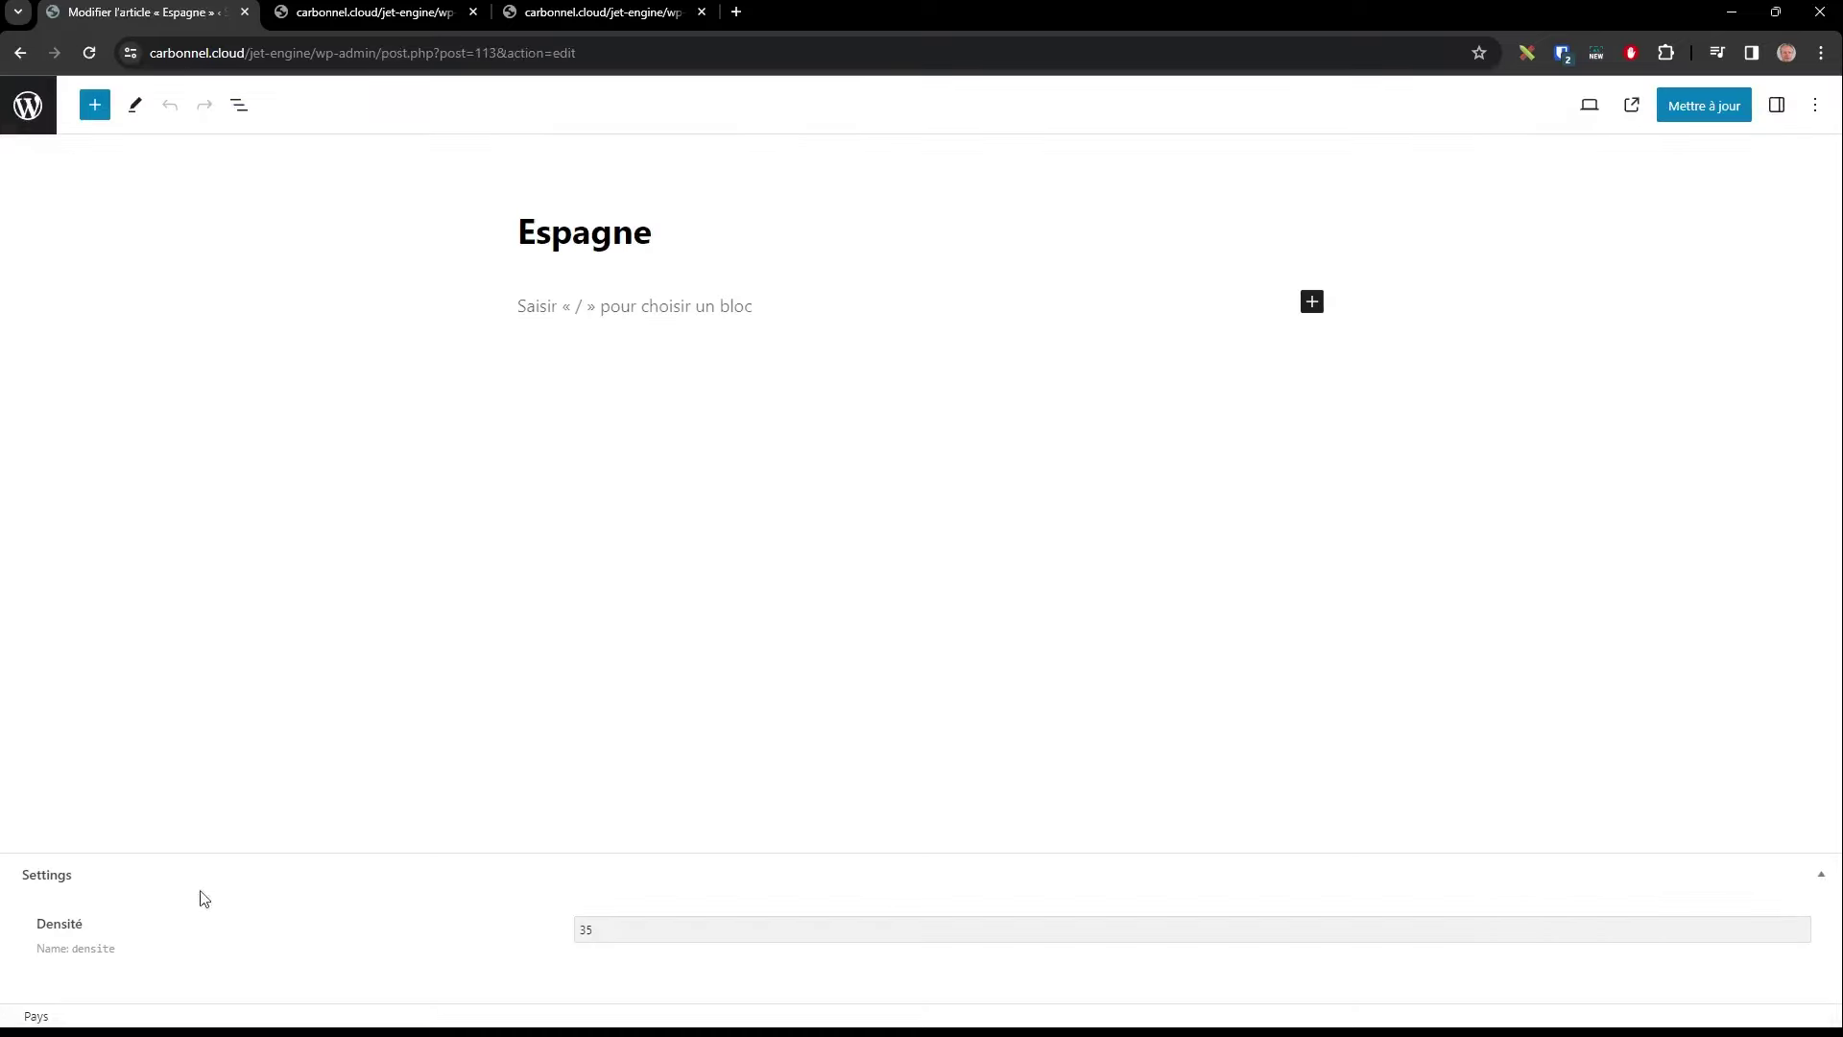
{"action": "left_click", "coordinate": [20, 53]}
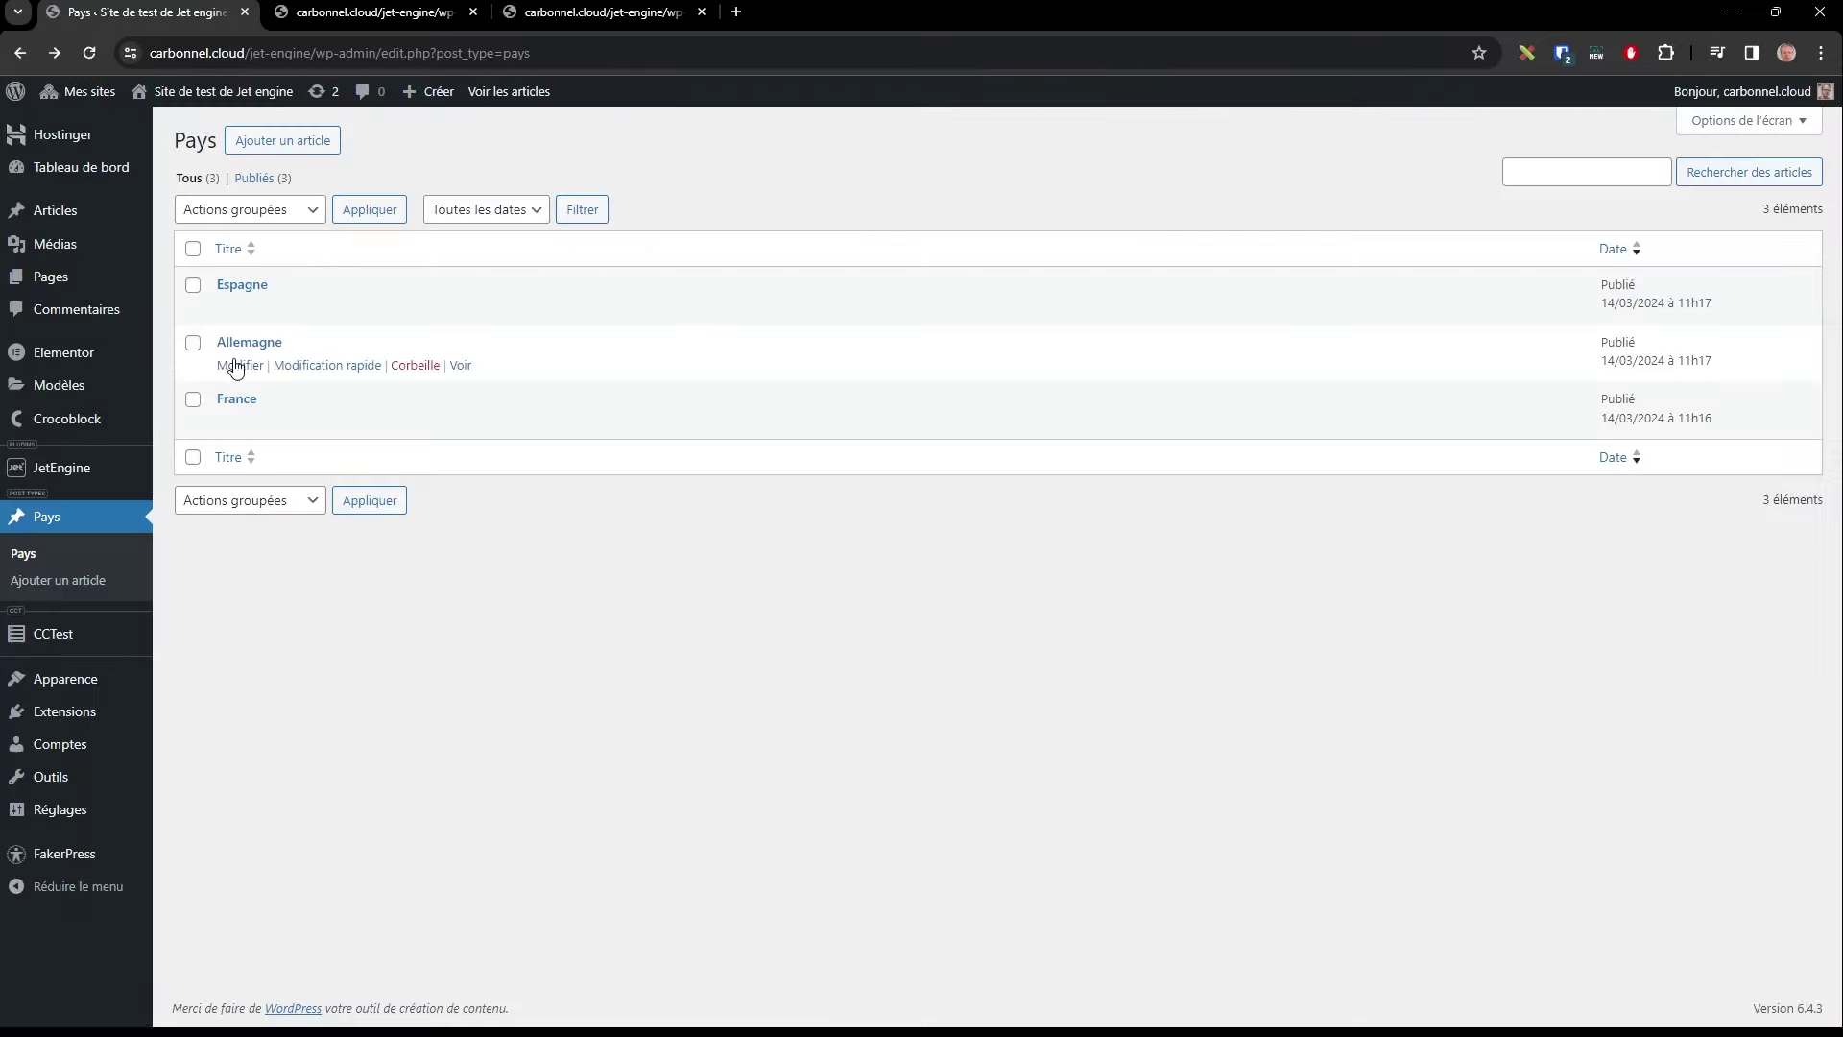
{"action": "left_click", "coordinate": [237, 366]}
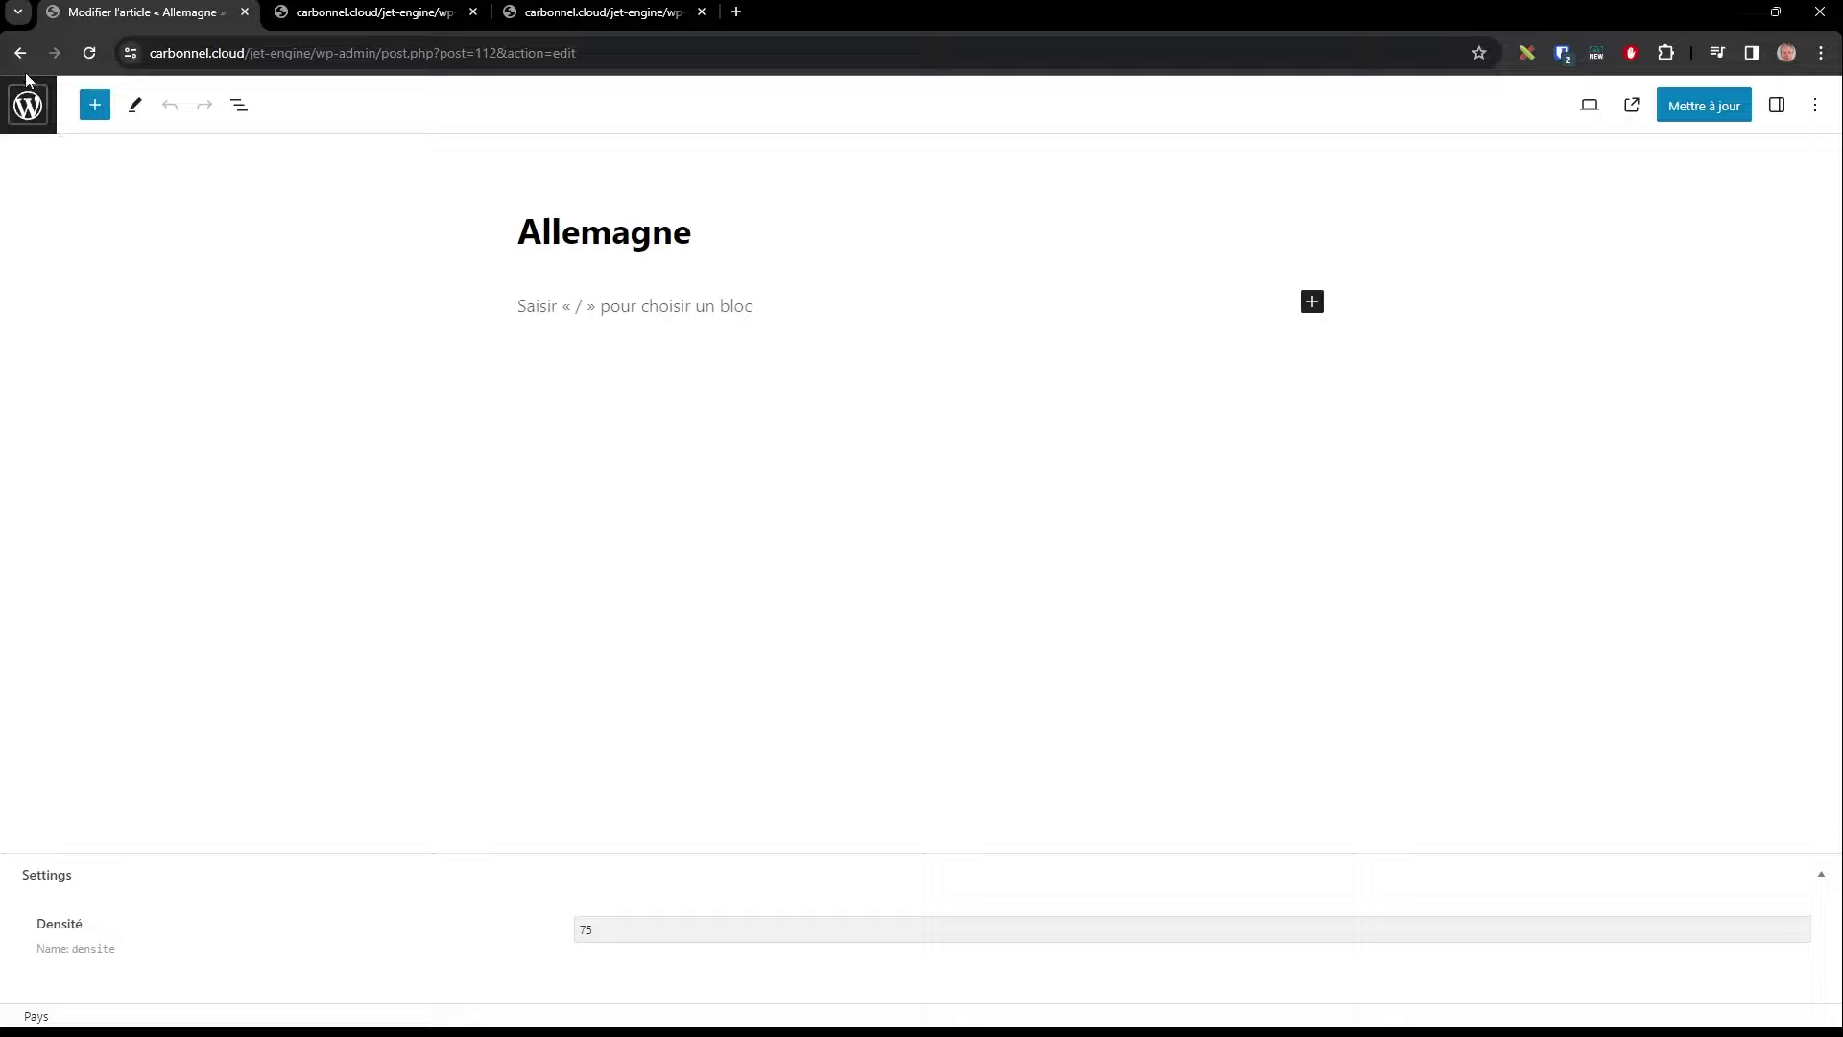
{"action": "key", "text": "alt+Left"}
Step: Set the Densité of the France entry to 10, update it and return to the Pays list
{"action": "left_click", "coordinate": [234, 416]}
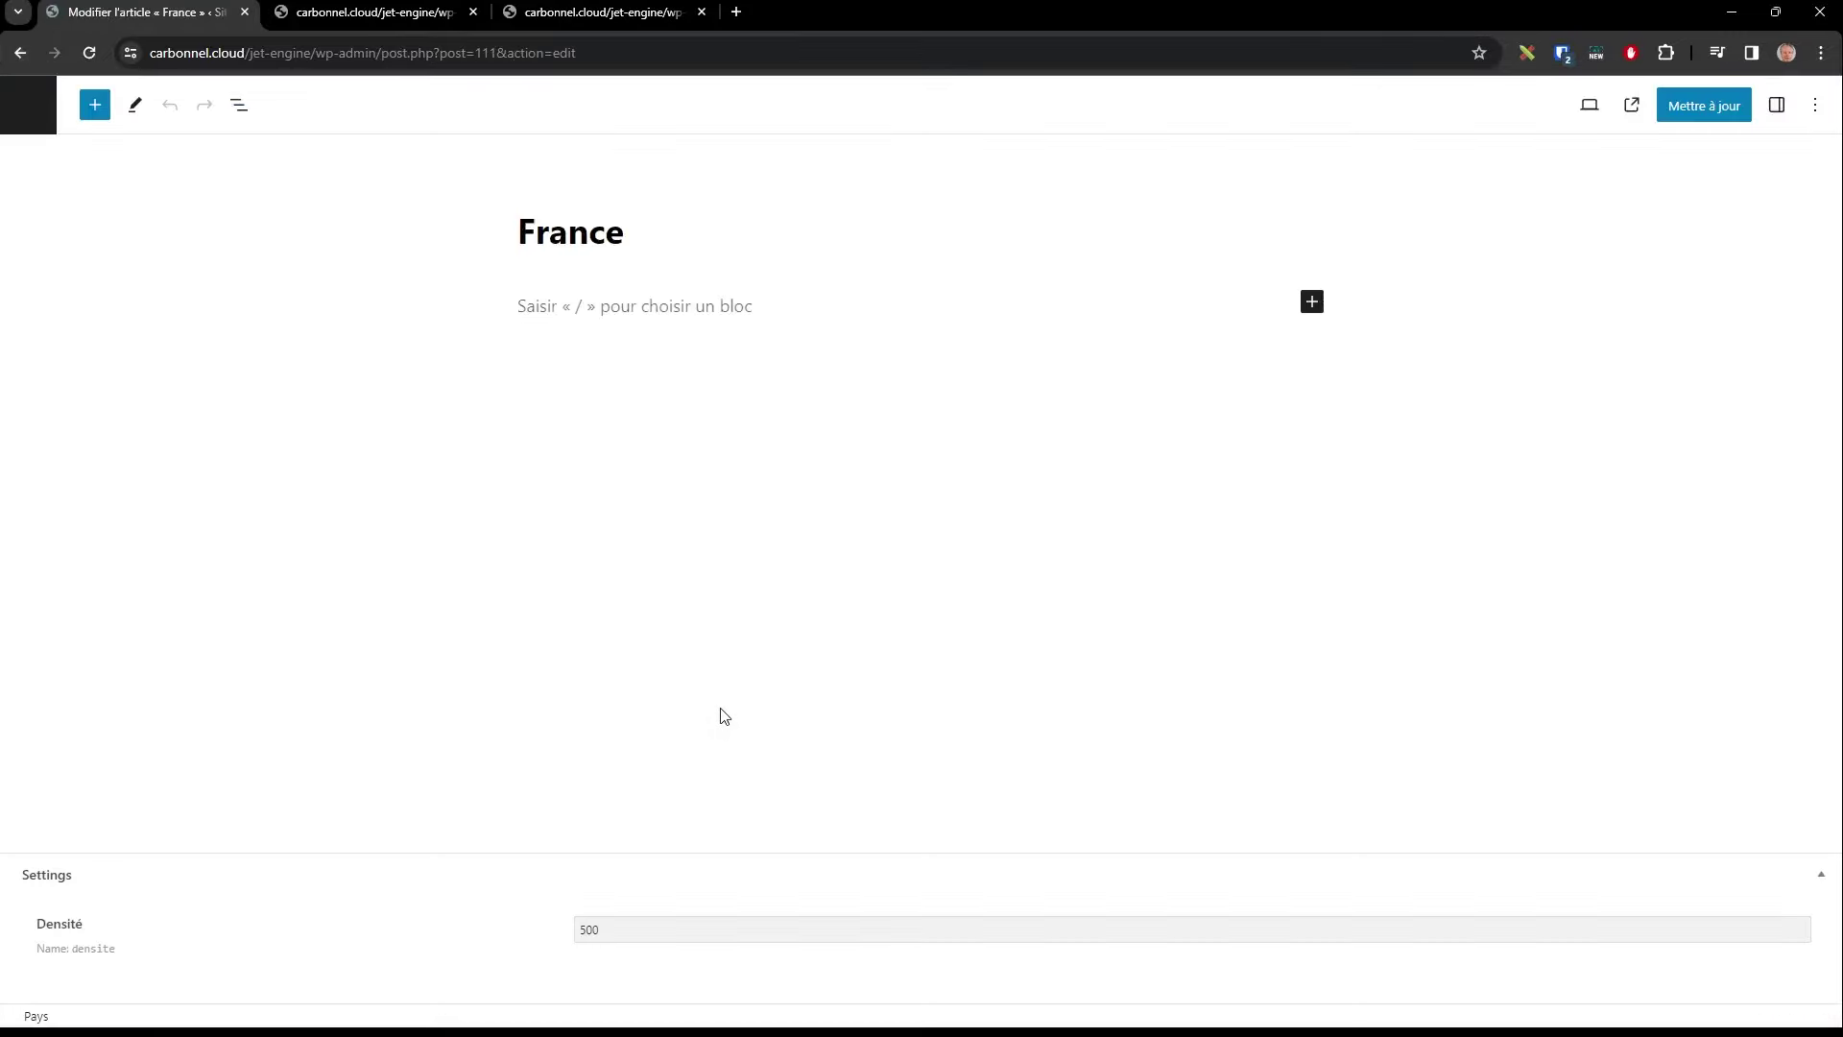
{"action": "double_click", "coordinate": [587, 929]}
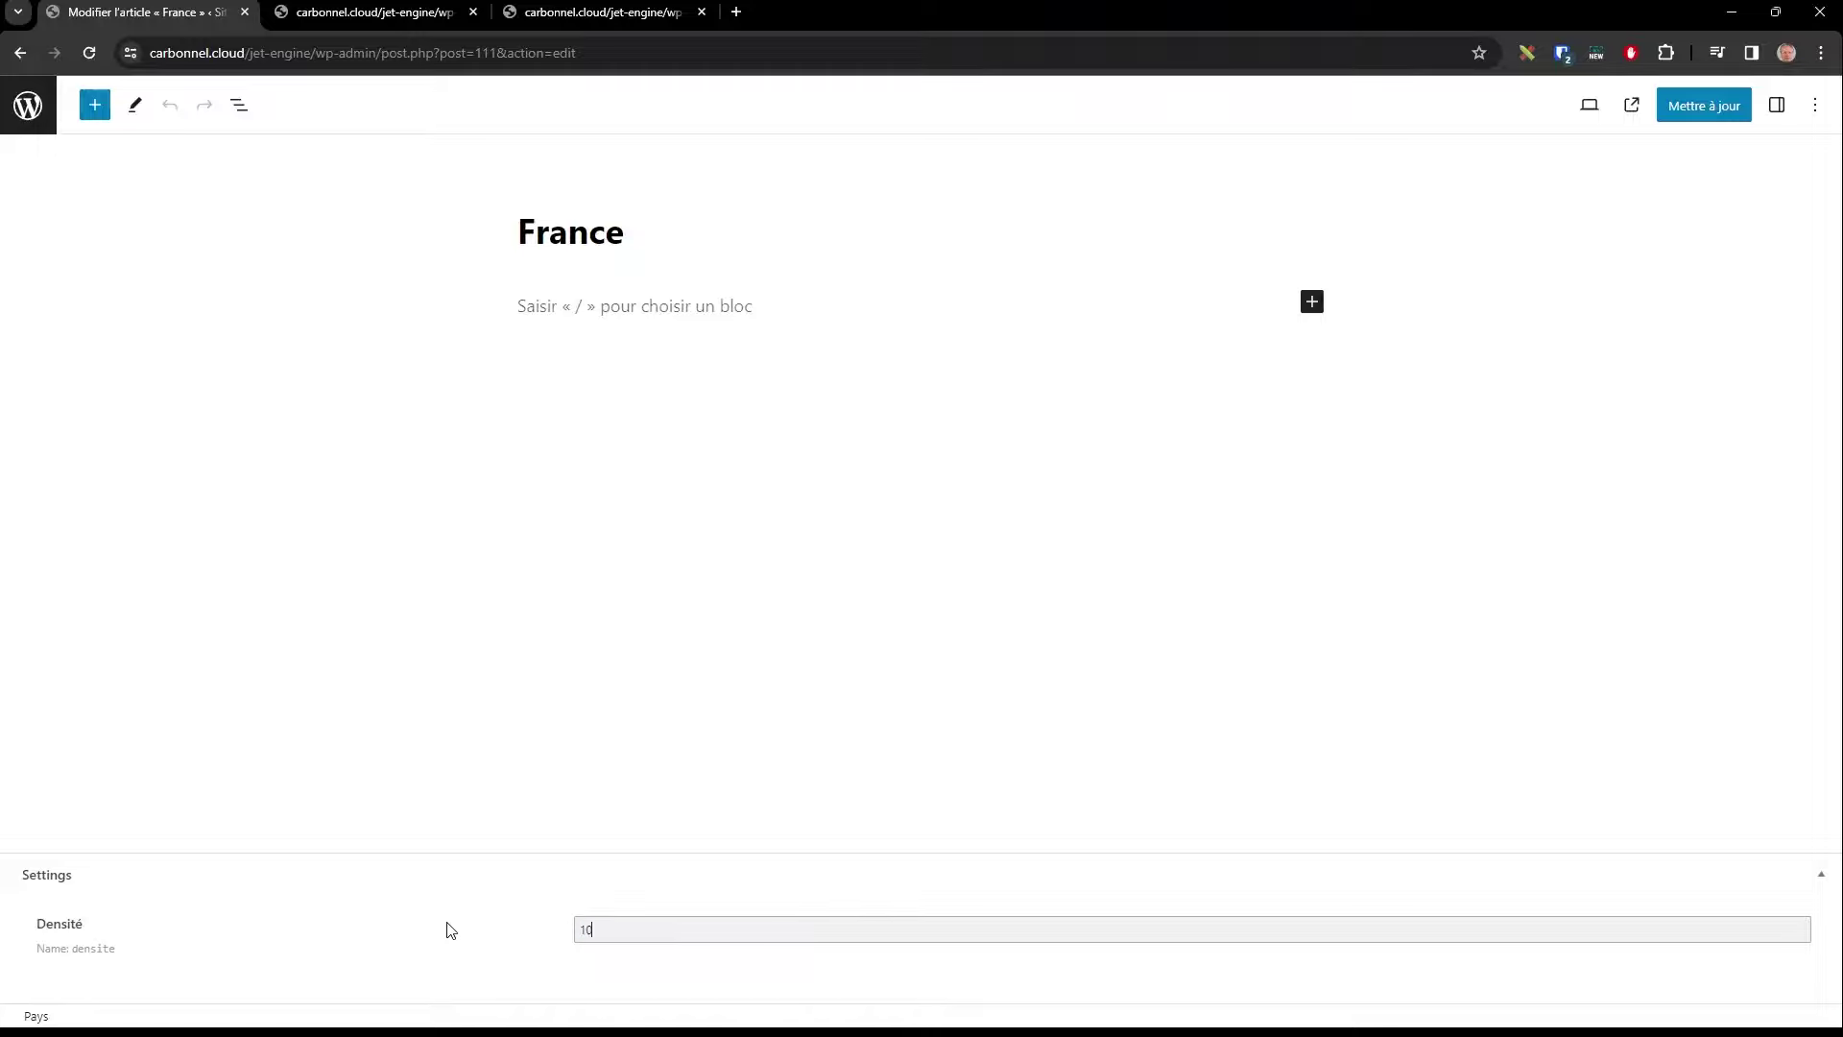
{"action": "left_click", "coordinate": [1704, 106]}
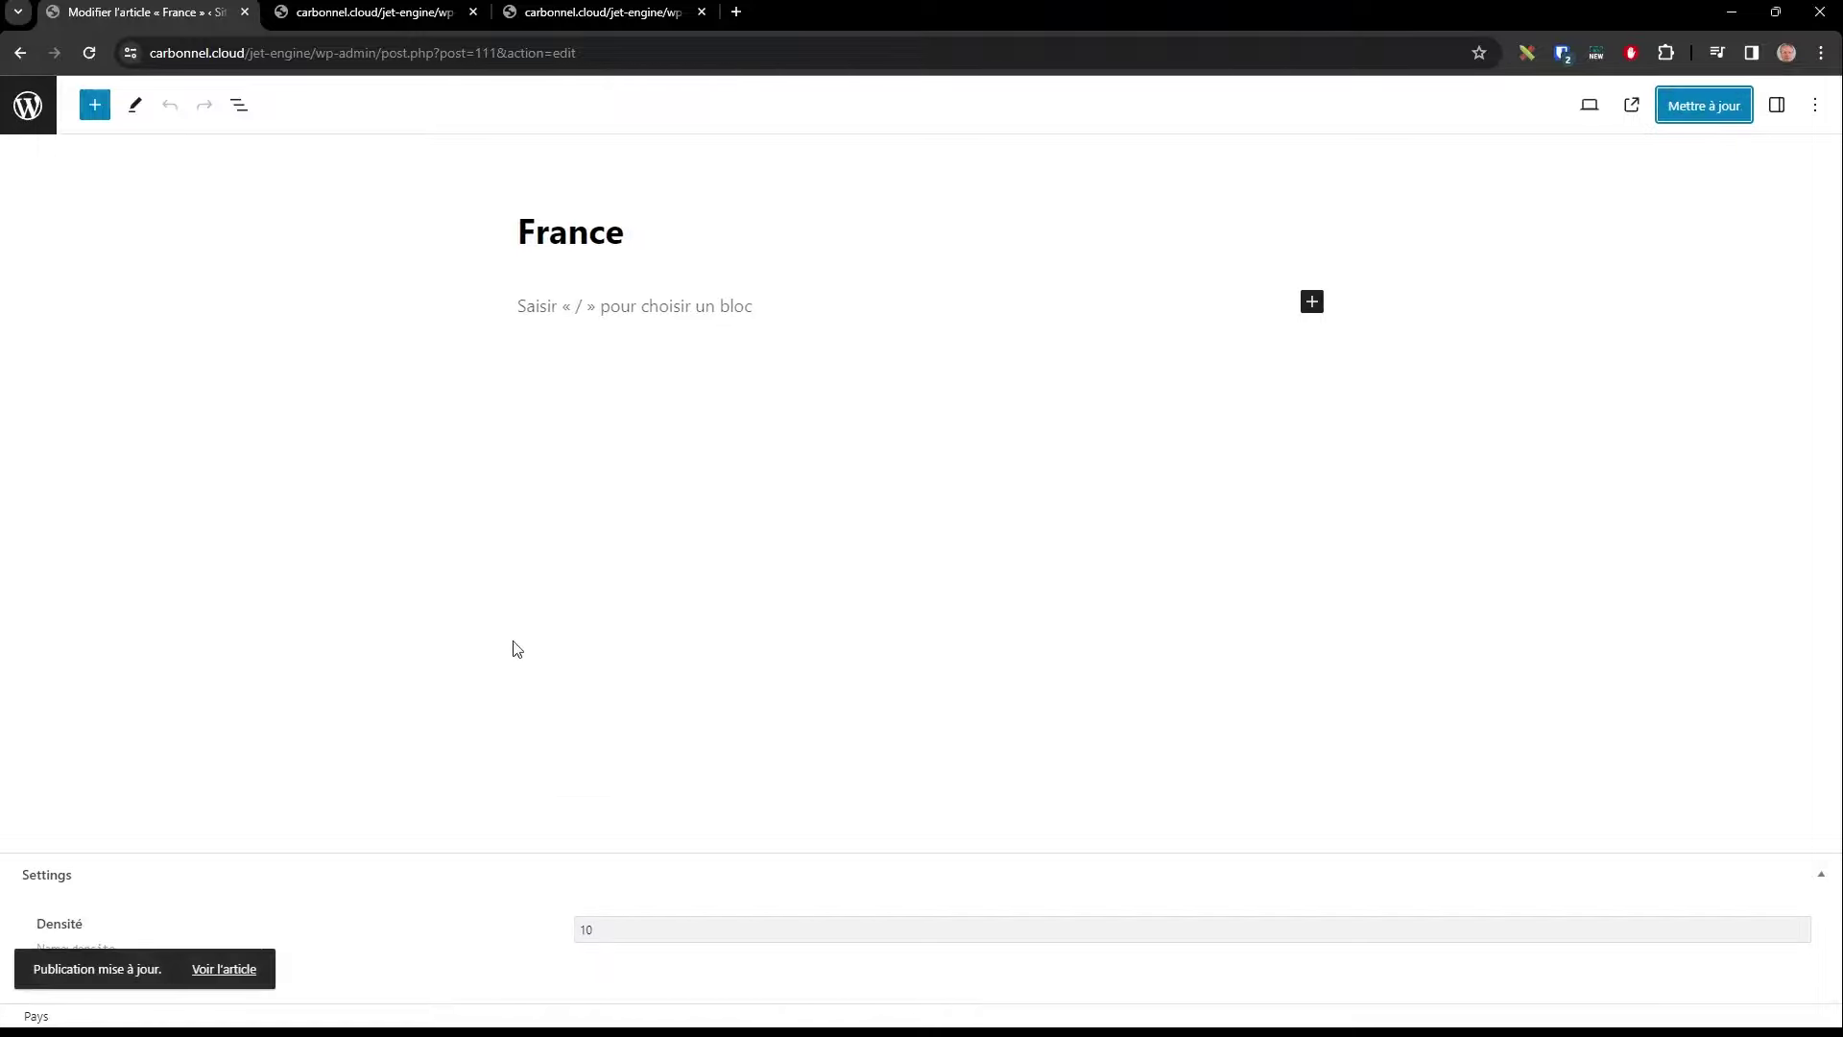
{"action": "left_click", "coordinate": [26, 104]}
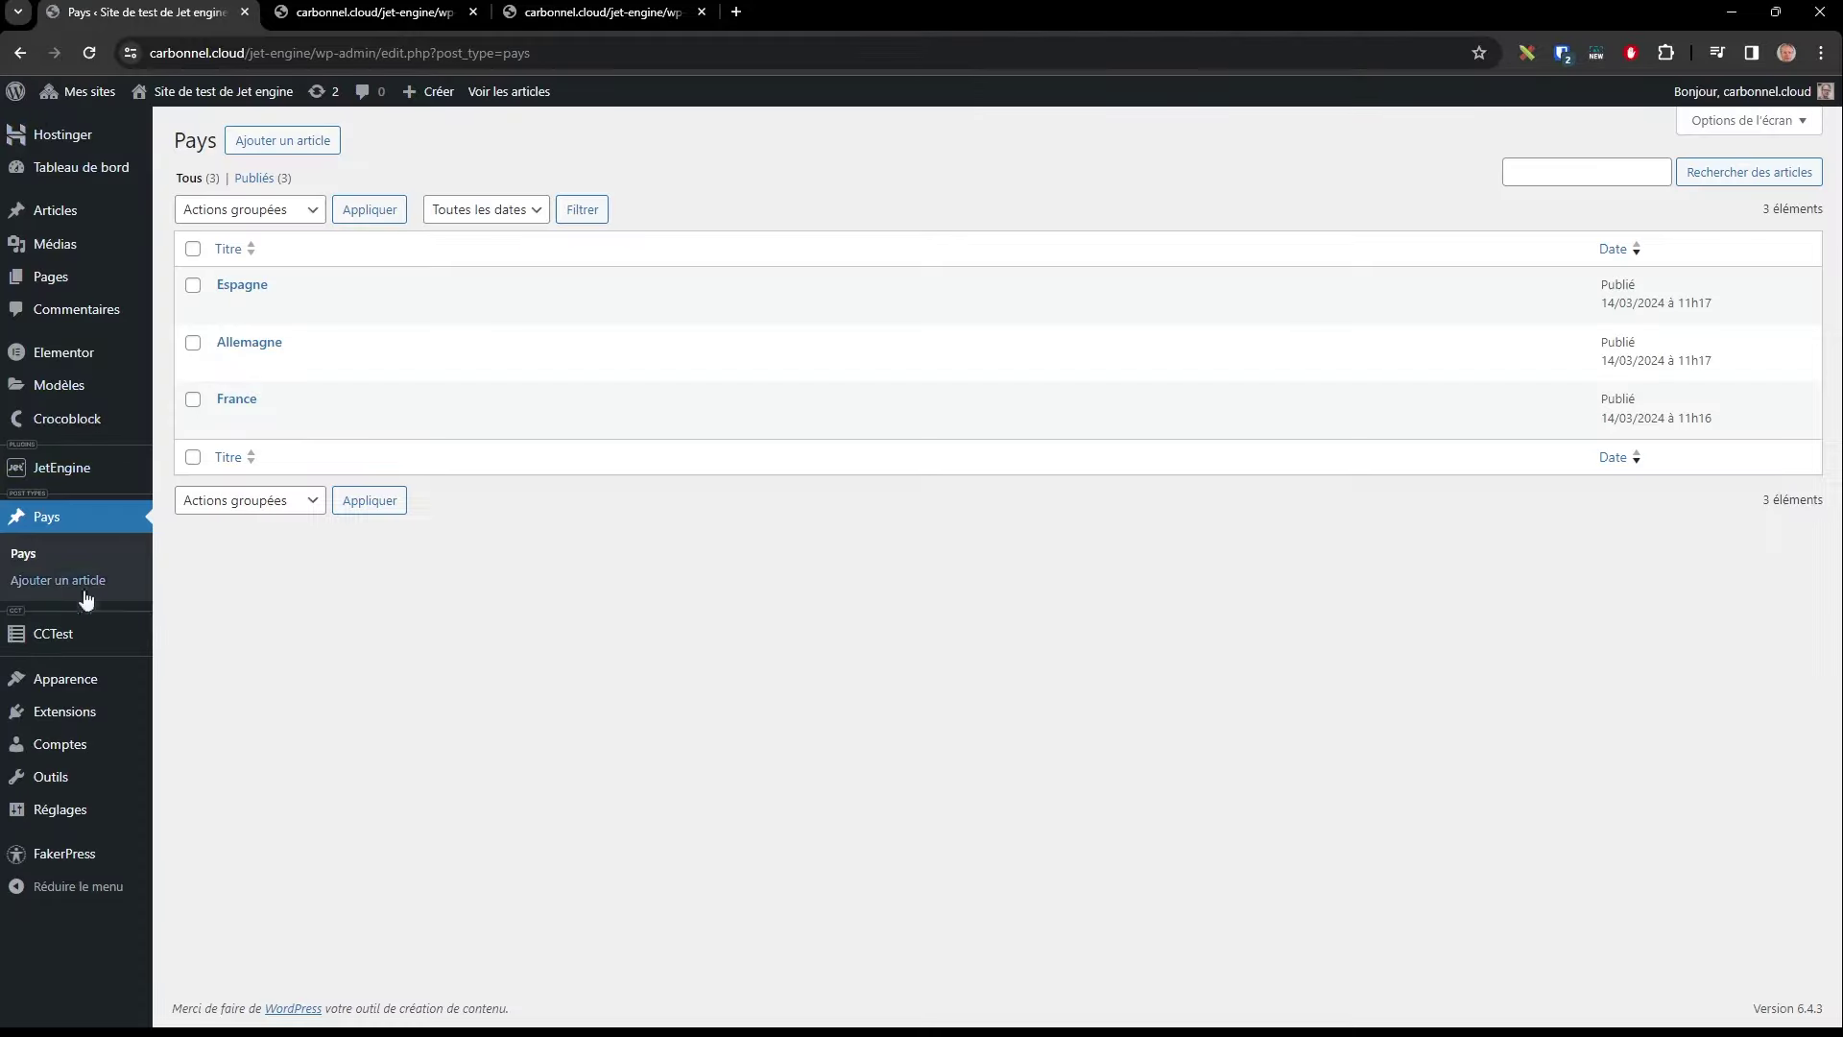
Step: Reopen the RequeteDensités query, set its Densité condition value to 20 and update the query
{"action": "mouse_move", "coordinate": [66, 477]}
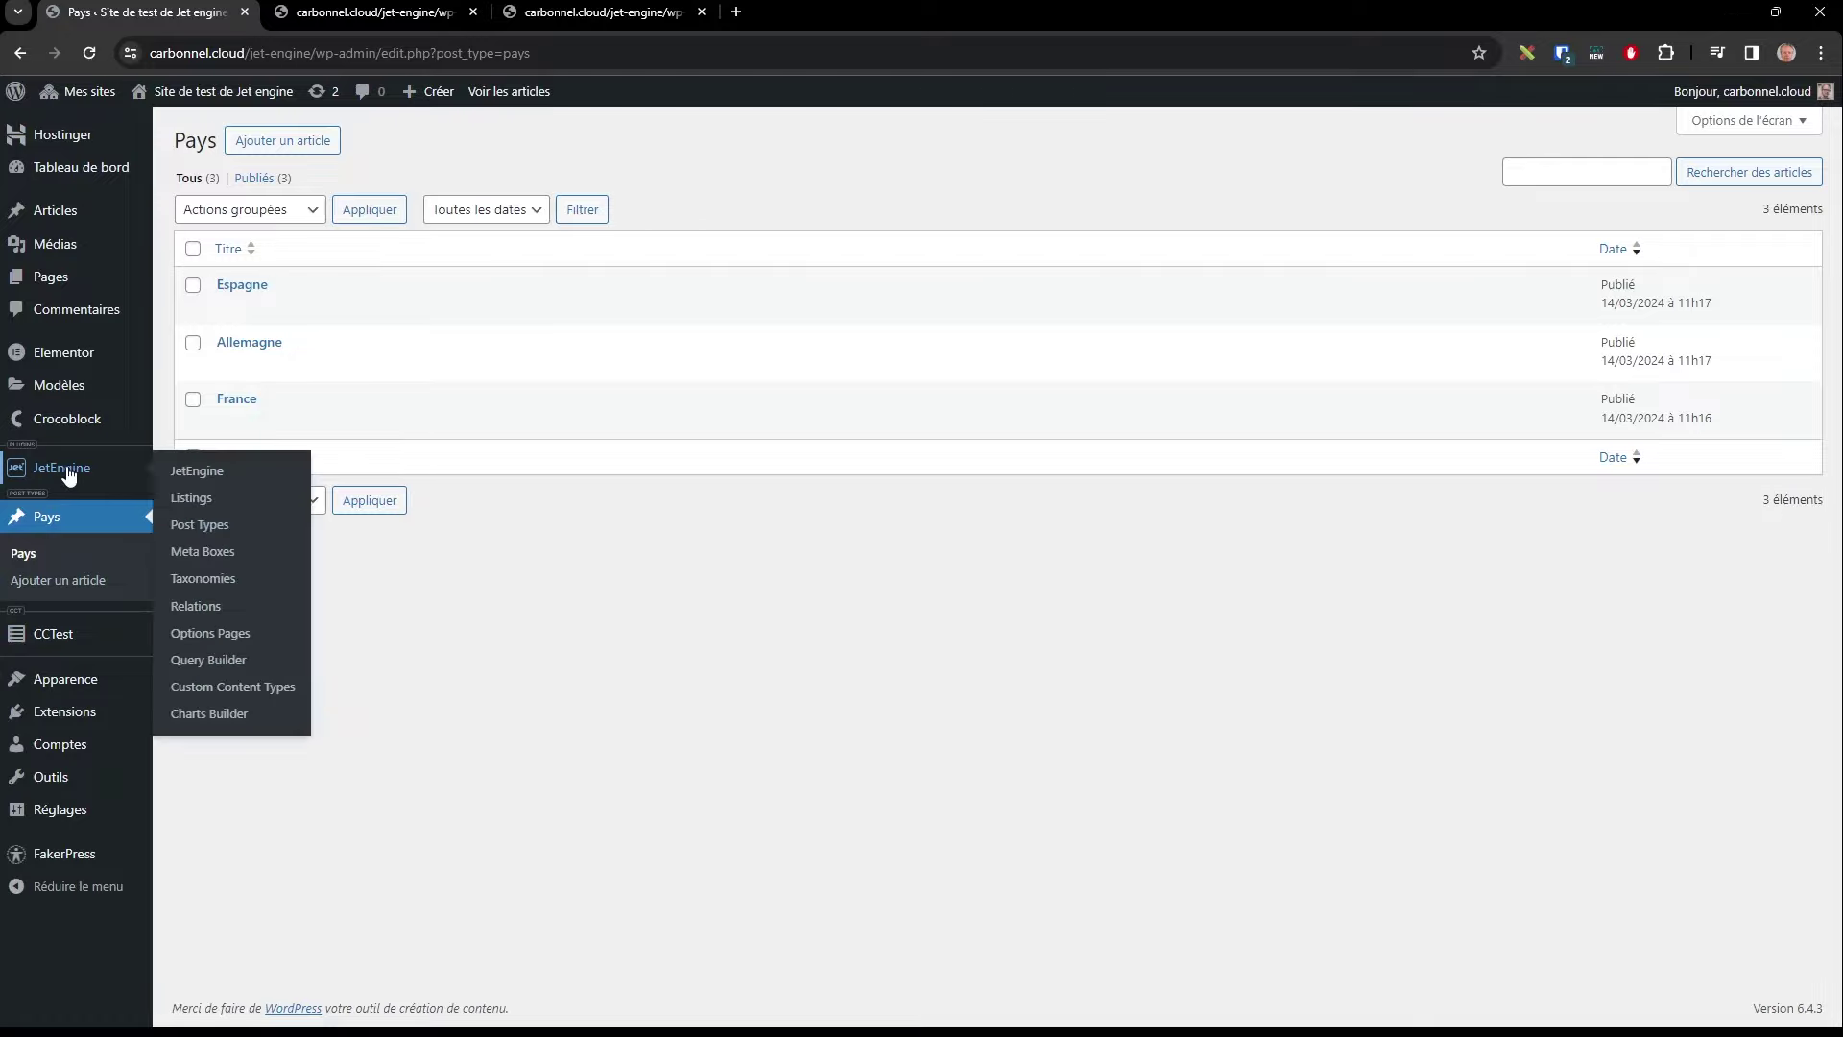
{"action": "left_click", "coordinate": [247, 663]}
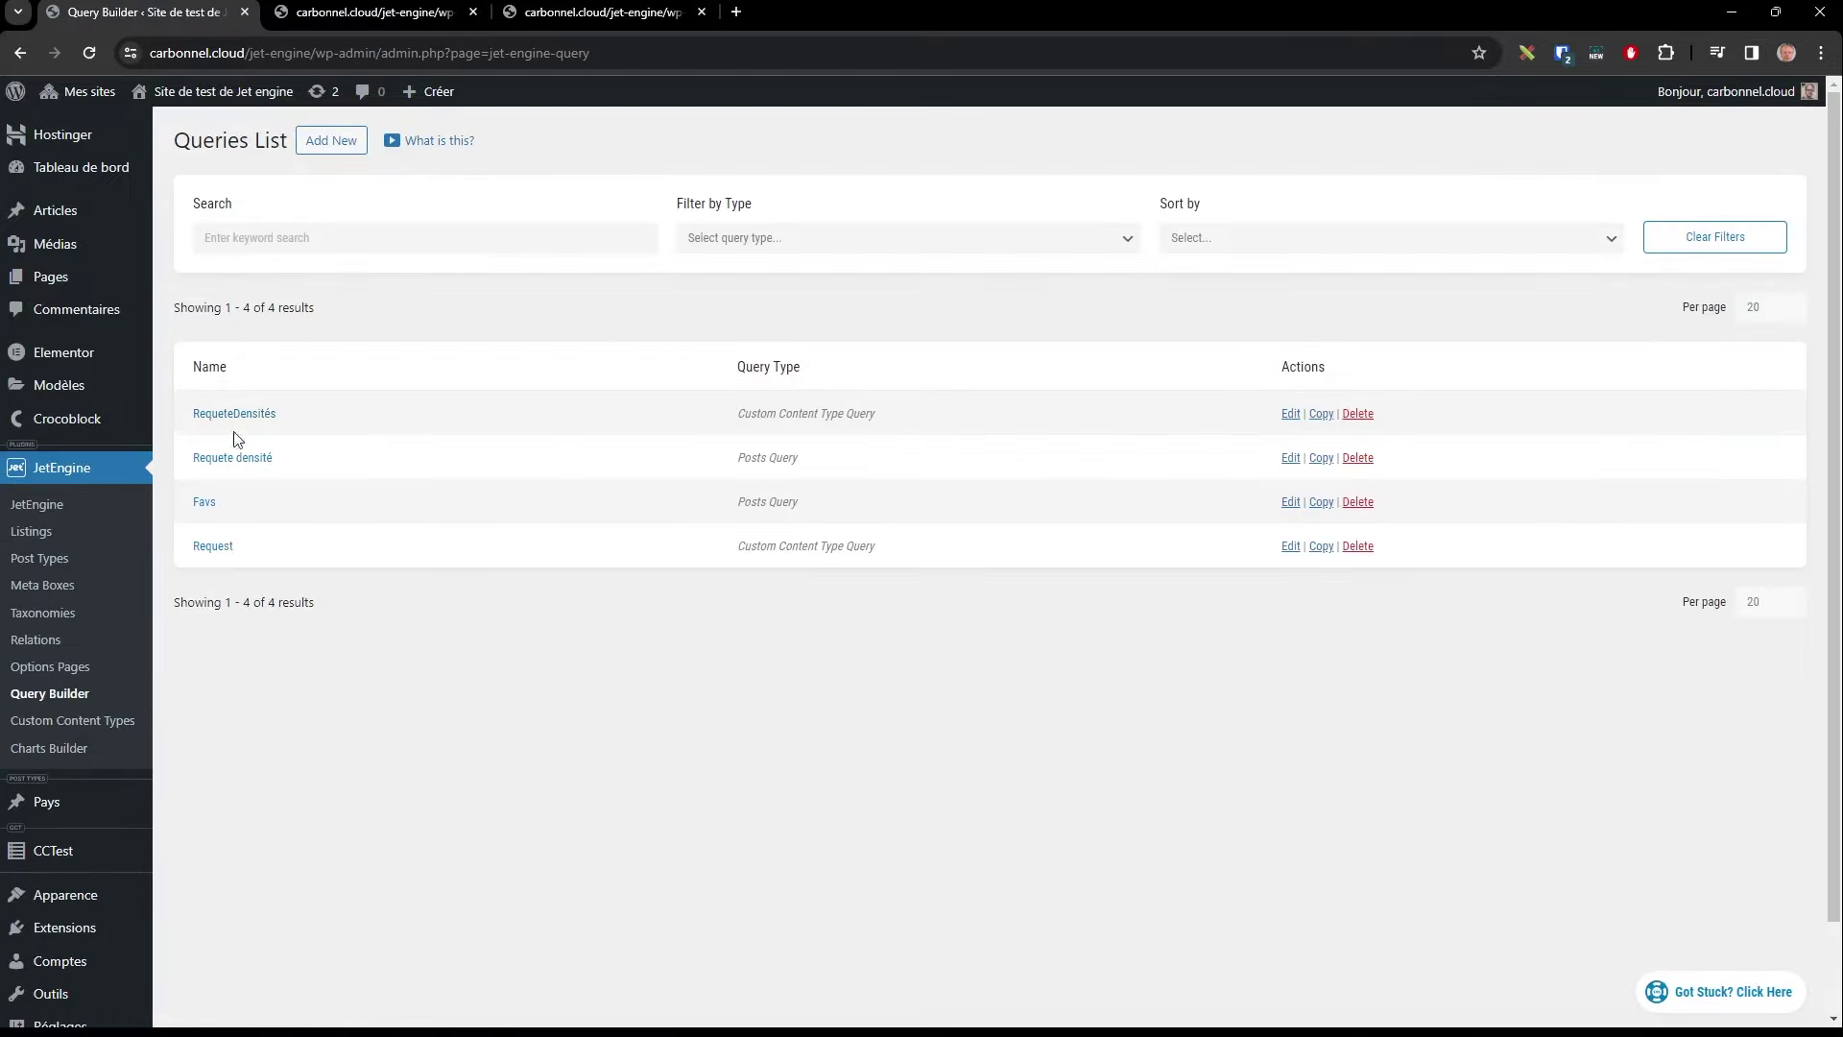
{"action": "left_click", "coordinate": [253, 415]}
{"action": "scroll", "coordinate": [824, 702], "scroll_direction": "down", "scroll_amount": 7}
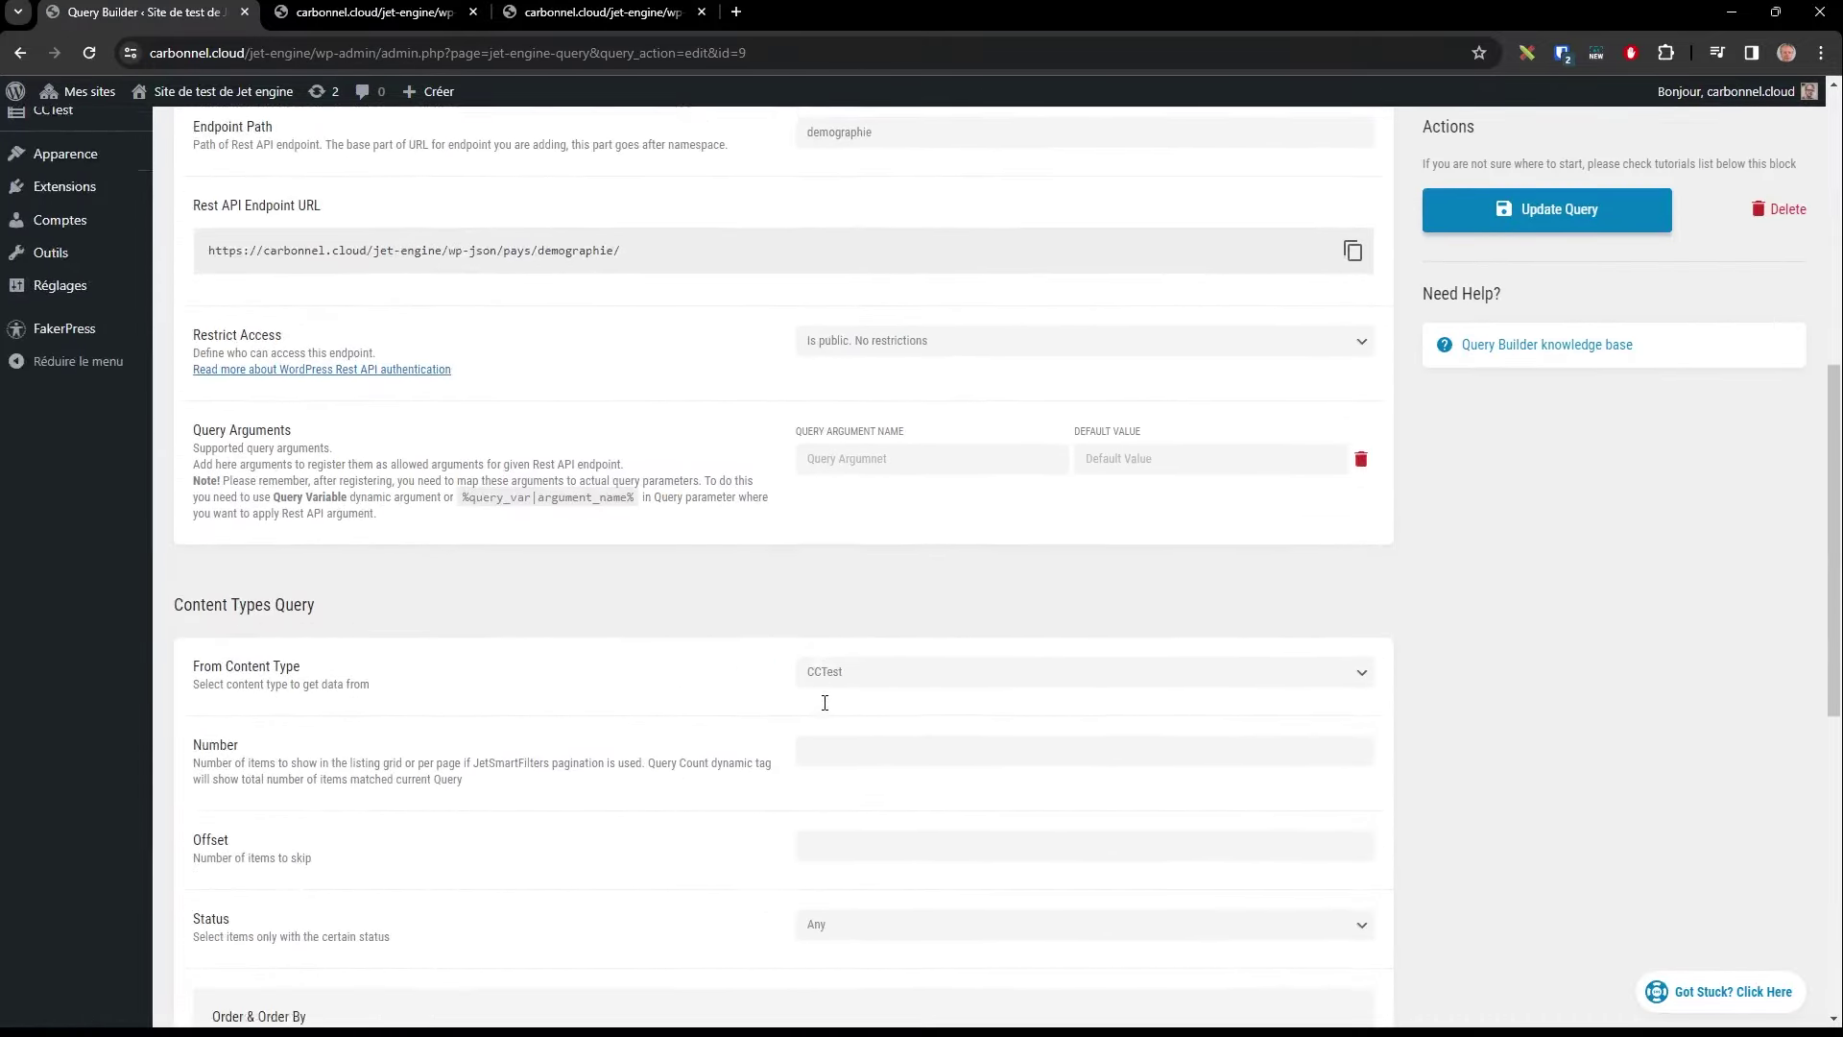
{"action": "scroll", "coordinate": [824, 703], "scroll_direction": "down", "scroll_amount": 6}
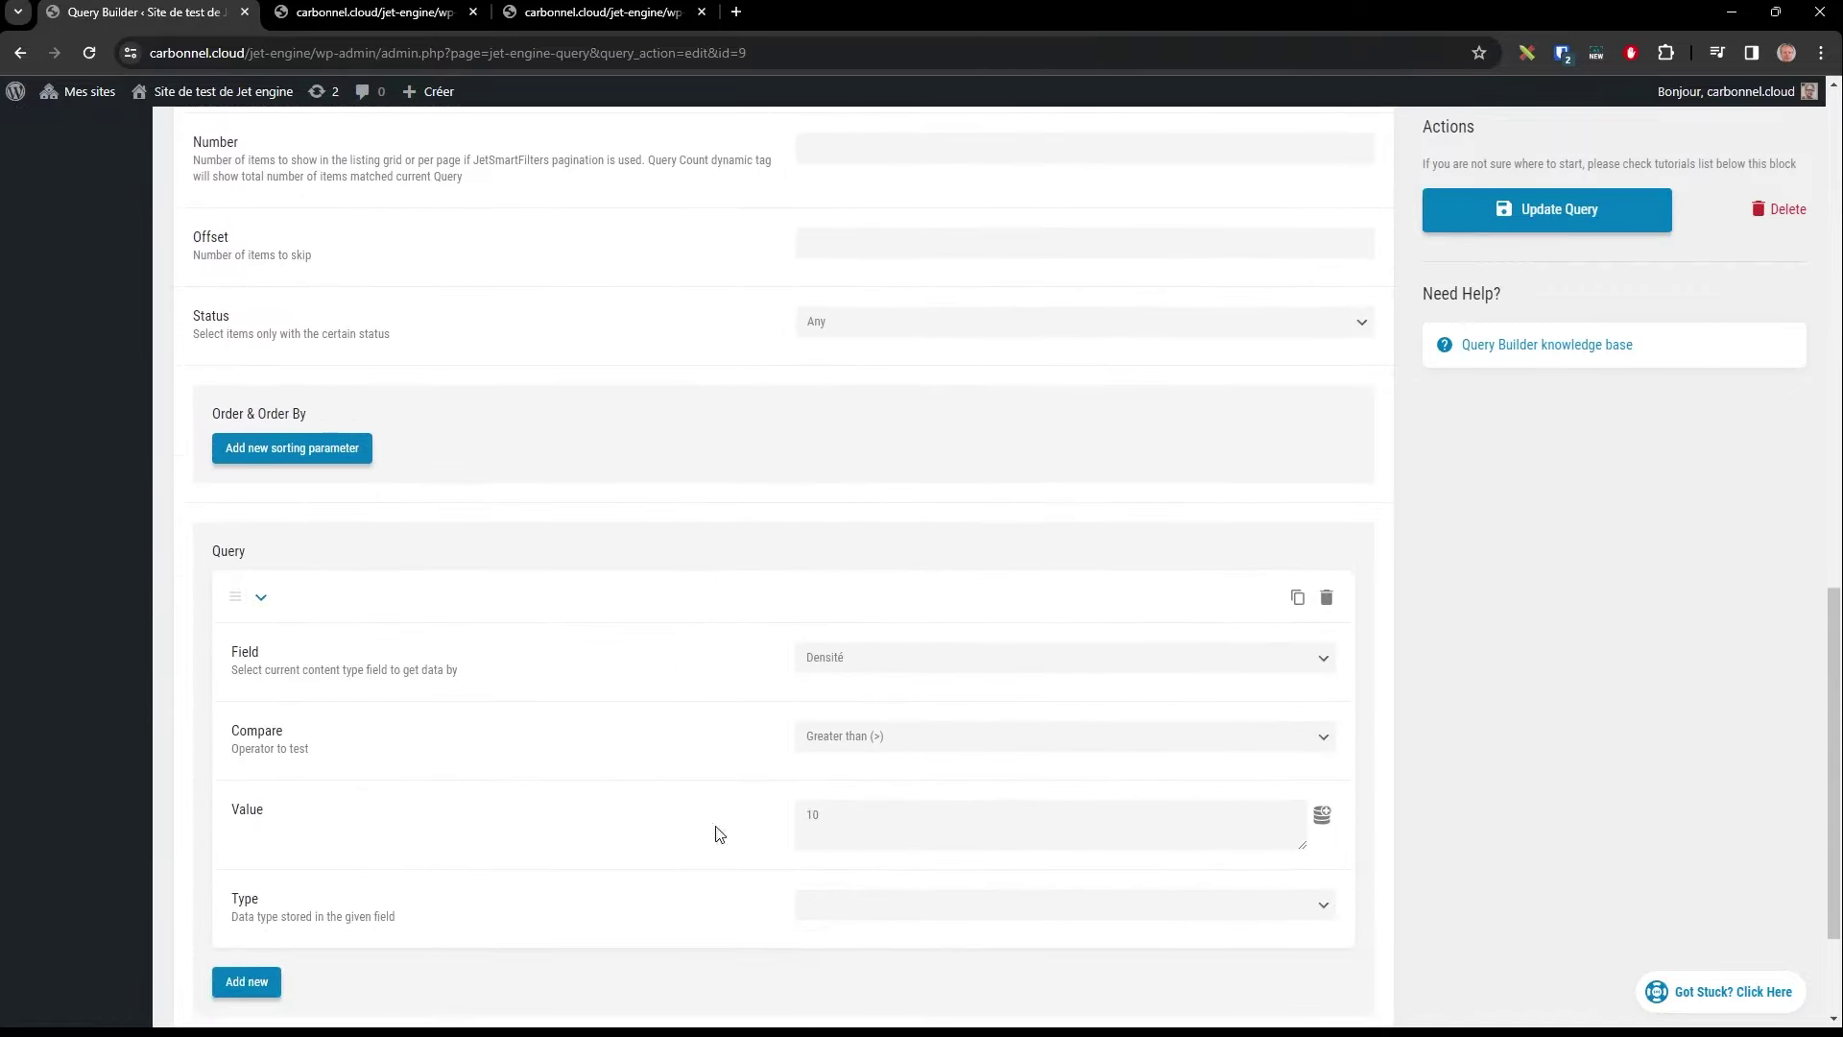
{"action": "scroll", "coordinate": [473, 769], "scroll_direction": "down", "scroll_amount": 1}
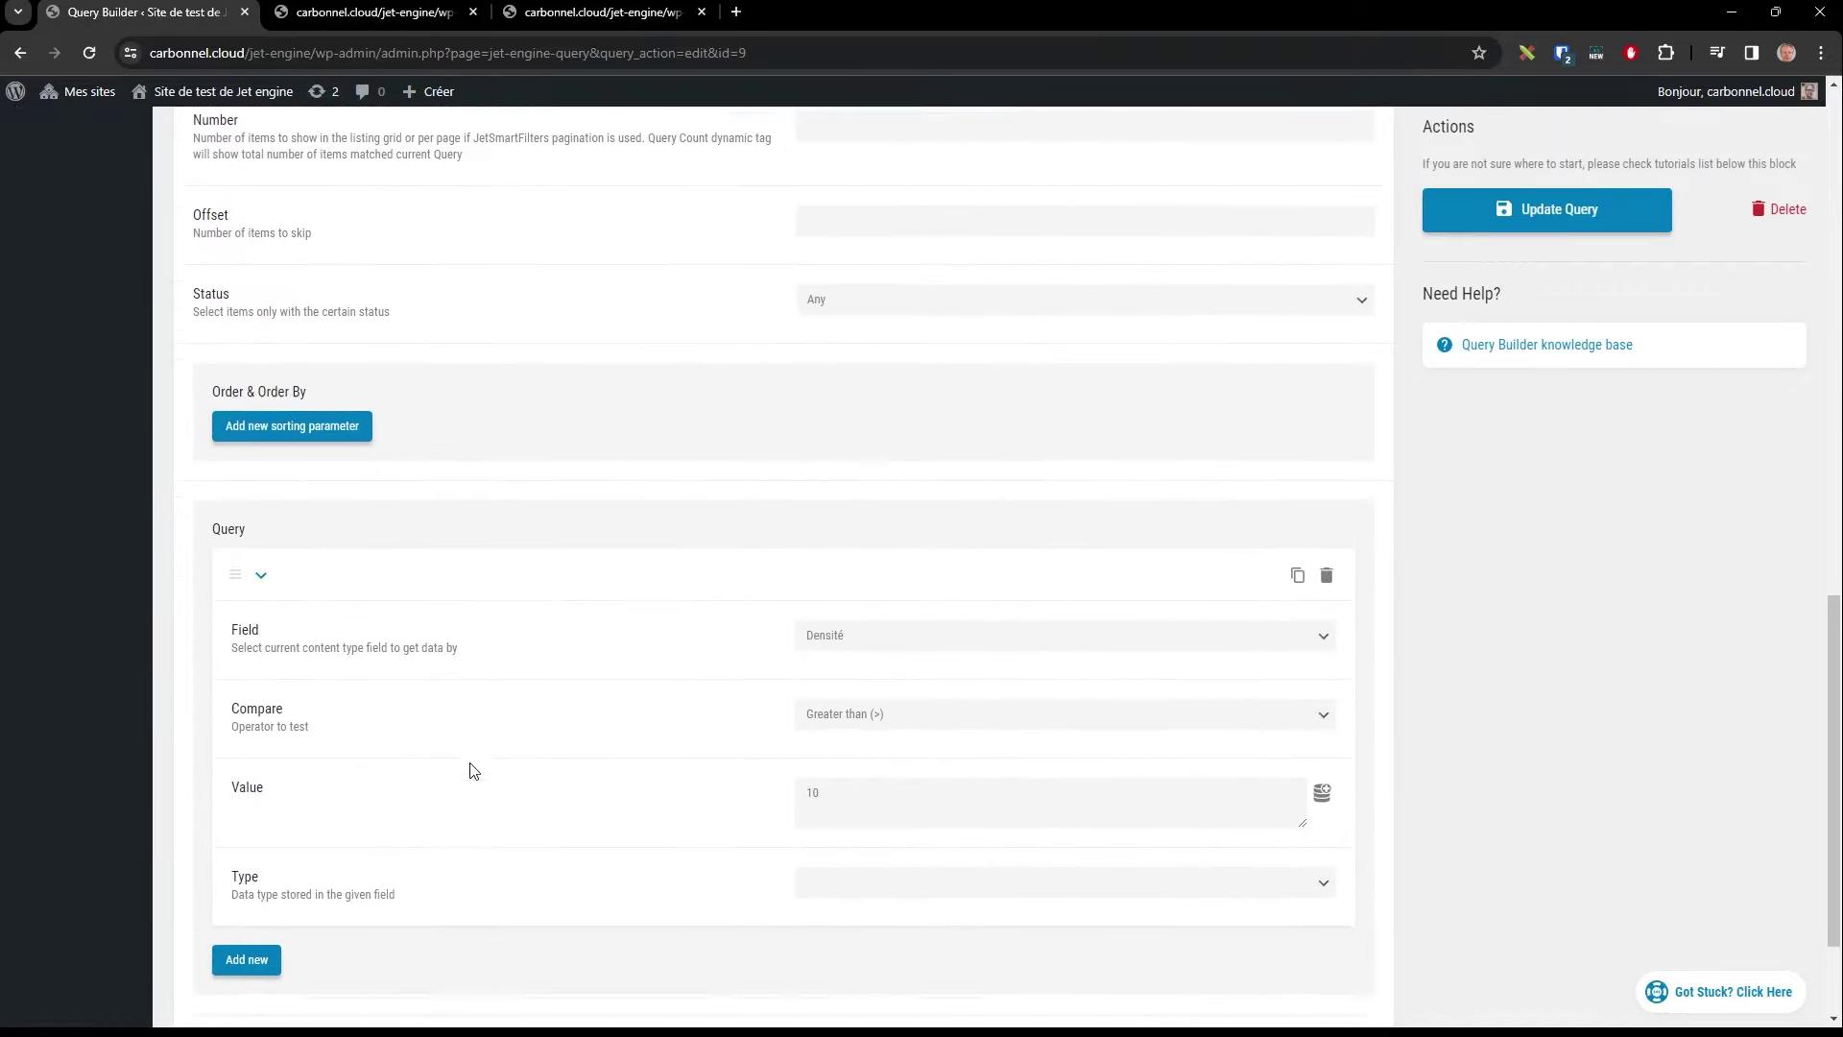
{"action": "left_click_drag", "start_coordinate": [873, 735], "coordinate": [740, 729]}
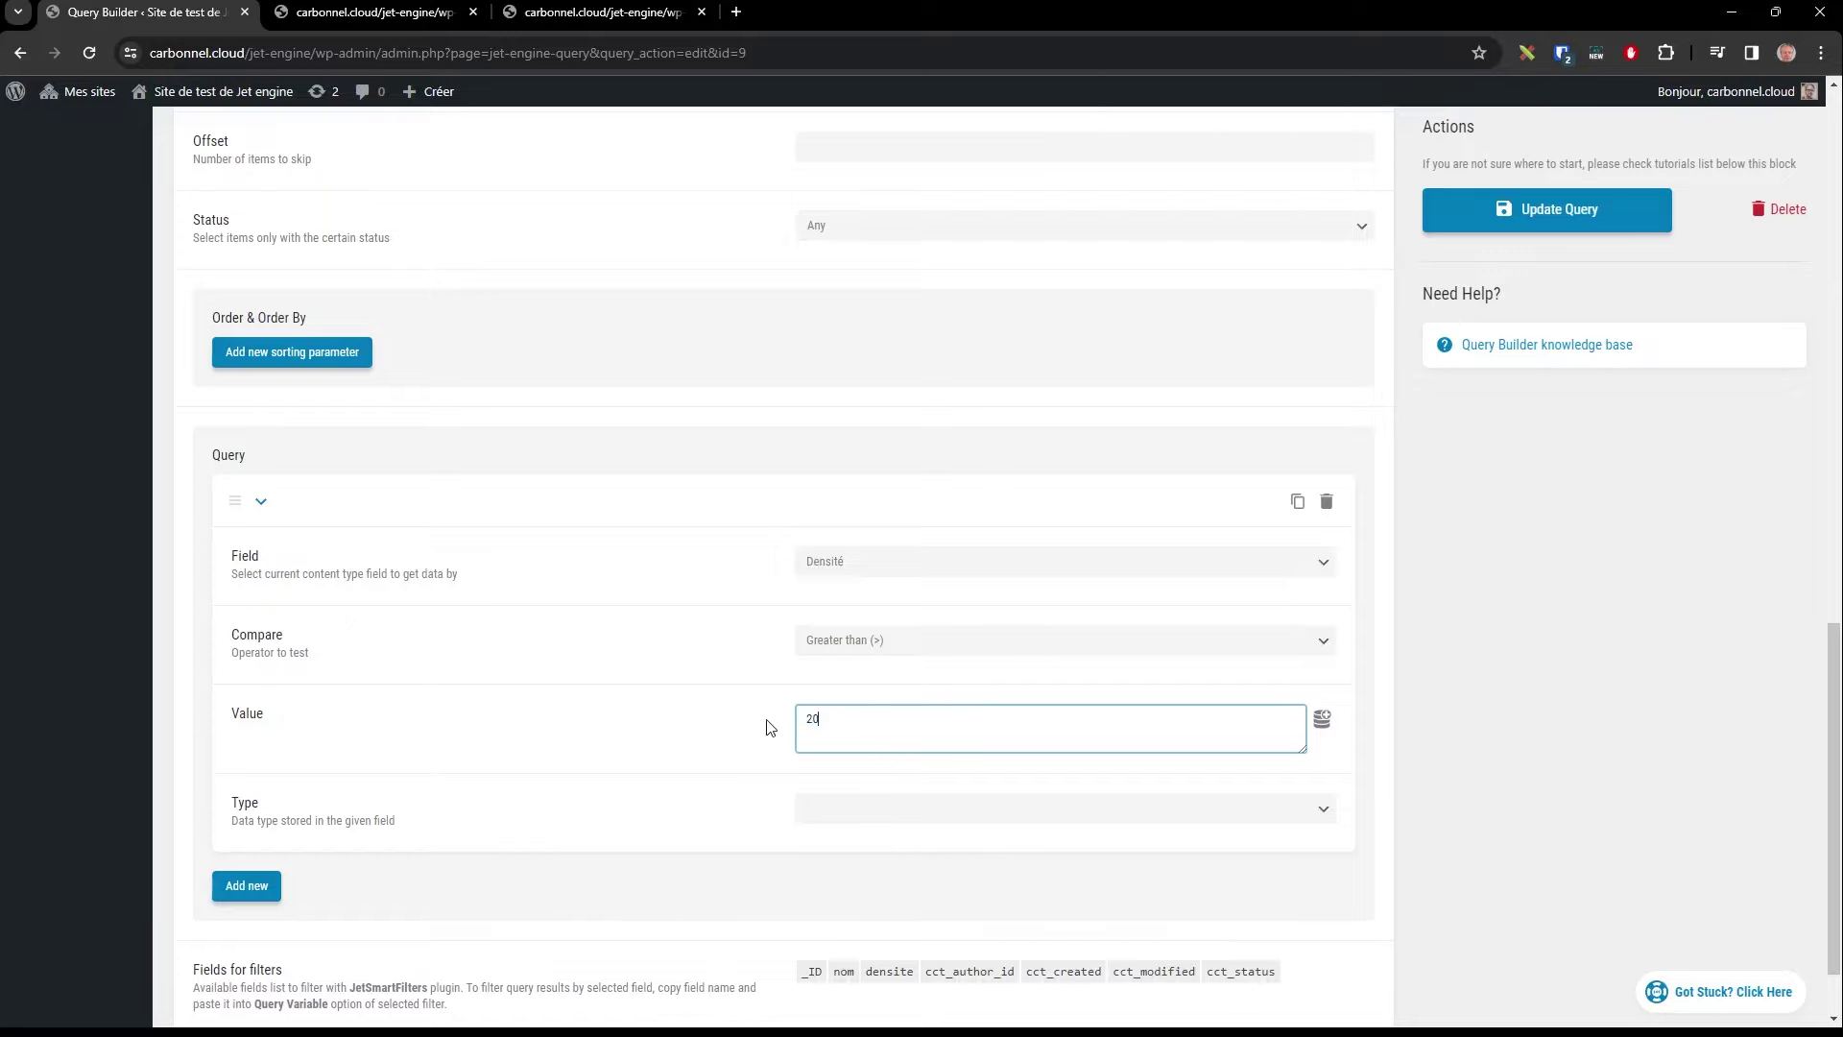
{"action": "left_click", "coordinate": [1597, 228]}
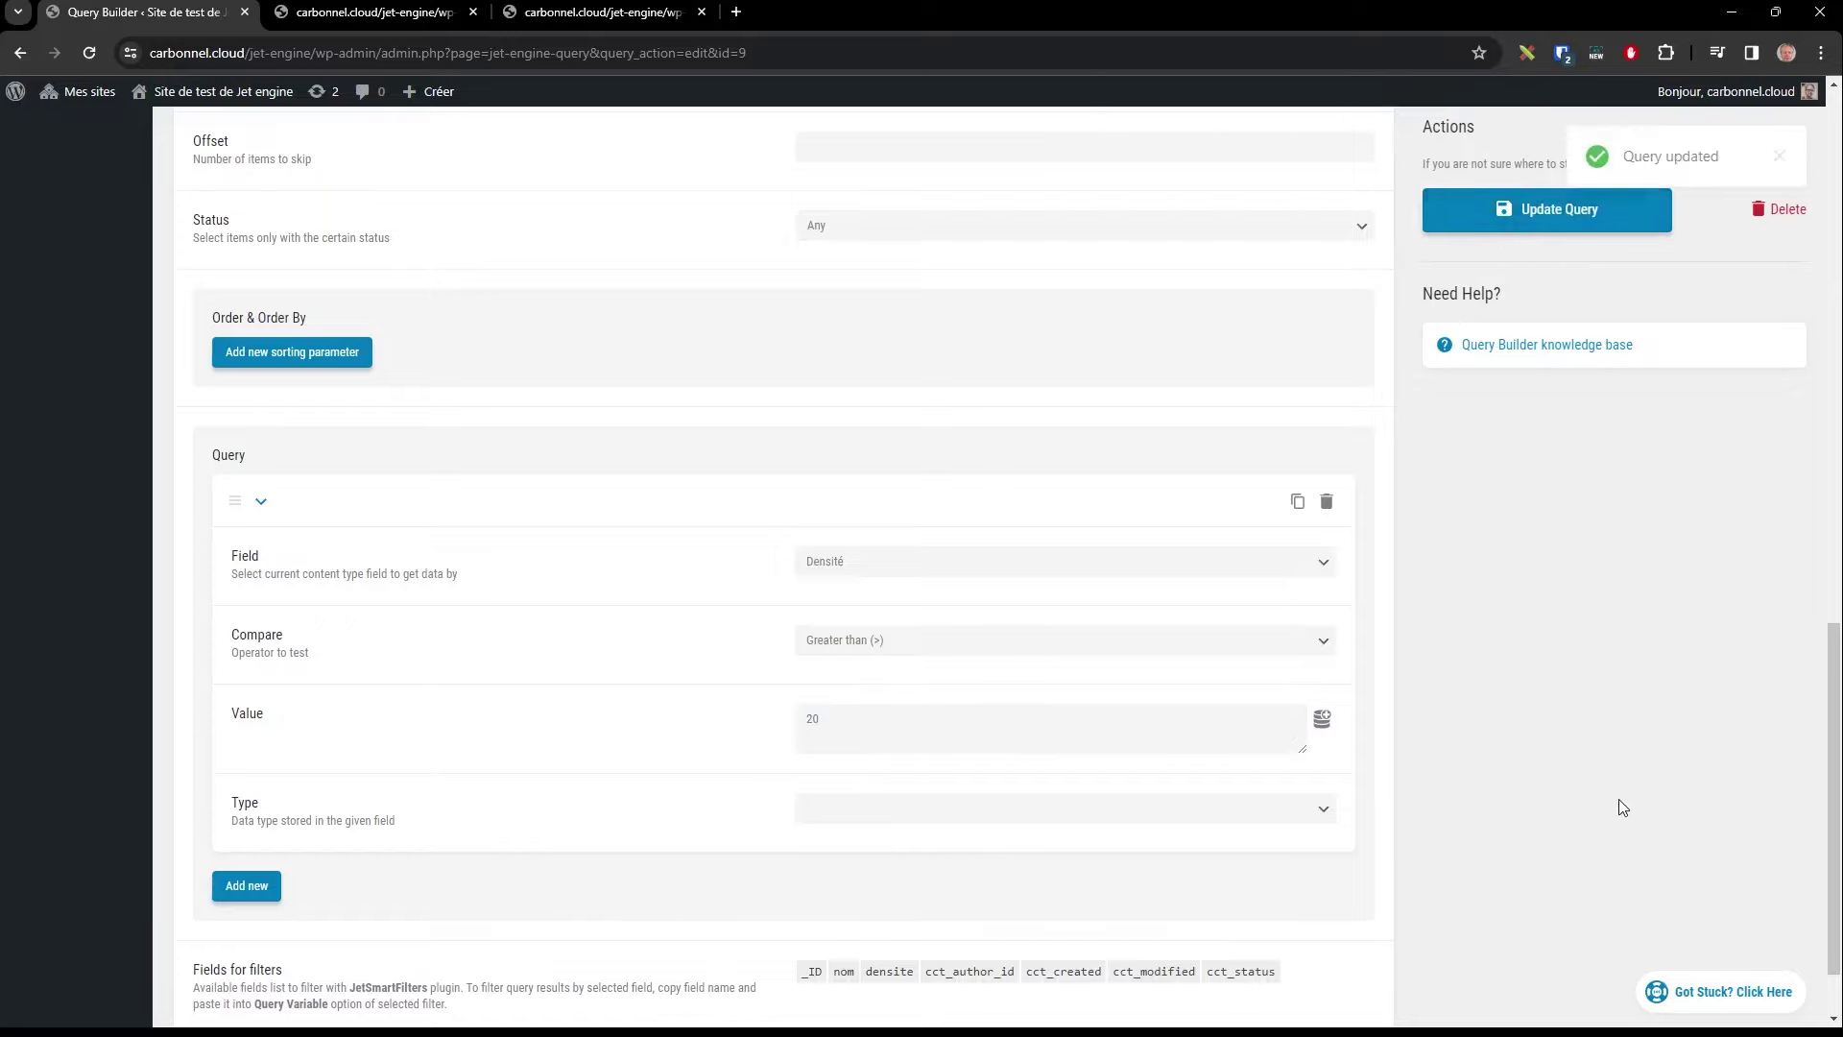
Step: Copy the query's REST API endpoint URL and load it in the browser tab showing the my/request endpoint
{"action": "scroll", "coordinate": [774, 629], "scroll_direction": "up", "scroll_amount": 4}
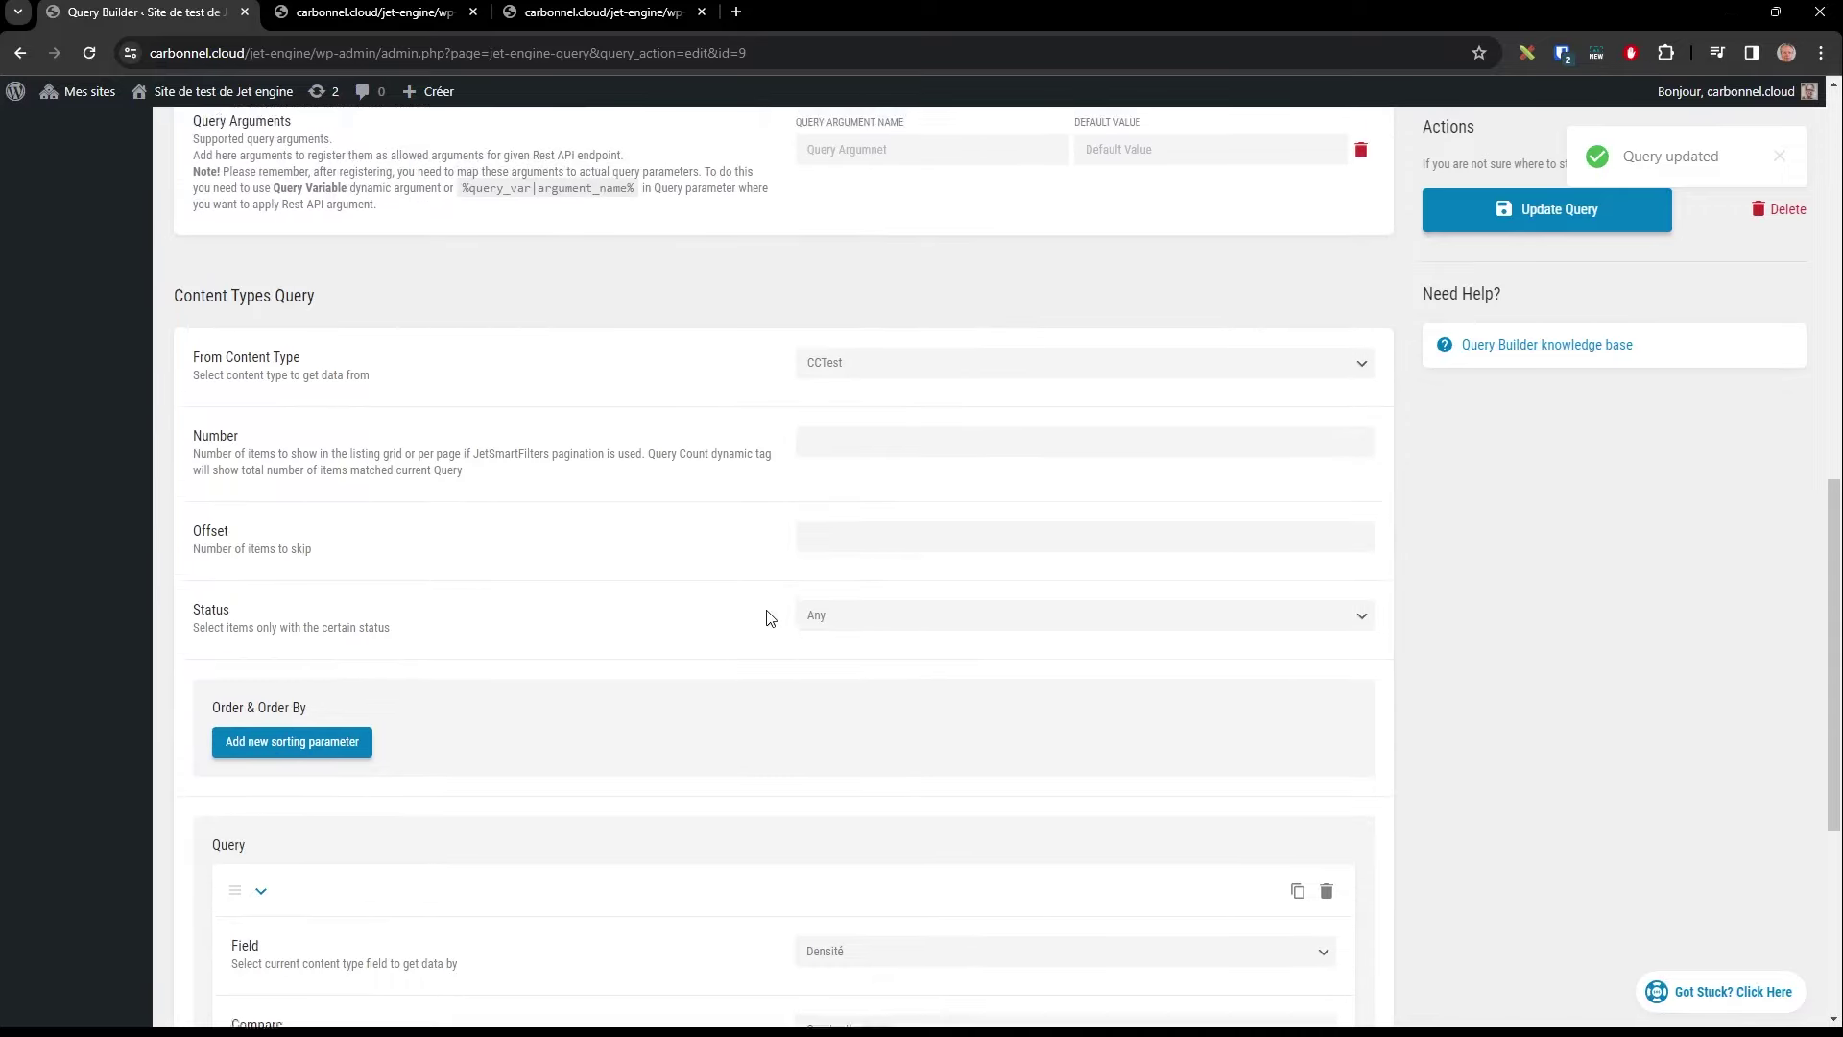
{"action": "scroll", "coordinate": [765, 600], "scroll_direction": "up", "scroll_amount": 5}
{"action": "left_click_drag", "start_coordinate": [625, 415], "coordinate": [174, 430]}
{"action": "key", "text": "ctrl+c"}
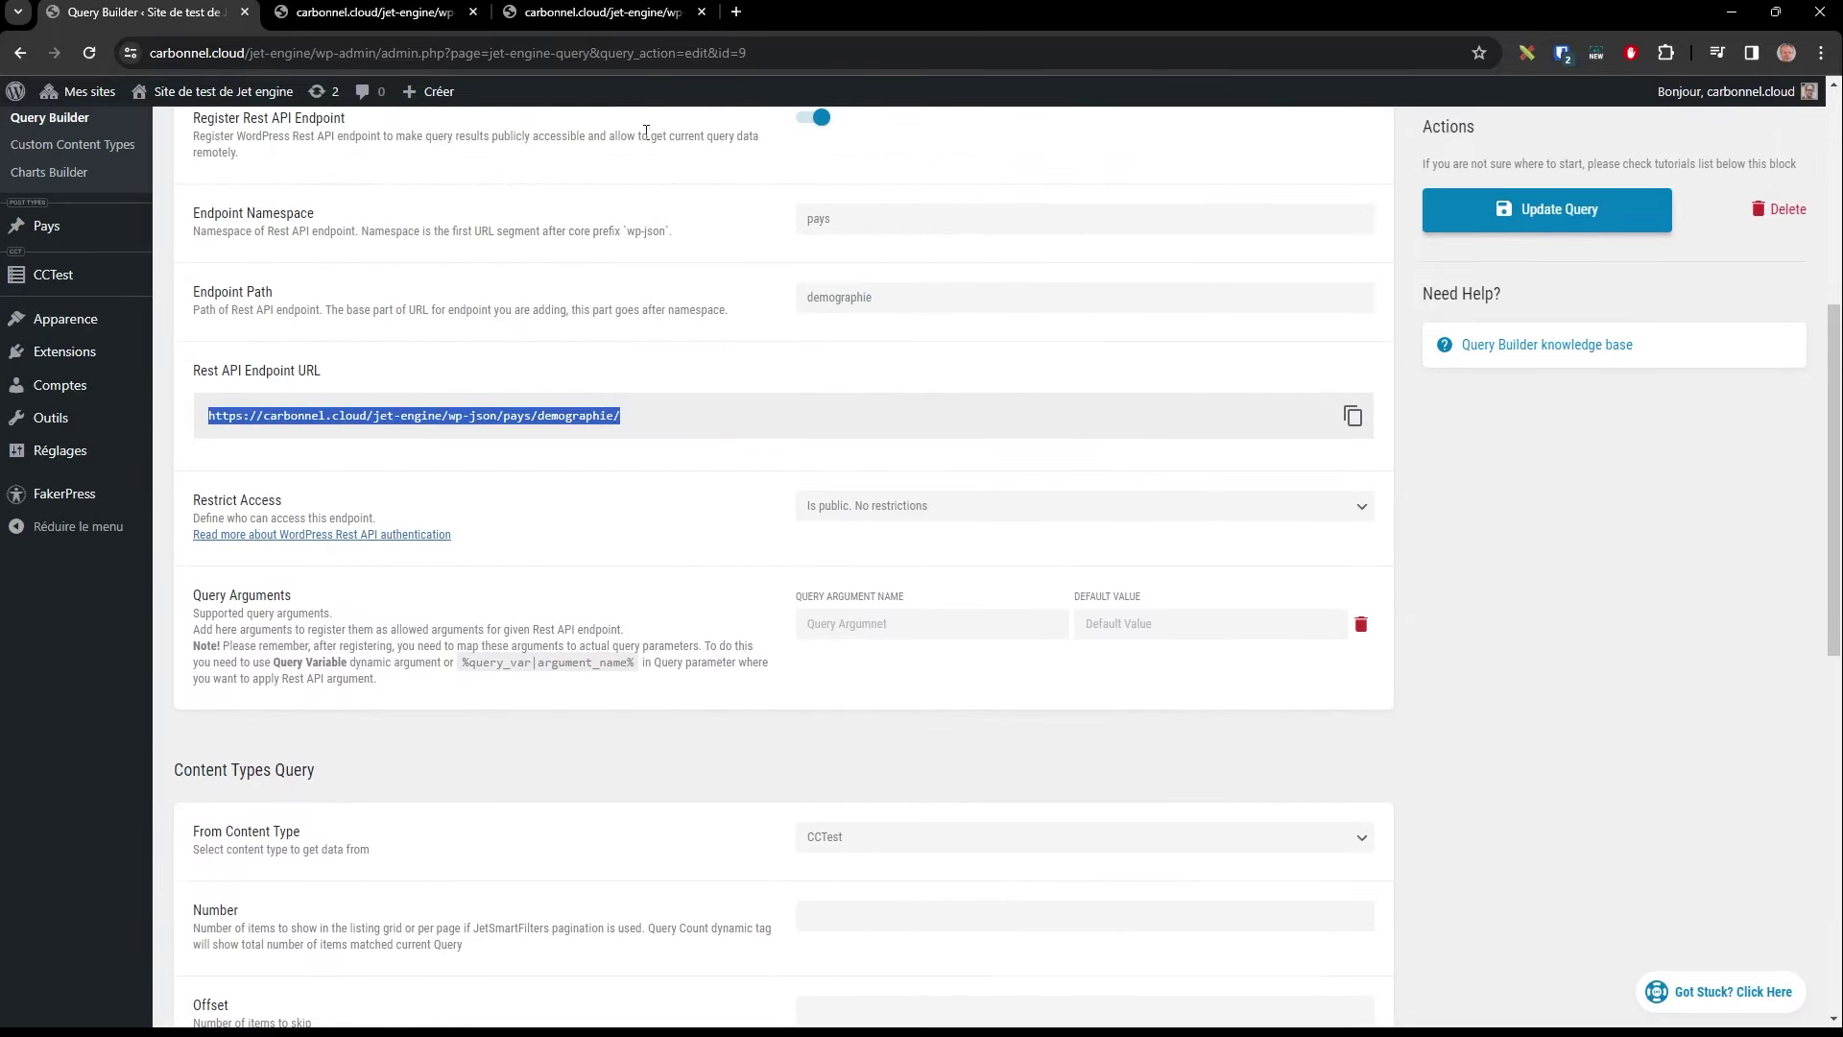
{"action": "left_click", "coordinate": [632, 19]}
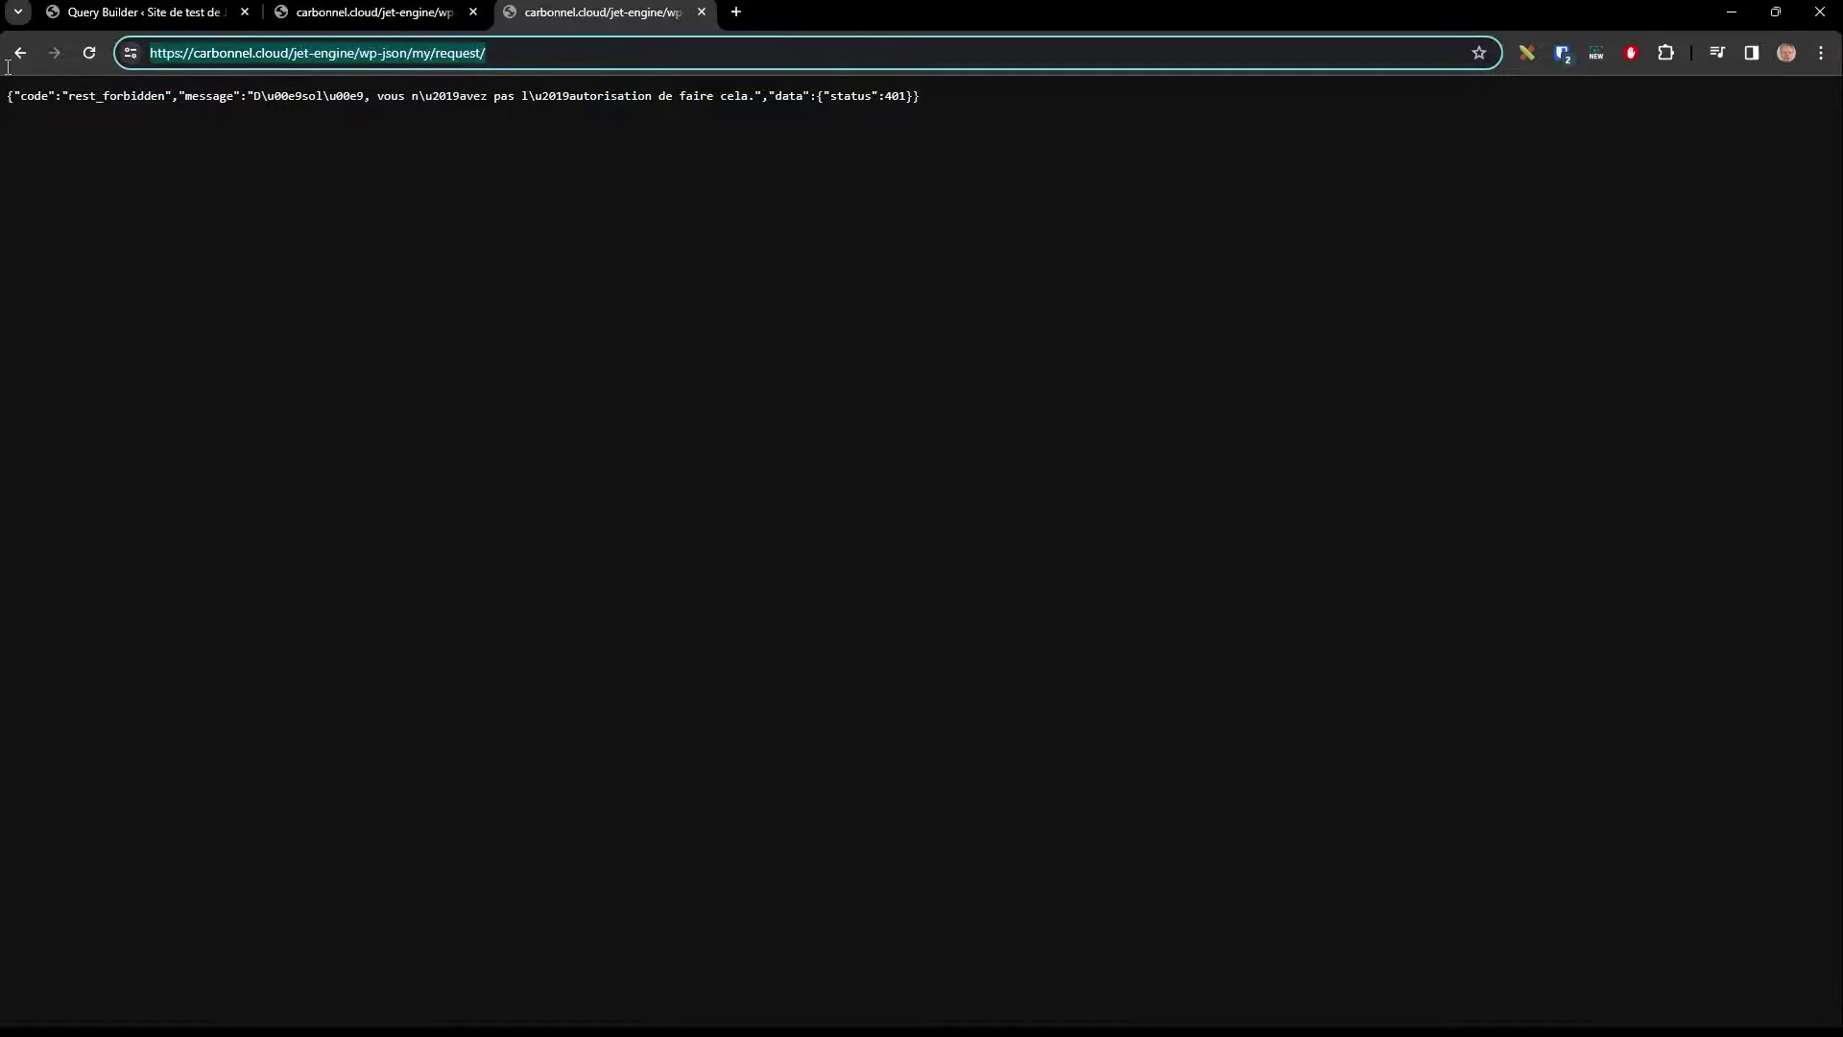
{"action": "key", "text": "ctrl+v"}
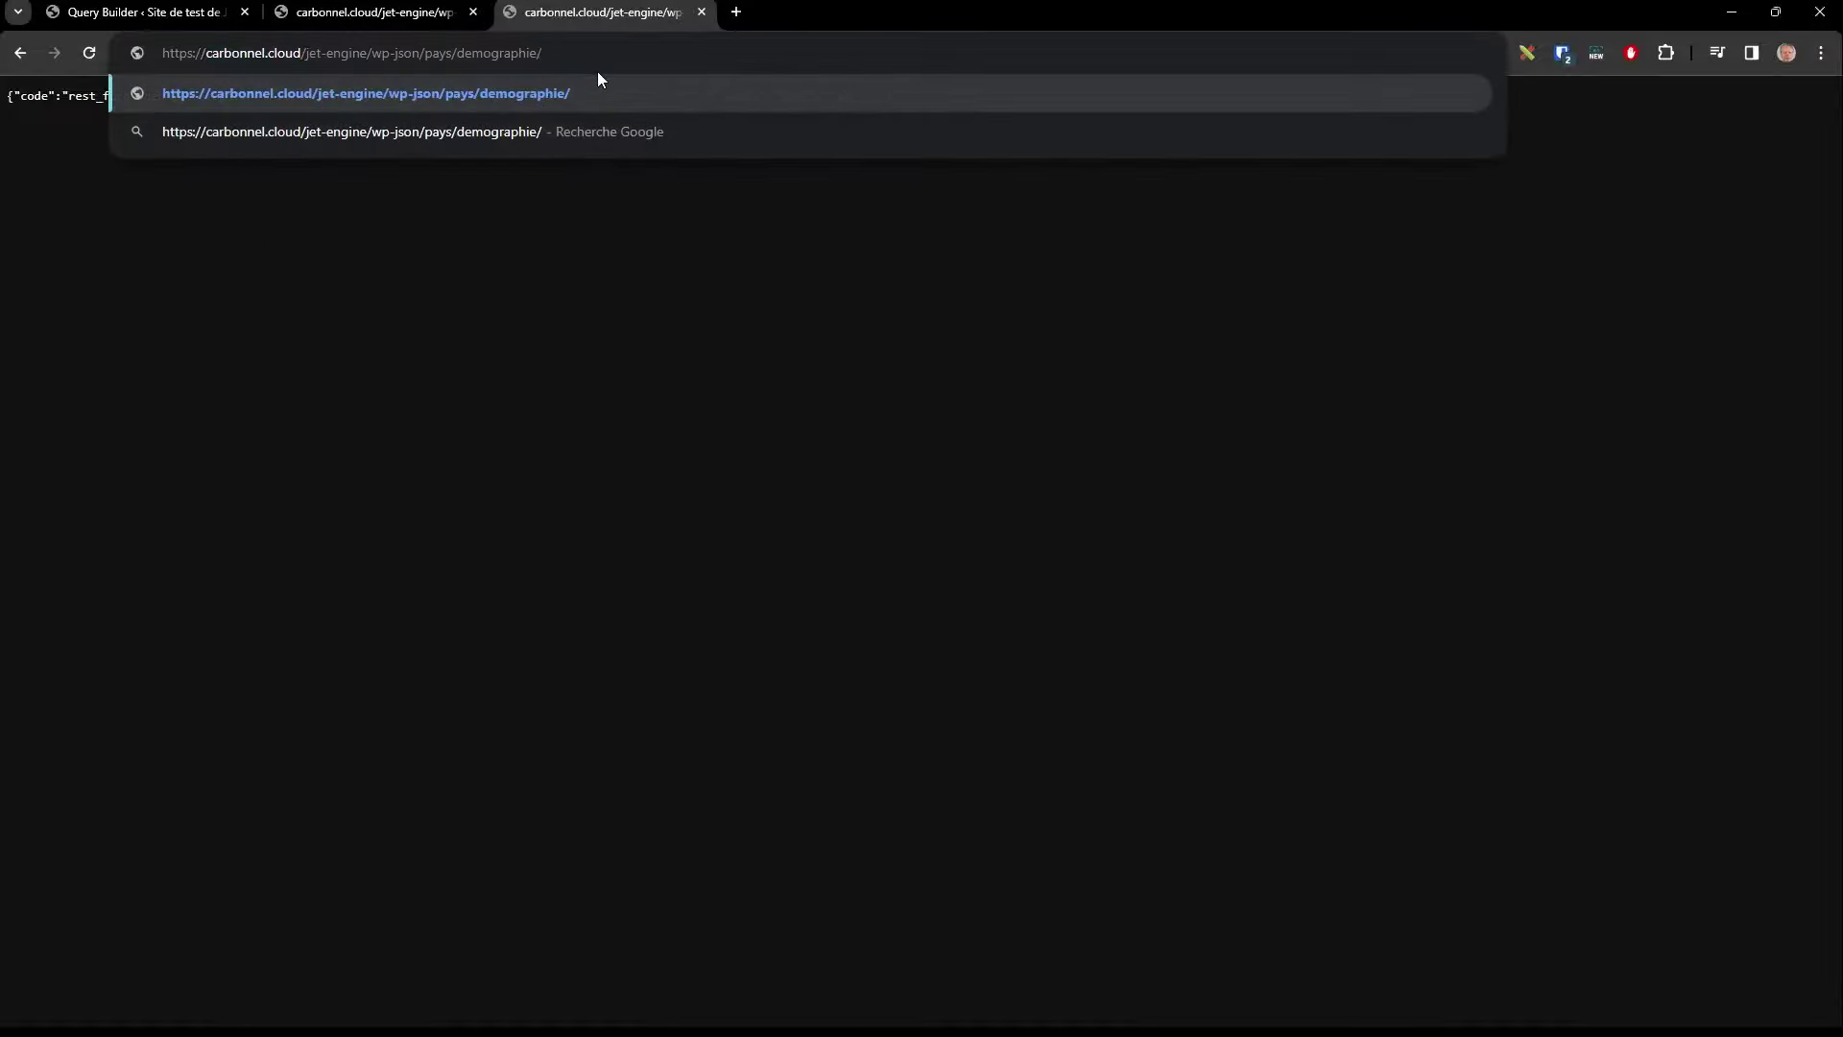
{"action": "key", "text": "Return"}
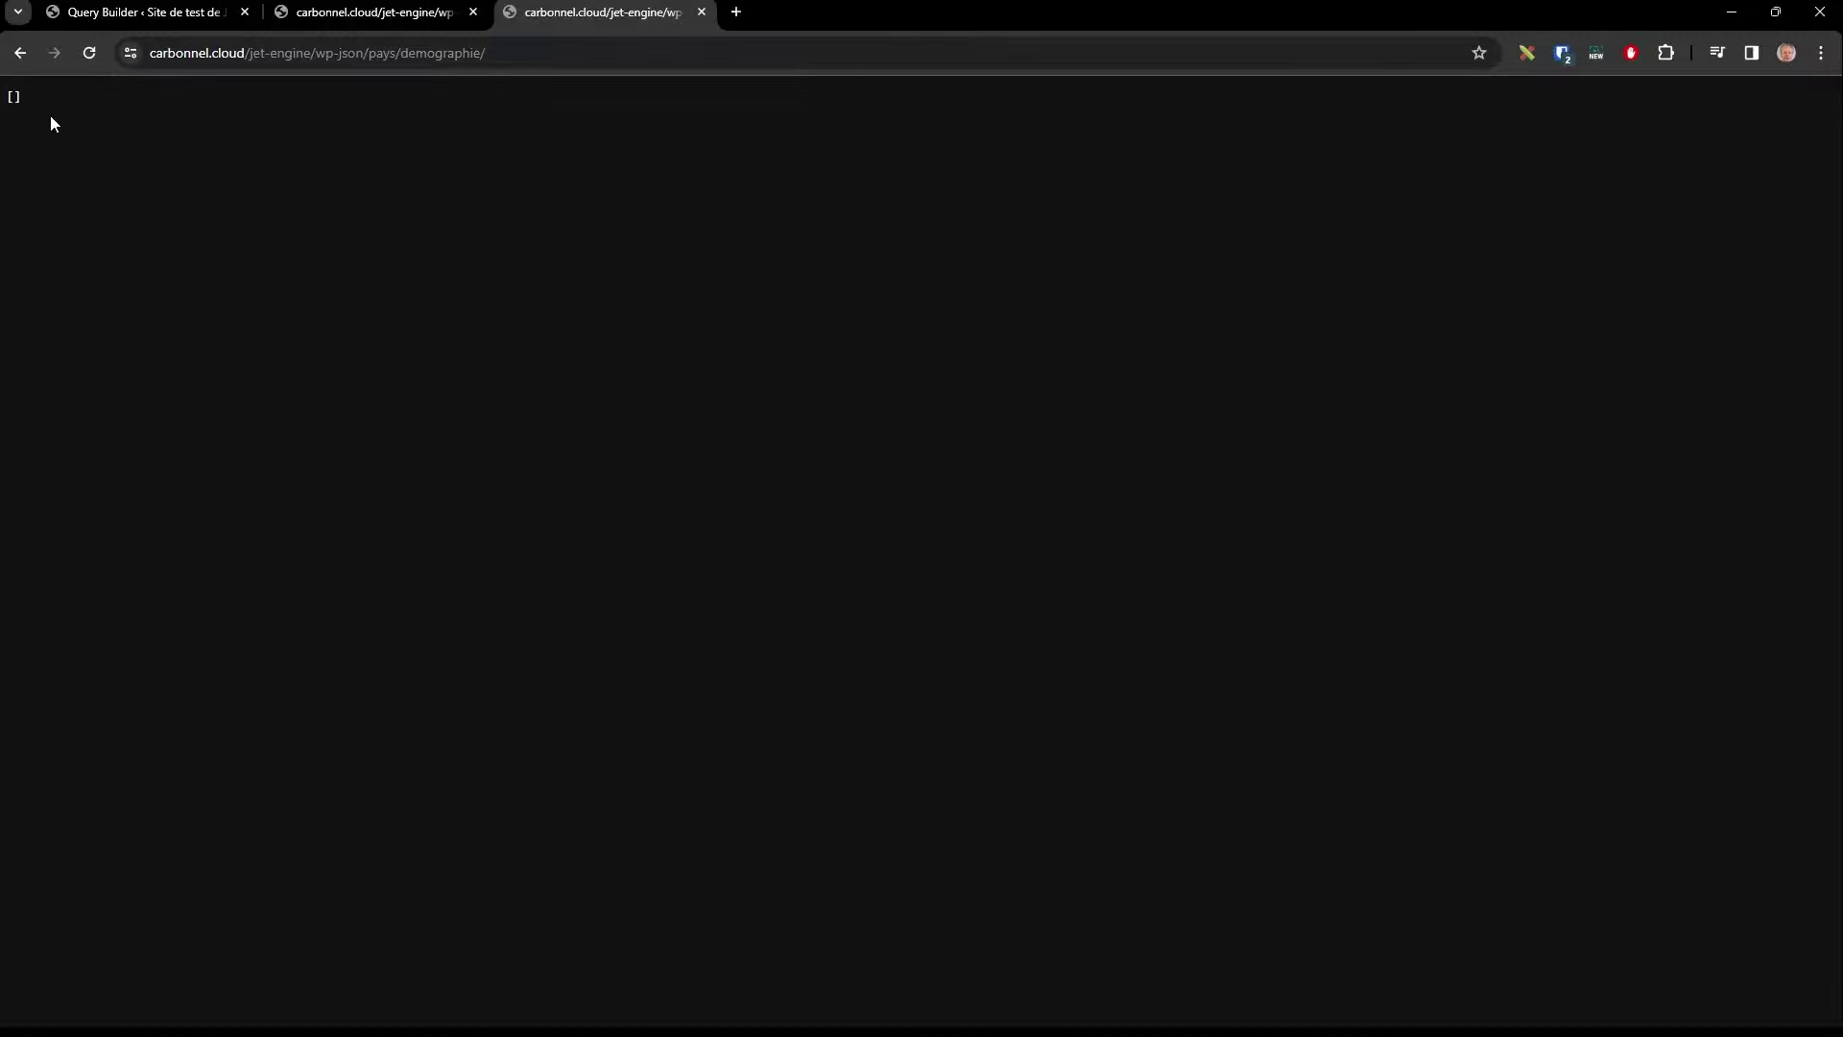
{"action": "left_click", "coordinate": [403, 13]}
{"action": "left_click", "coordinate": [142, 14]}
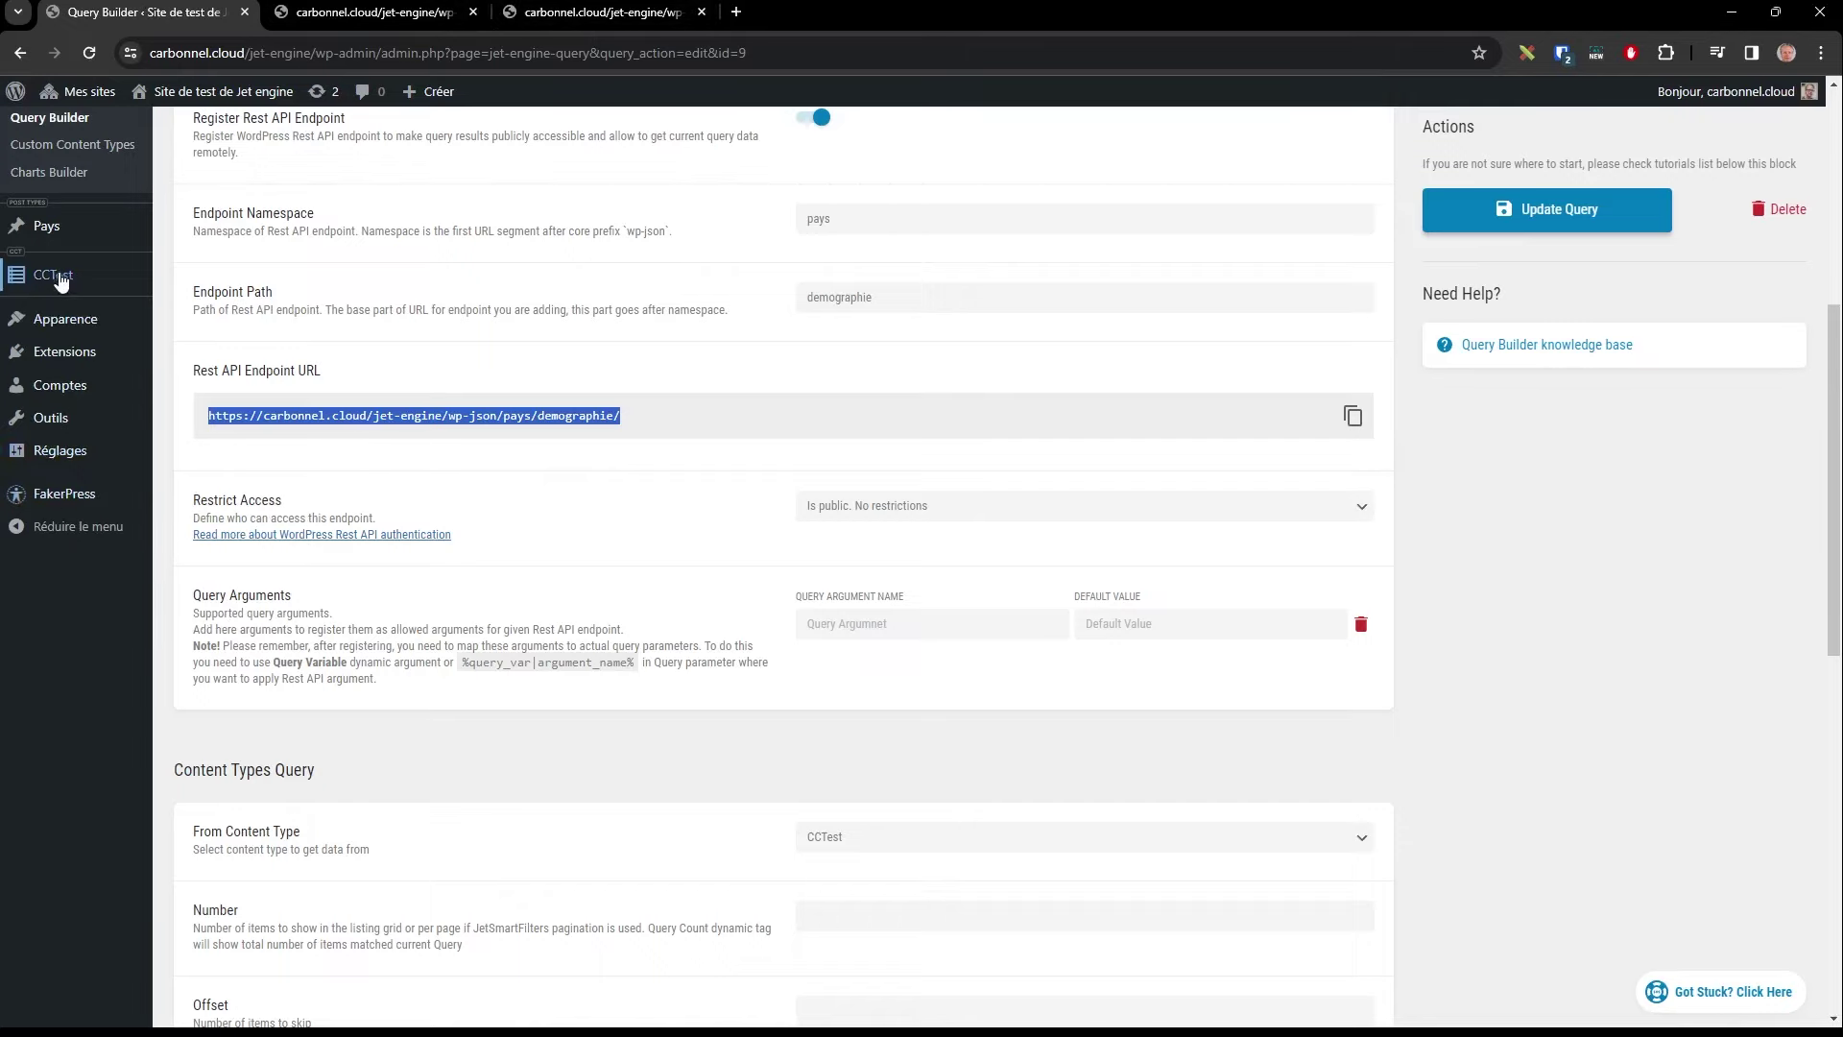
{"action": "left_click", "coordinate": [360, 14]}
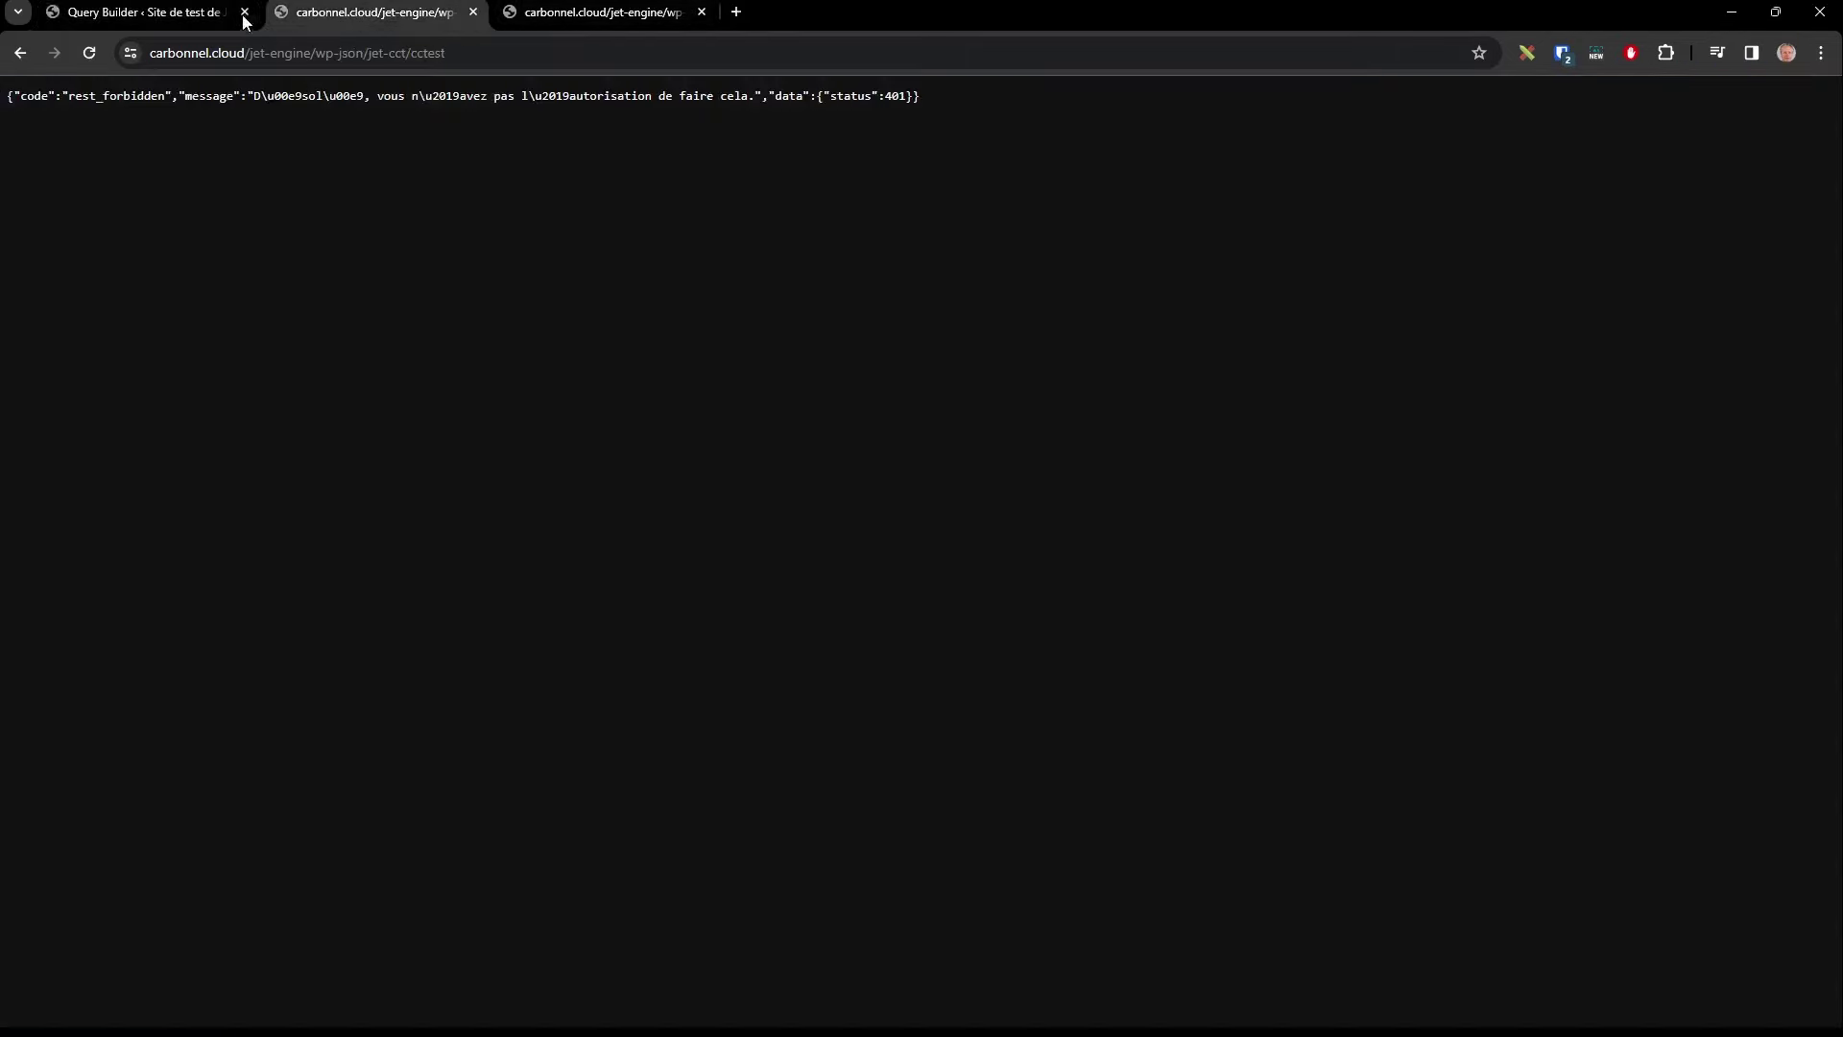
{"action": "left_click", "coordinate": [230, 17]}
{"action": "left_click", "coordinate": [556, 11]}
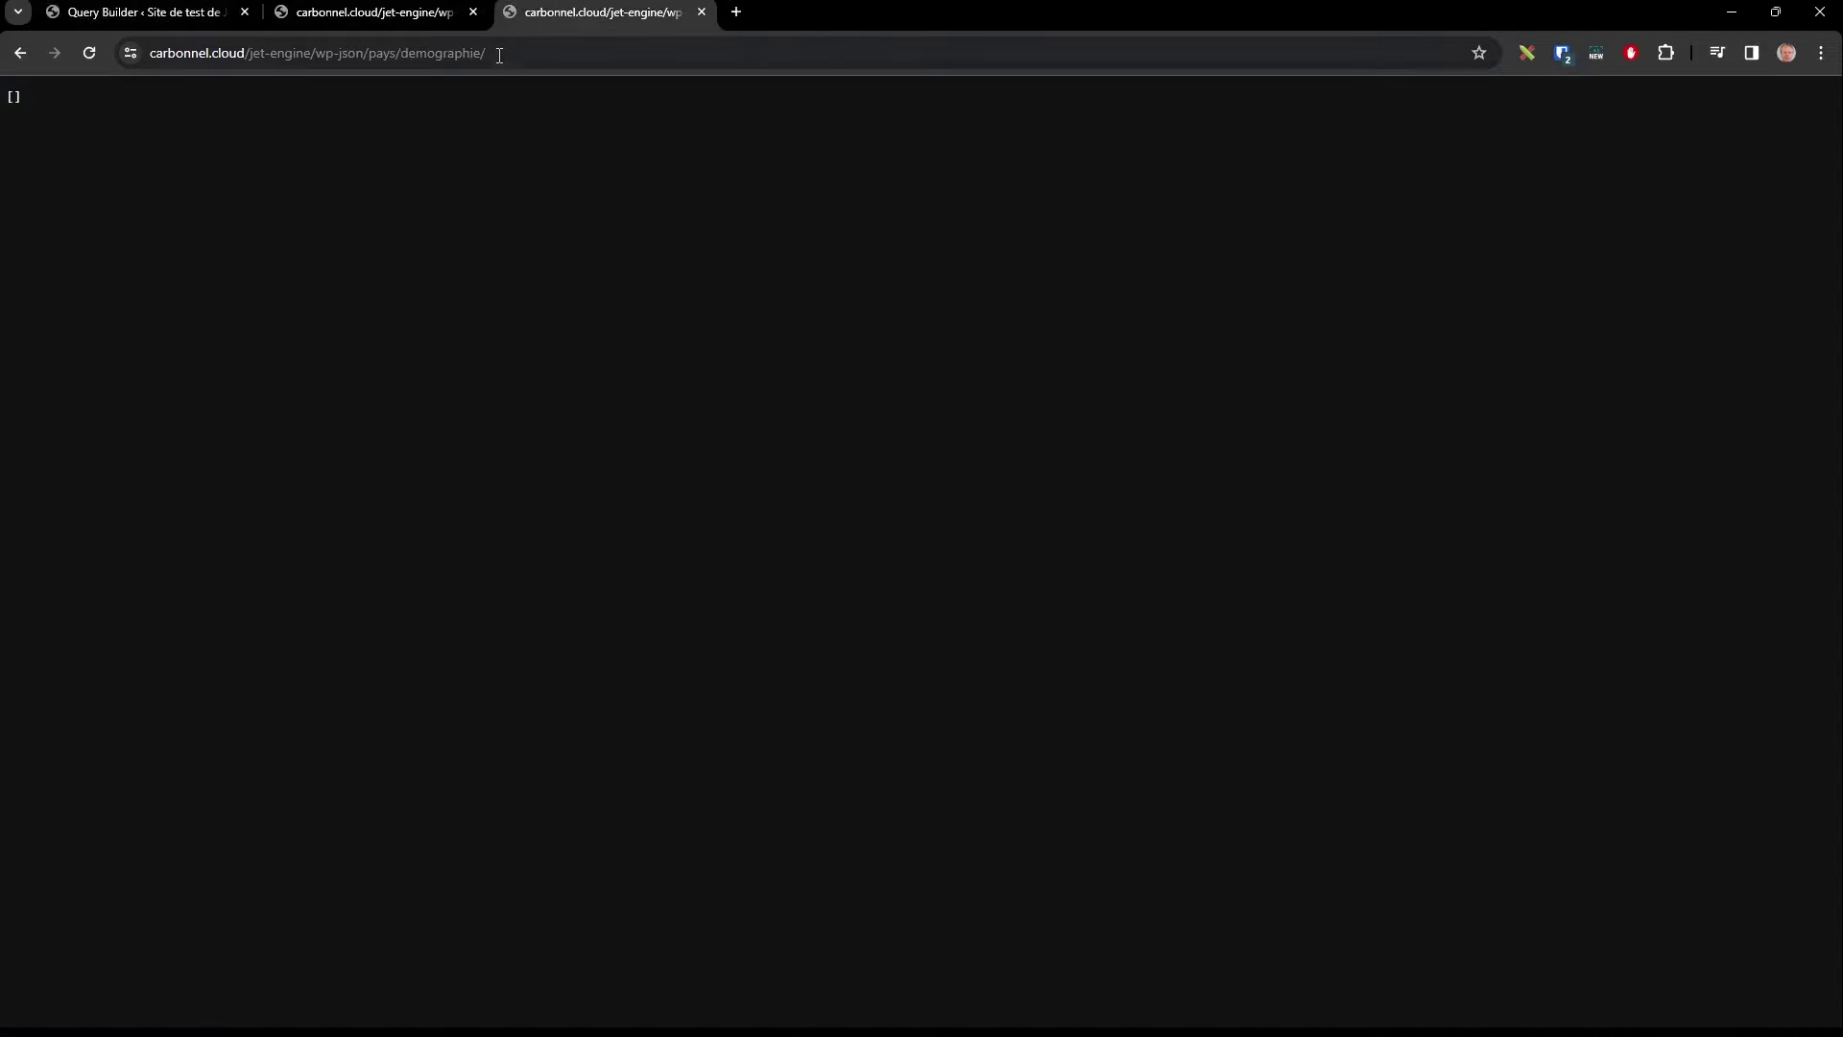
Step: Reopen the RequeteDensités query from the queries list and check which content type it draws its data from
{"action": "left_click", "coordinate": [135, 12]}
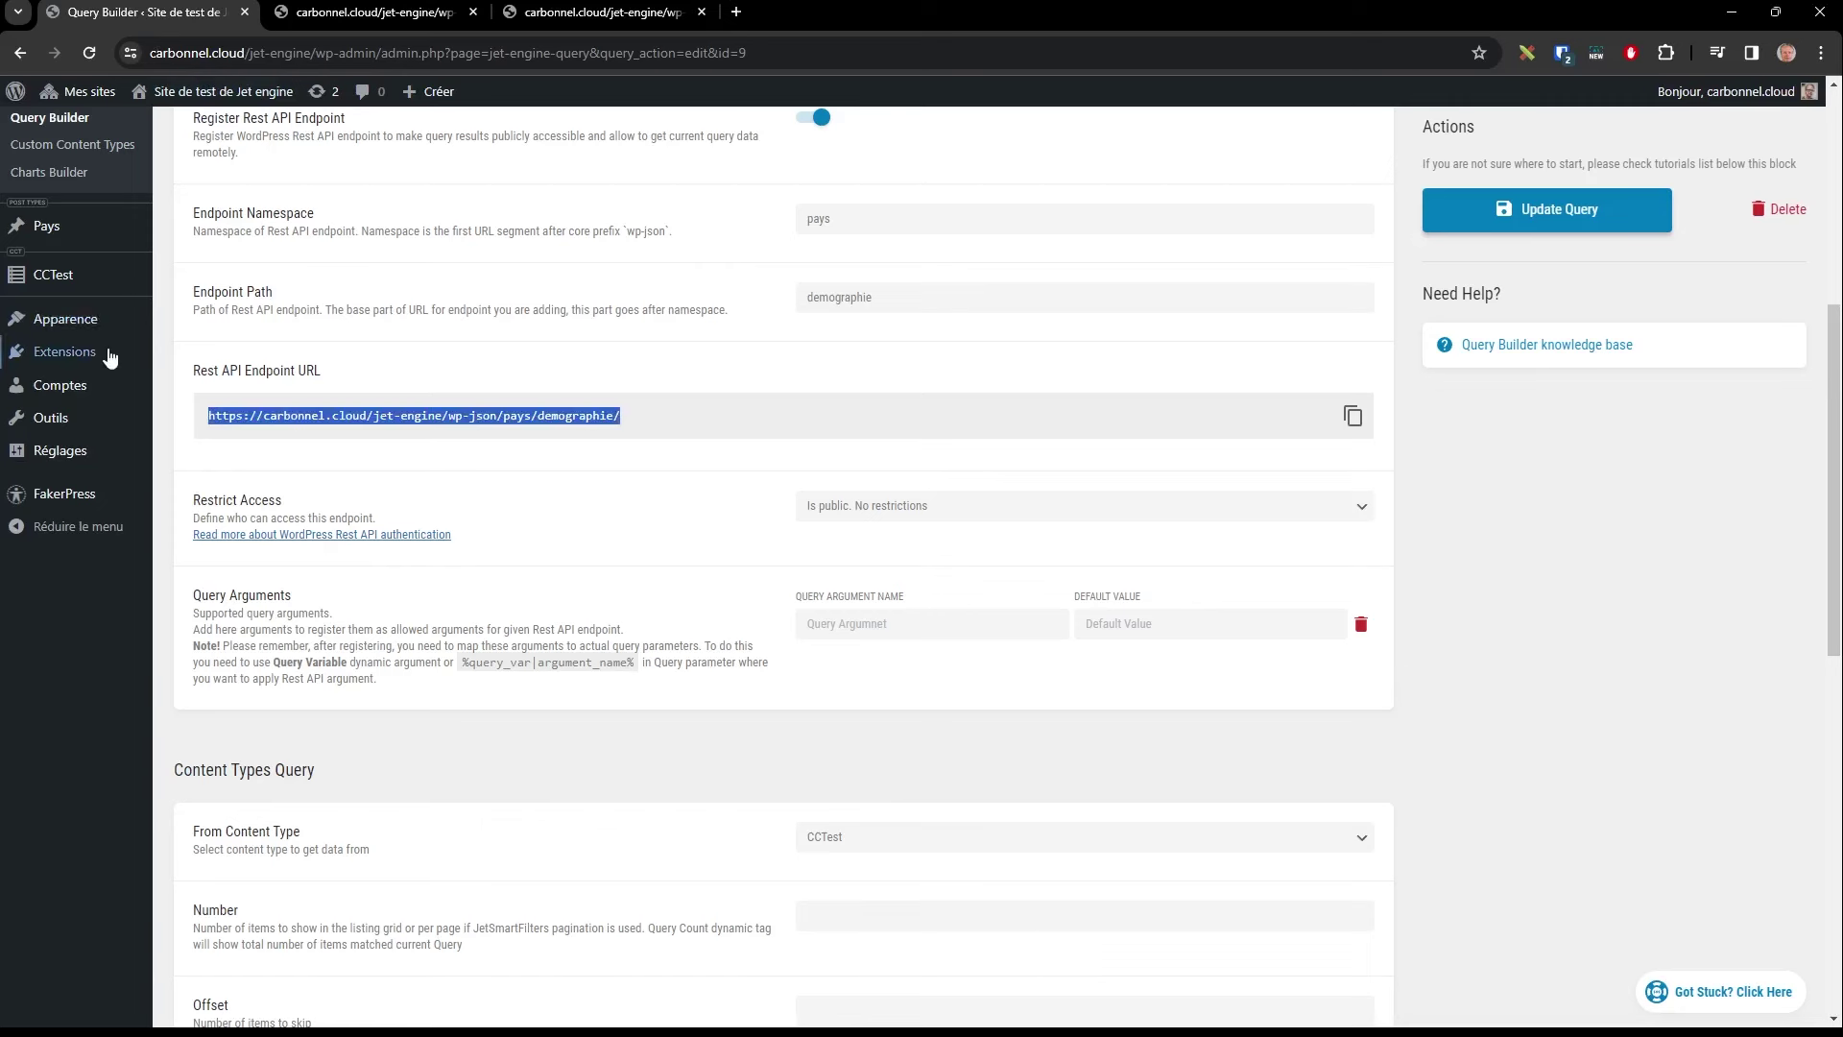
{"action": "scroll", "coordinate": [77, 183], "scroll_direction": "up", "scroll_amount": 2}
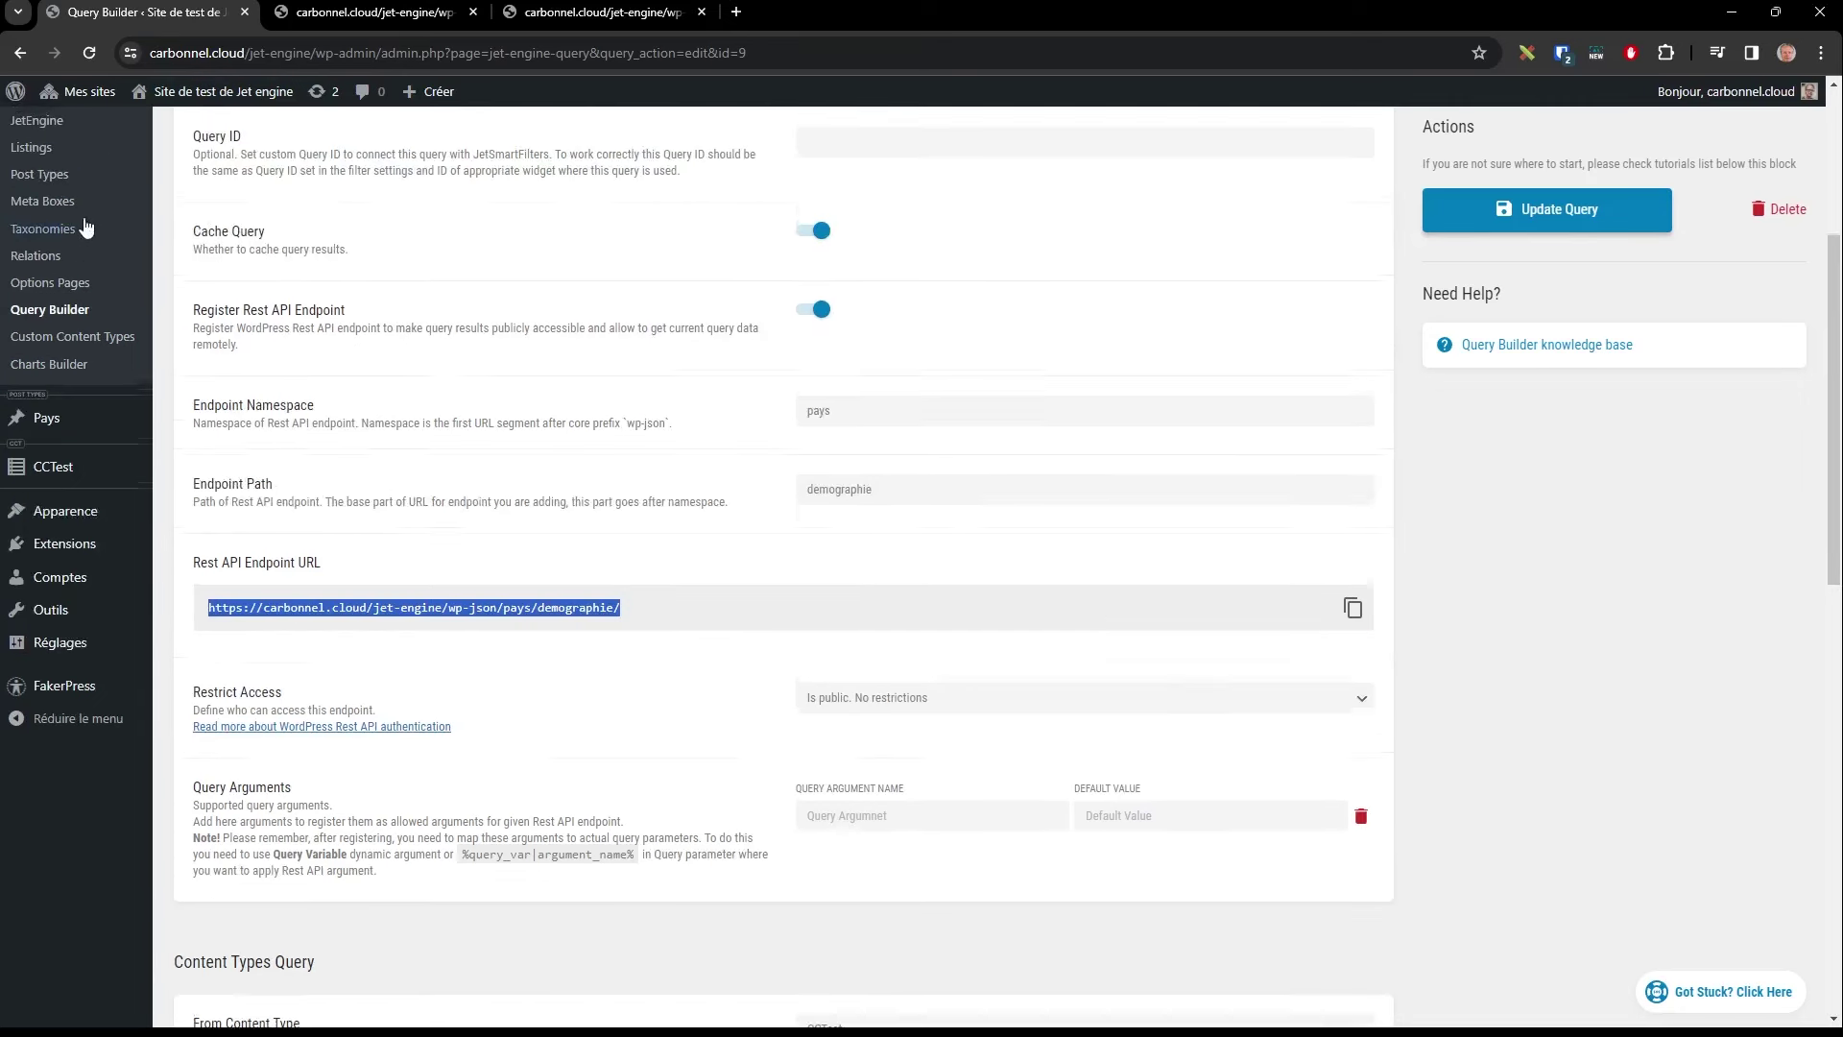
{"action": "left_click", "coordinate": [54, 309]}
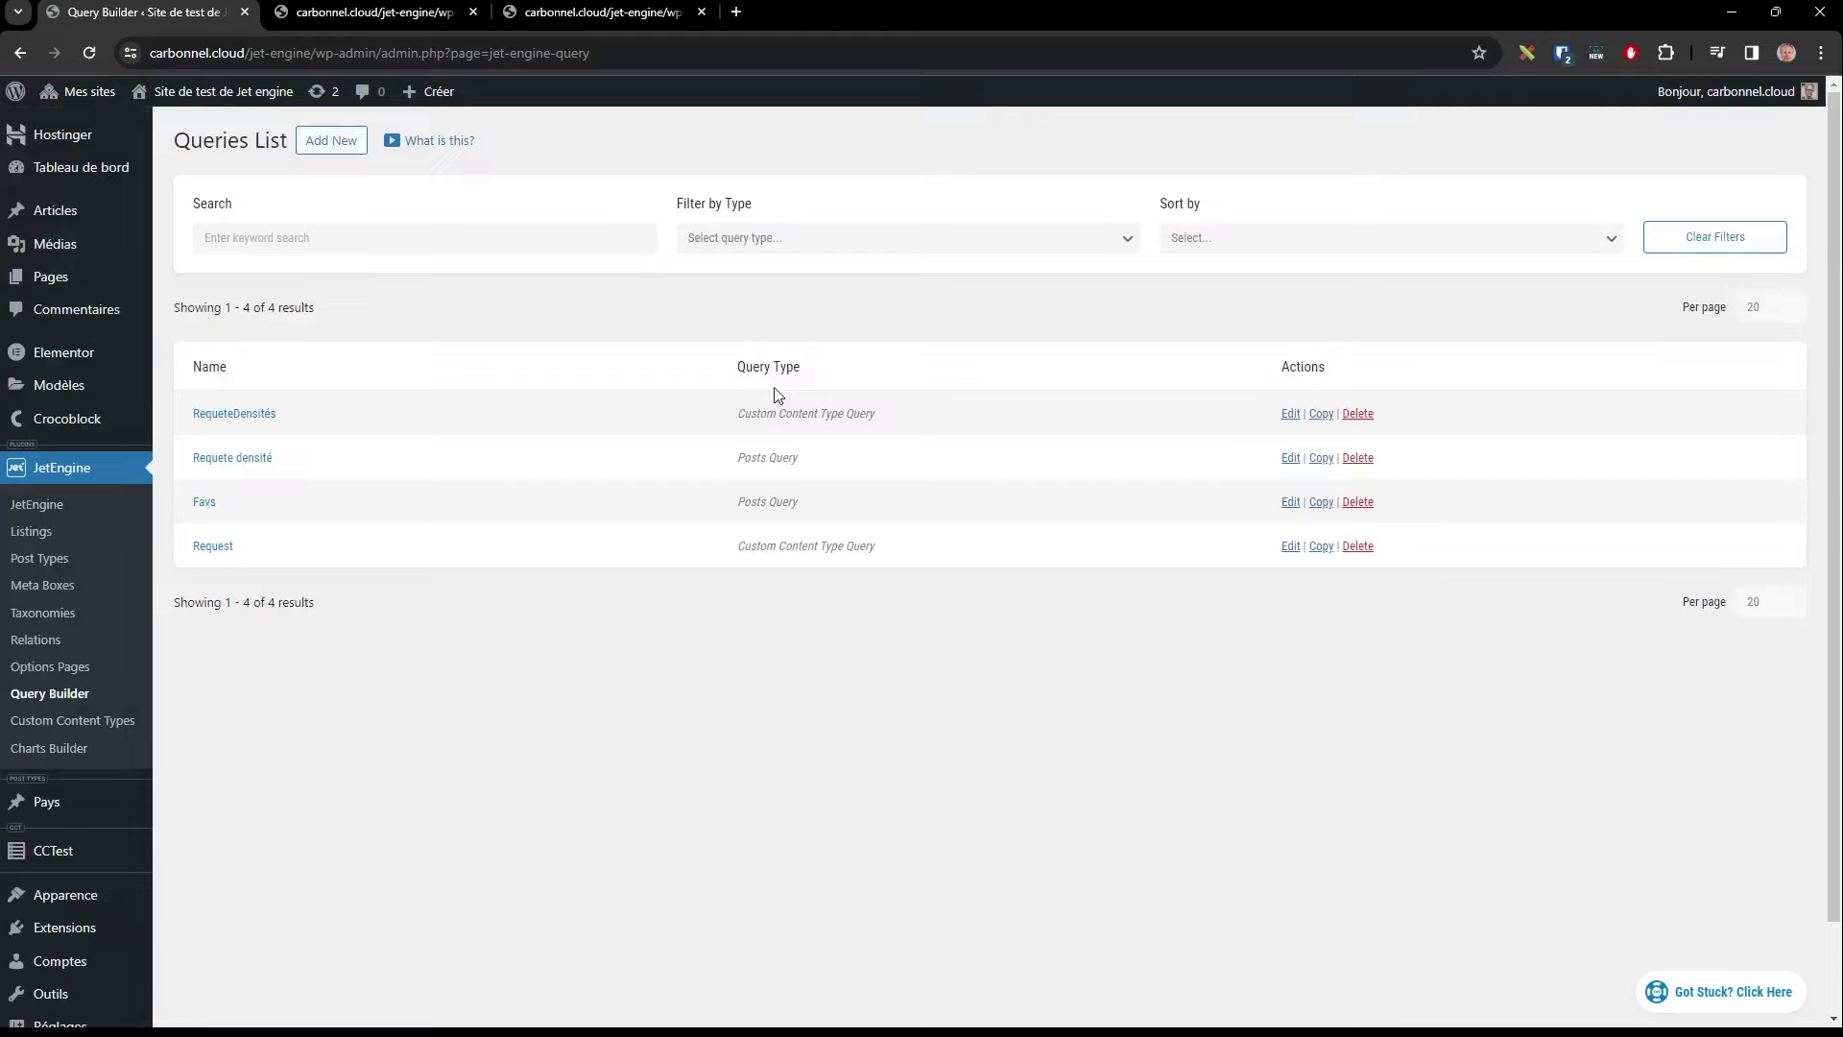
{"action": "left_click", "coordinate": [253, 414]}
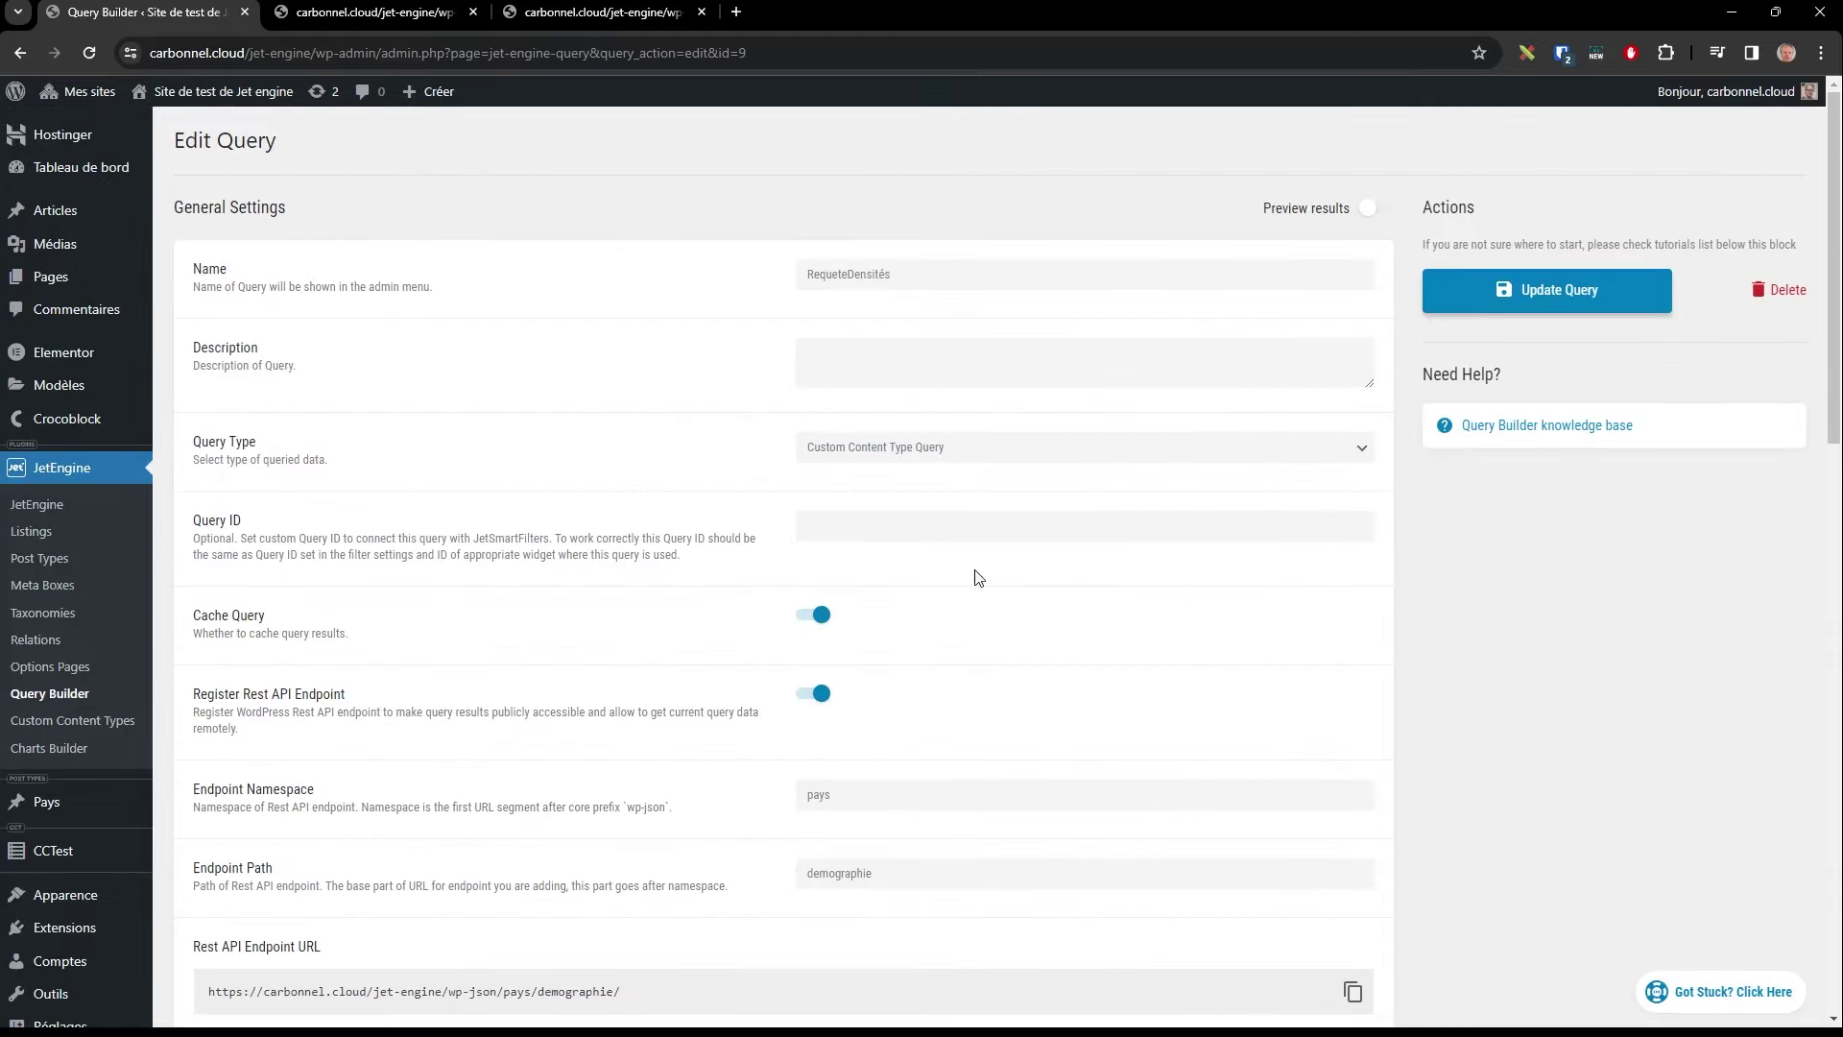
{"action": "scroll", "coordinate": [977, 576], "scroll_direction": "down", "scroll_amount": 2}
{"action": "scroll", "coordinate": [816, 700], "scroll_direction": "down", "scroll_amount": 3}
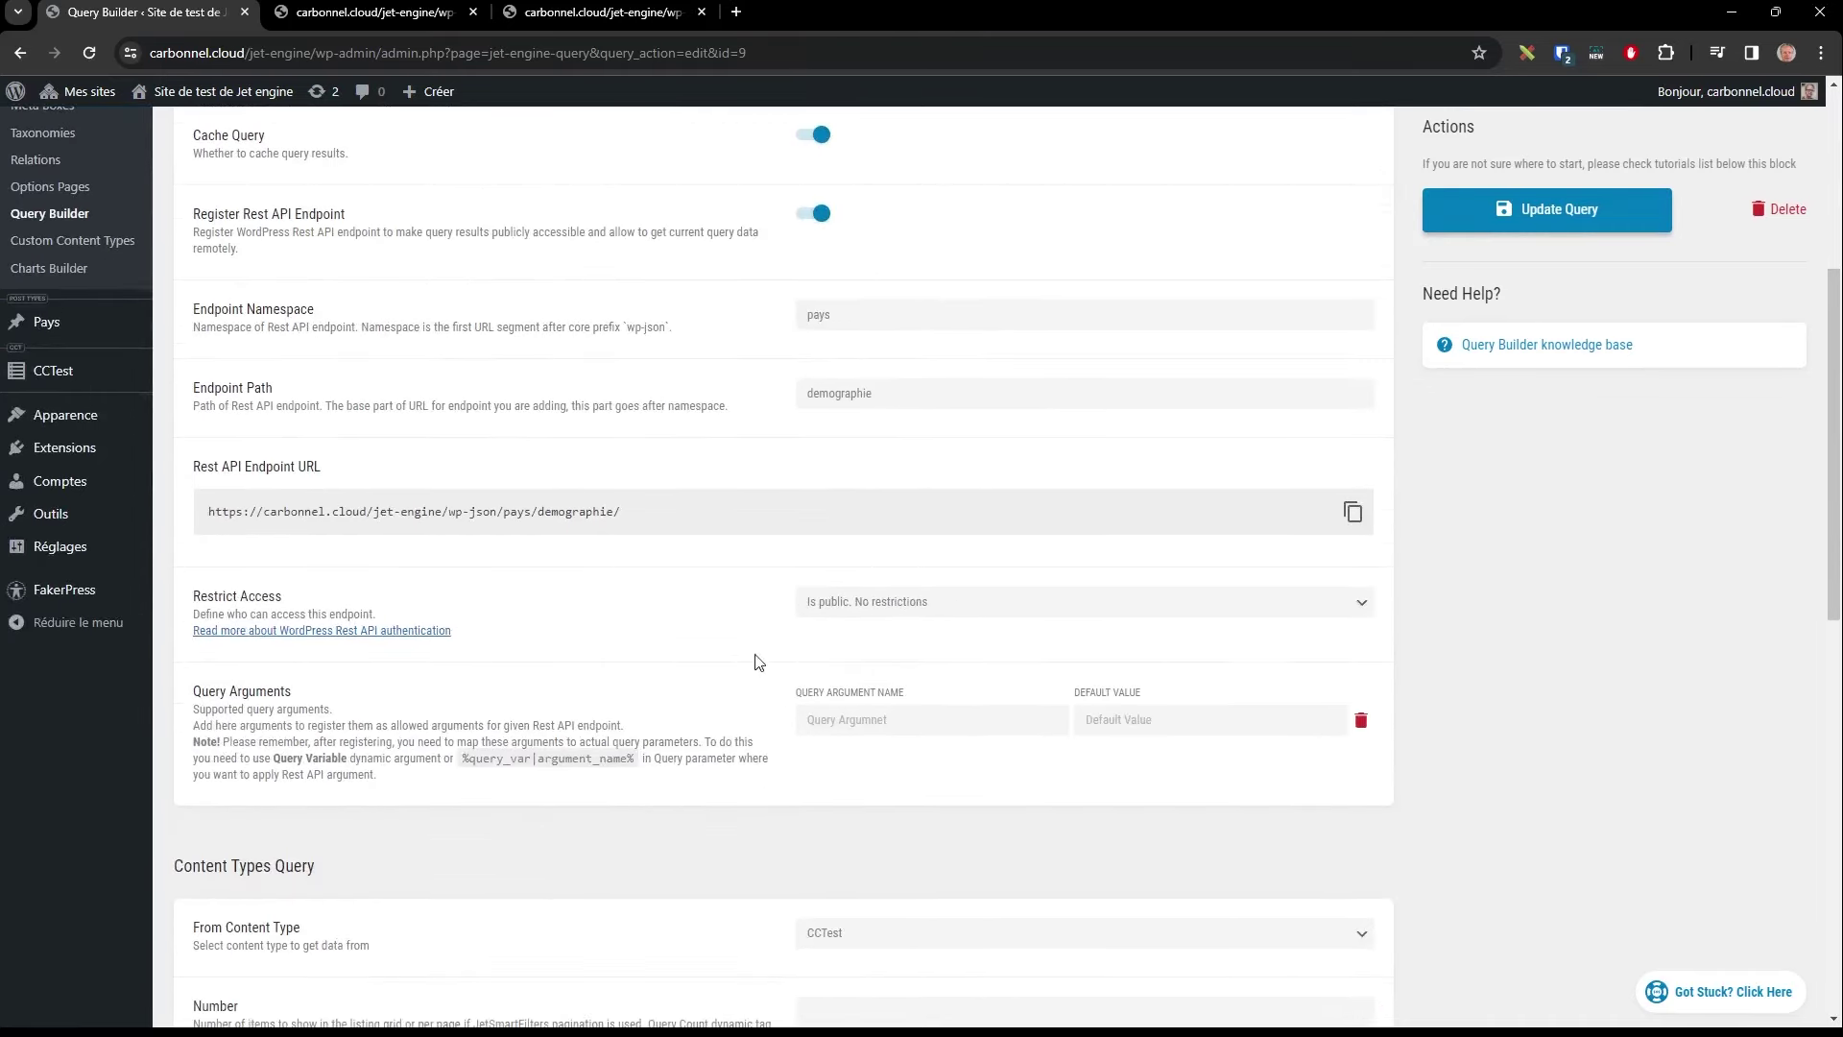
{"action": "scroll", "coordinate": [711, 601], "scroll_direction": "down", "scroll_amount": 2}
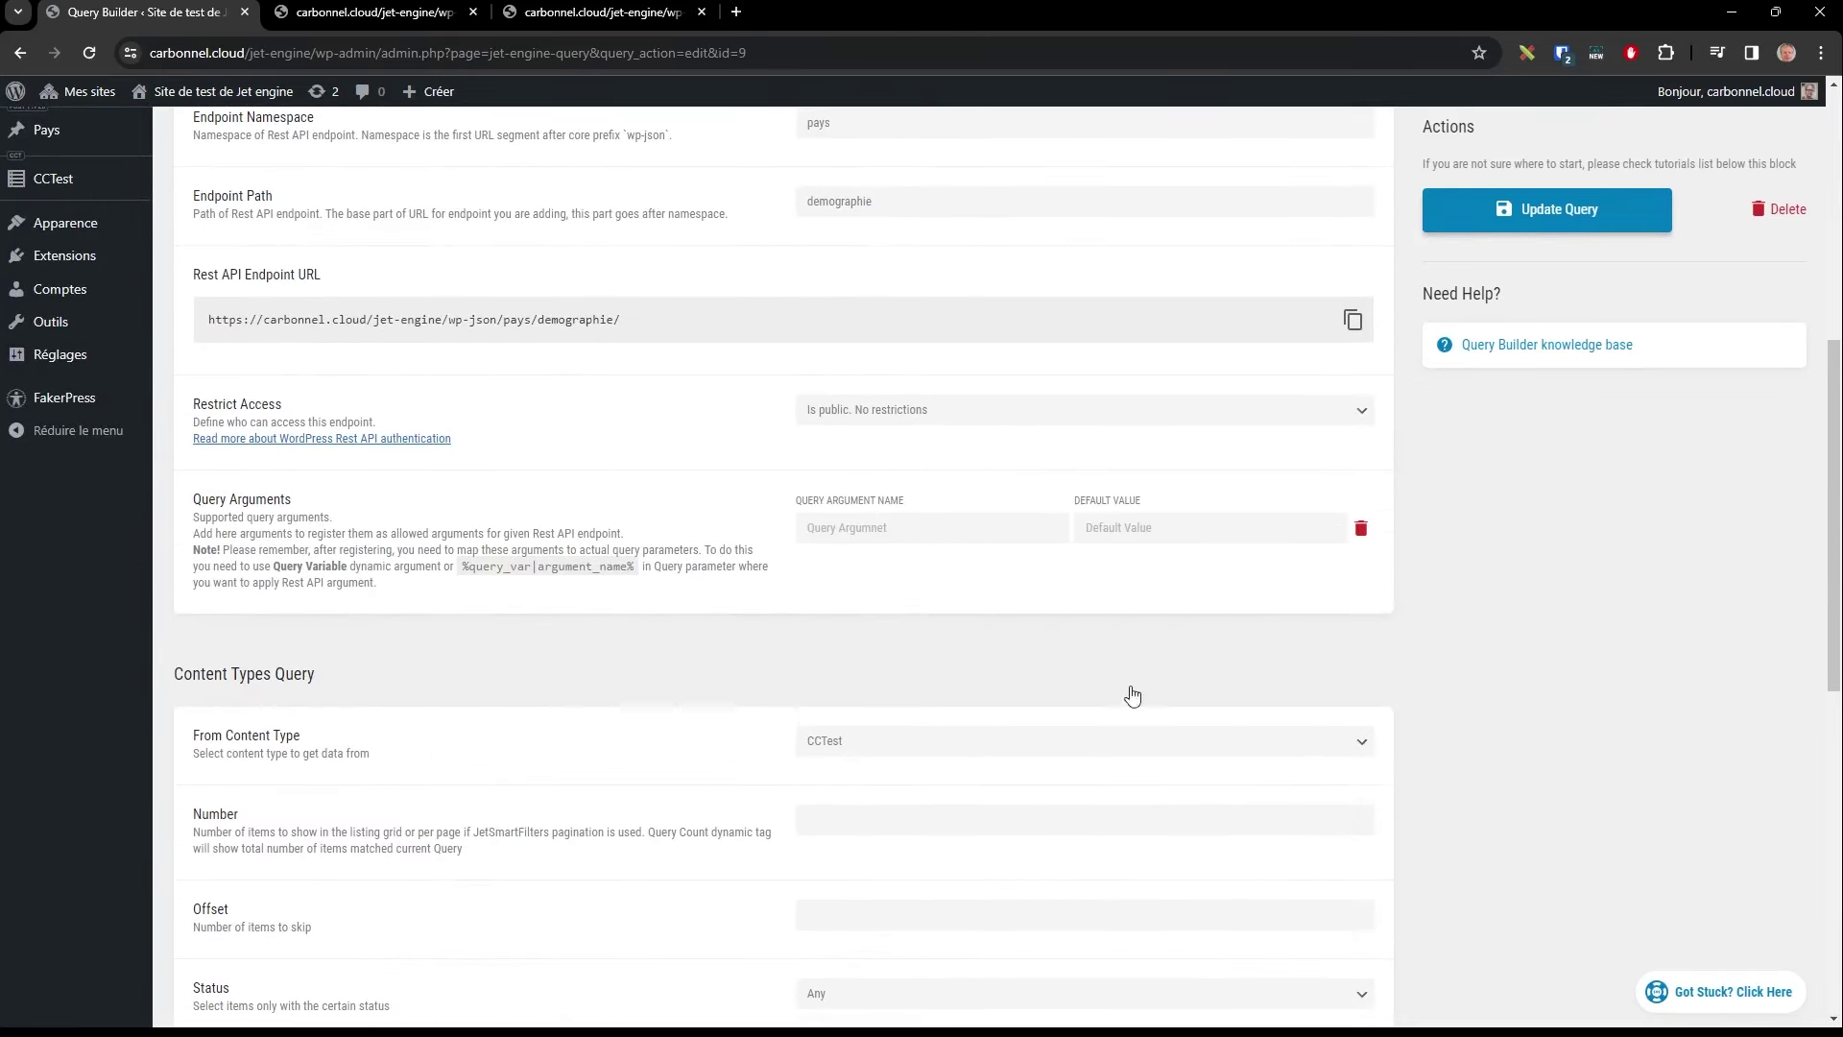
{"action": "scroll", "coordinate": [485, 601], "scroll_direction": "down", "scroll_amount": 2}
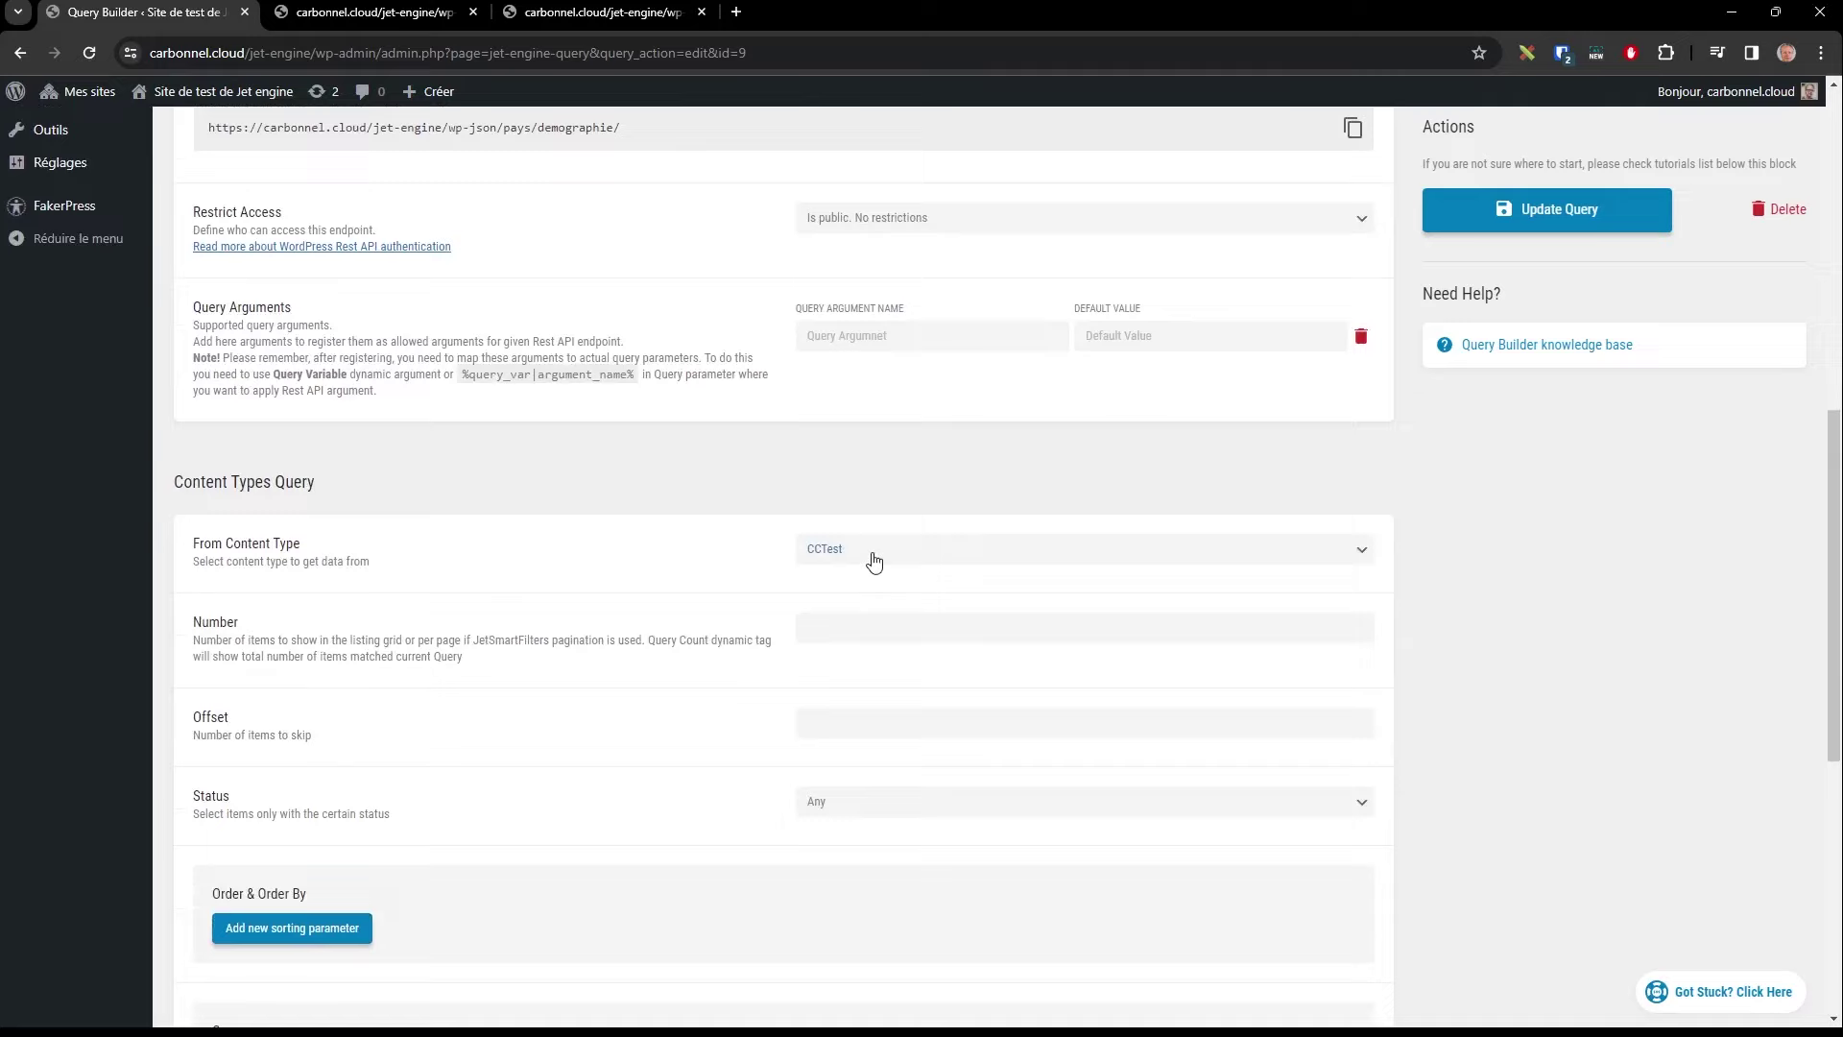
{"action": "left_click", "coordinate": [866, 553]}
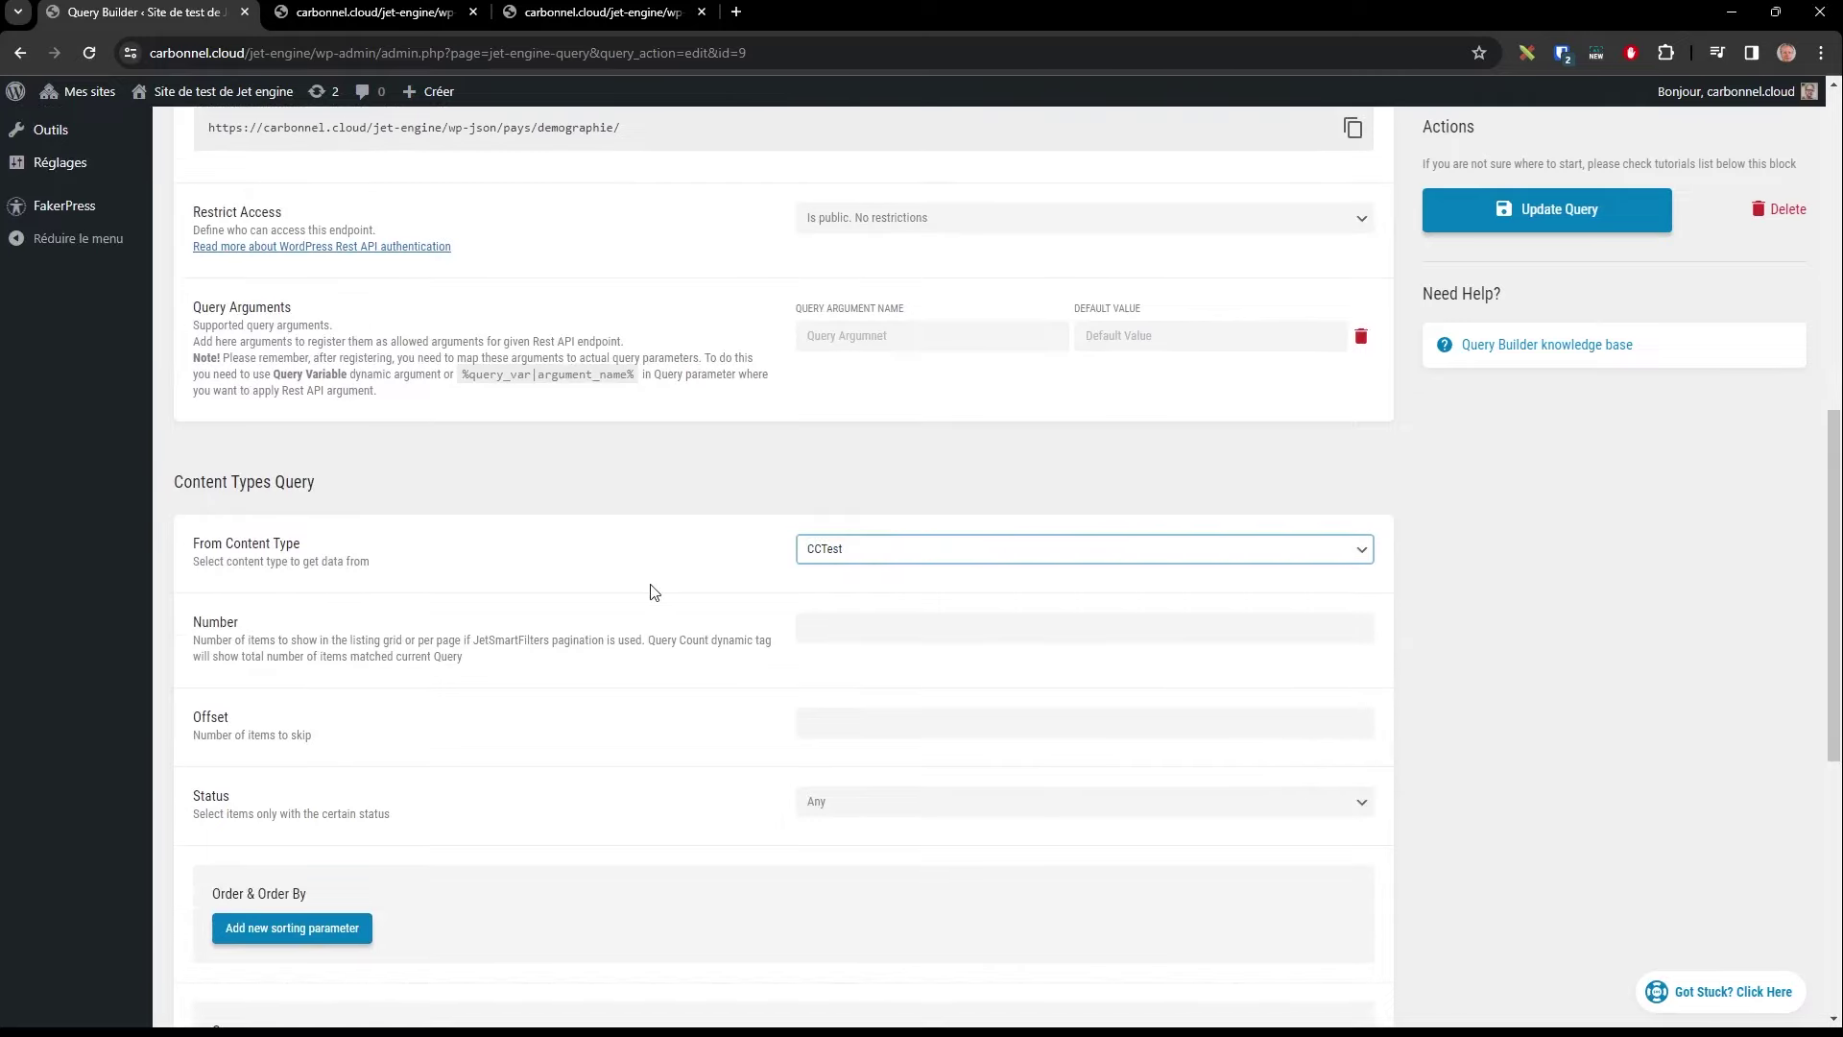
Step: Change the RequeteDensités query type to Posts Query
{"action": "scroll", "coordinate": [651, 590], "scroll_direction": "up", "scroll_amount": 2}
{"action": "scroll", "coordinate": [650, 592], "scroll_direction": "up", "scroll_amount": 2}
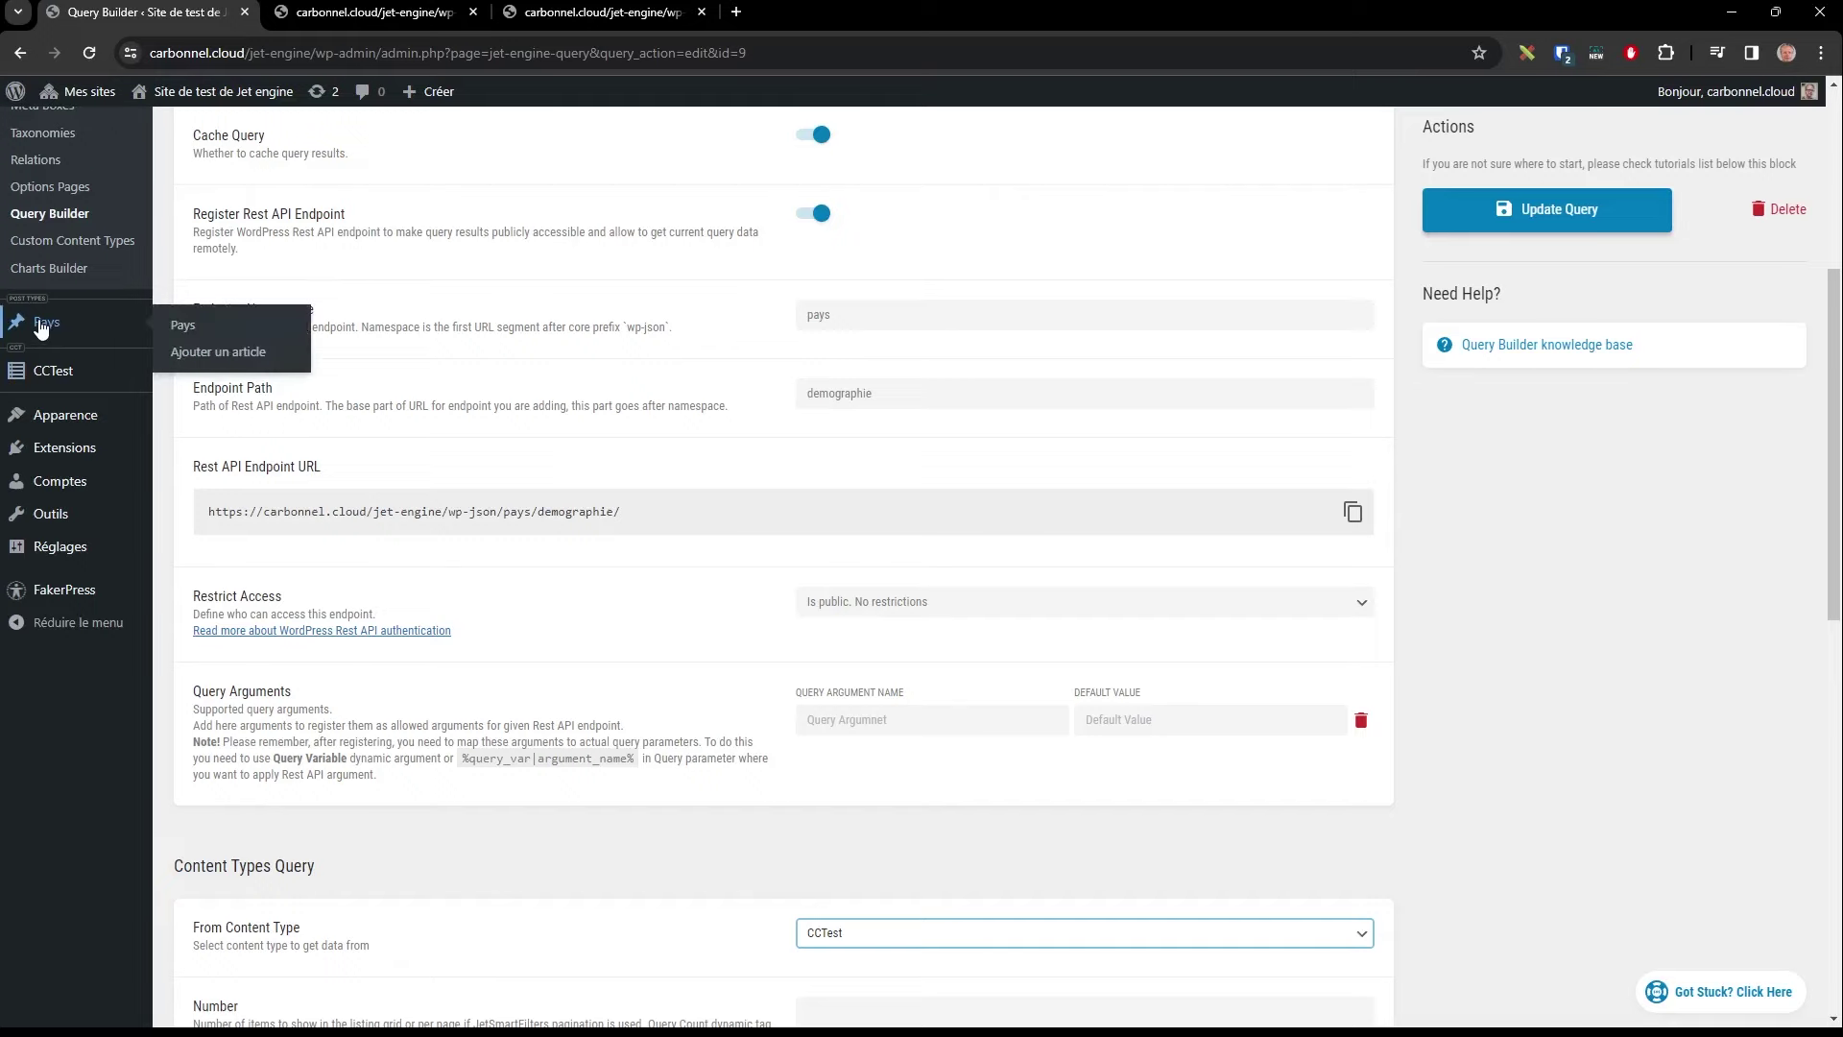
{"action": "scroll", "coordinate": [743, 566], "scroll_direction": "up", "scroll_amount": 5}
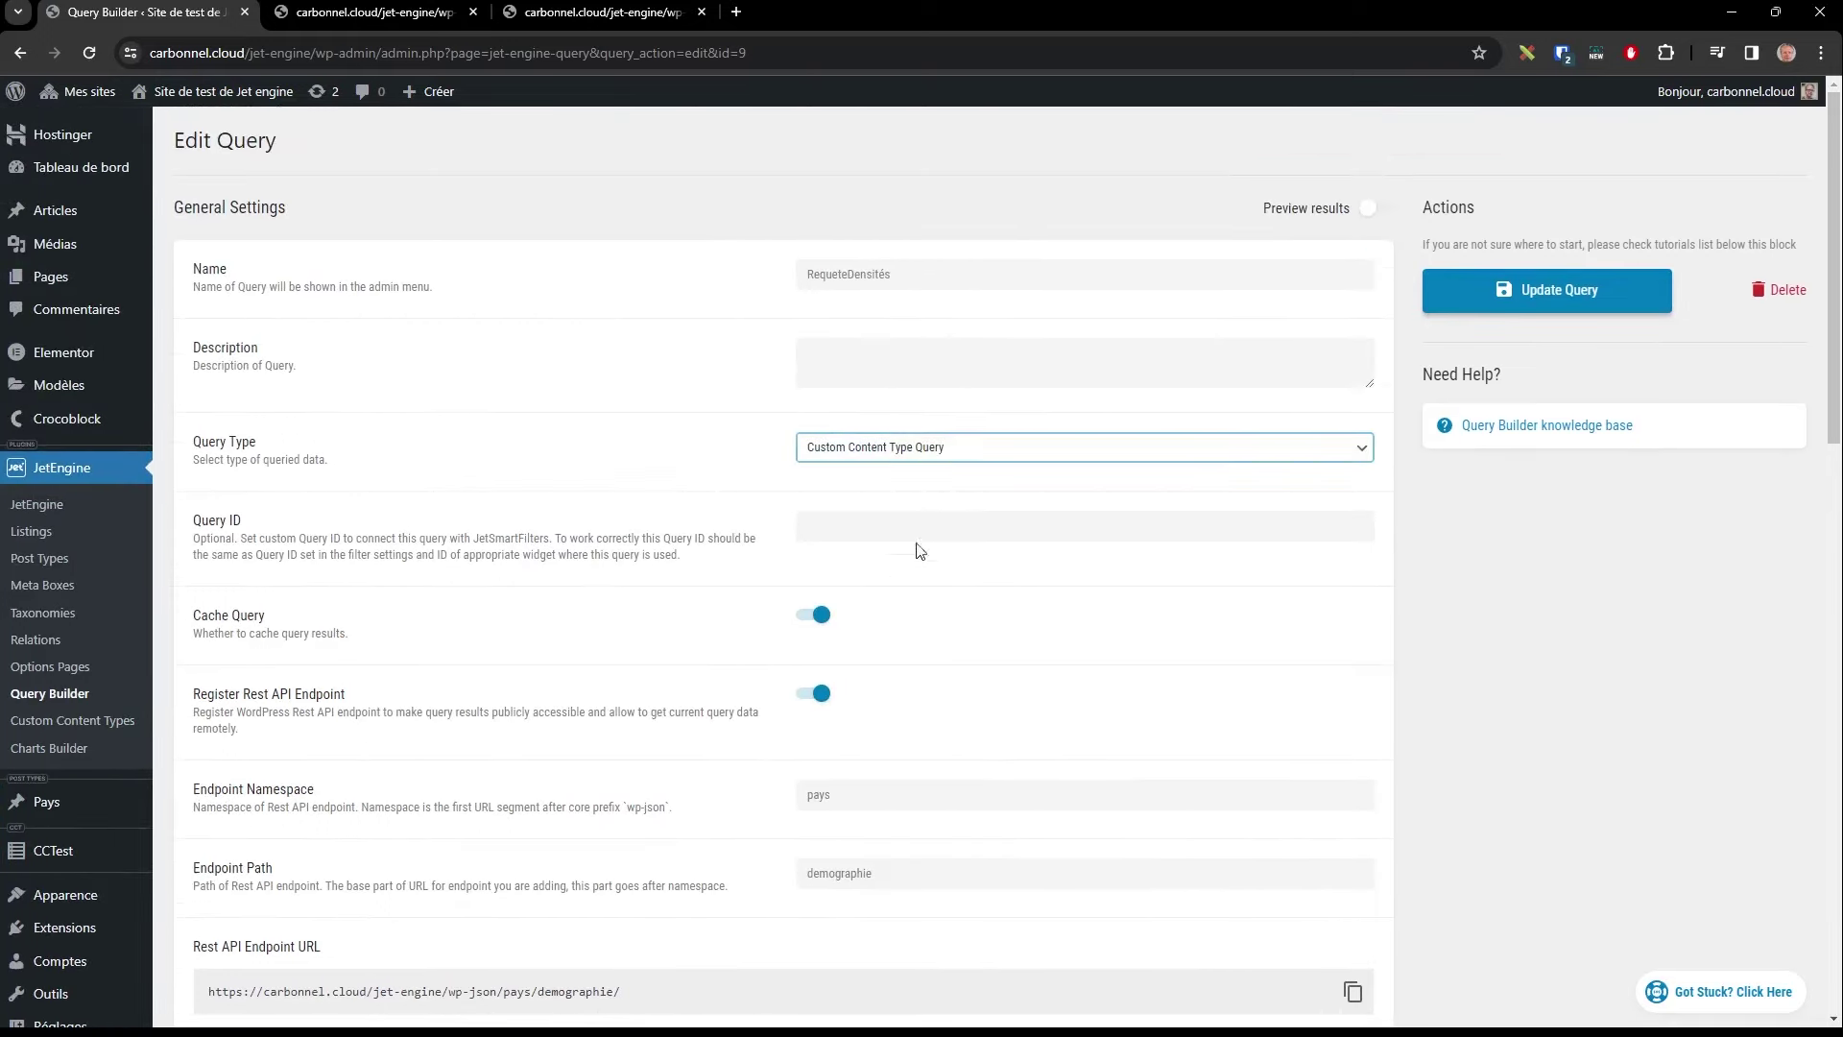
{"action": "key", "text": "p"}
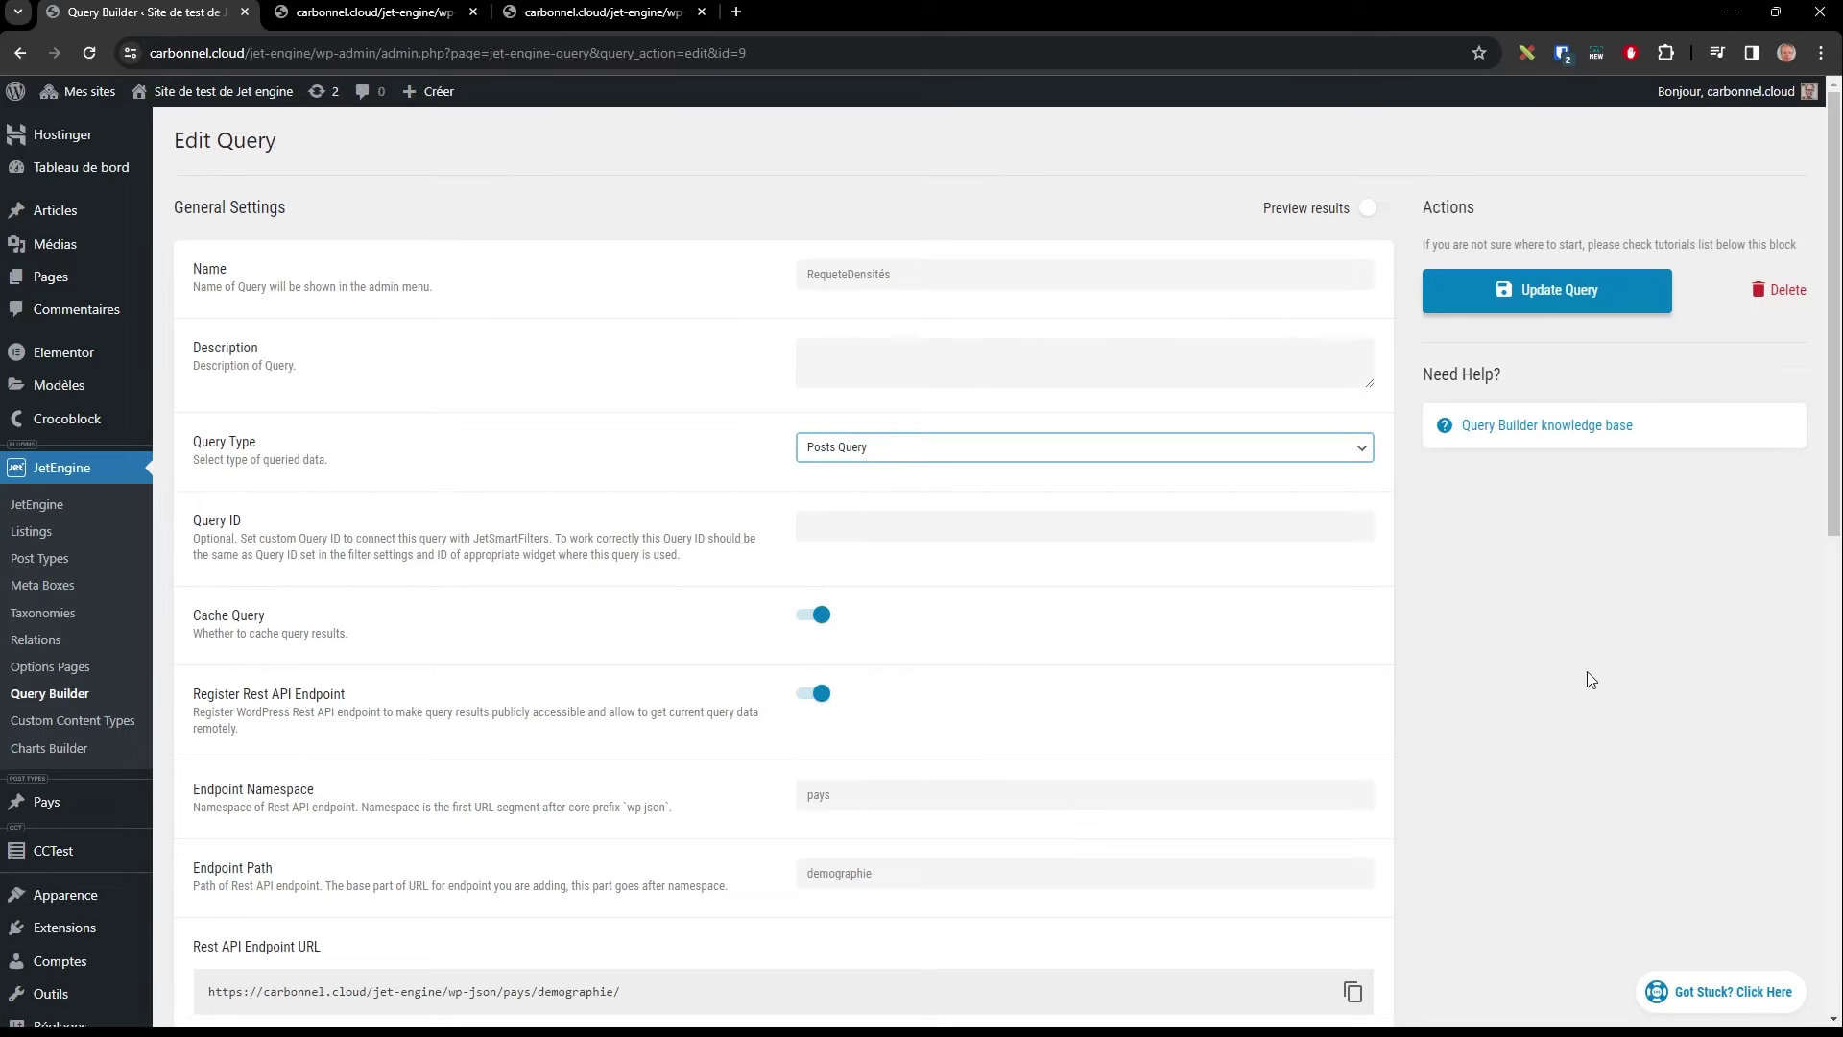
Step: Set the Posts Query's post type to Pays and its post status to Publish
{"action": "scroll", "coordinate": [1590, 680], "scroll_direction": "down", "scroll_amount": 5}
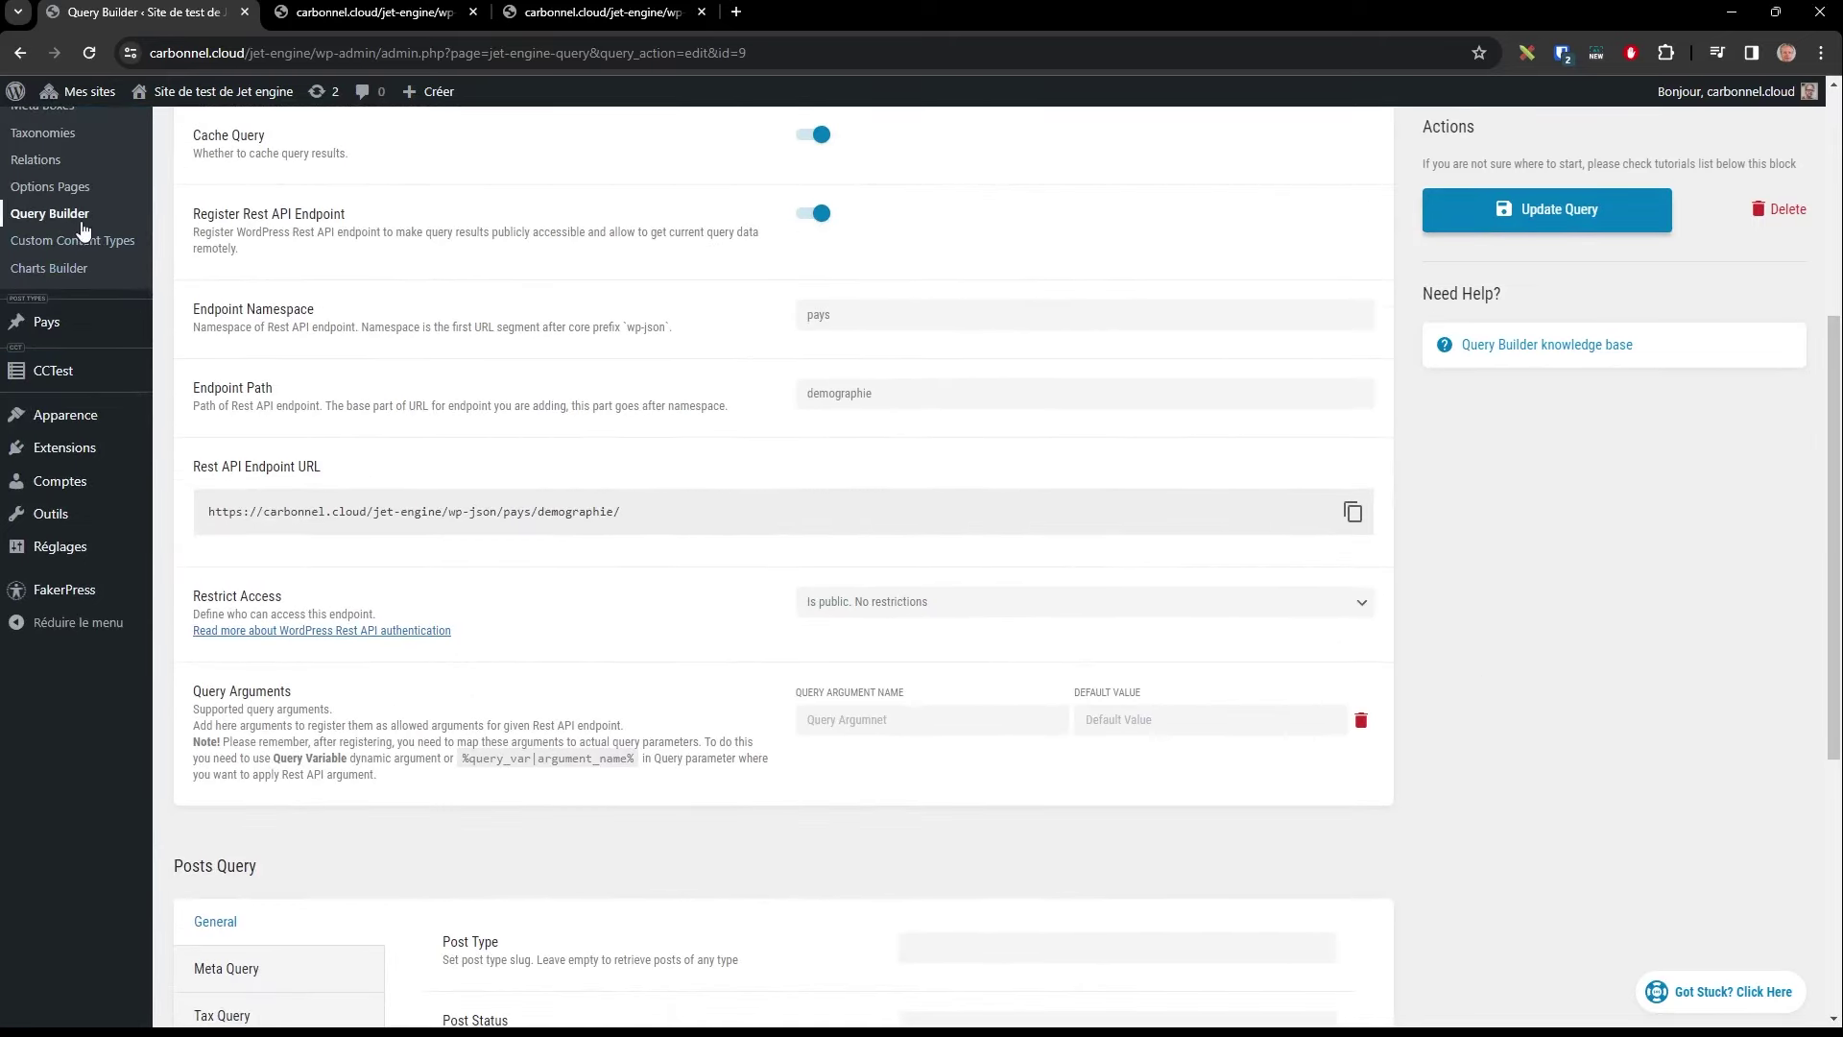
{"action": "mouse_move", "coordinate": [40, 319]}
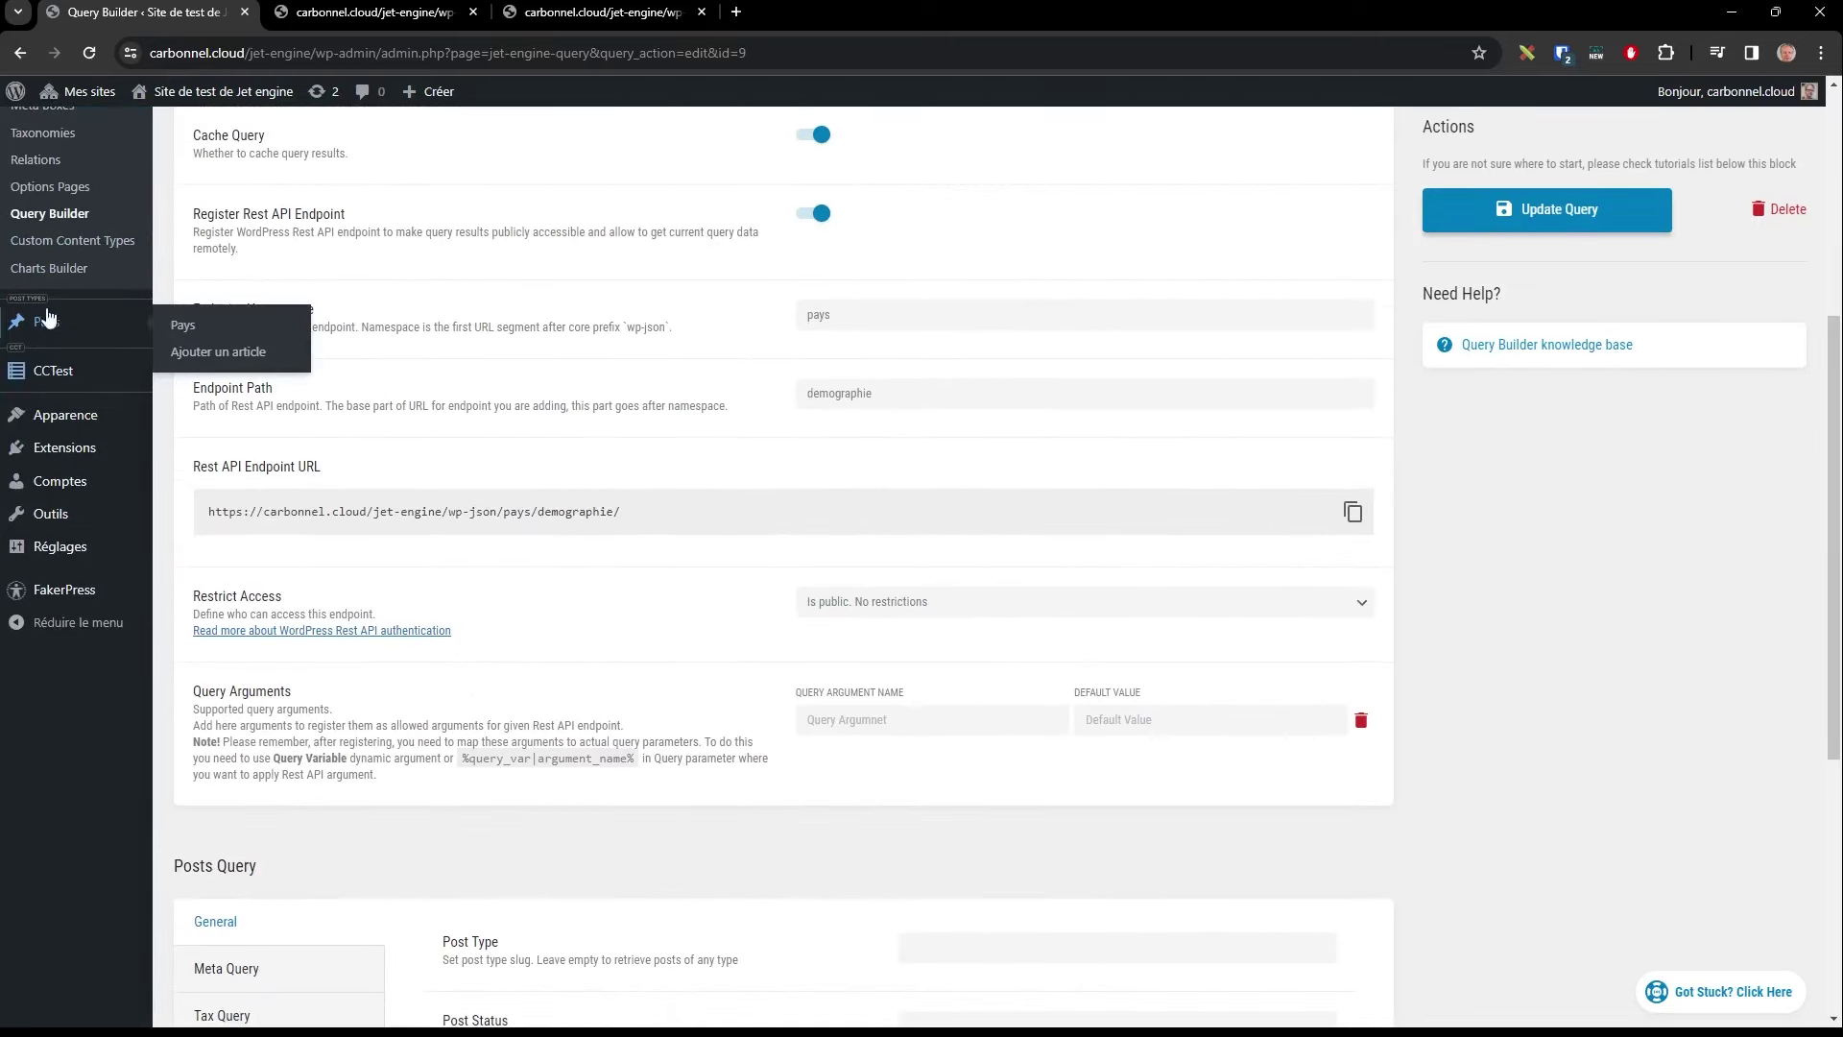
{"action": "scroll", "coordinate": [1584, 643], "scroll_direction": "down", "scroll_amount": 2}
{"action": "left_click", "coordinate": [1097, 759]}
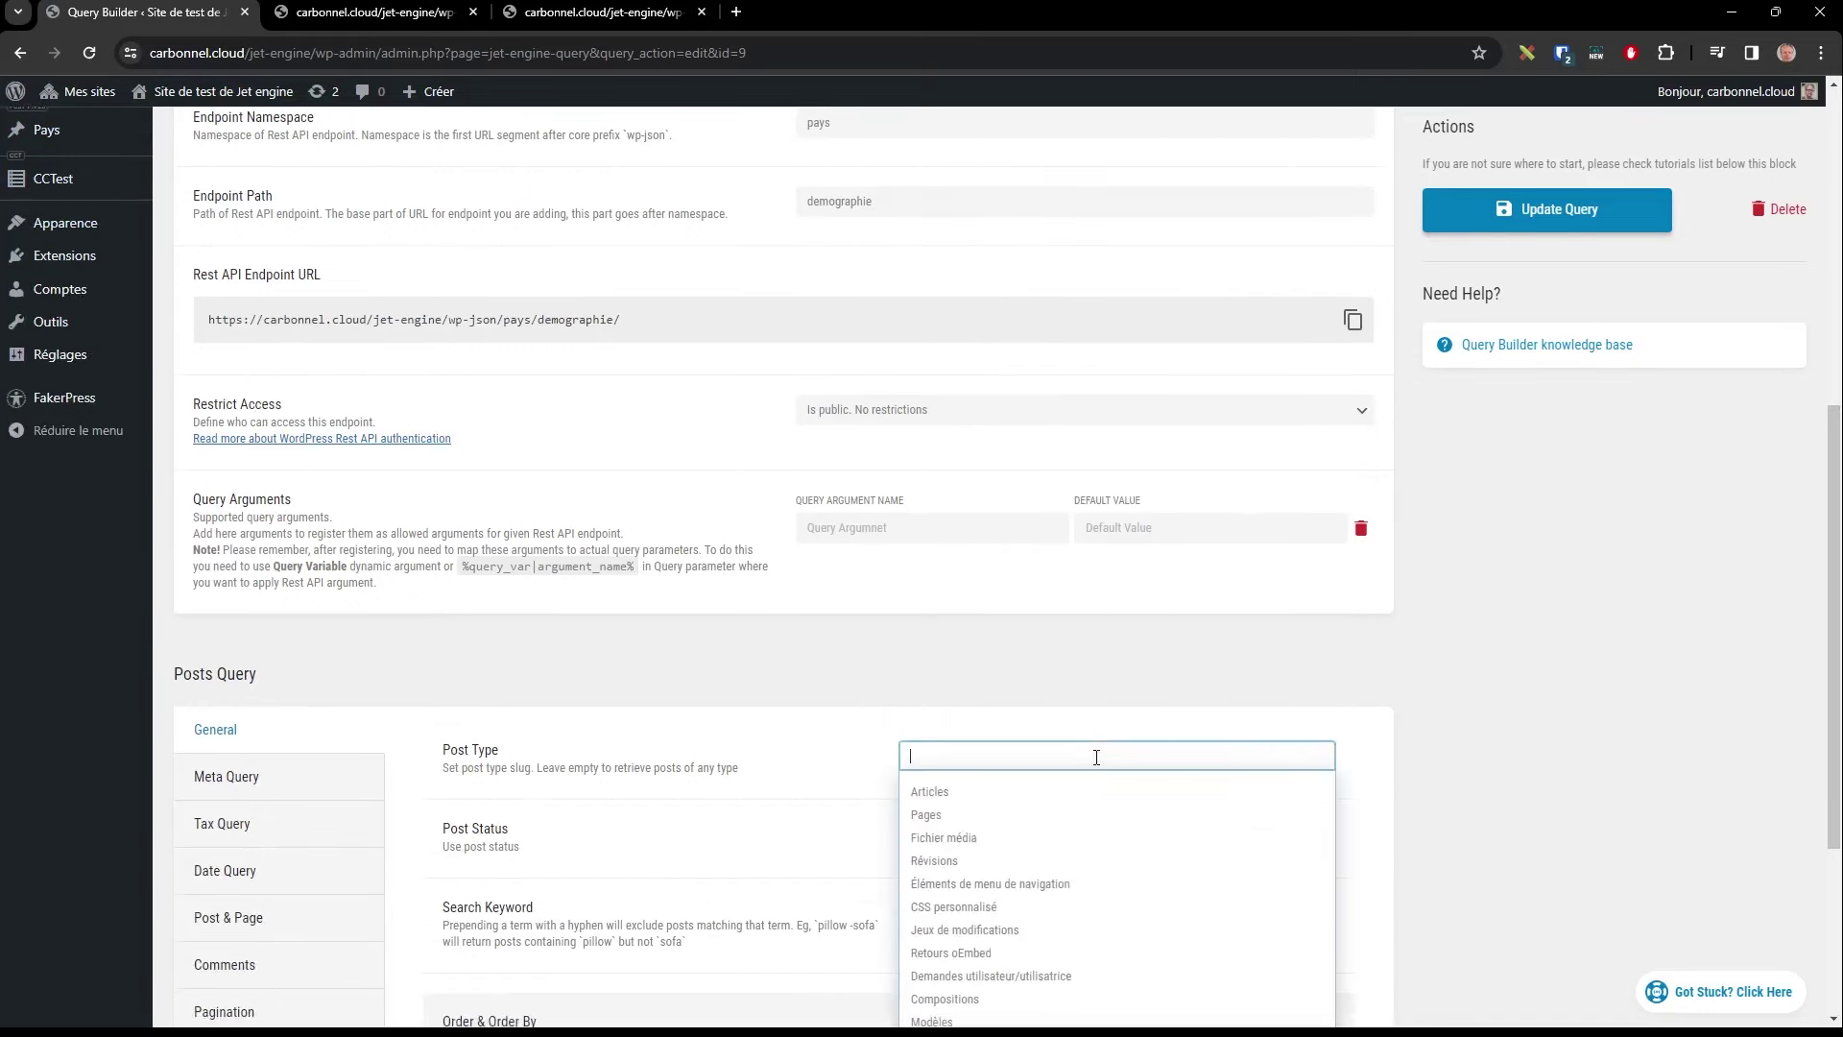
{"action": "scroll", "coordinate": [1200, 749], "scroll_direction": "down", "scroll_amount": 3}
{"action": "scroll", "coordinate": [1055, 864], "scroll_direction": "down", "scroll_amount": 1}
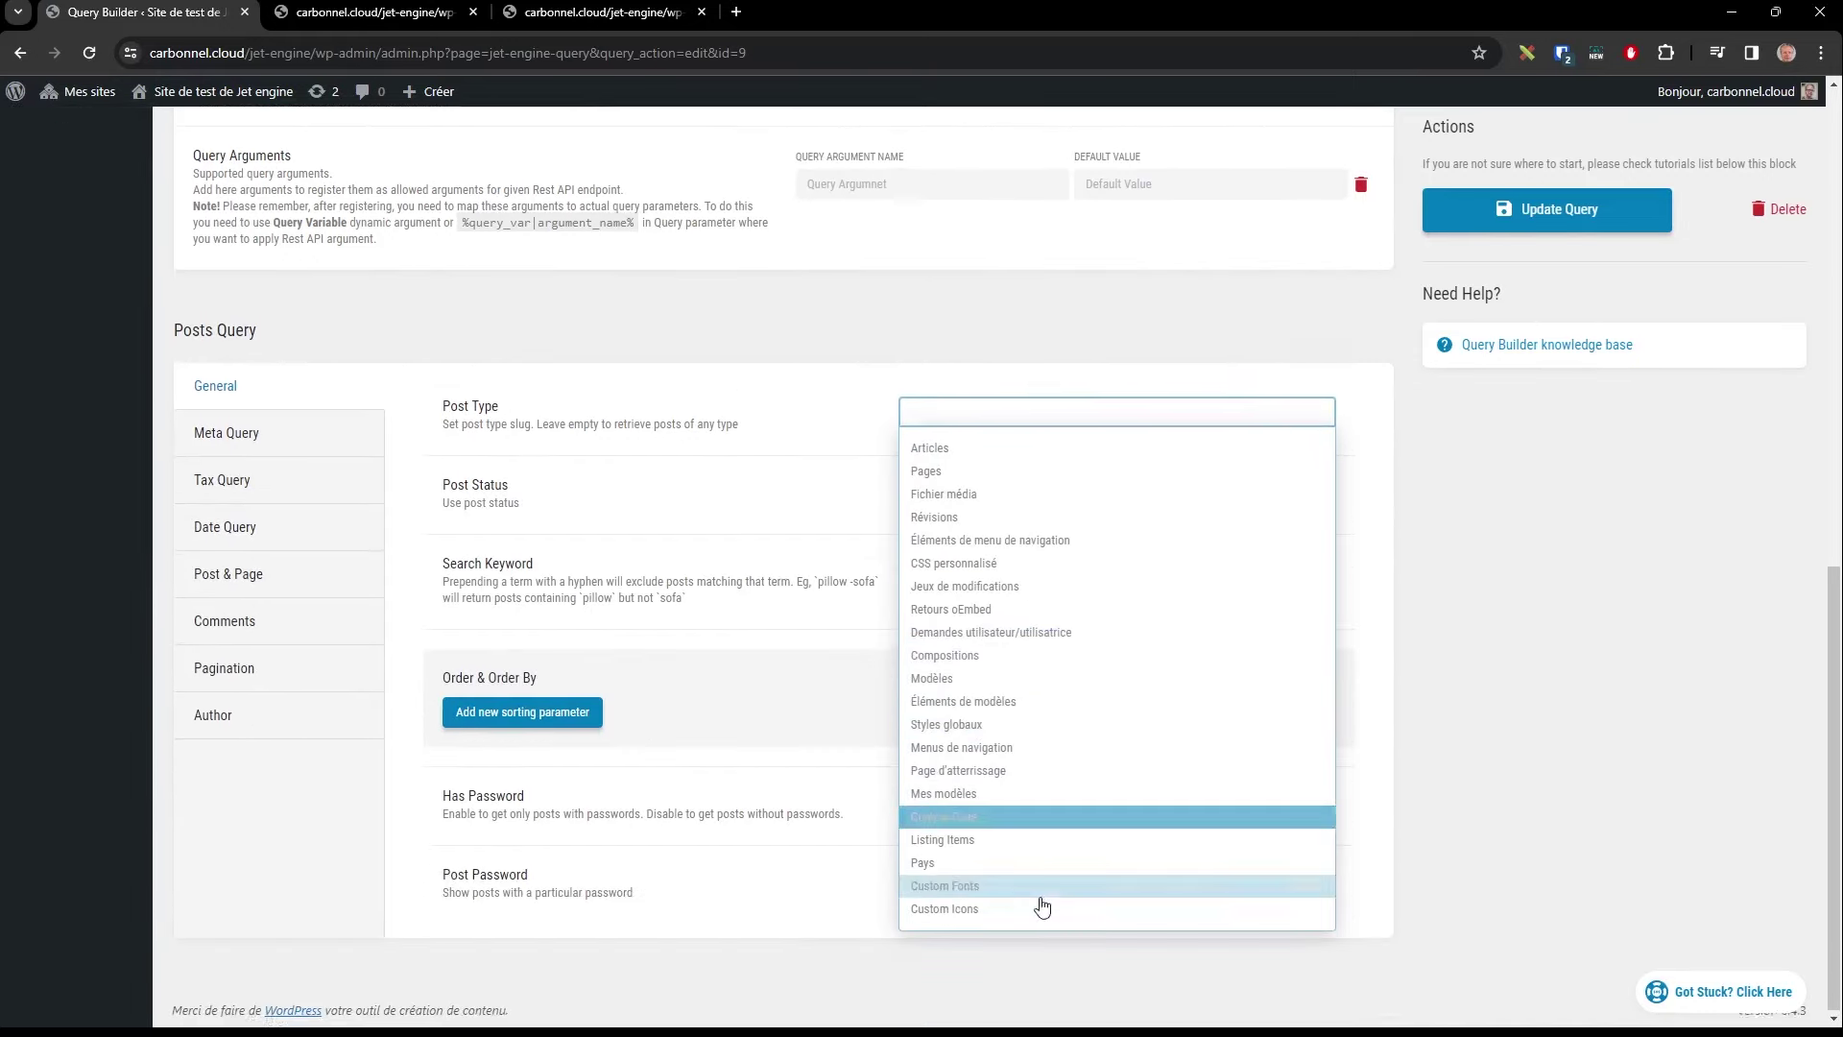
{"action": "left_click", "coordinate": [922, 860]}
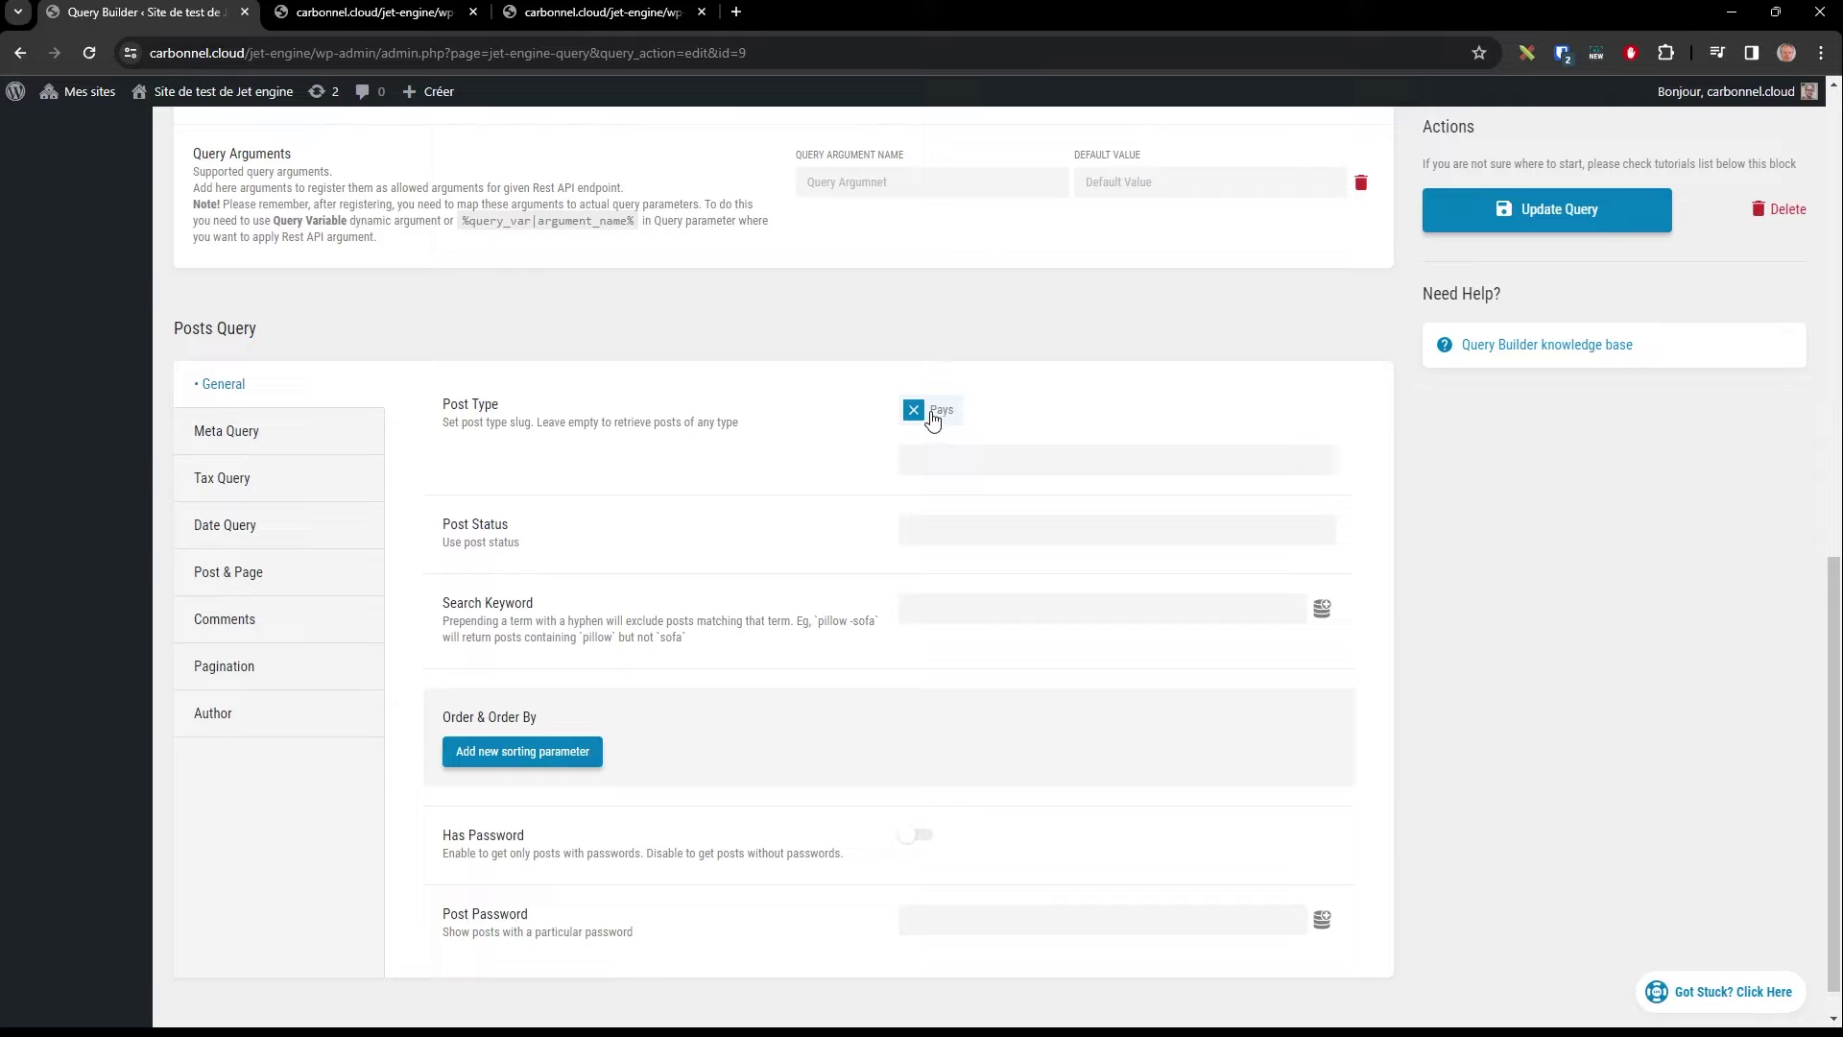
{"action": "left_click", "coordinate": [923, 523]}
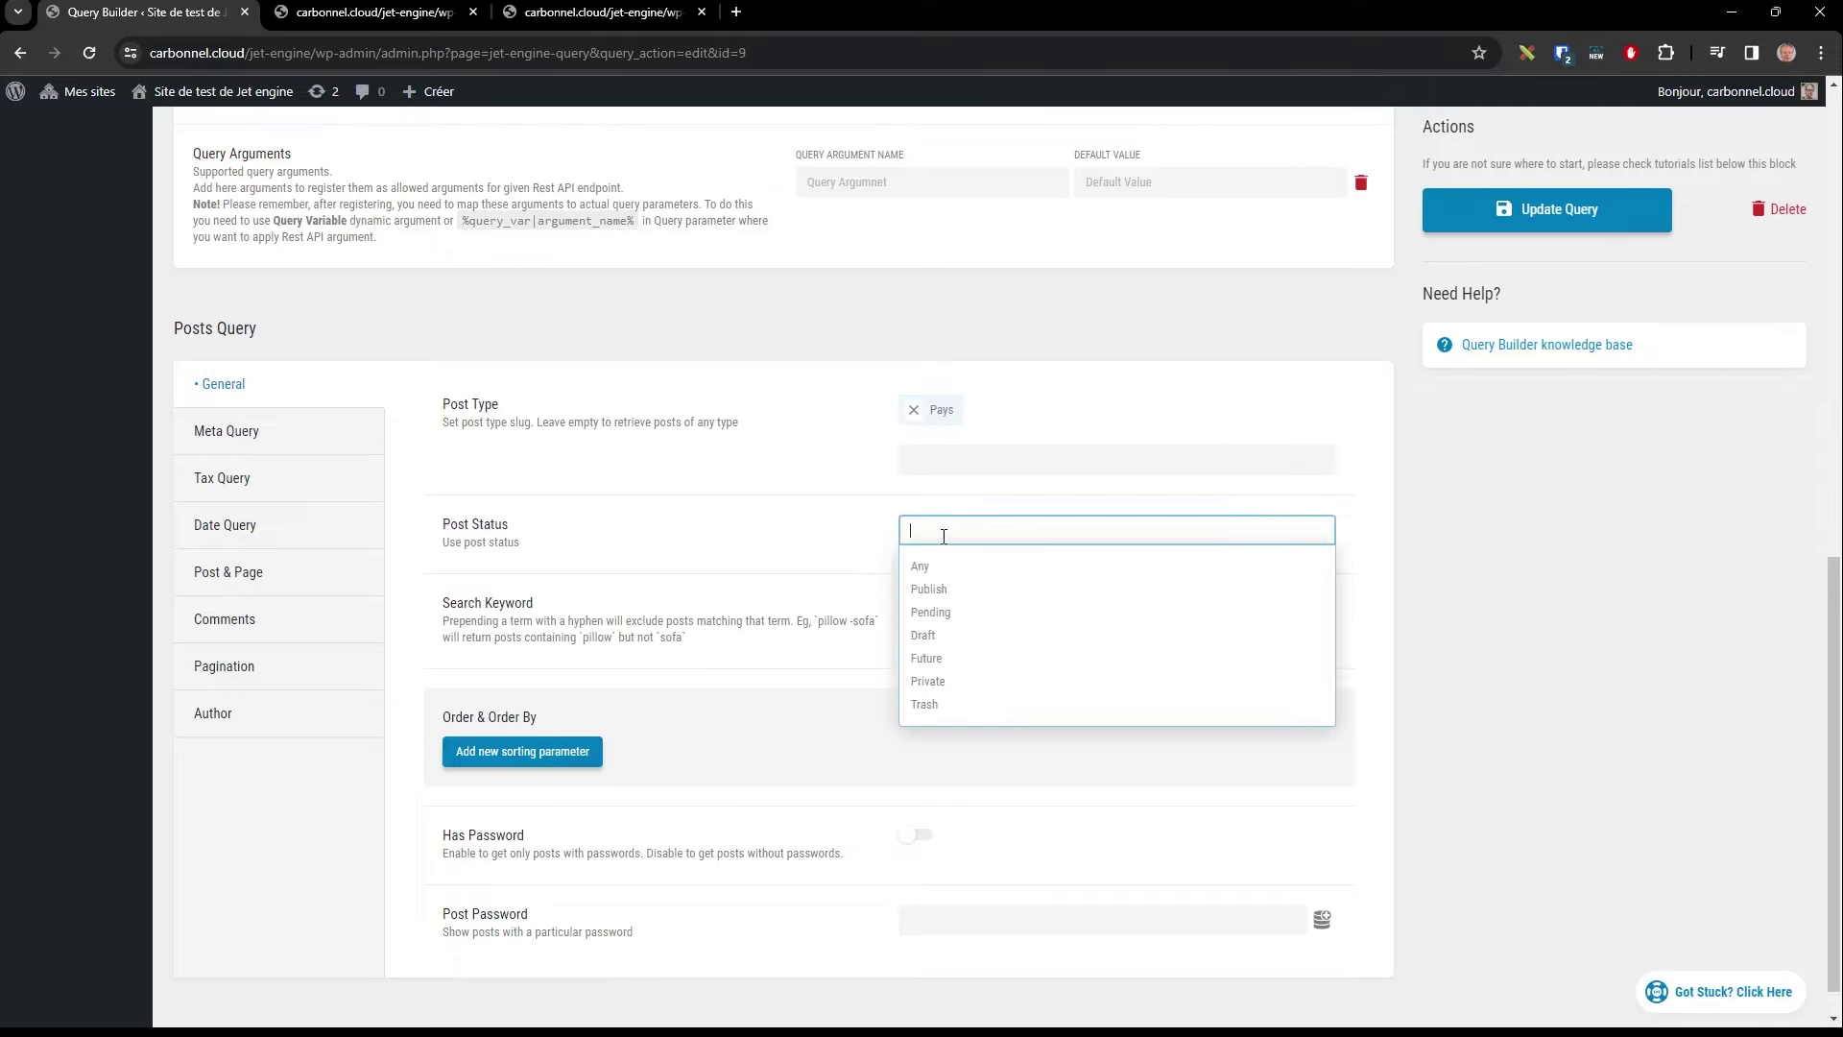
{"action": "left_click", "coordinate": [956, 589]}
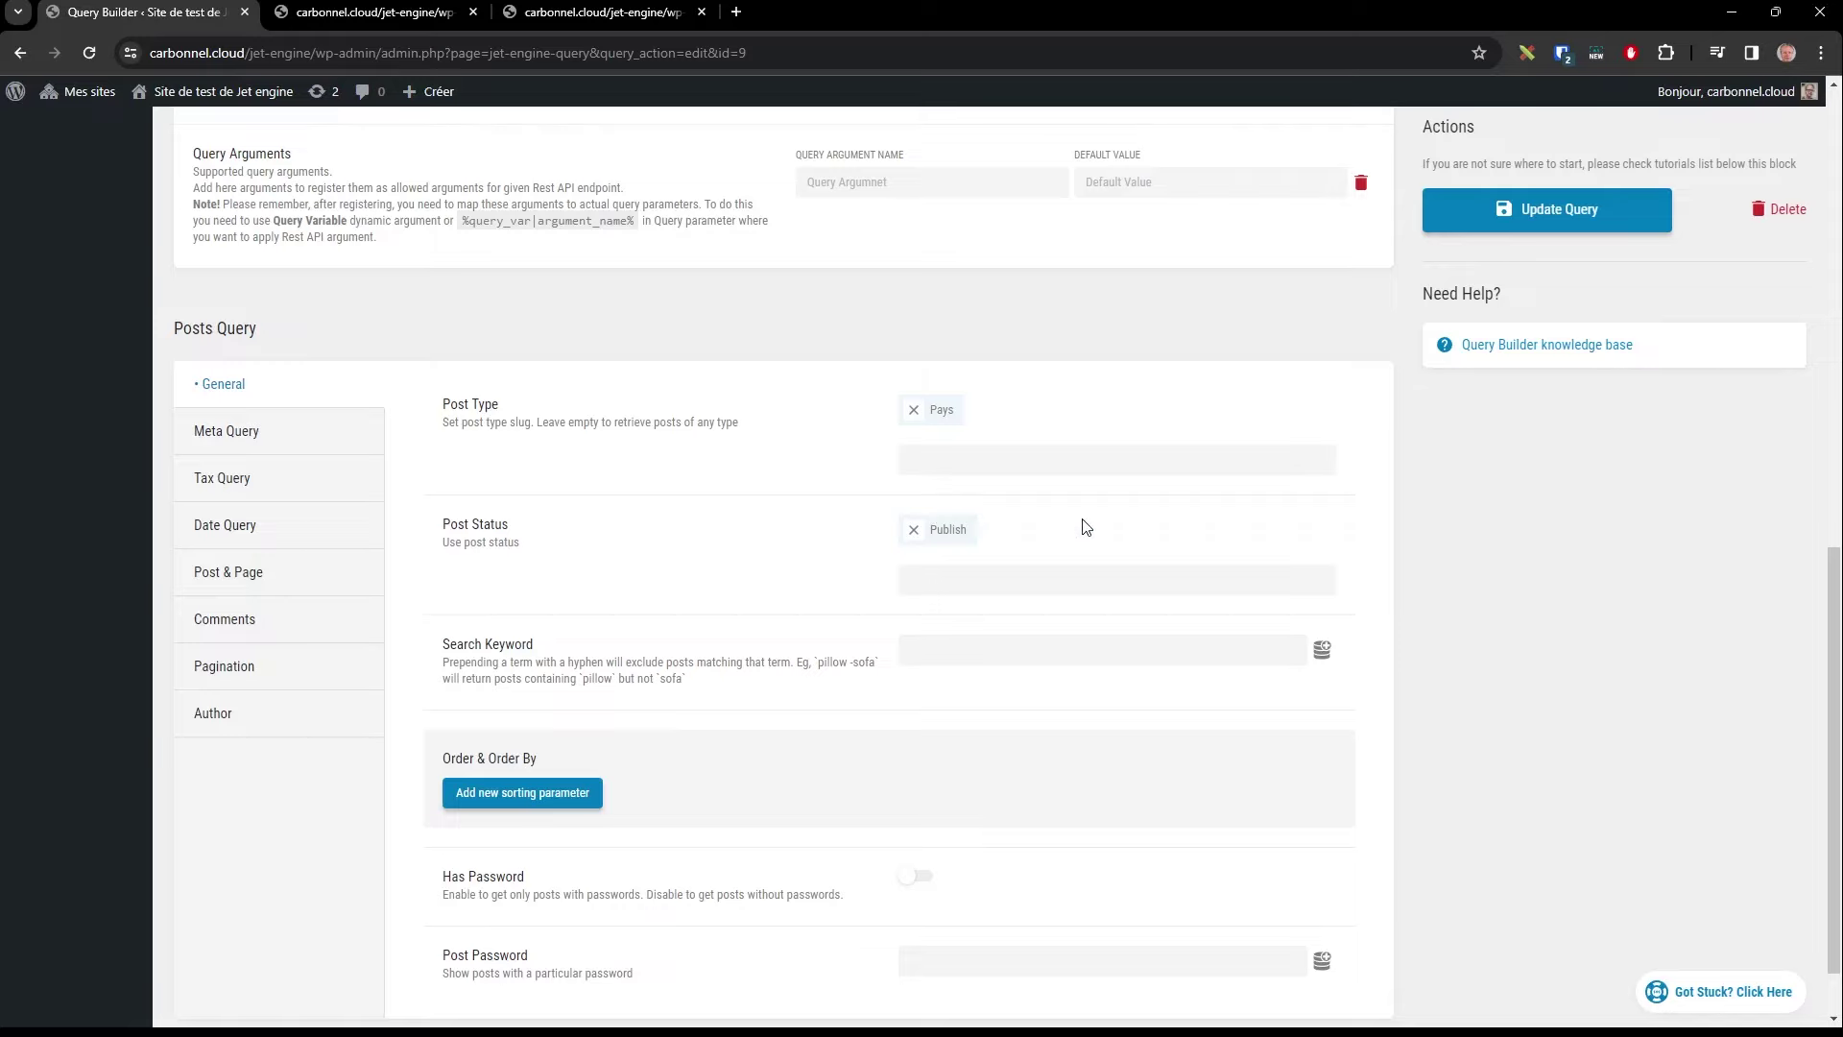
Step: Add a Meta Query clause requiring the field densite to be greater than 10
{"action": "scroll", "coordinate": [709, 527], "scroll_direction": "down", "scroll_amount": 1}
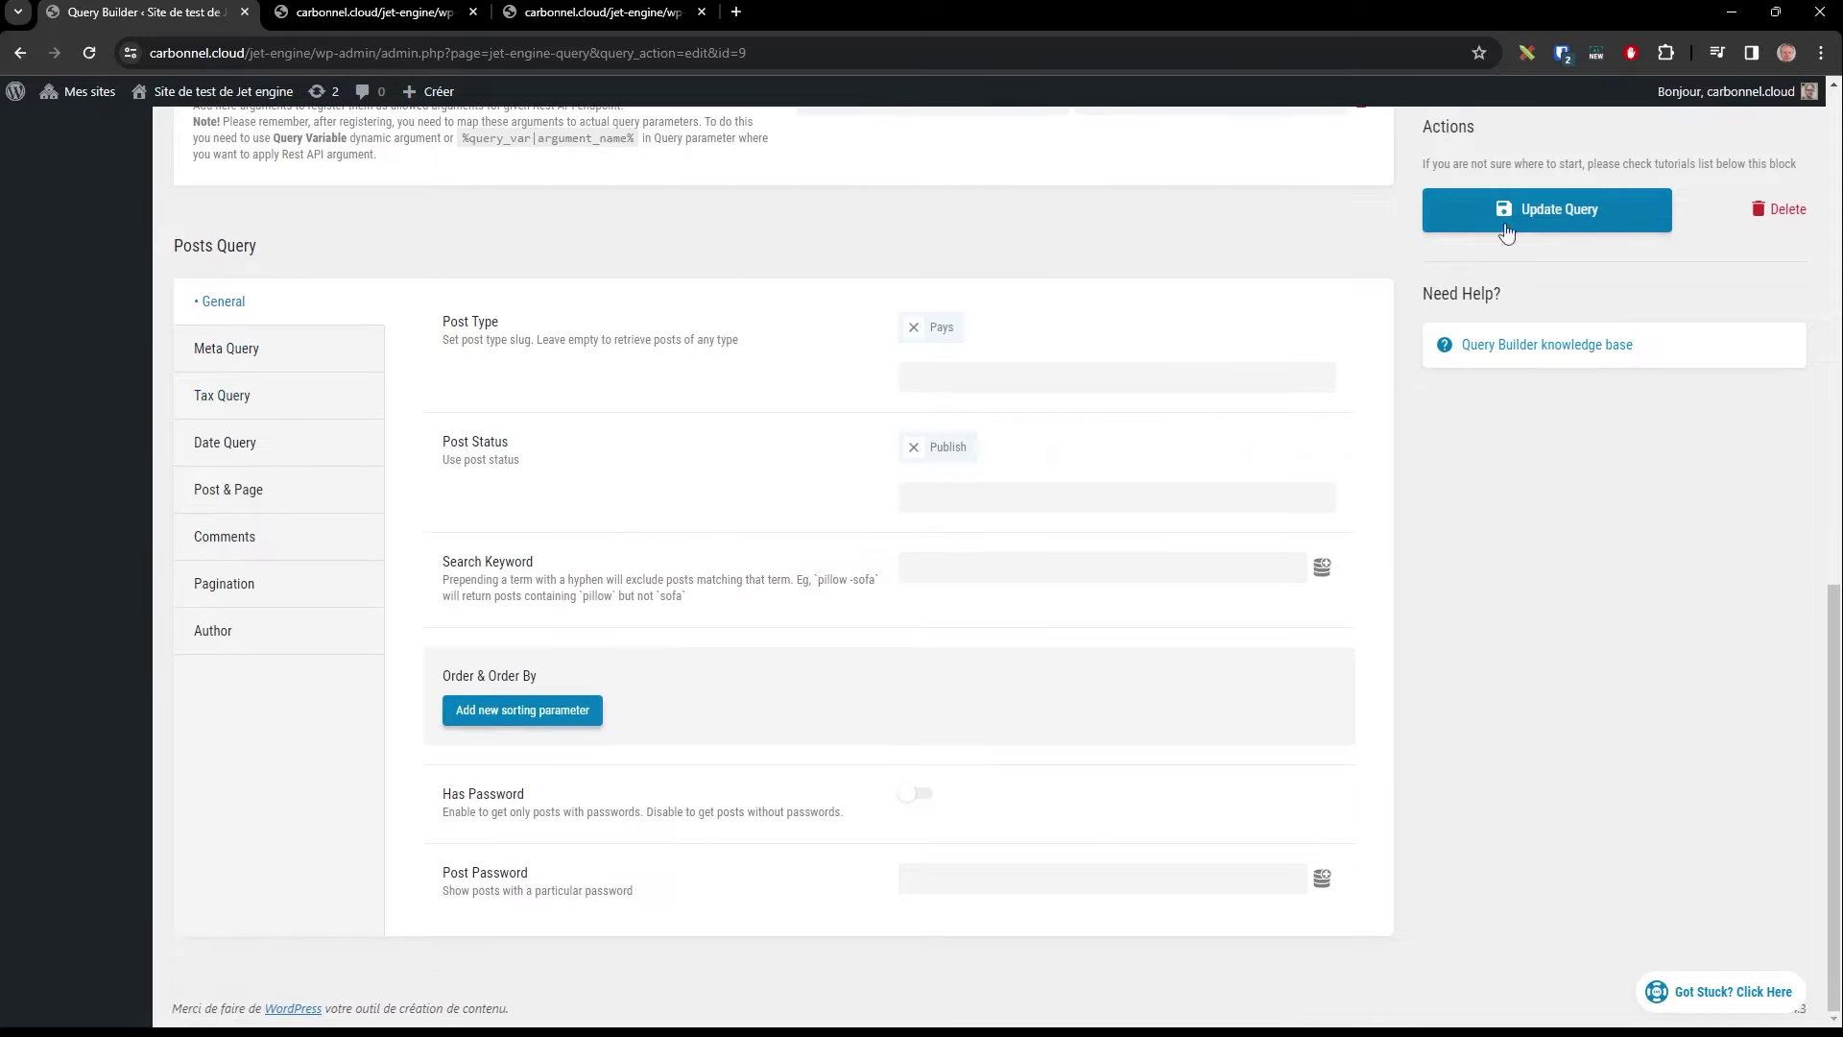
{"action": "left_click", "coordinate": [238, 363]}
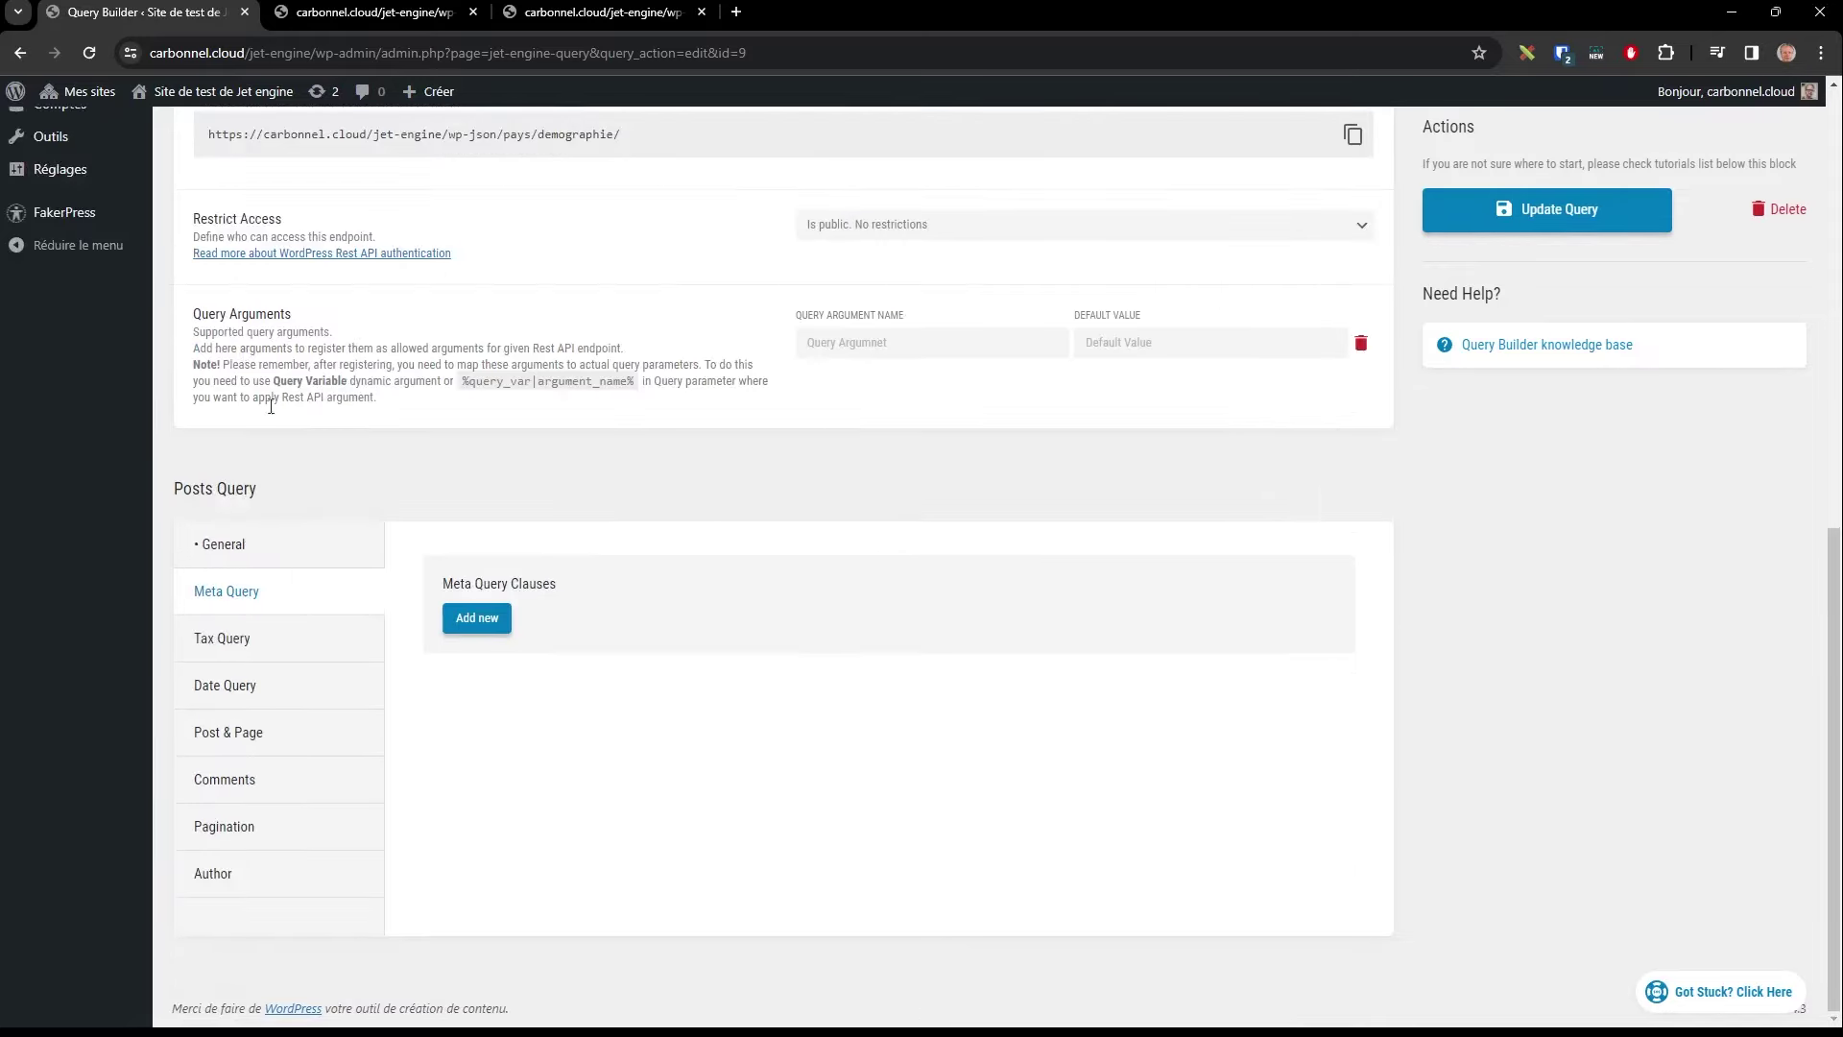
{"action": "left_click", "coordinate": [480, 625]}
{"action": "scroll", "coordinate": [576, 634], "scroll_direction": "down", "scroll_amount": 2}
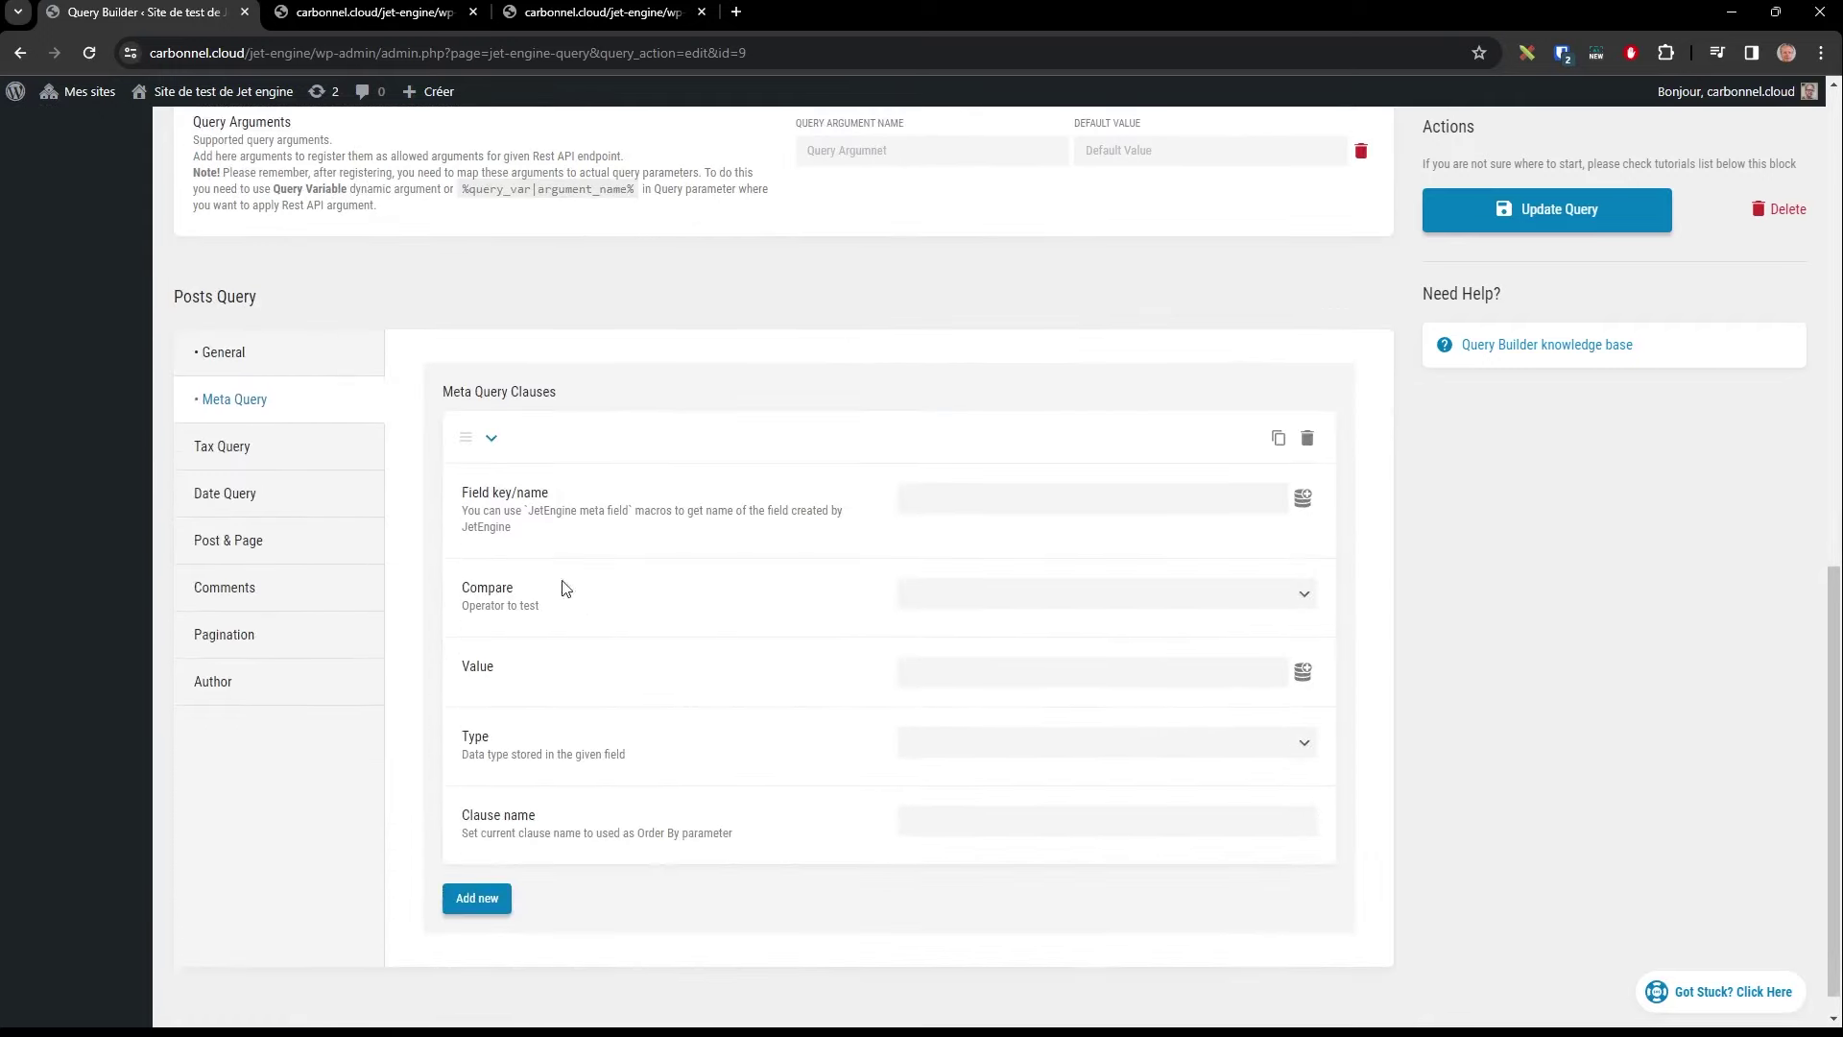
{"action": "left_click", "coordinate": [969, 502]}
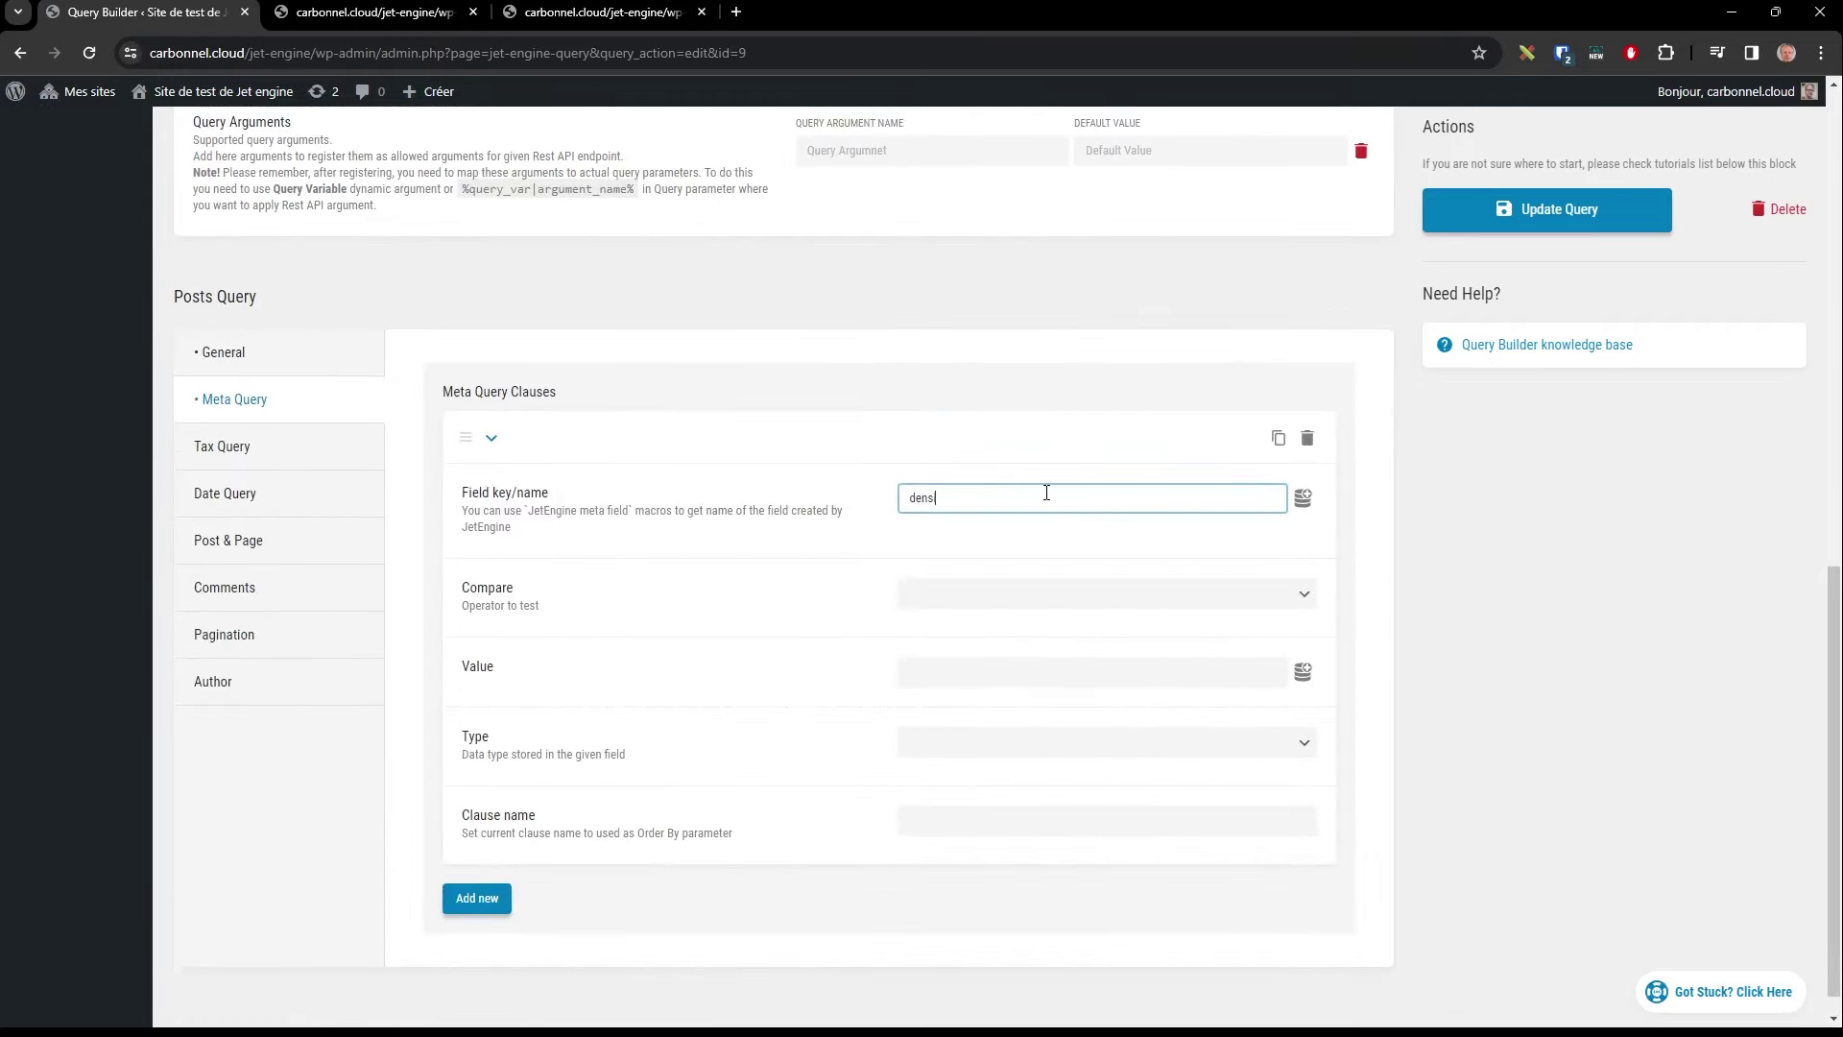
{"action": "left_click", "coordinate": [1069, 596]}
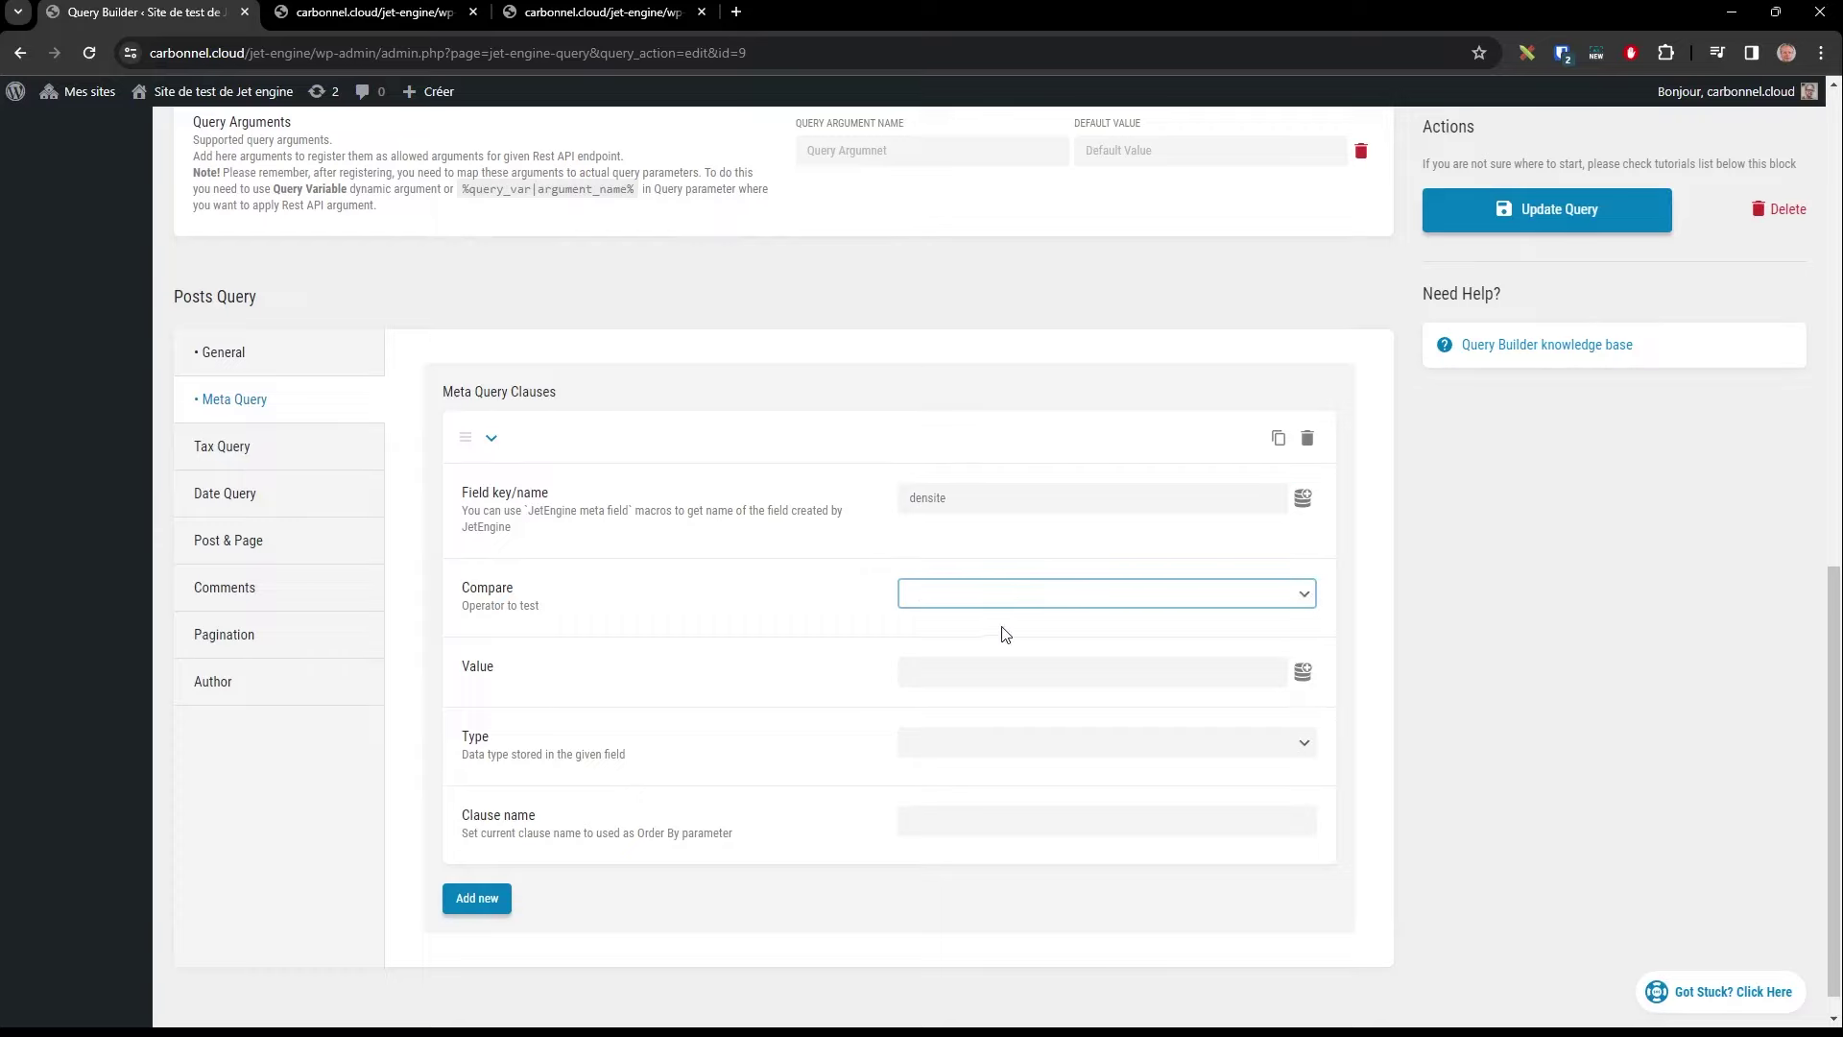
{"action": "left_click", "coordinate": [998, 660]}
{"action": "left_click", "coordinate": [988, 671]}
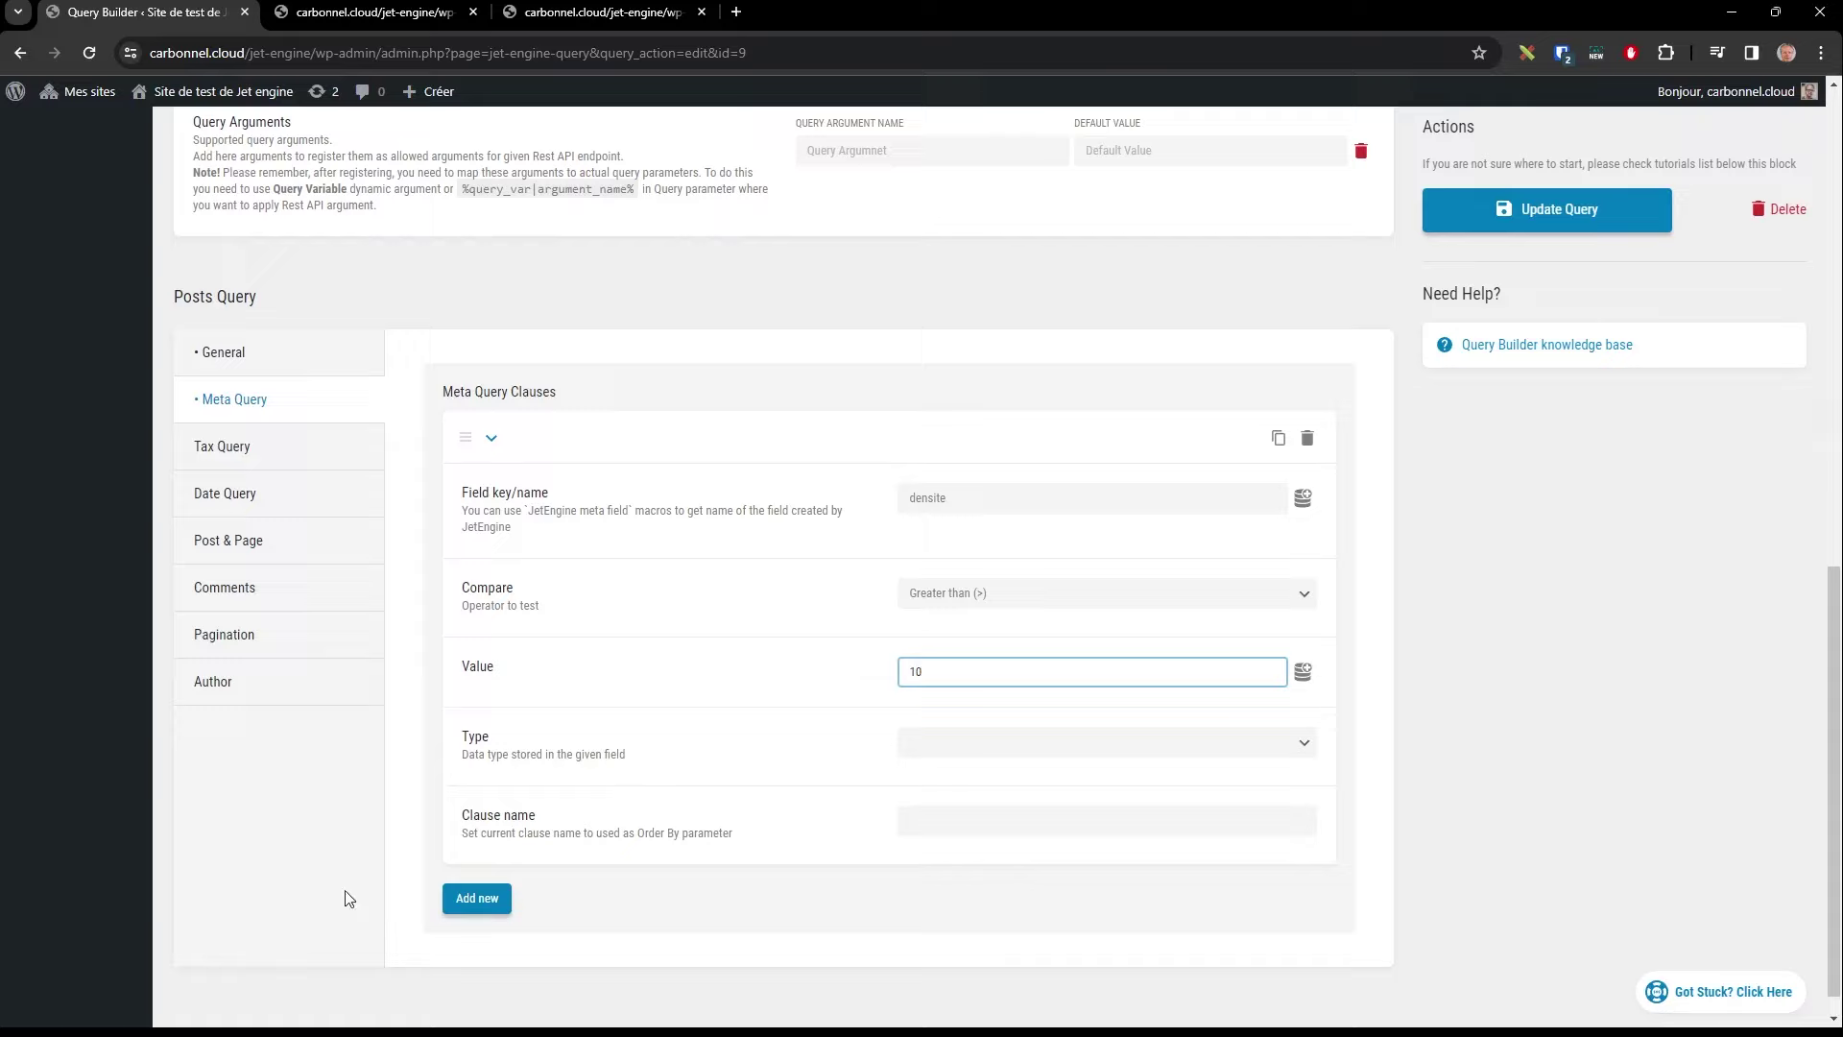
Step: Set the meta clause's data type to Char and update the query
{"action": "left_click", "coordinate": [962, 751]}
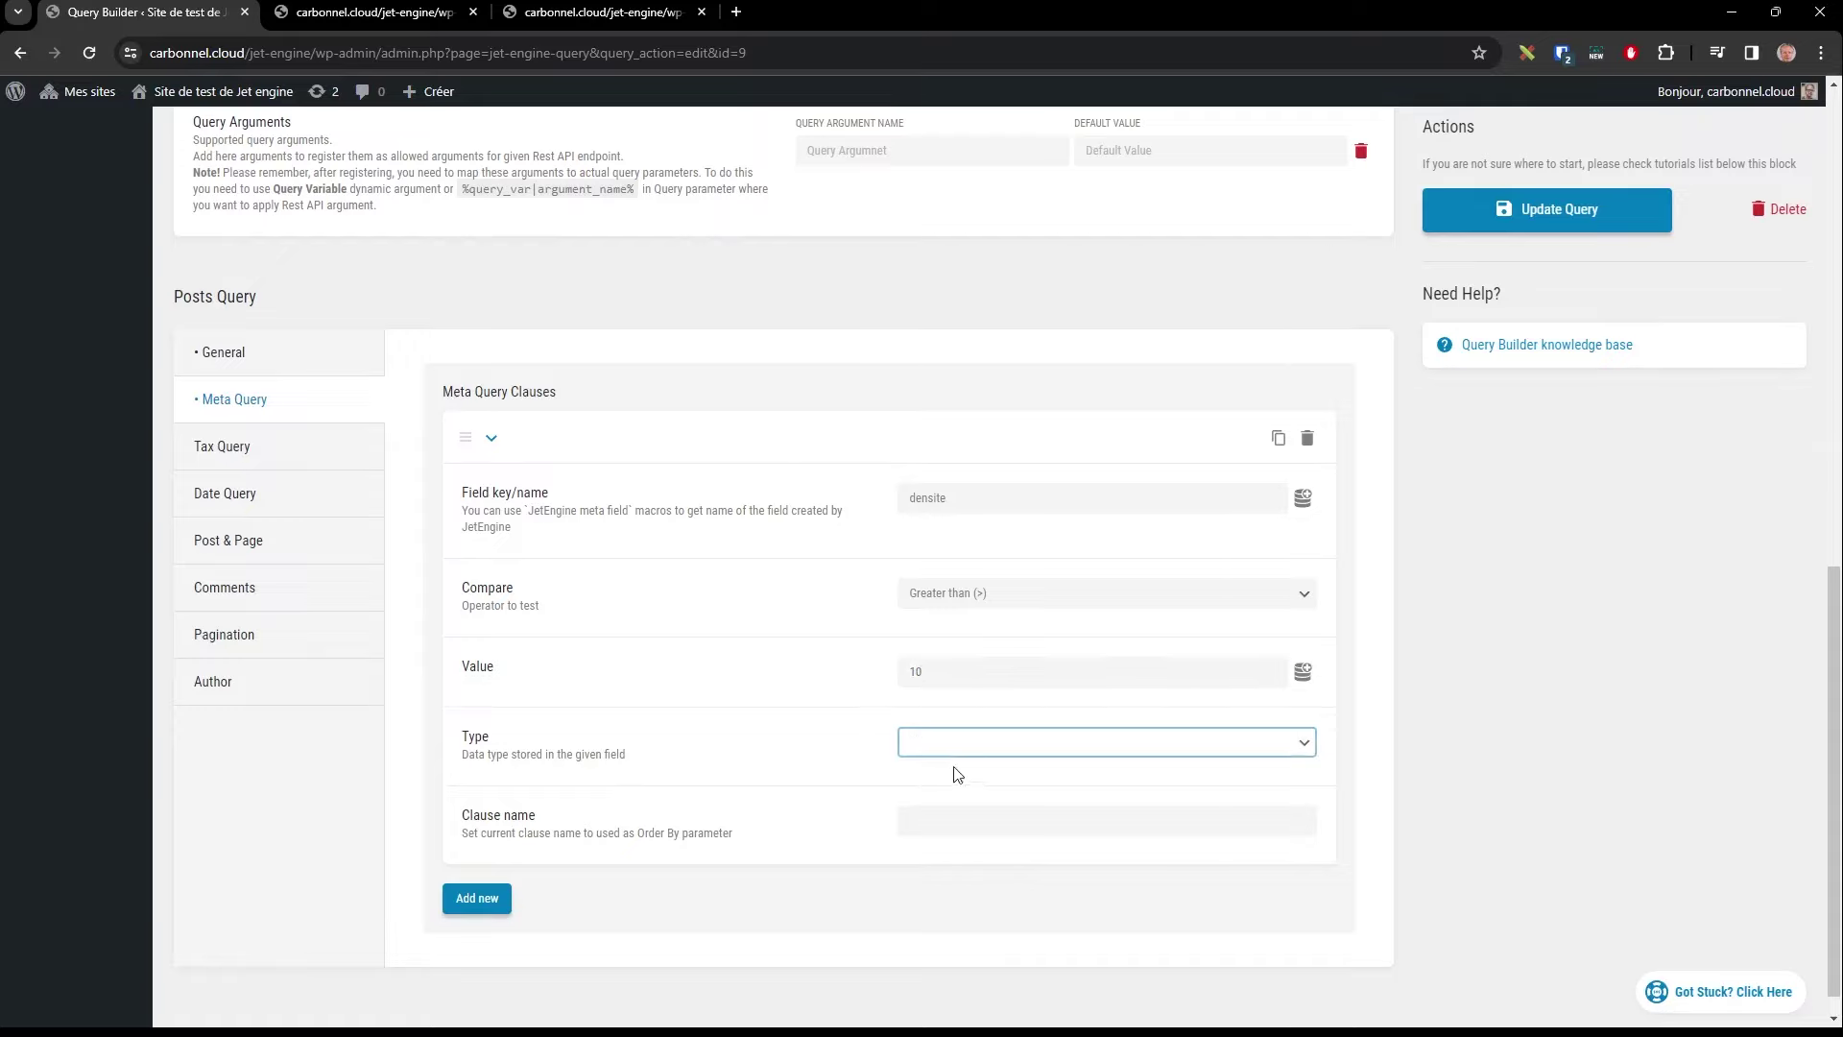
{"action": "left_click", "coordinate": [954, 766]}
{"action": "left_click", "coordinate": [1536, 211]}
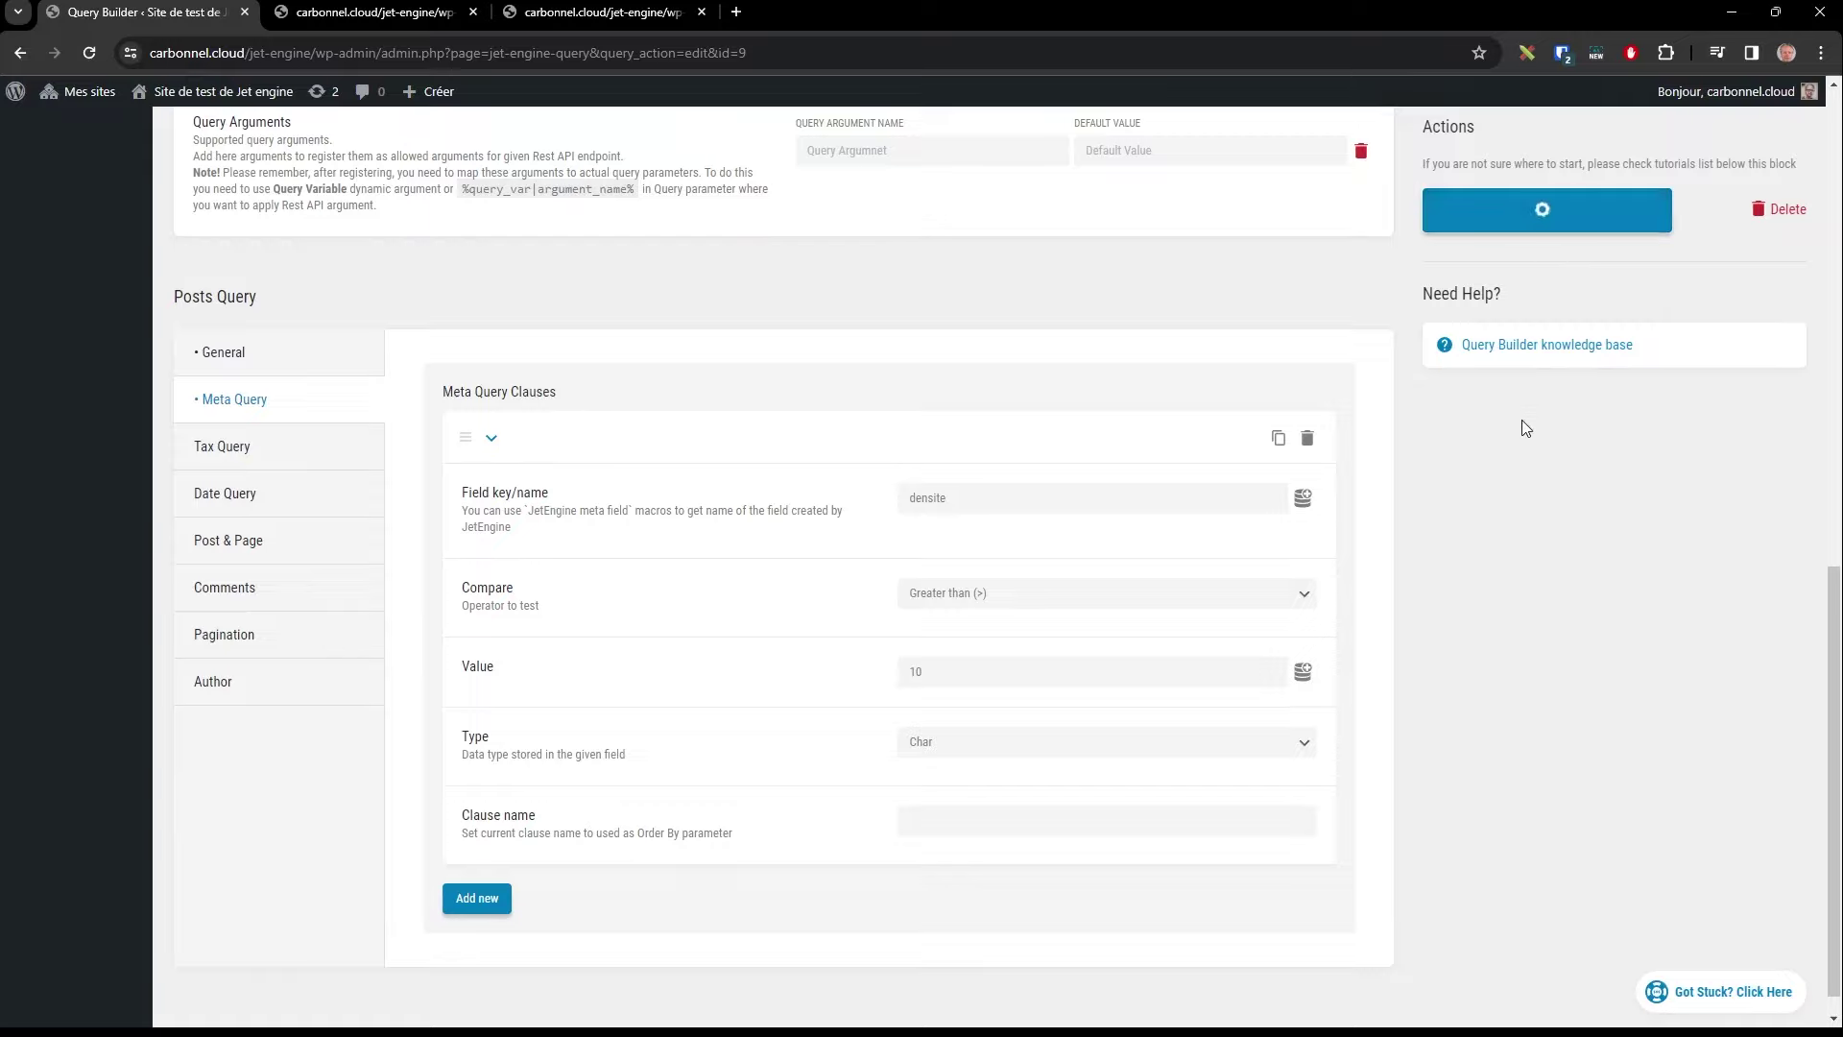
Step: Reload the pays/demographie endpoint to check the posts it returns, and close the jet-cct/cctest response page
{"action": "left_click", "coordinate": [573, 16]}
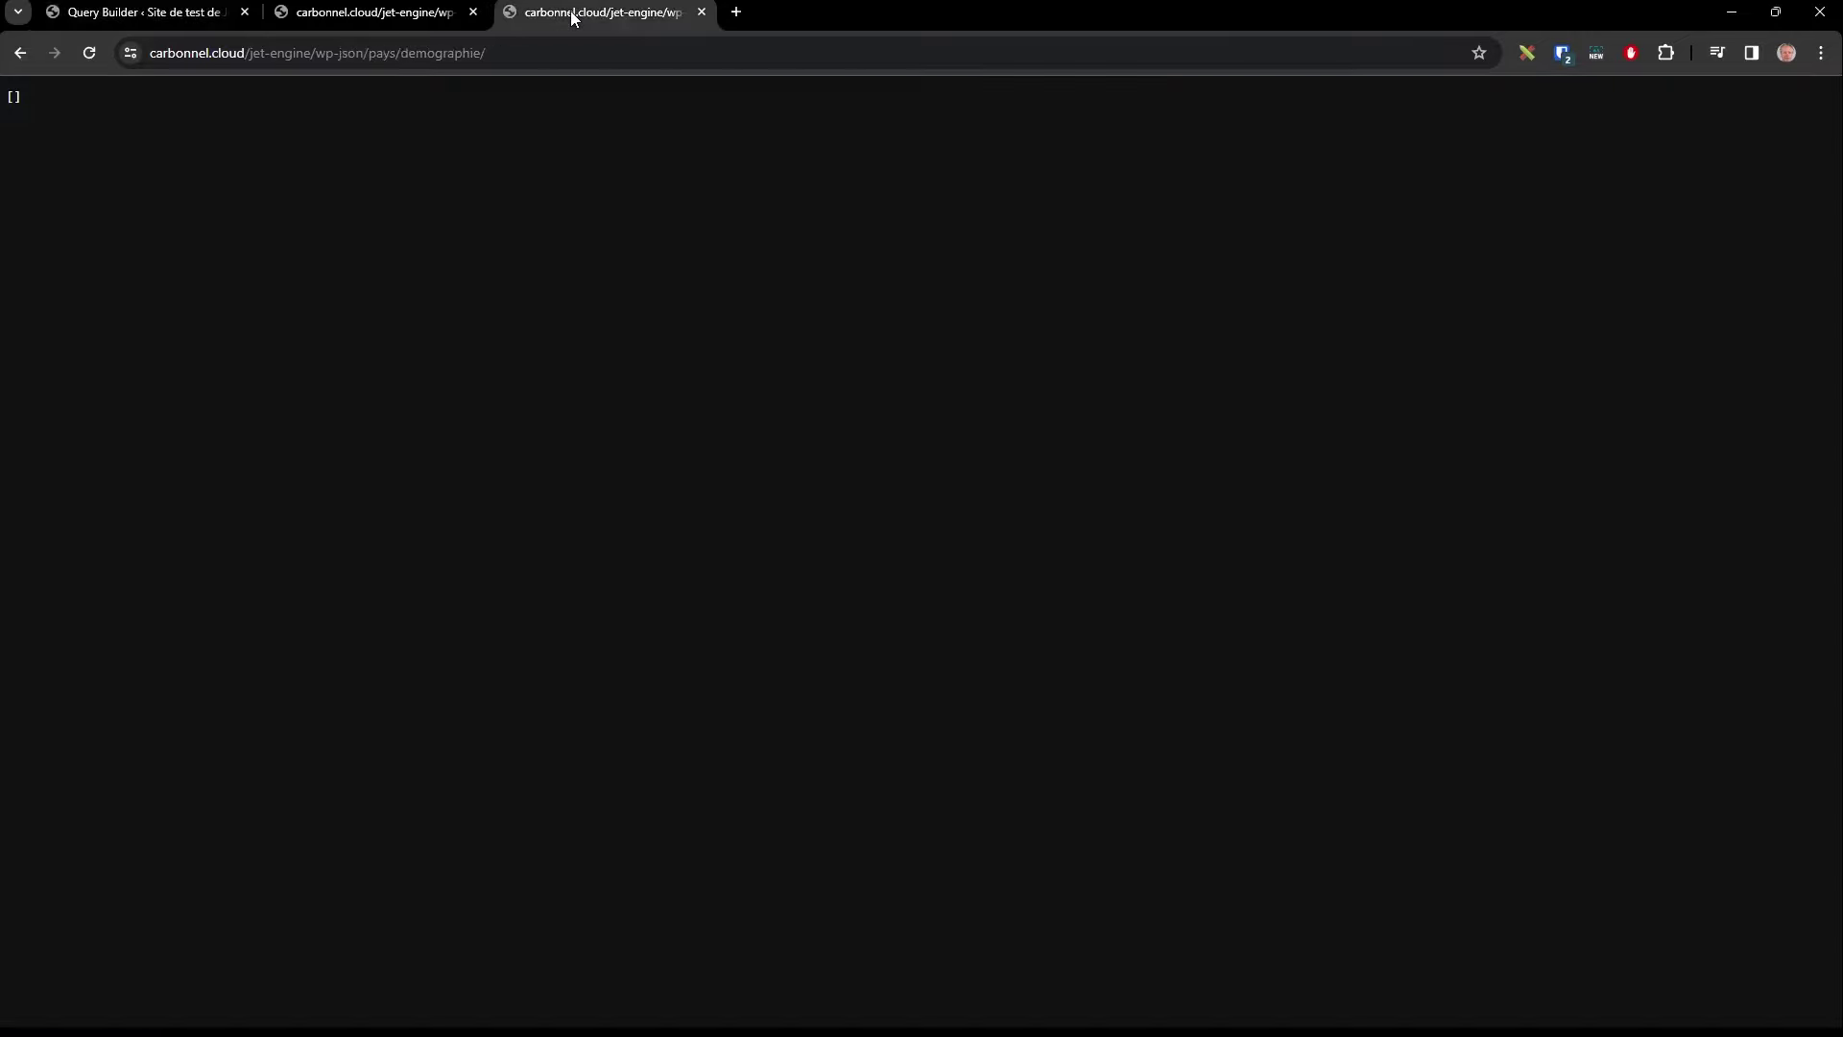
{"action": "left_click", "coordinate": [469, 56]}
{"action": "key", "text": "End"}
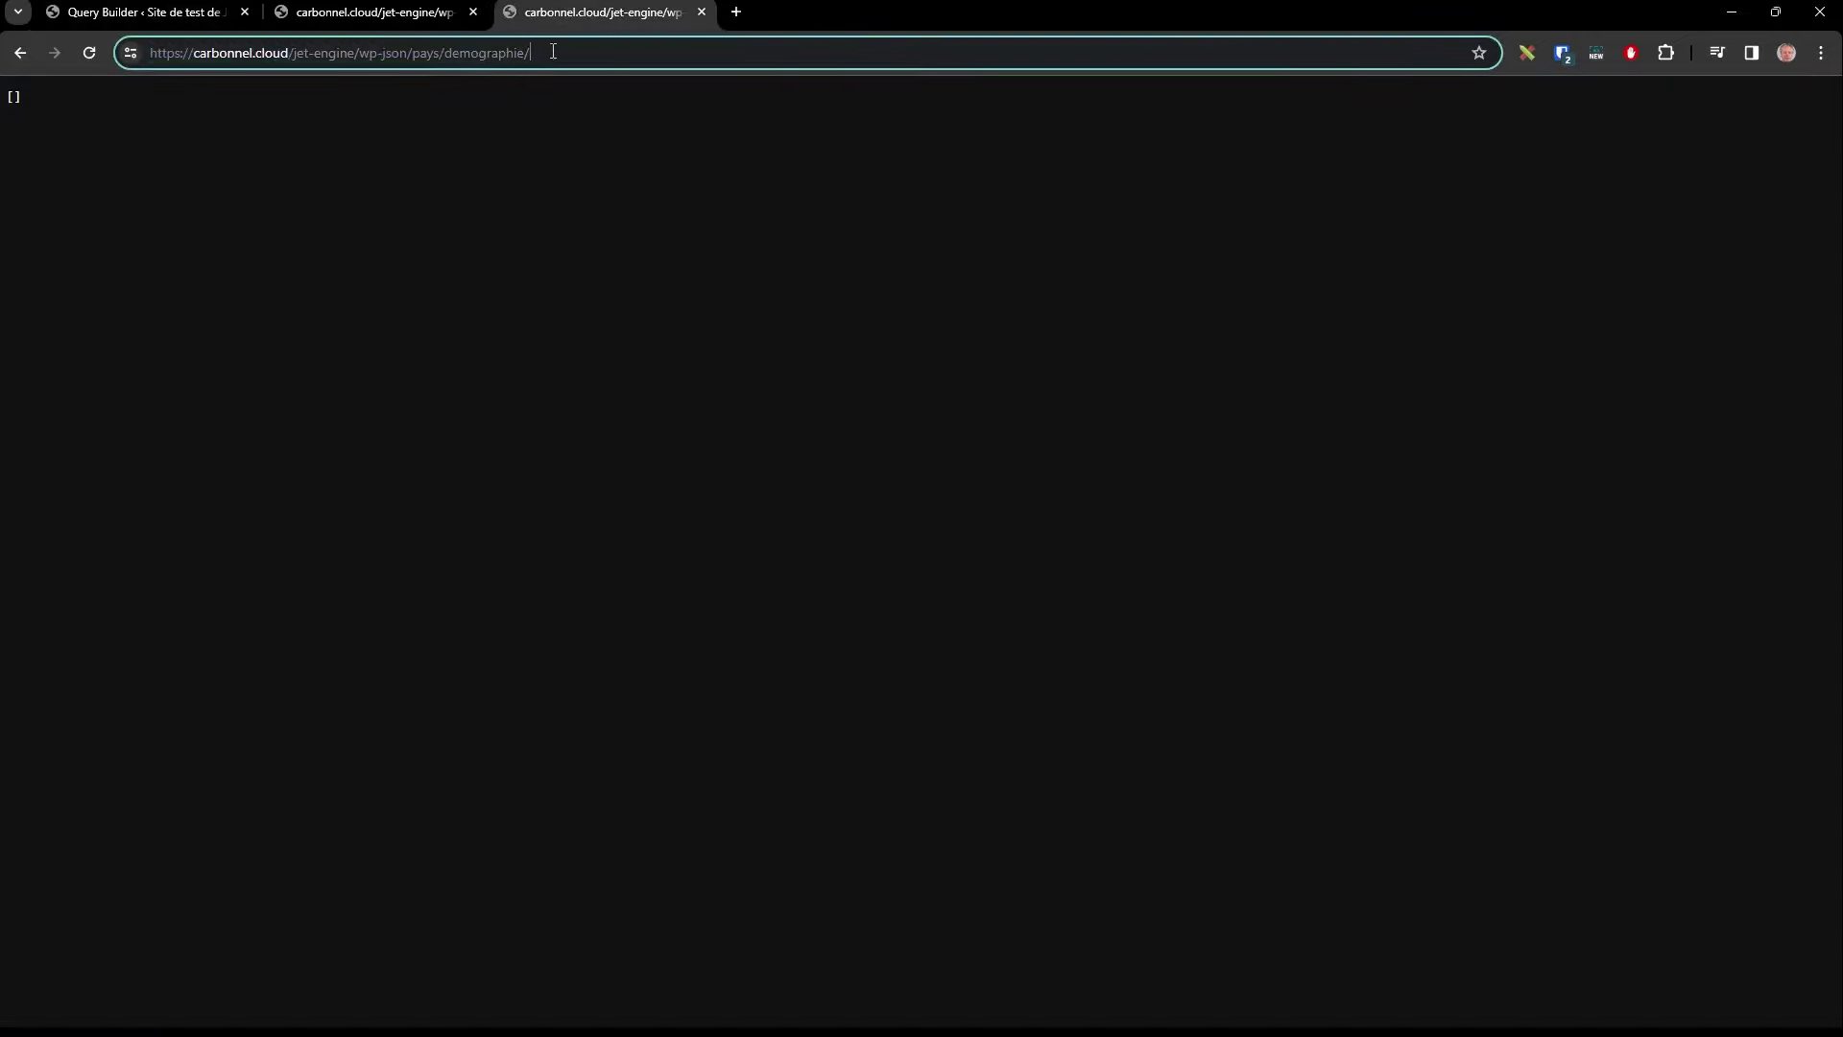
{"action": "left_click_drag", "start_coordinate": [553, 52], "coordinate": [194, 58]}
{"action": "key", "text": "Return"}
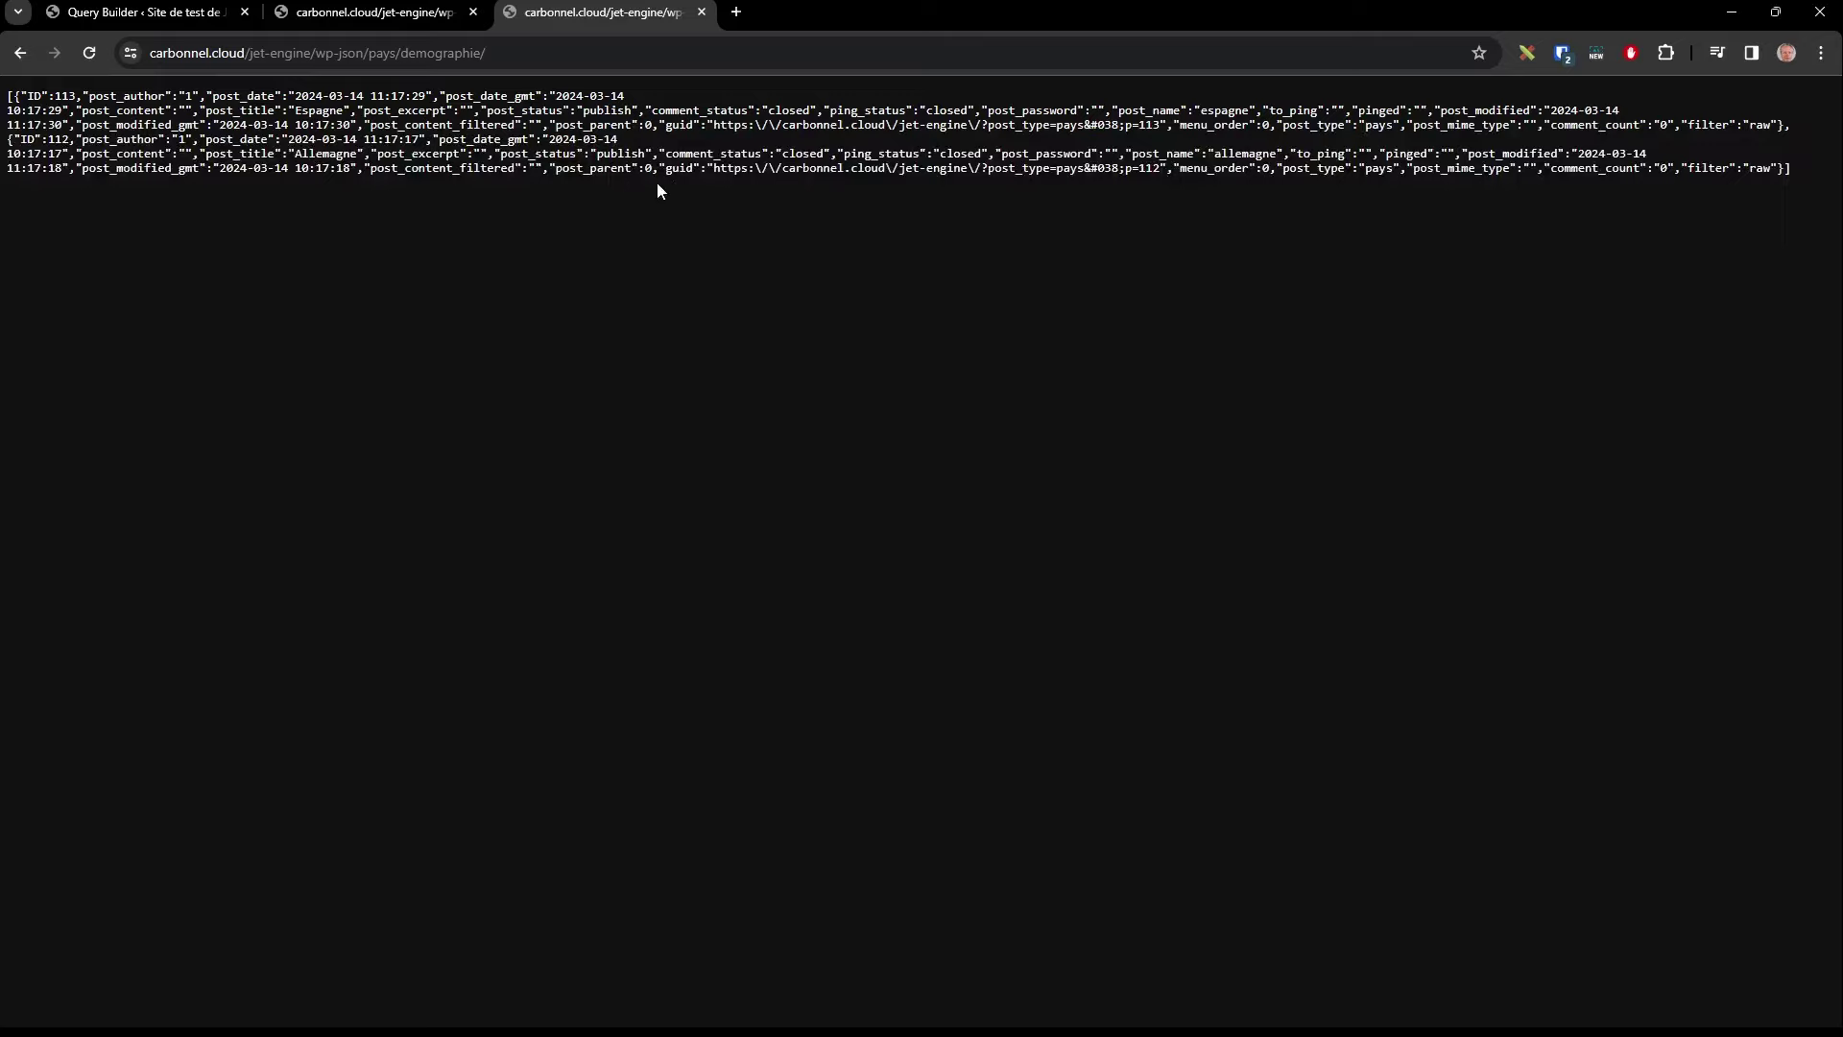
{"action": "left_click", "coordinate": [342, 19]}
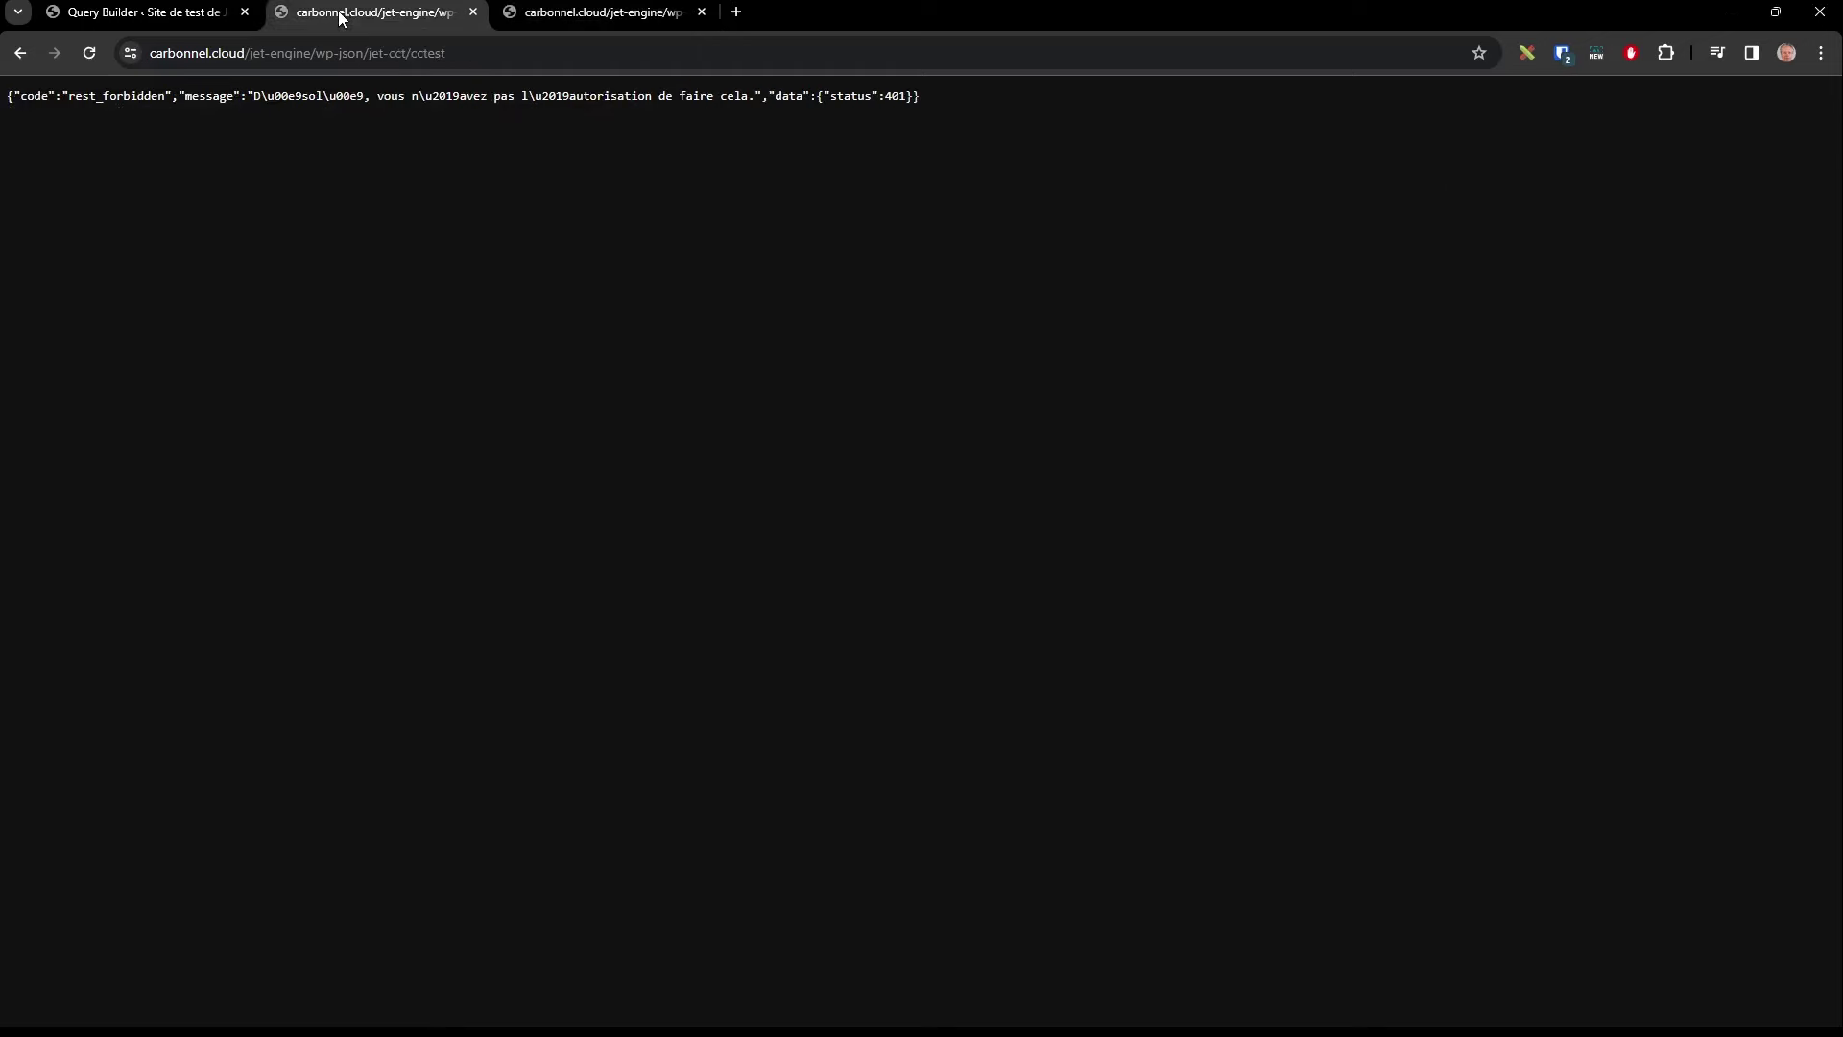
{"action": "left_click", "coordinate": [472, 12]}
Step: Set the densite meta clause's value to 5 and update the query
{"action": "left_click", "coordinate": [149, 11]}
{"action": "double_click", "coordinate": [967, 676]}
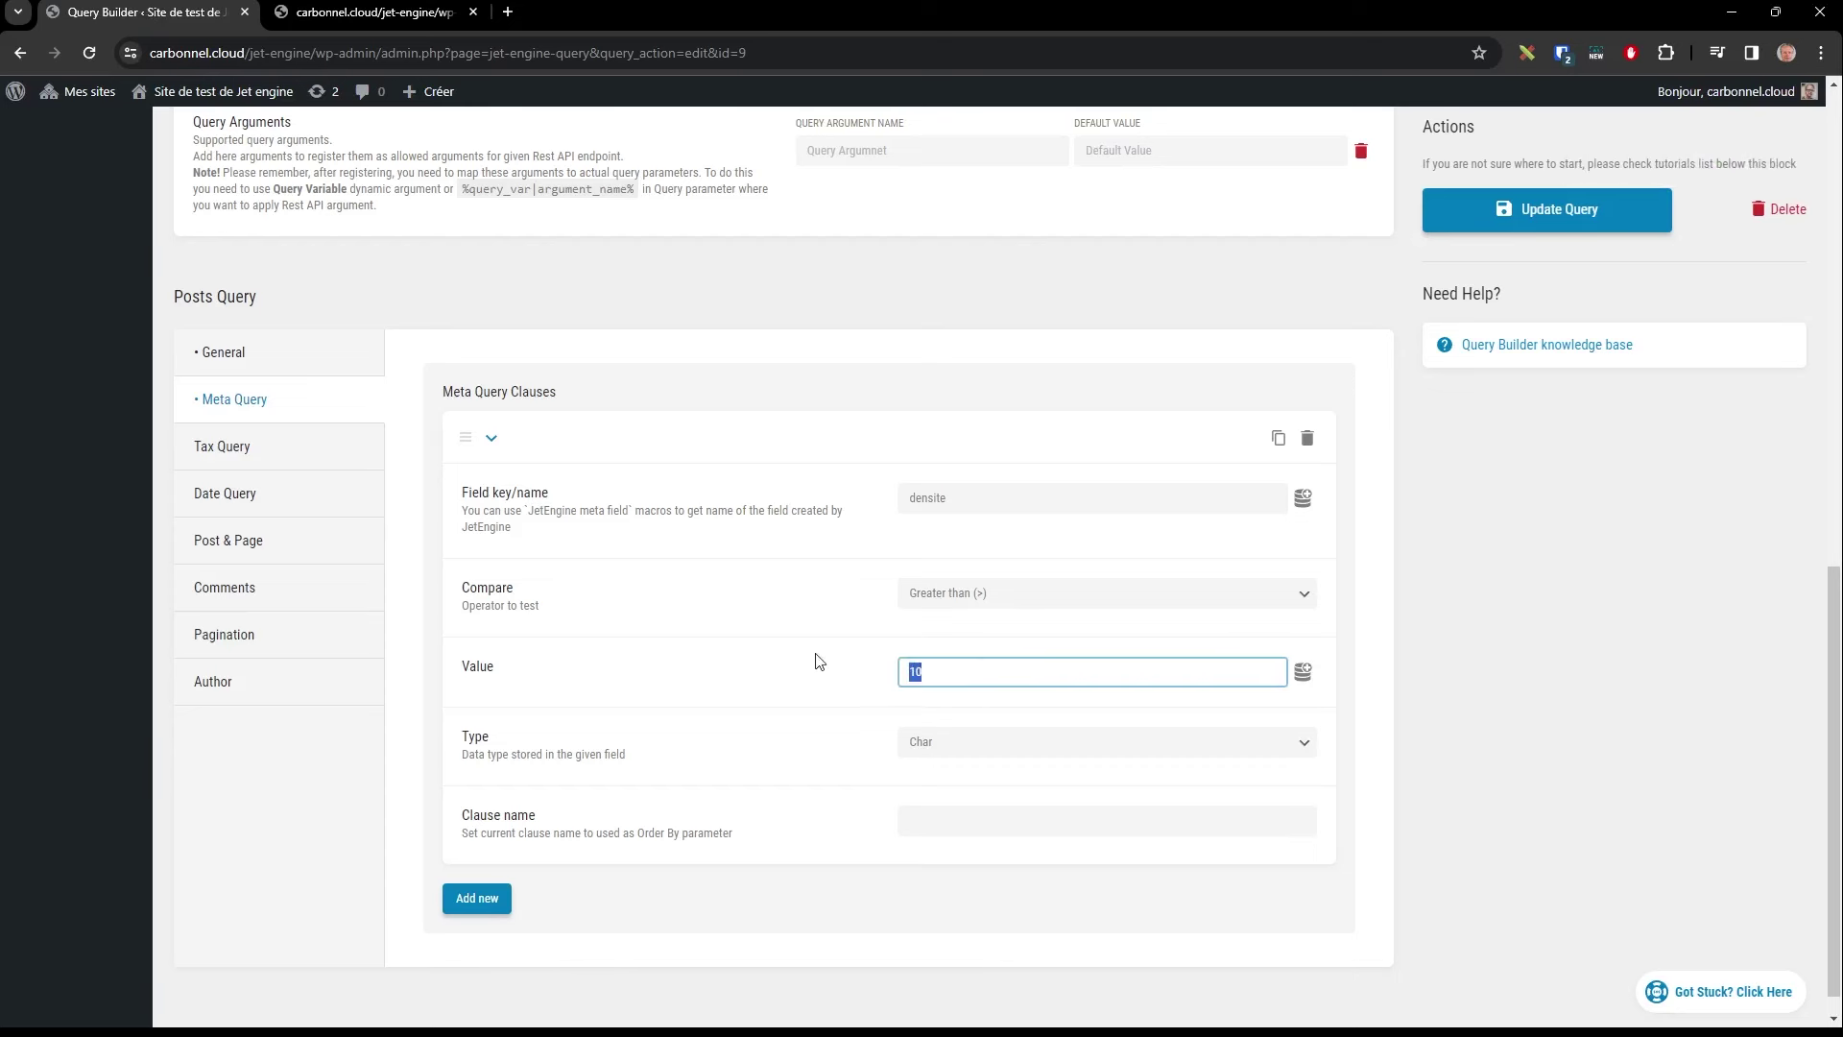
{"action": "type", "text": "5"}
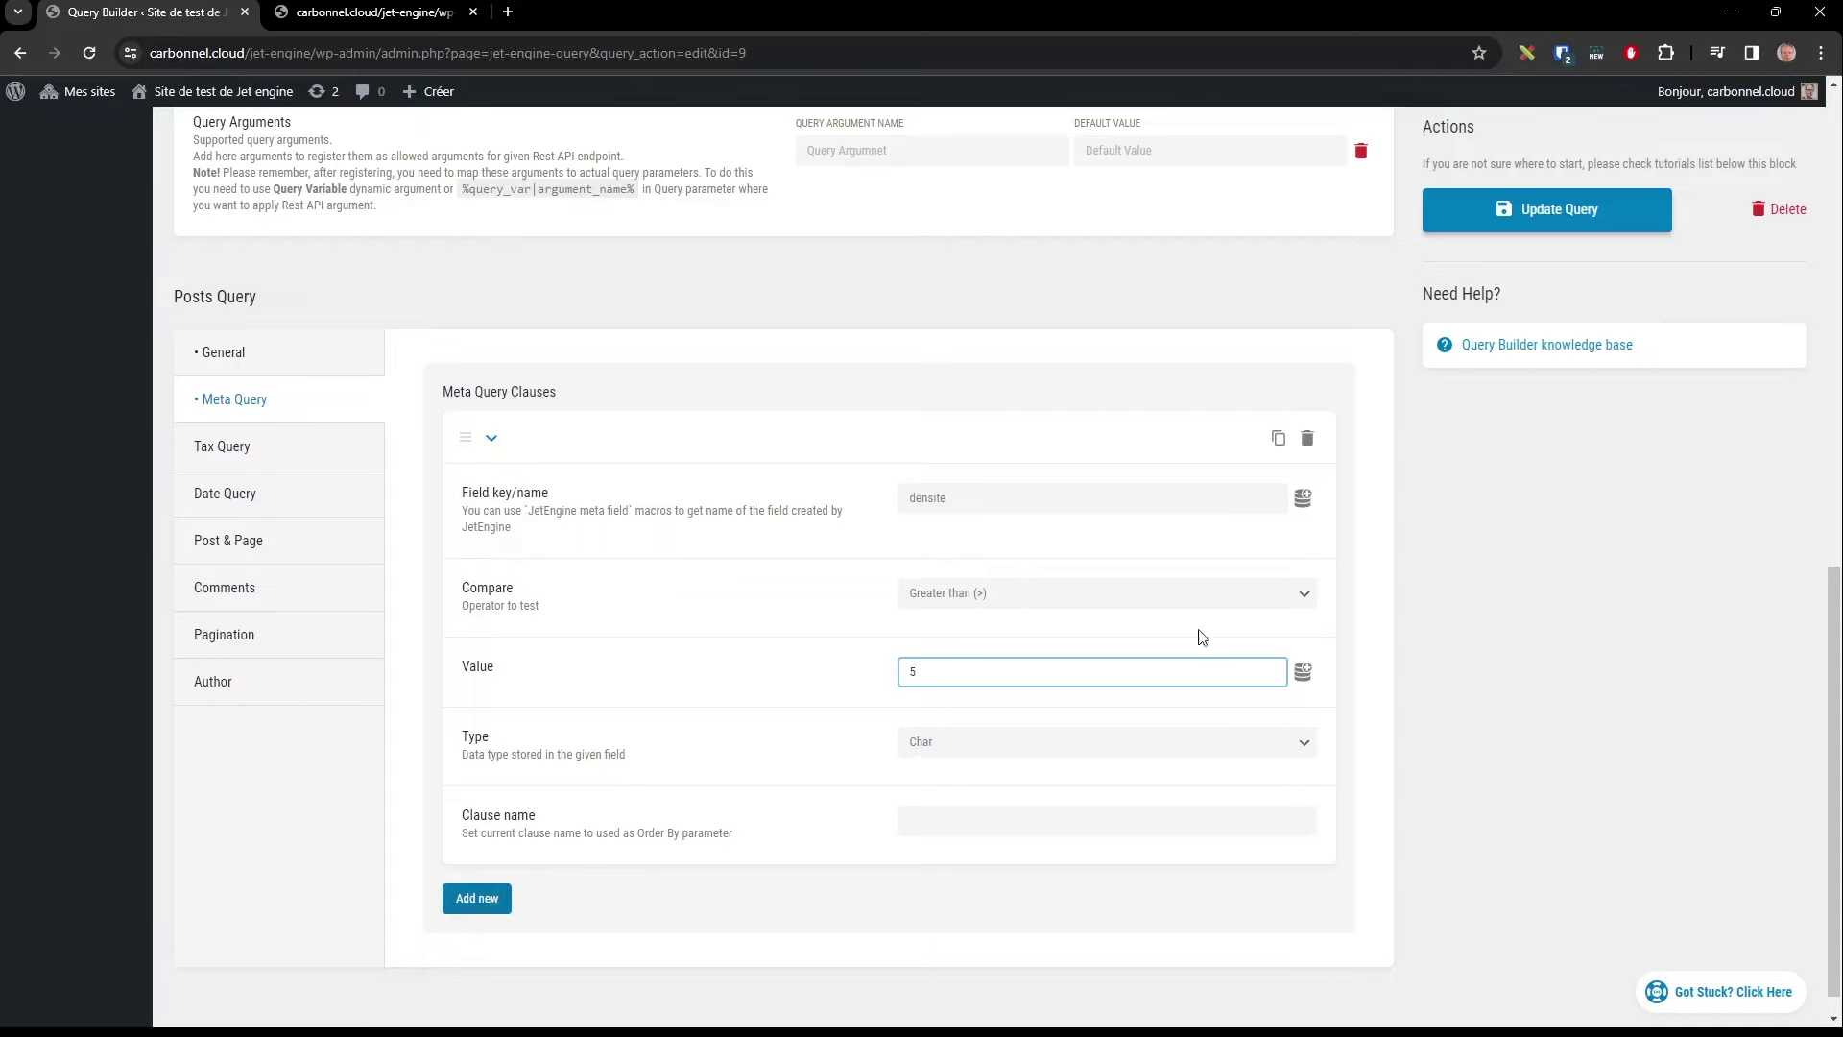
{"action": "left_click", "coordinate": [1547, 209]}
Step: Reload the pays/demographie endpoint to check its output for densities greater than 5
{"action": "left_click", "coordinate": [374, 12]}
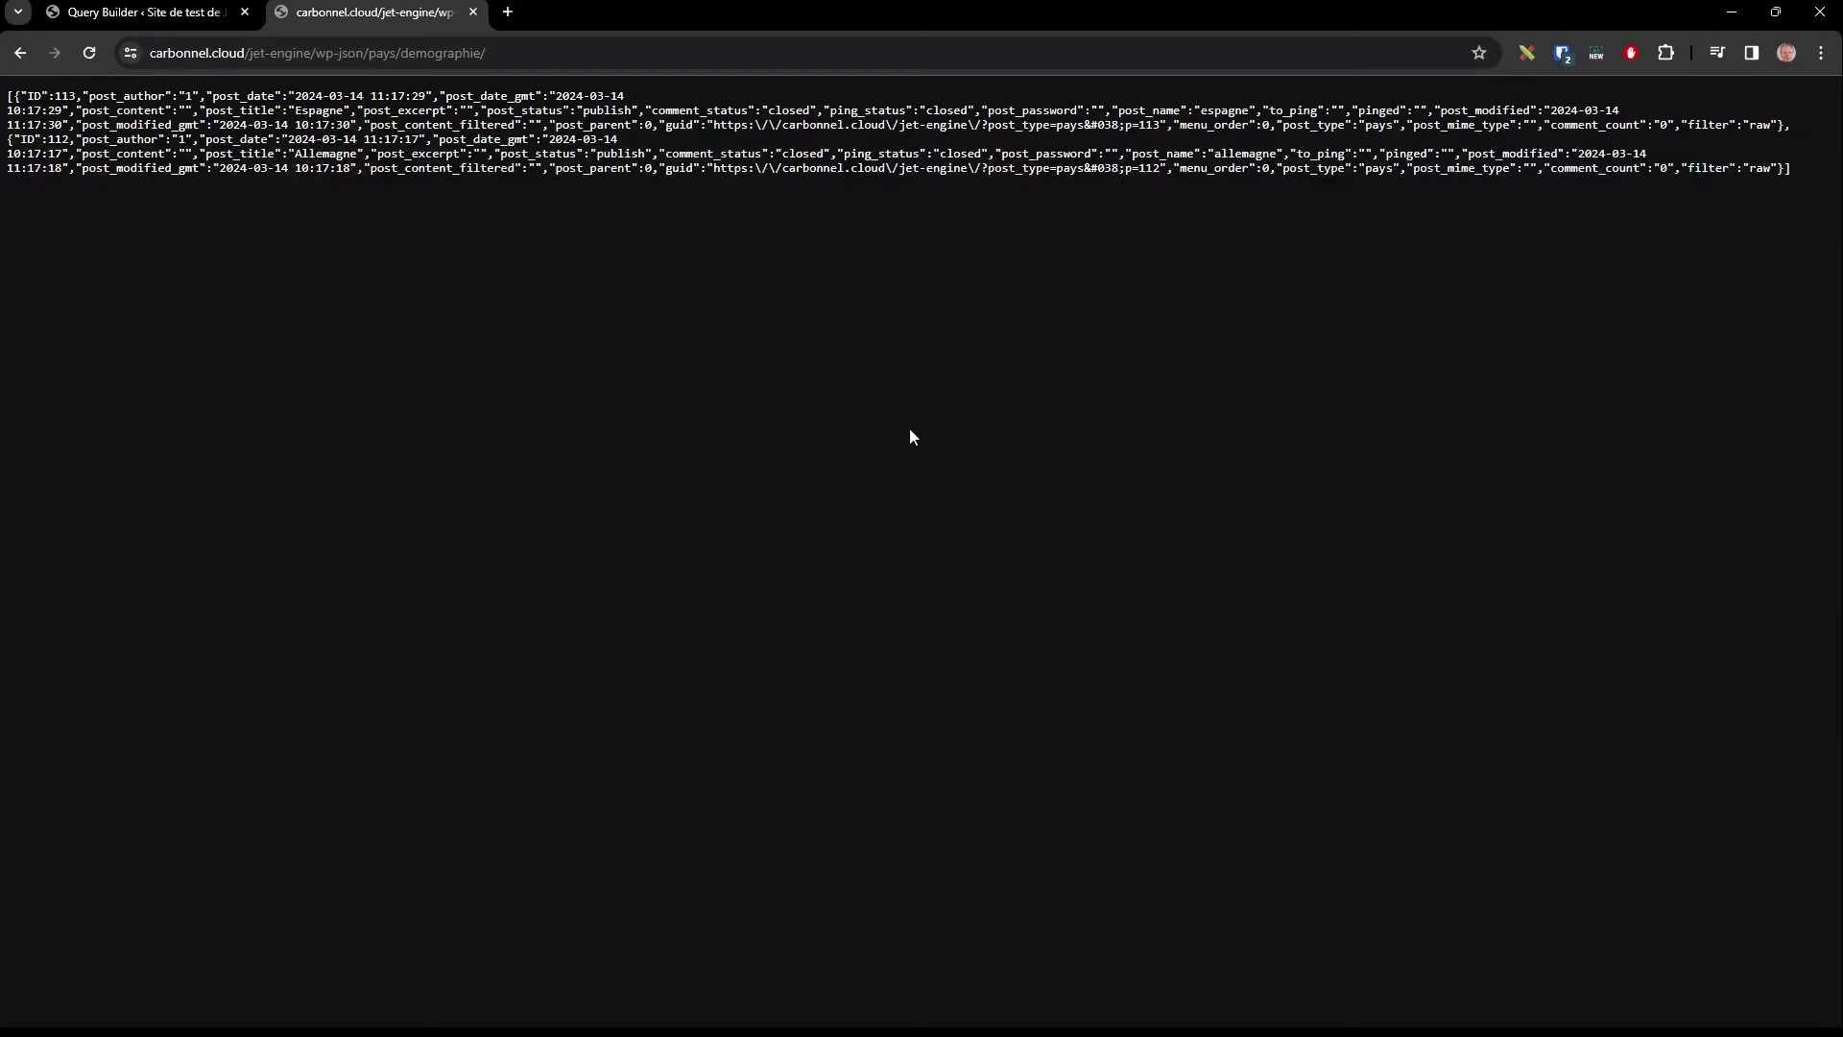
{"action": "left_click", "coordinate": [531, 56]}
{"action": "key", "text": "Return"}
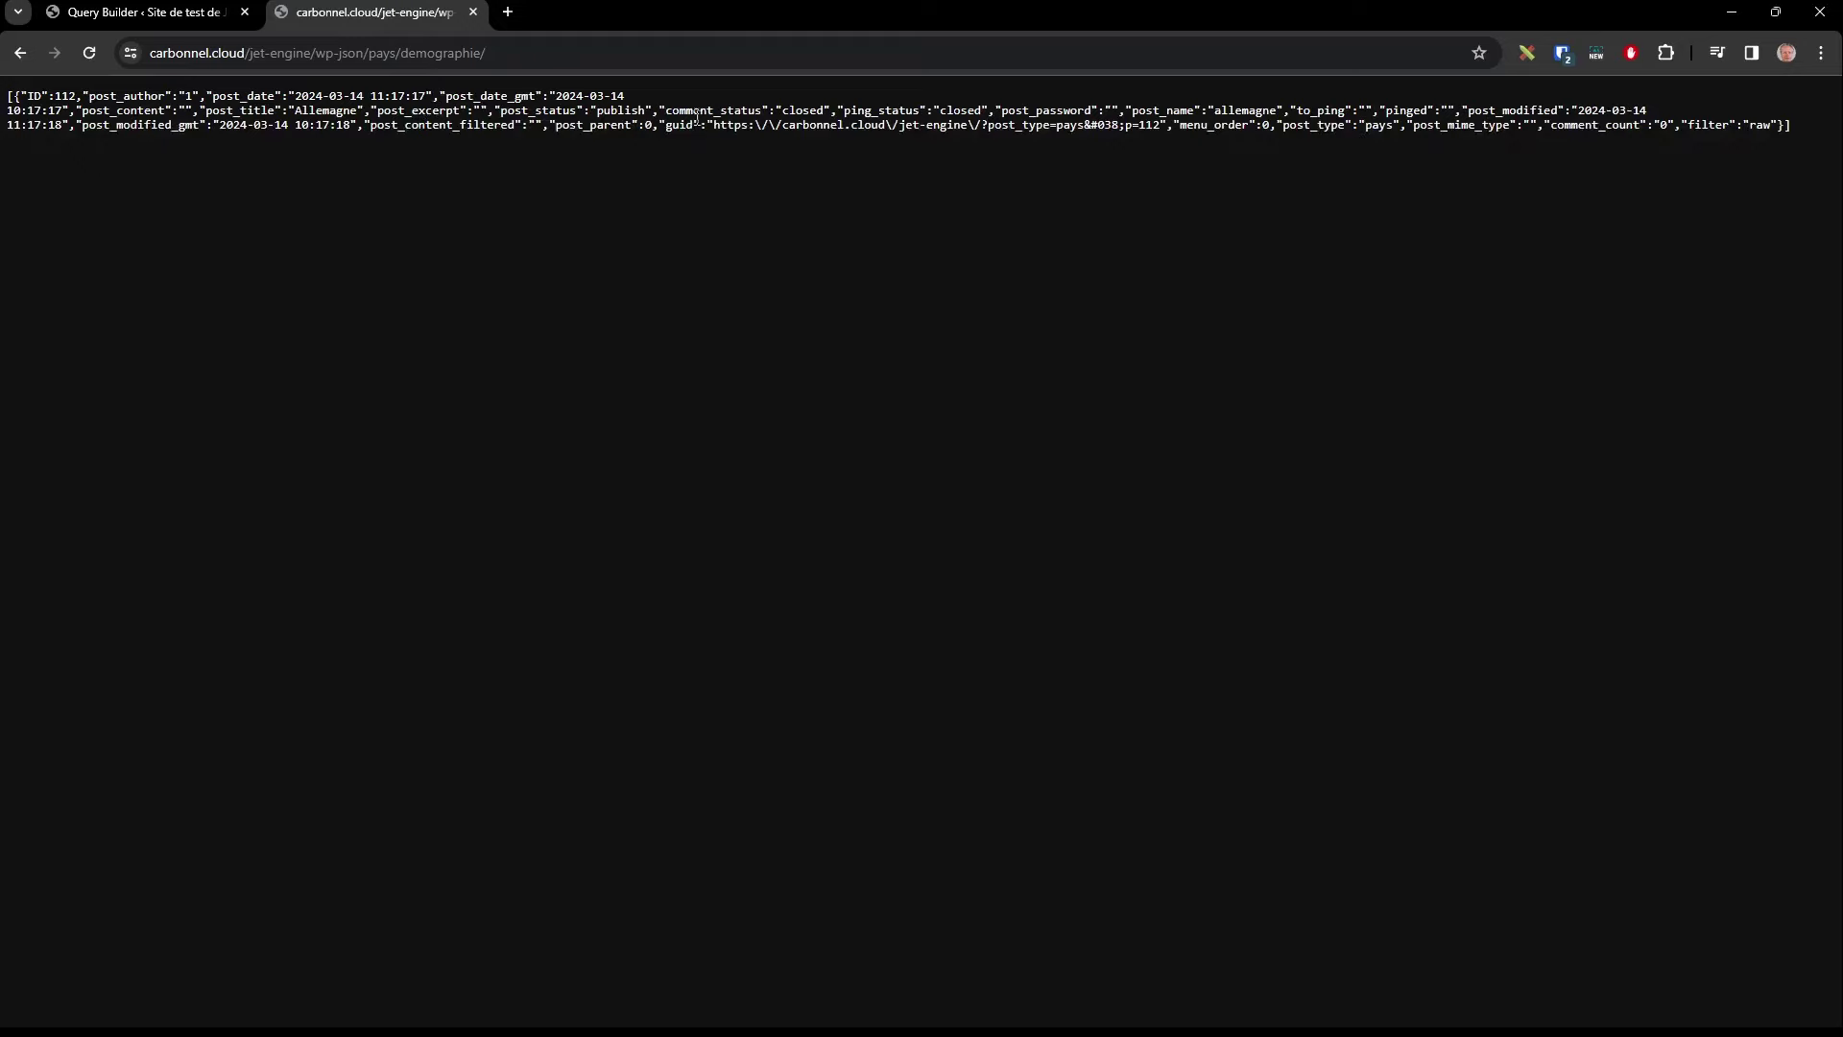
Step: Review the query's densite clause and general post settings, and save the query again
{"action": "left_click", "coordinate": [179, 16]}
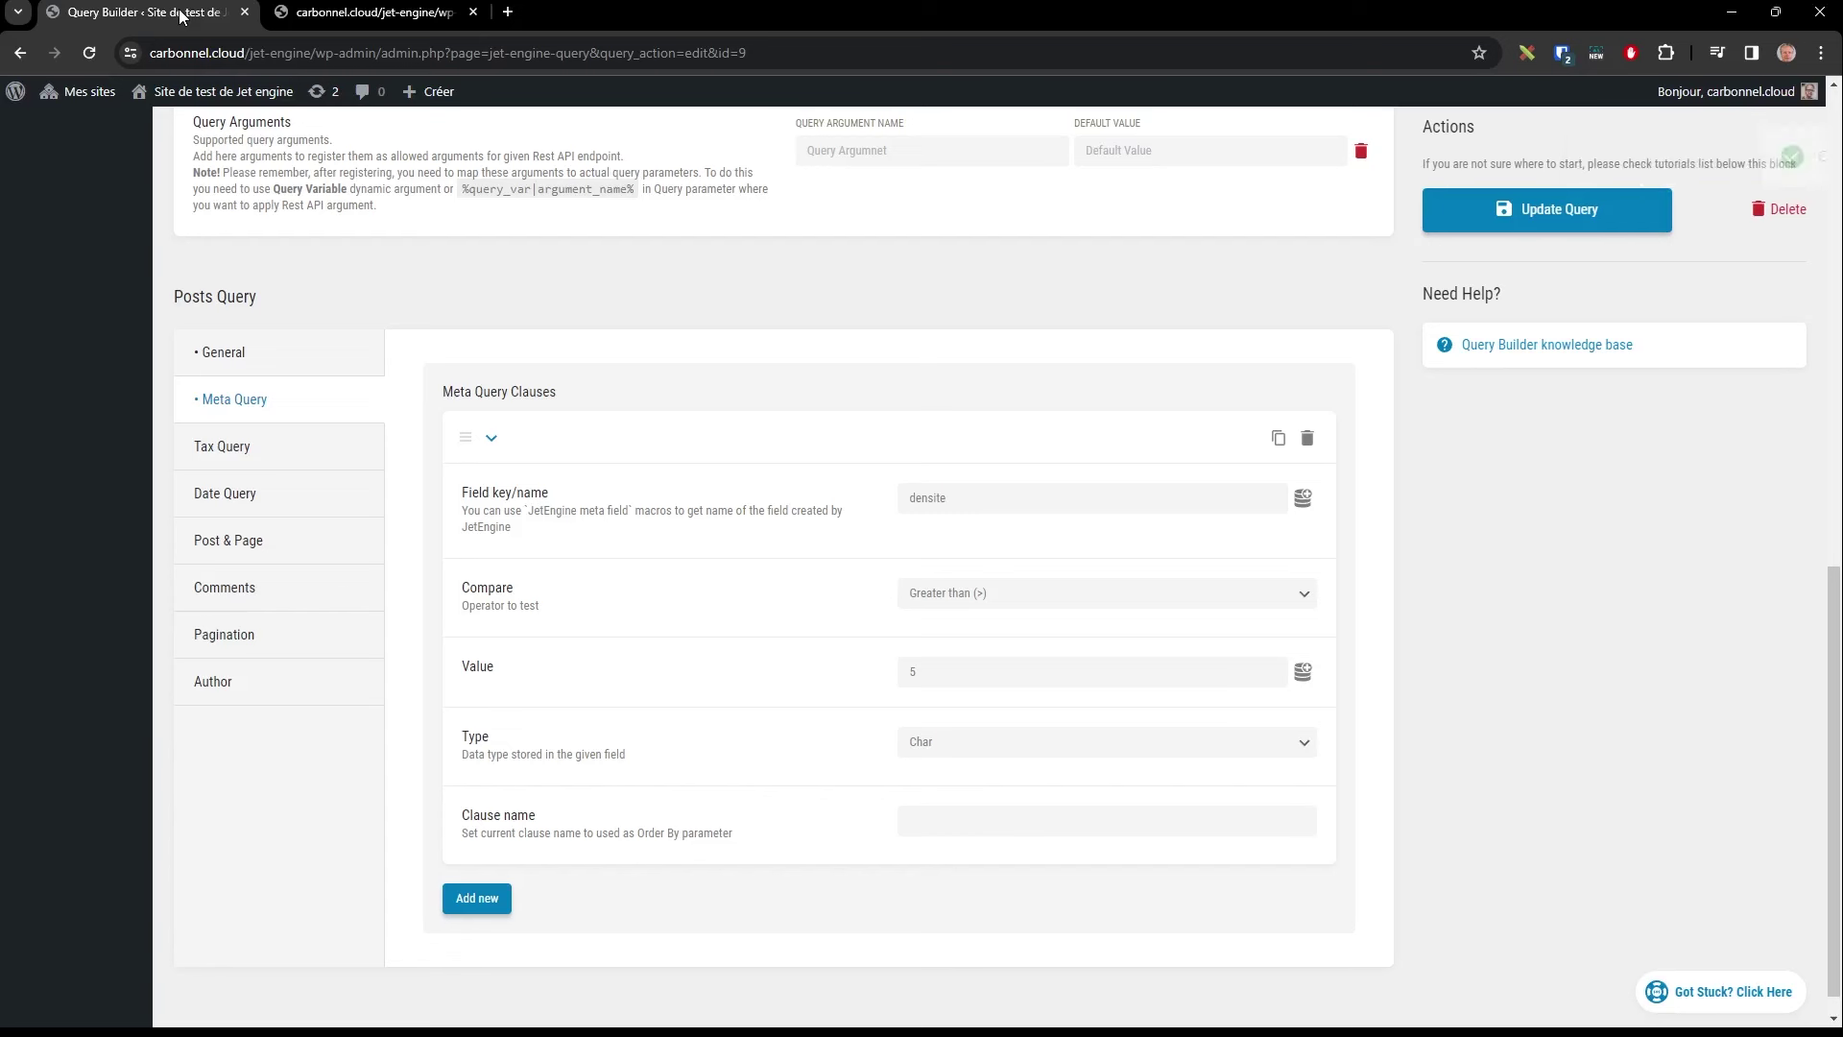
{"action": "left_click", "coordinate": [1094, 672]}
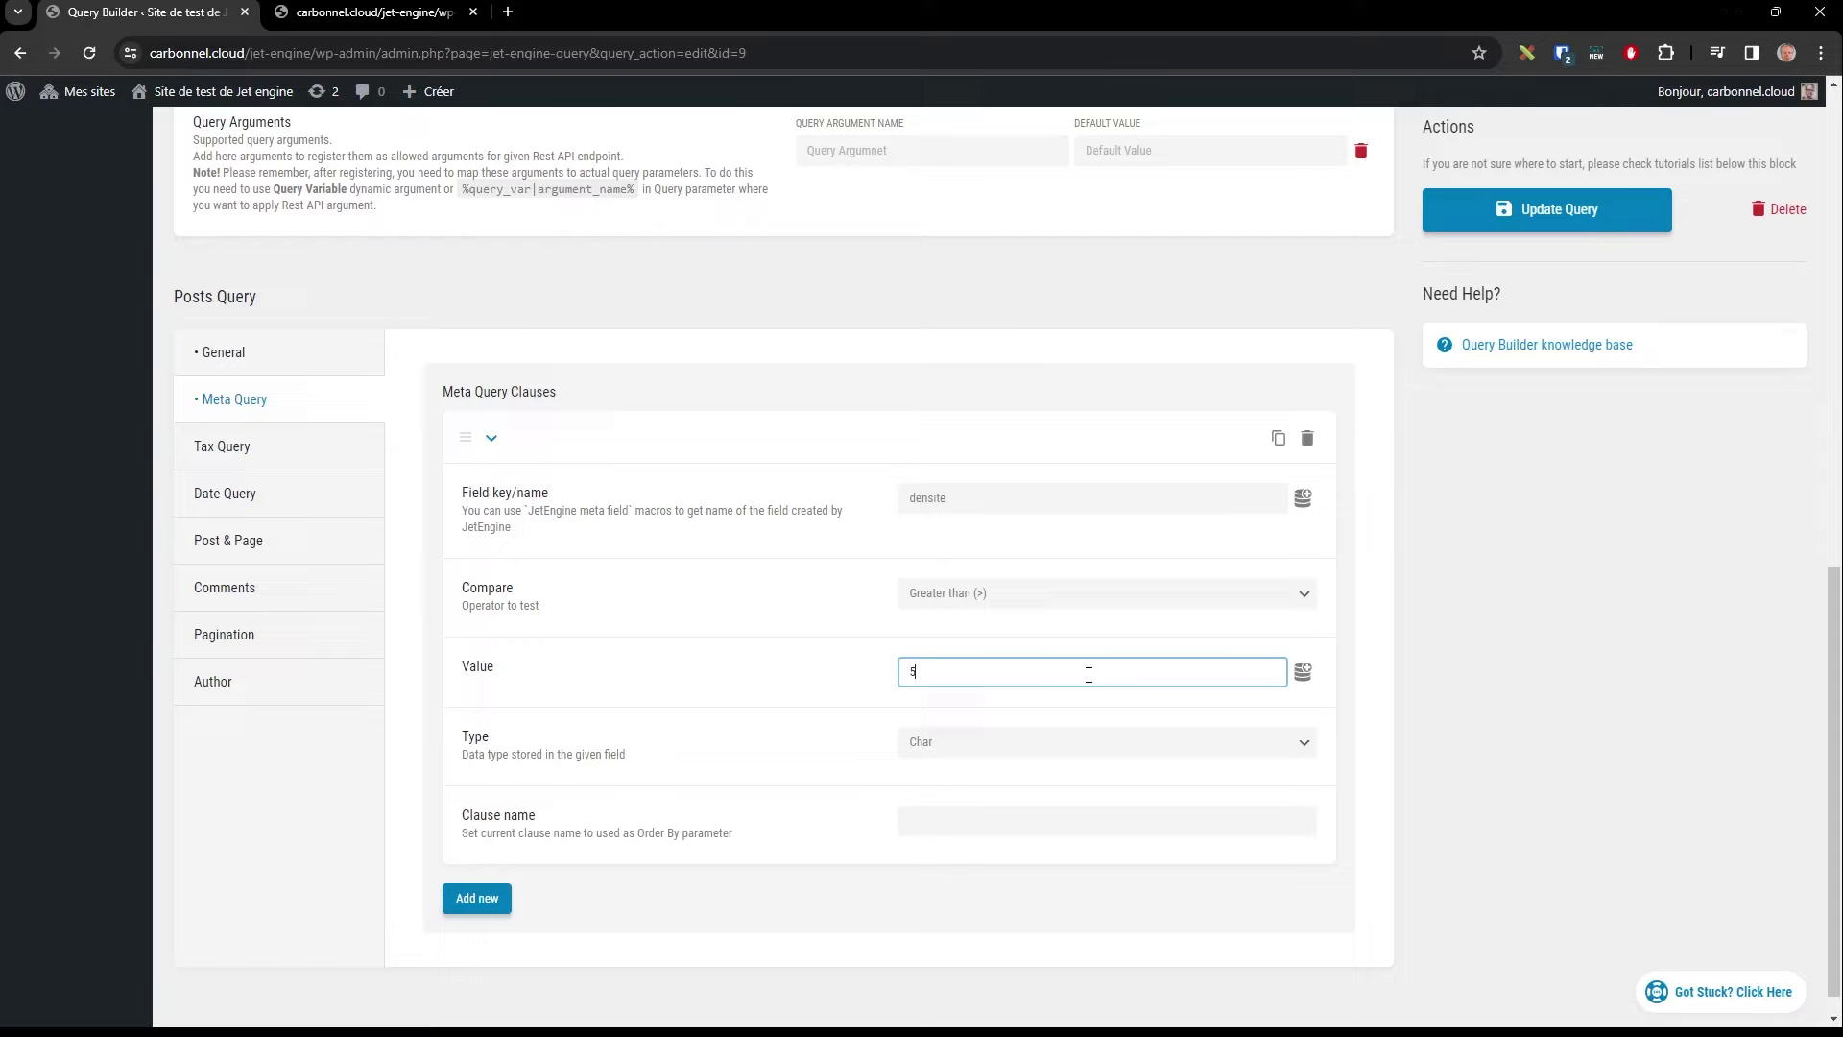
{"action": "left_click", "coordinate": [1007, 745]}
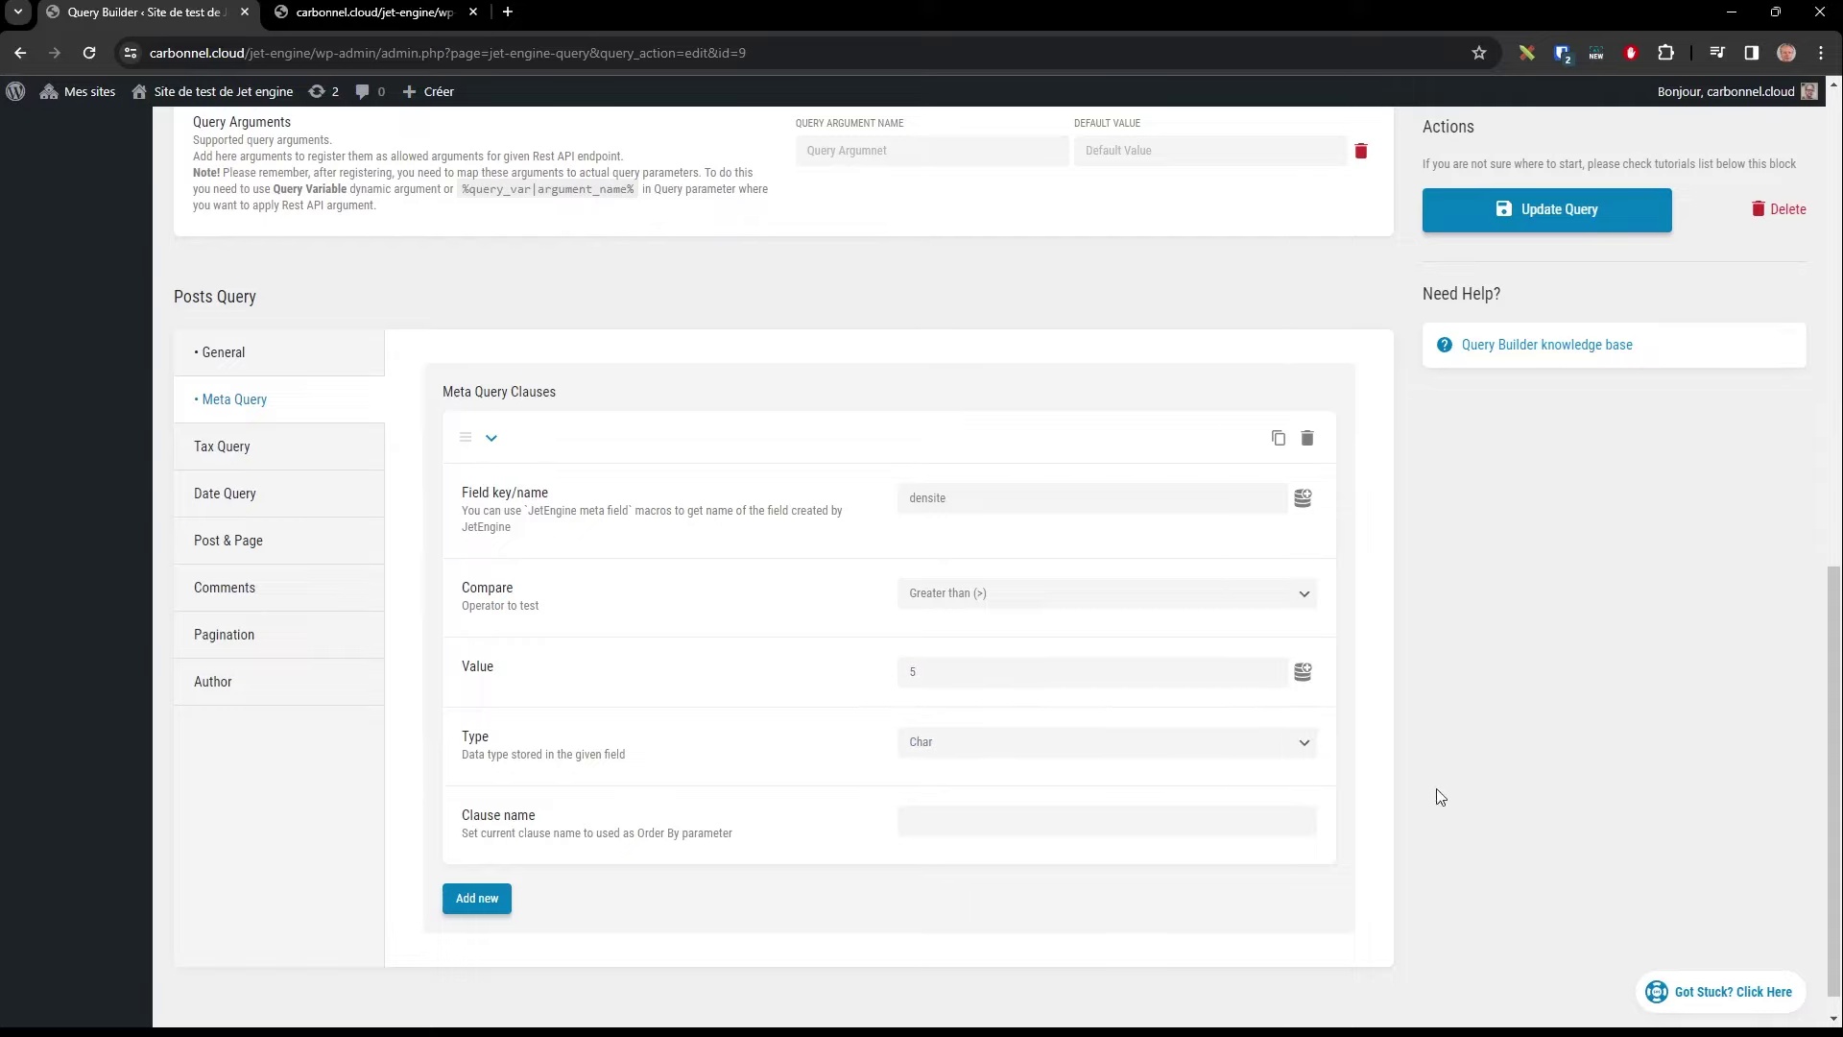
{"action": "left_click", "coordinate": [236, 354]}
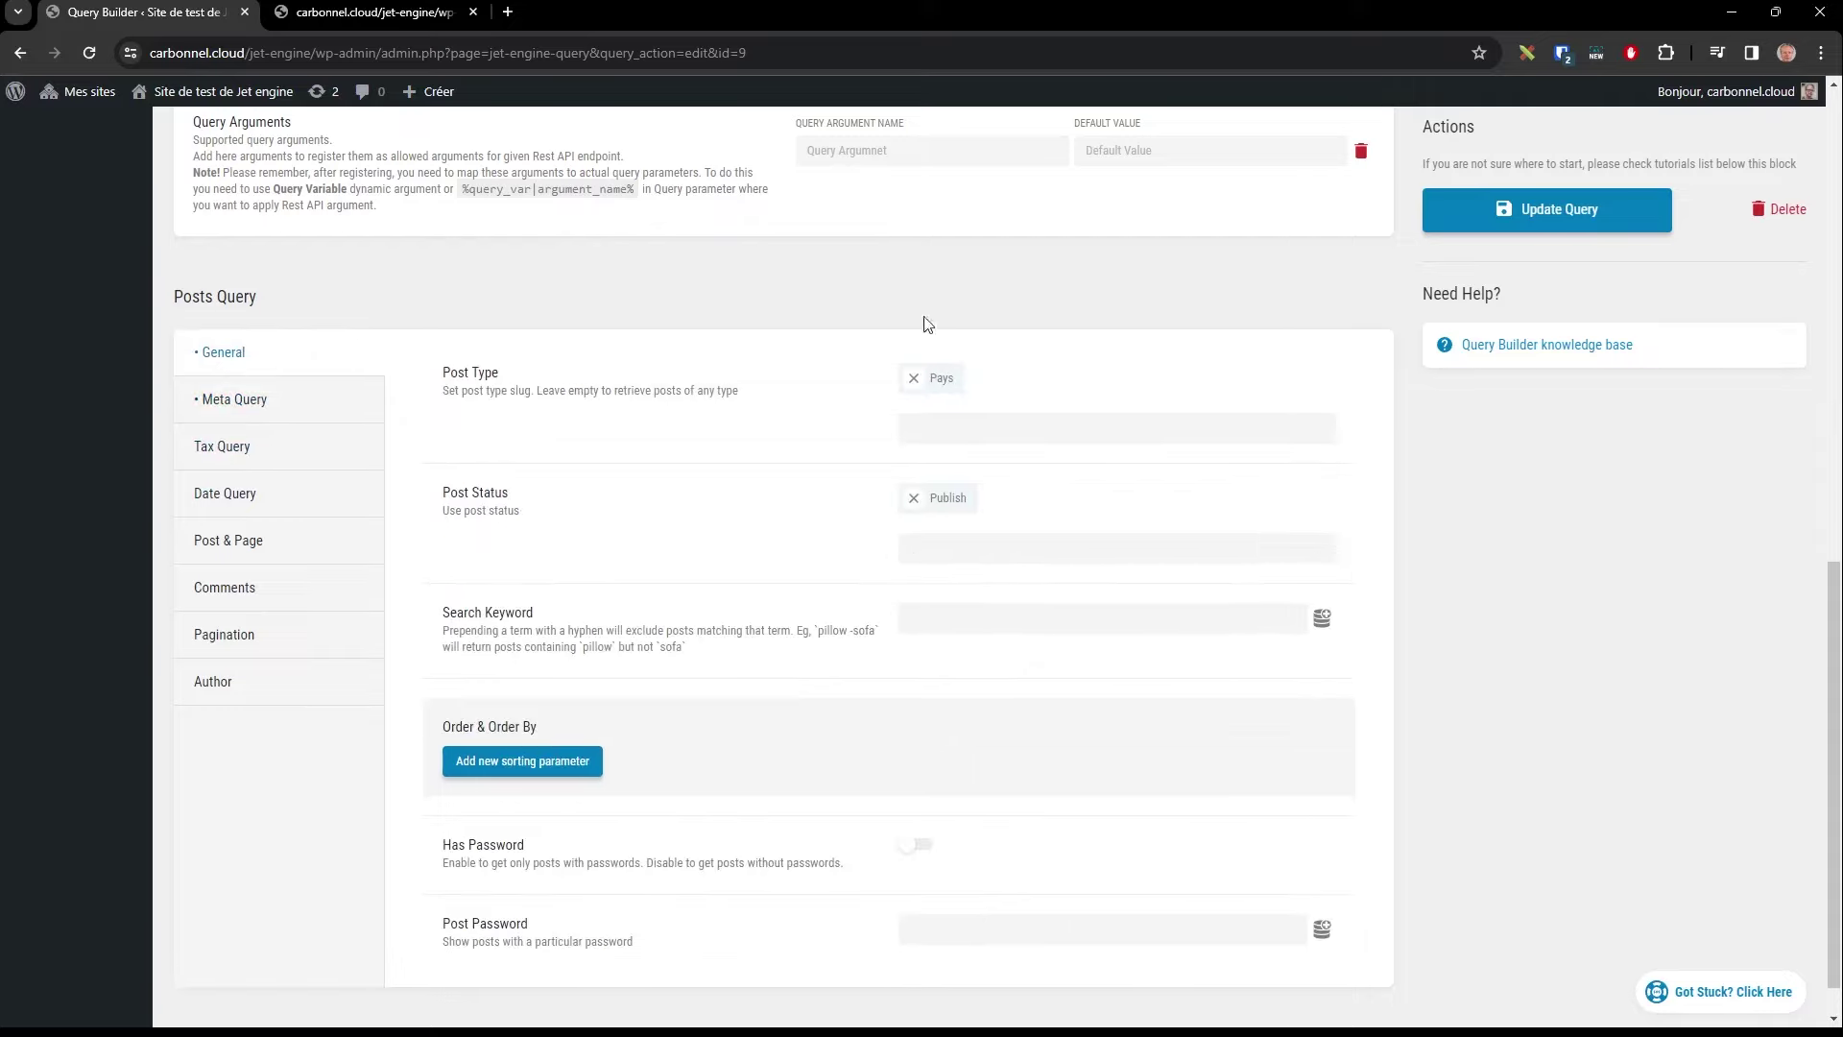
{"action": "left_click", "coordinate": [1556, 211]}
Step: Check the Densité value stored in each of the Pays posts Espagne, Allemagne and France
{"action": "scroll", "coordinate": [618, 385], "scroll_direction": "up", "scroll_amount": 8}
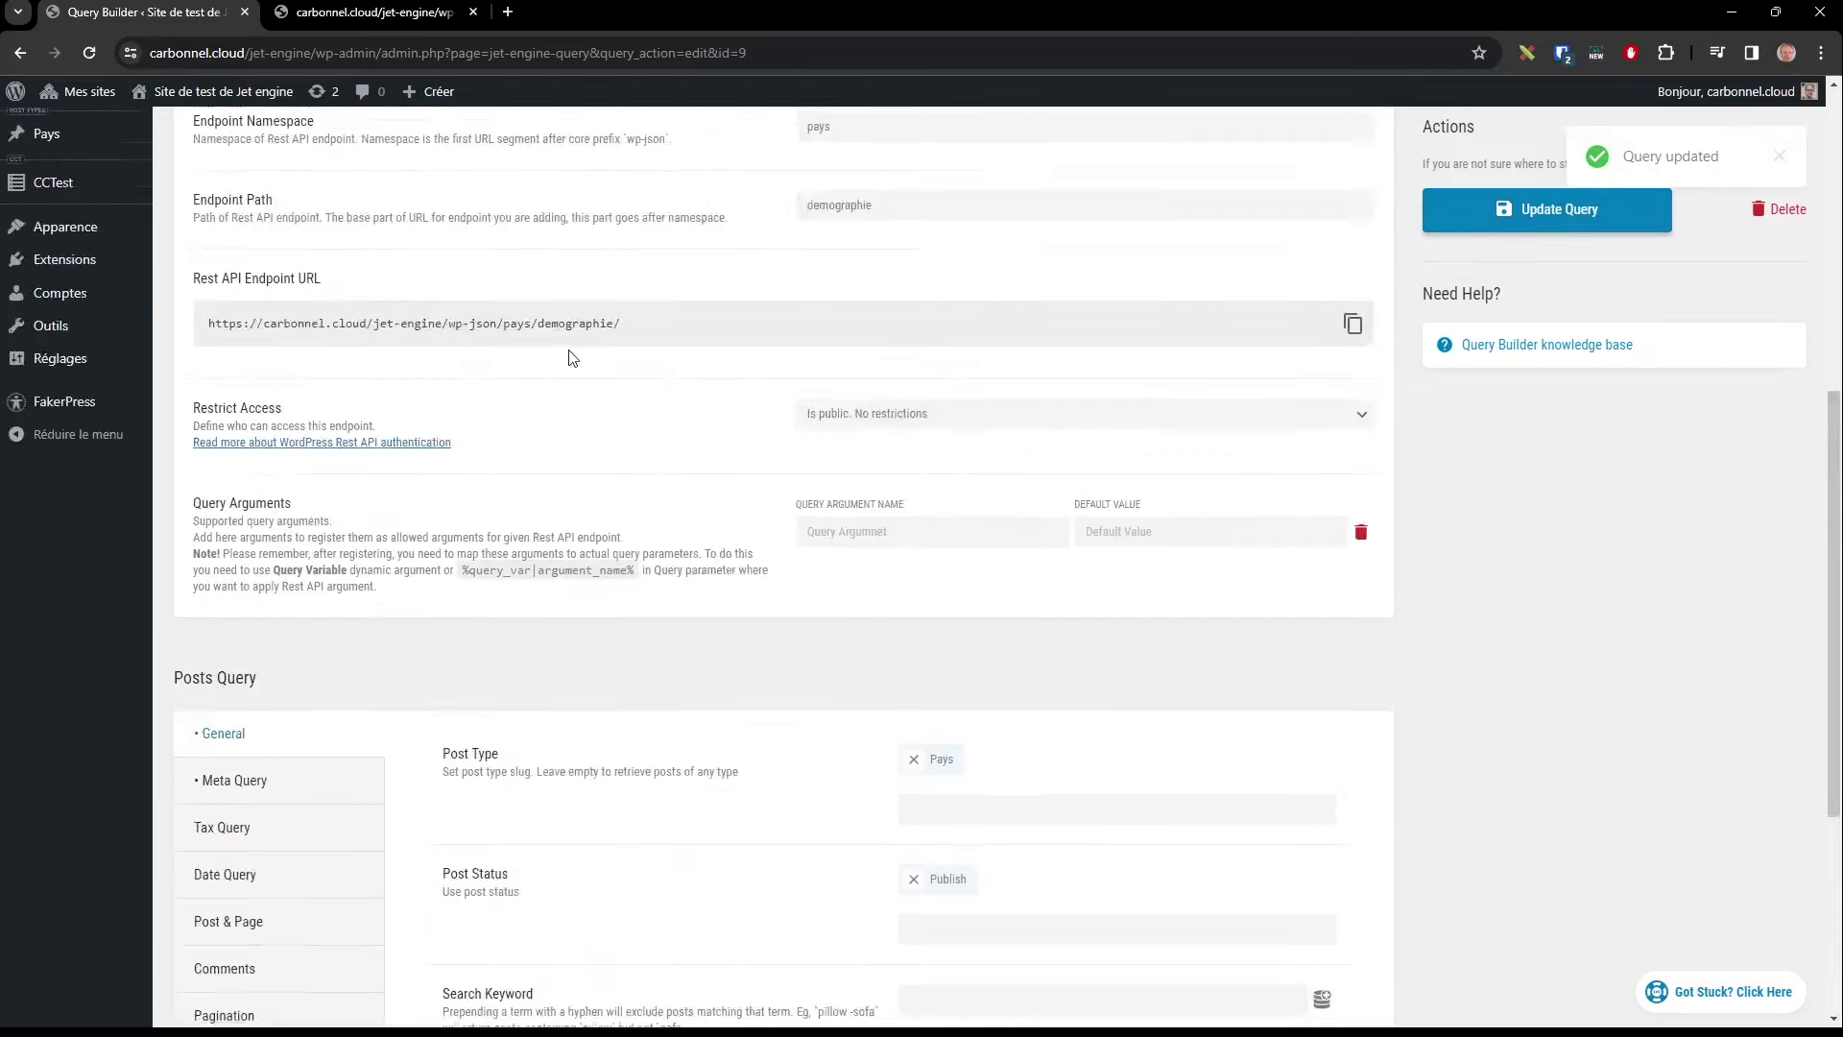
{"action": "mouse_move", "coordinate": [48, 526]}
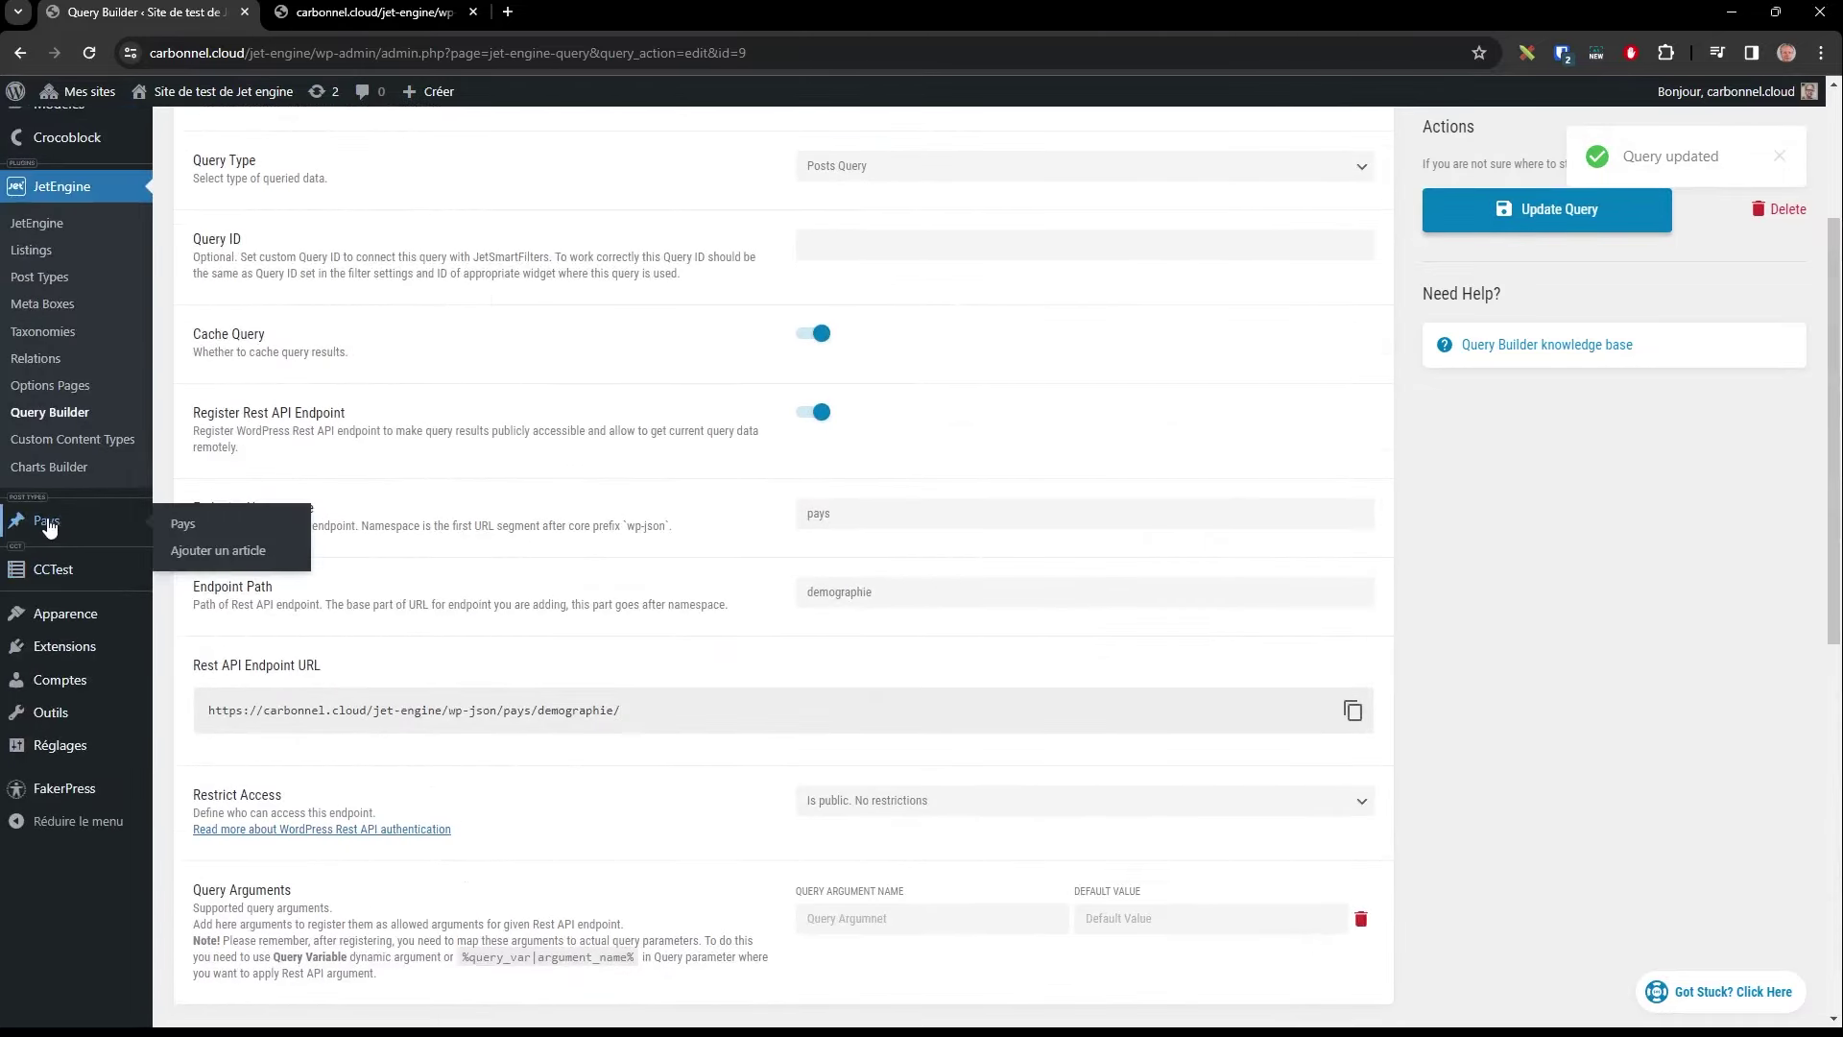
{"action": "left_click", "coordinate": [182, 523]}
{"action": "left_click", "coordinate": [239, 308]}
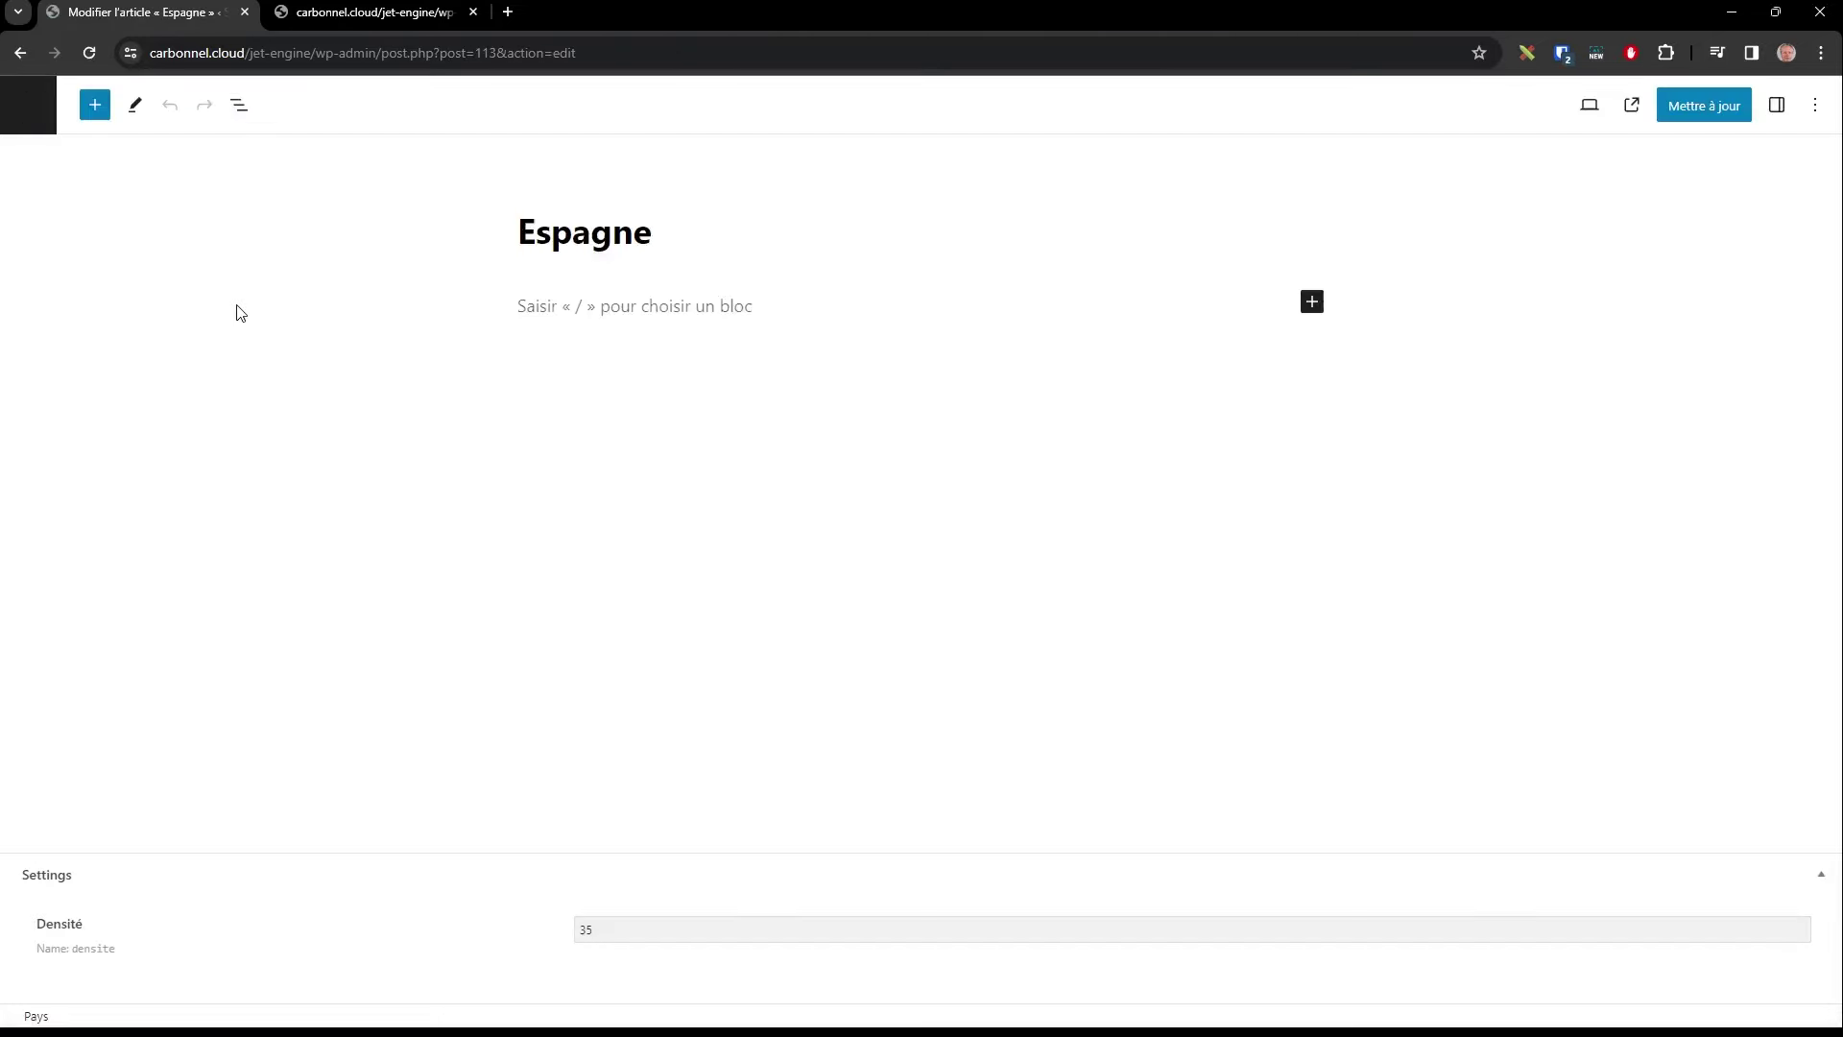
{"action": "left_click", "coordinate": [630, 938]}
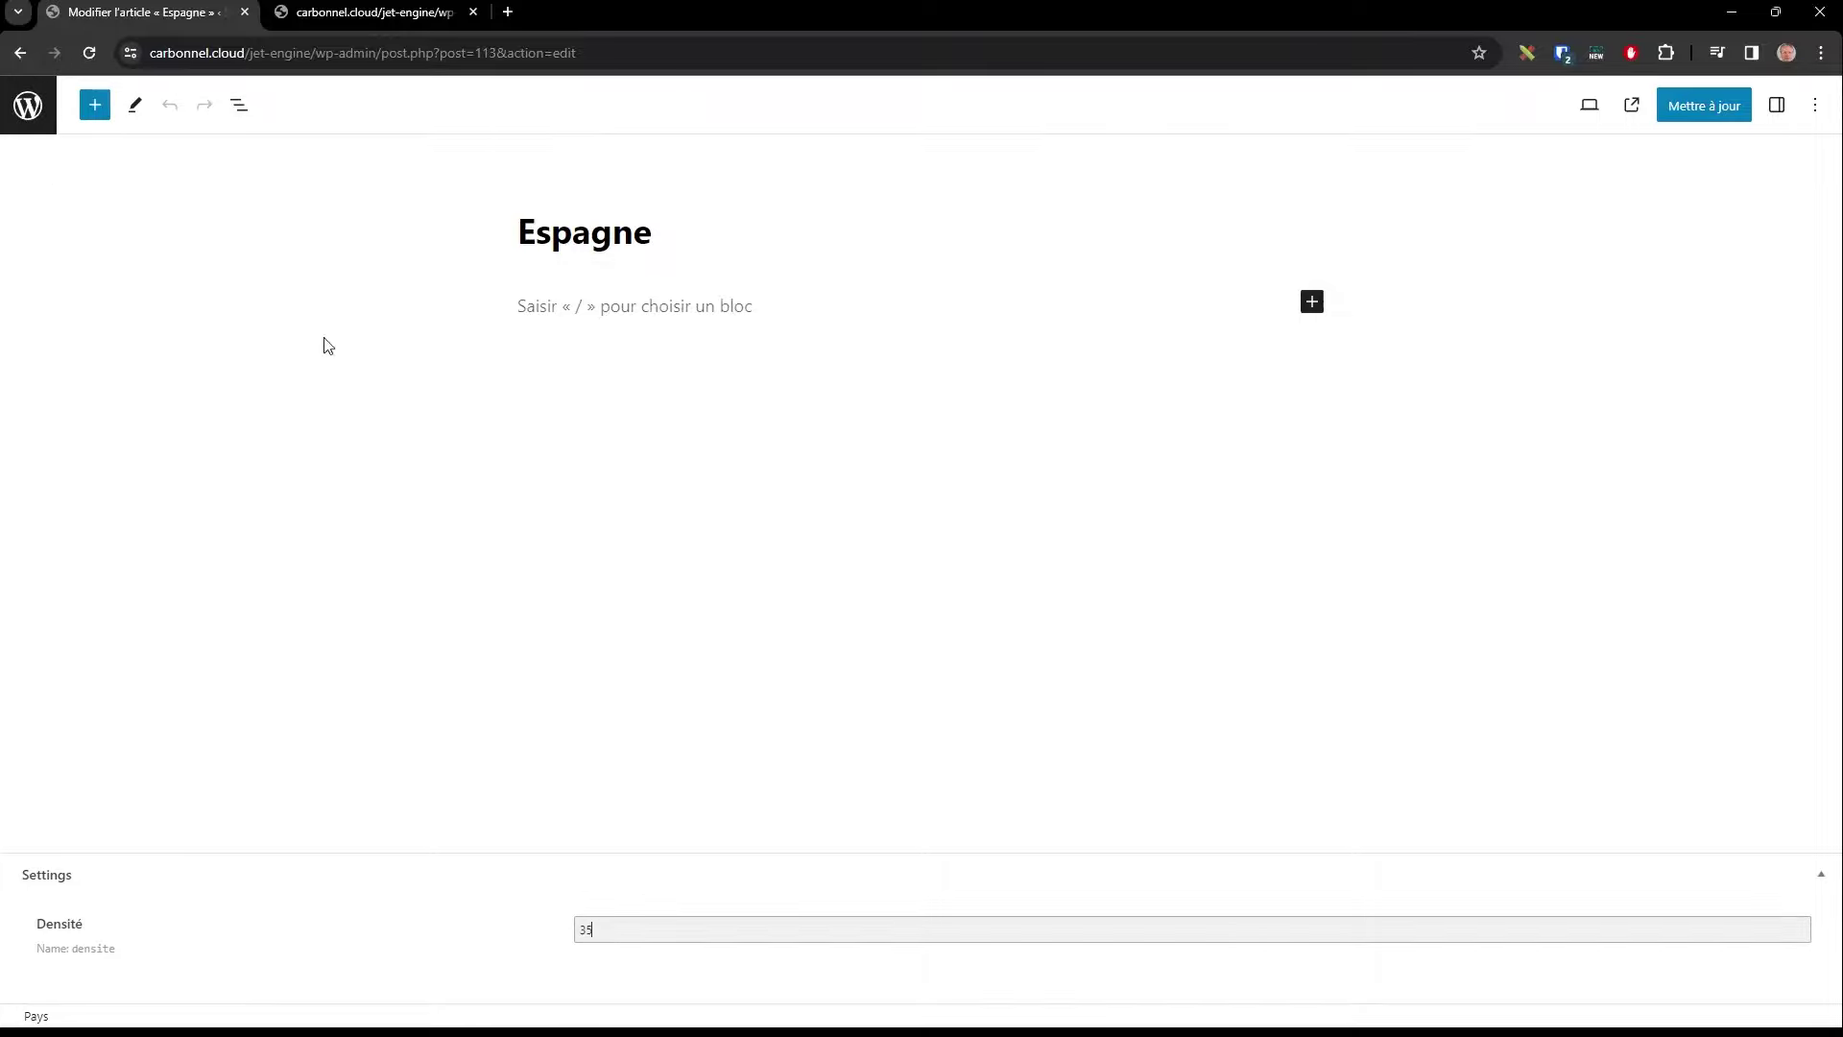
{"action": "left_click", "coordinate": [19, 54]}
{"action": "left_click", "coordinate": [242, 368]}
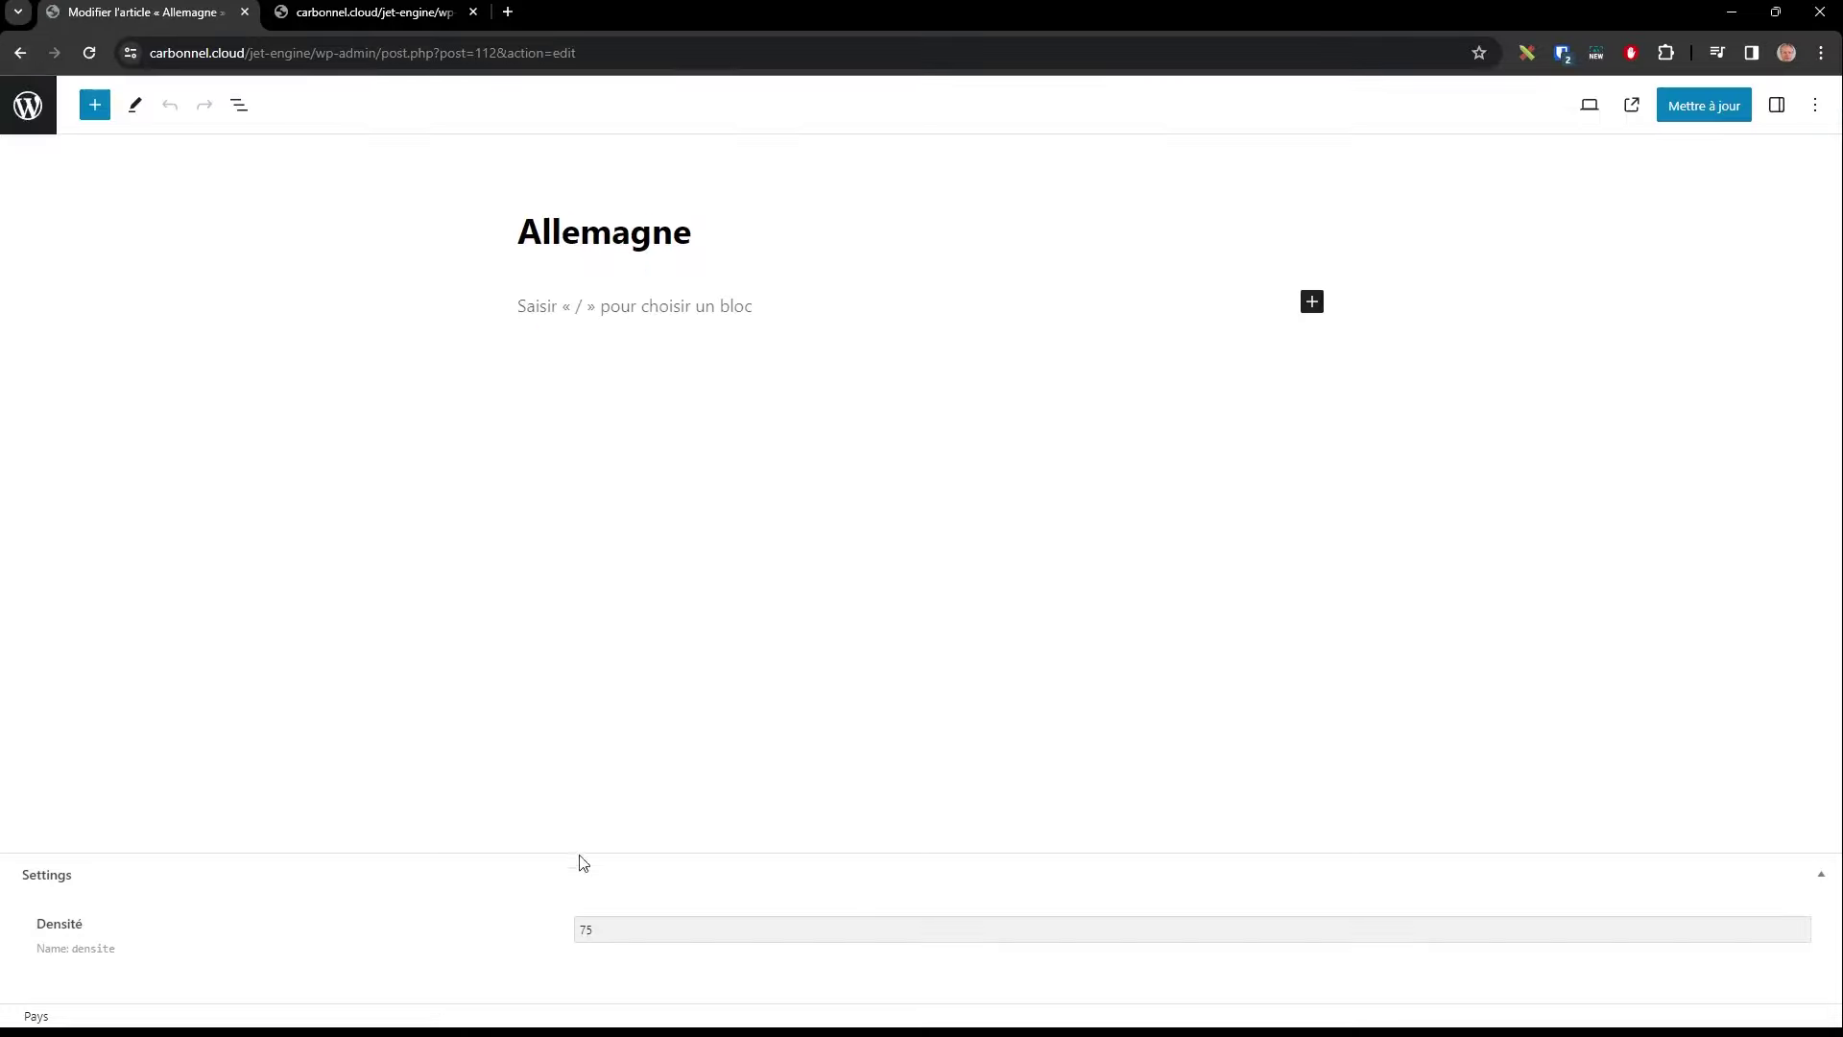
{"action": "left_click", "coordinate": [19, 54]}
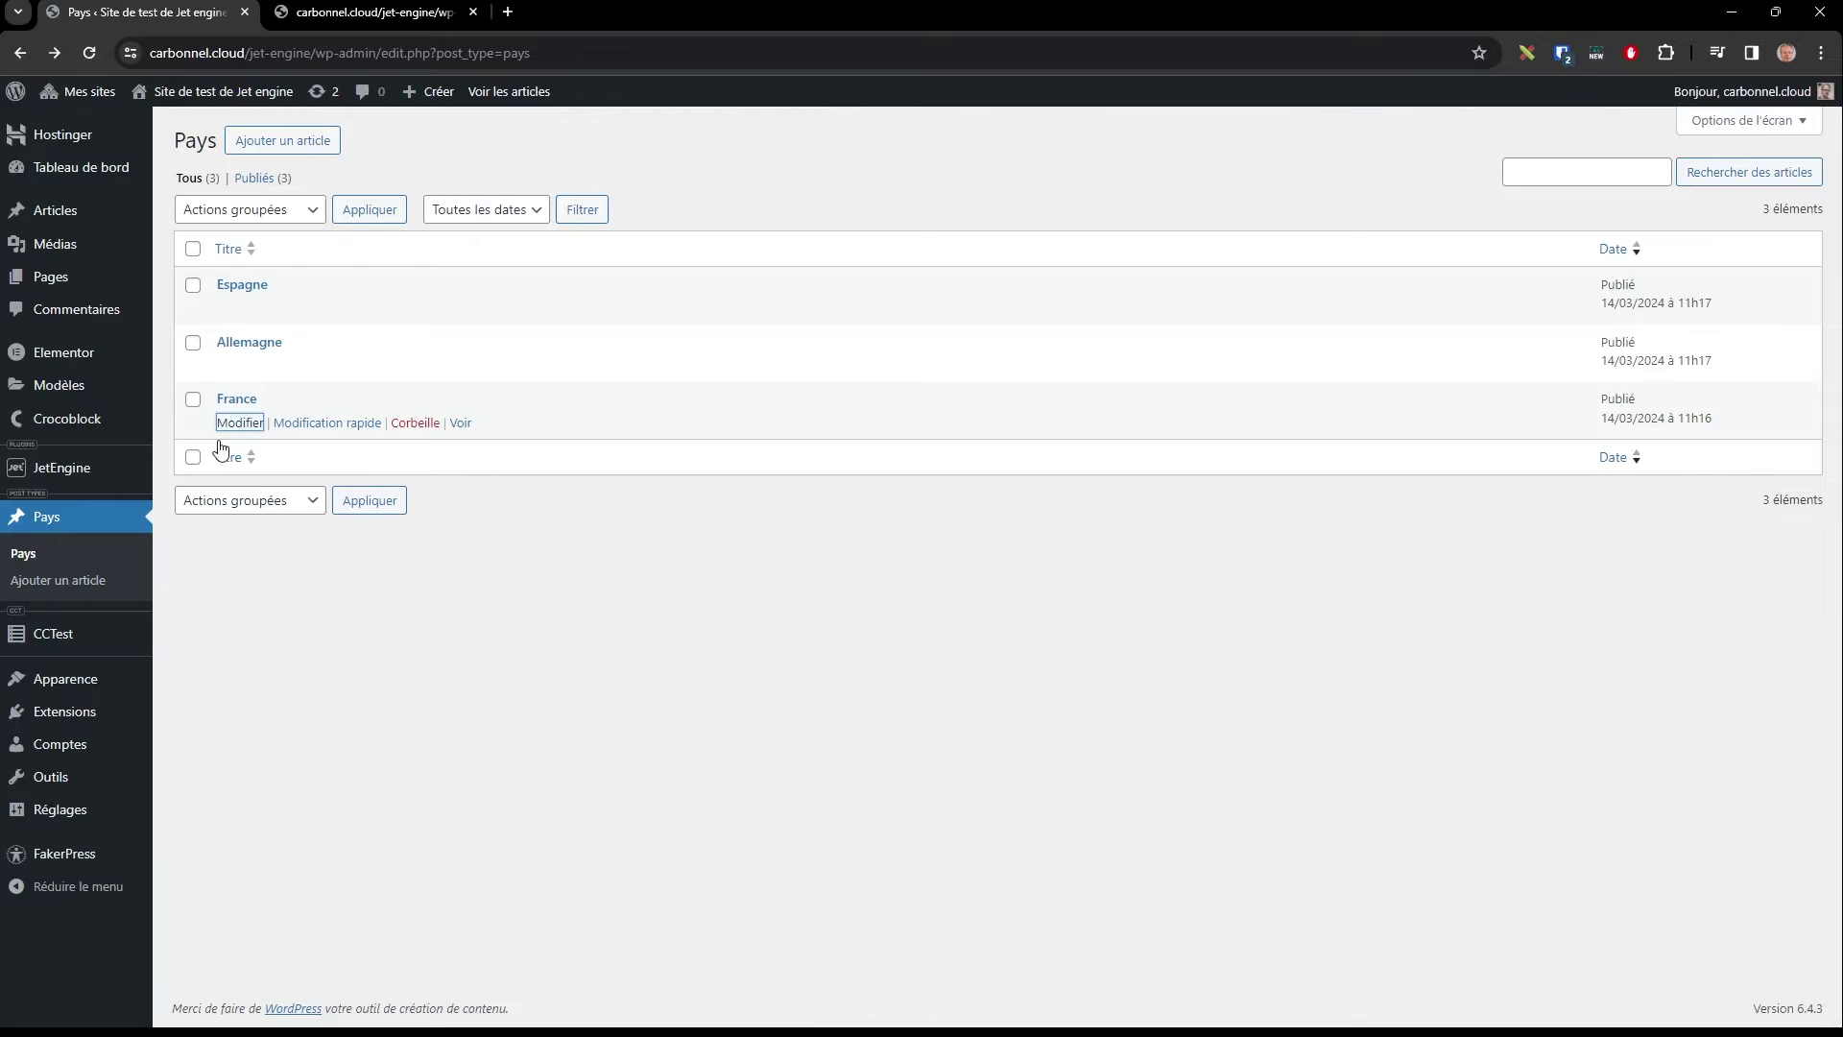
{"action": "left_click", "coordinate": [241, 427]}
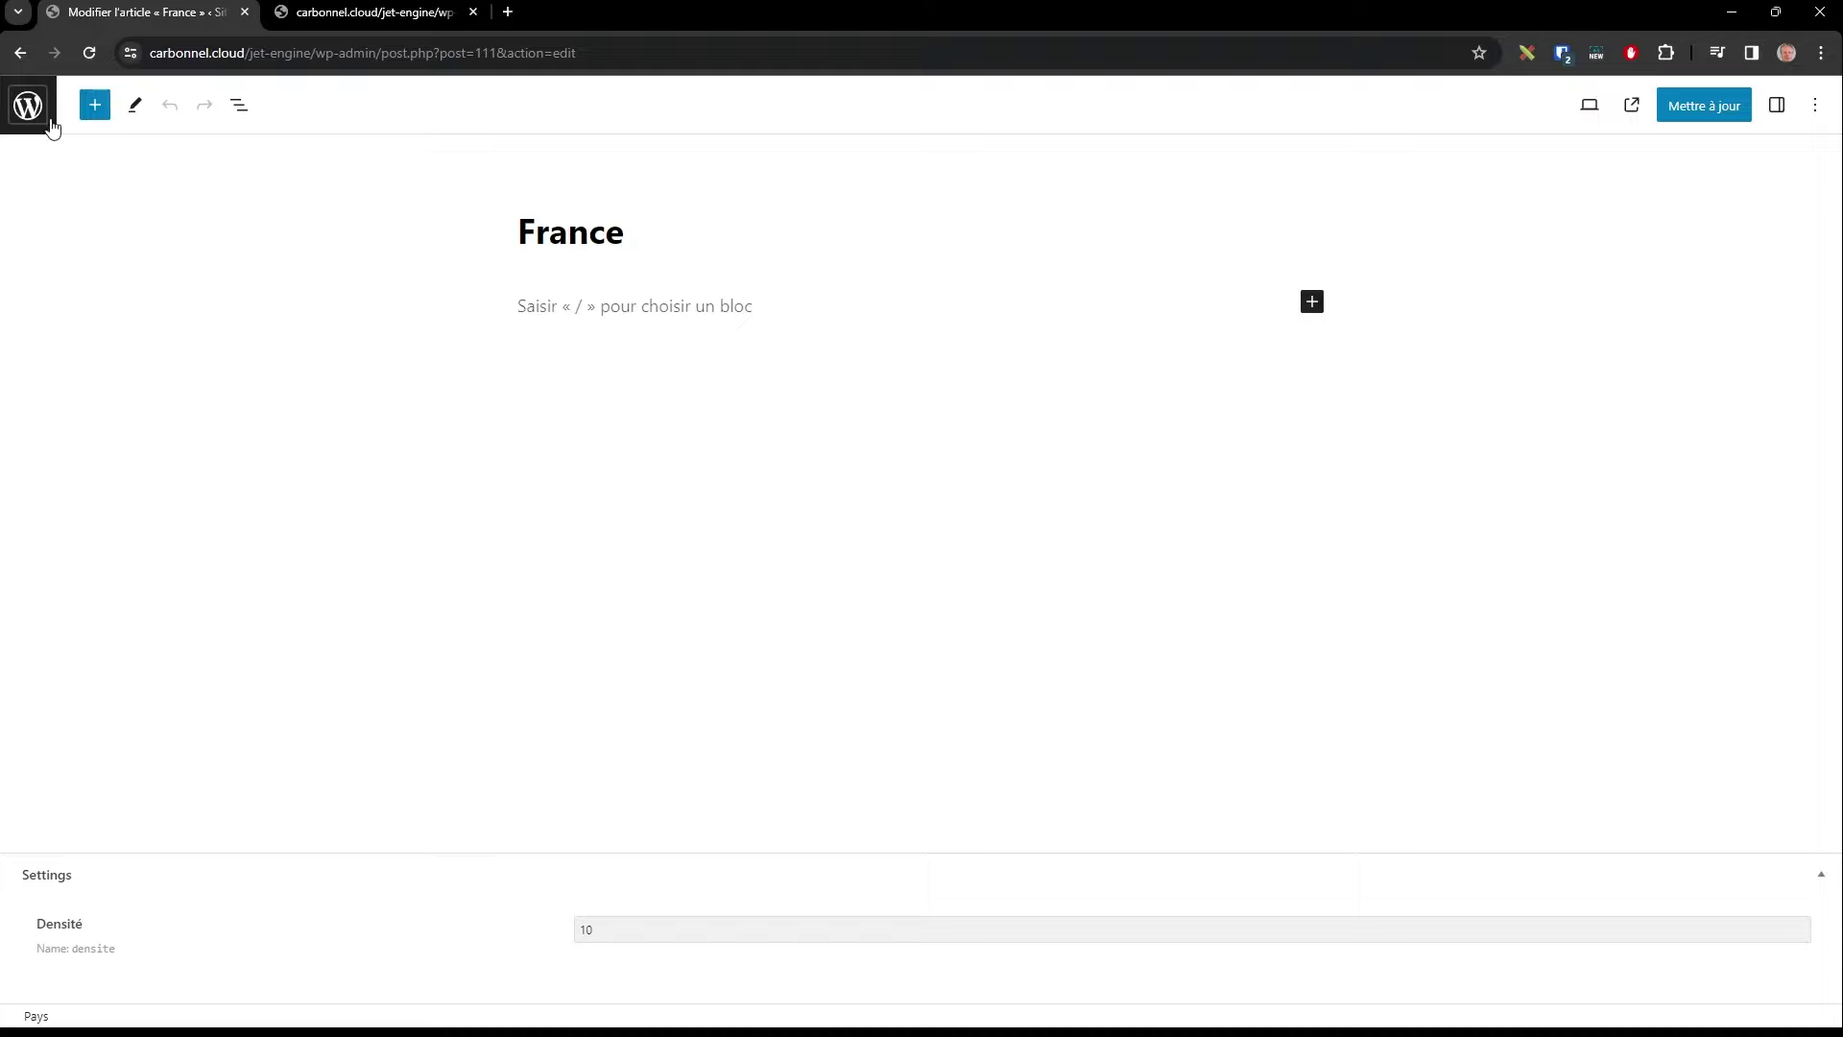
{"action": "left_click", "coordinate": [19, 54]}
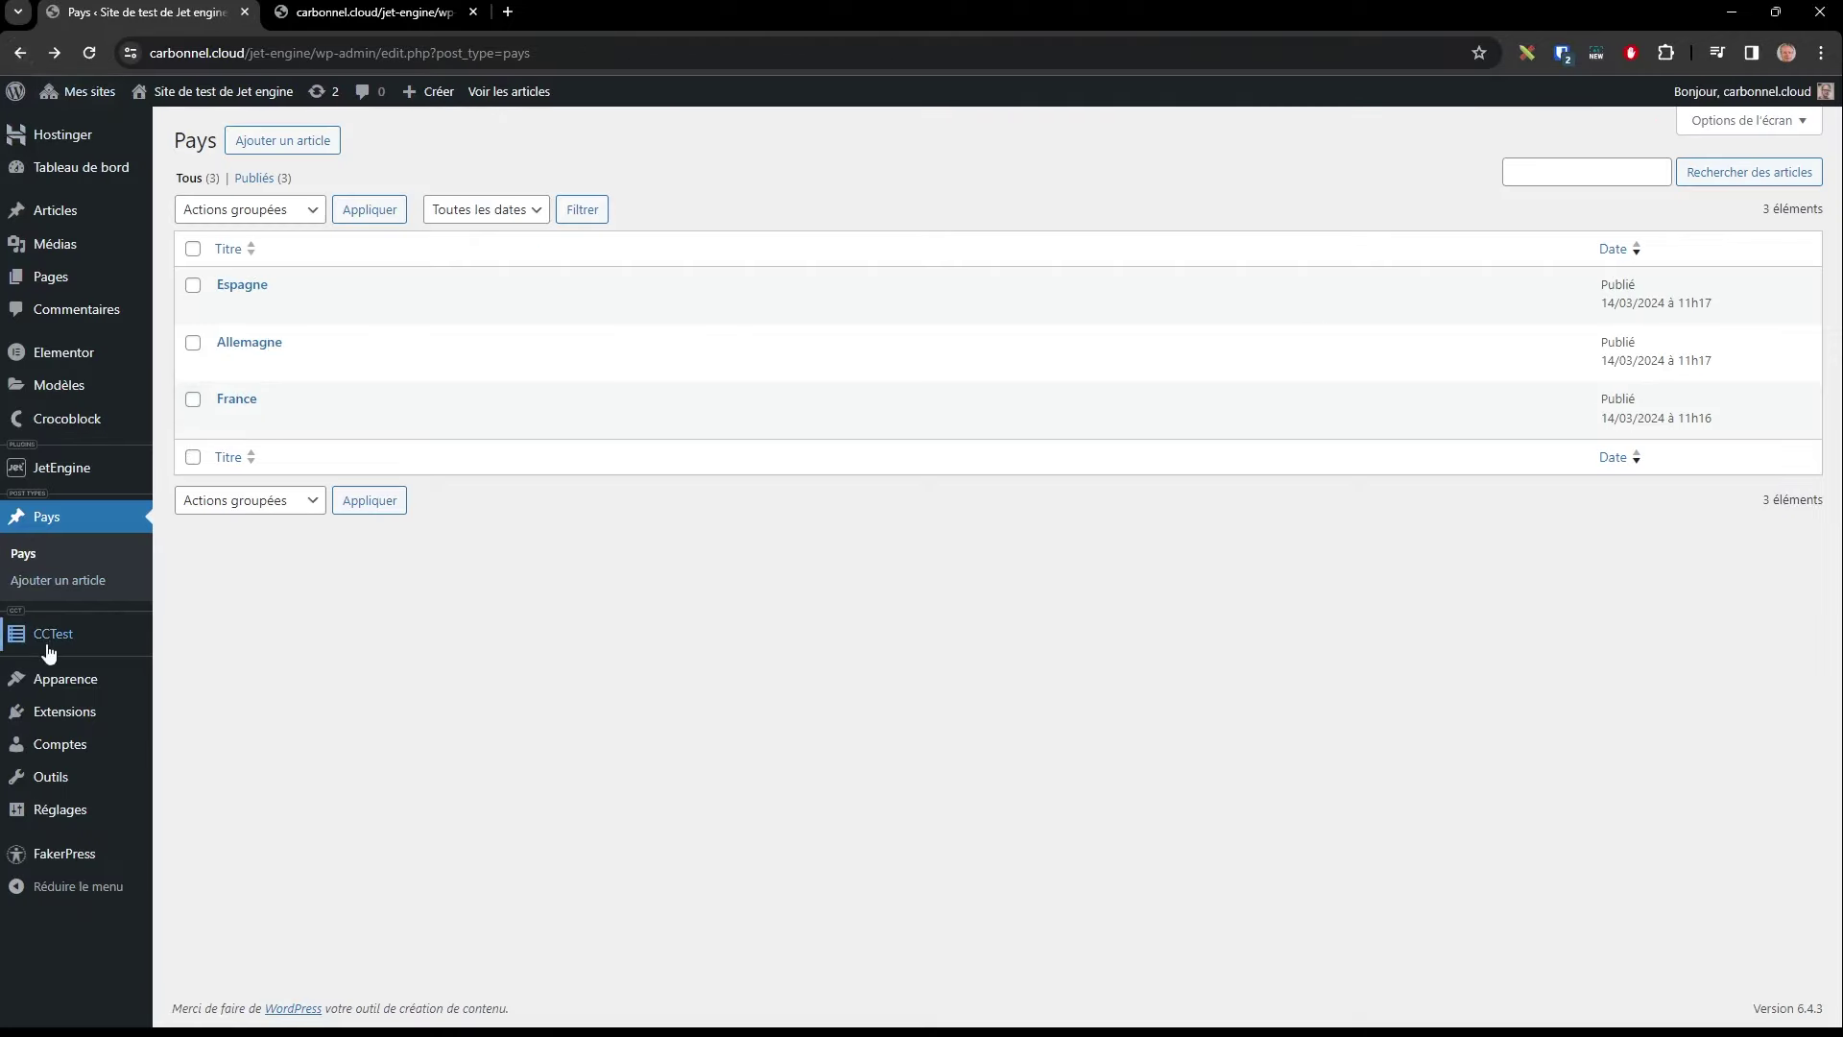
Step: Reopen the RequeteDensités query in Query Builder and review its settings up to the meta query clause
{"action": "mouse_move", "coordinate": [67, 467]}
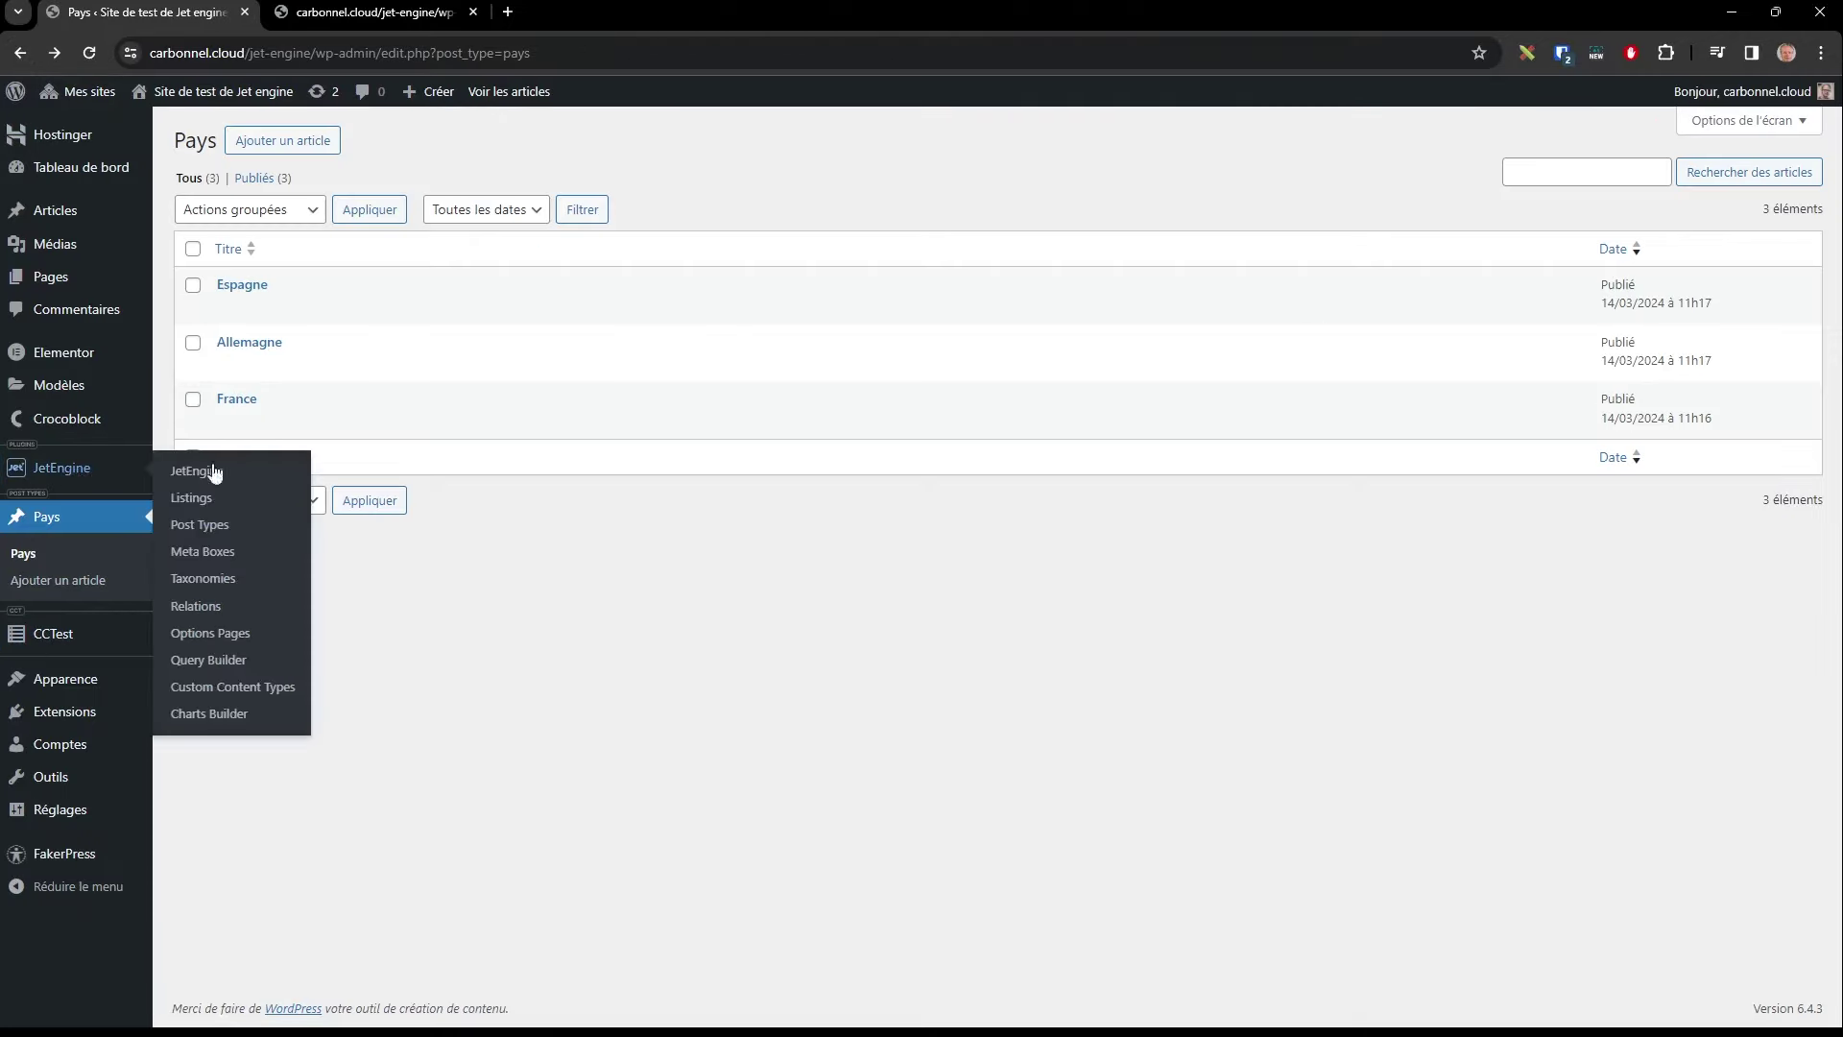
{"action": "left_click", "coordinate": [216, 662]}
{"action": "left_click", "coordinate": [246, 413]}
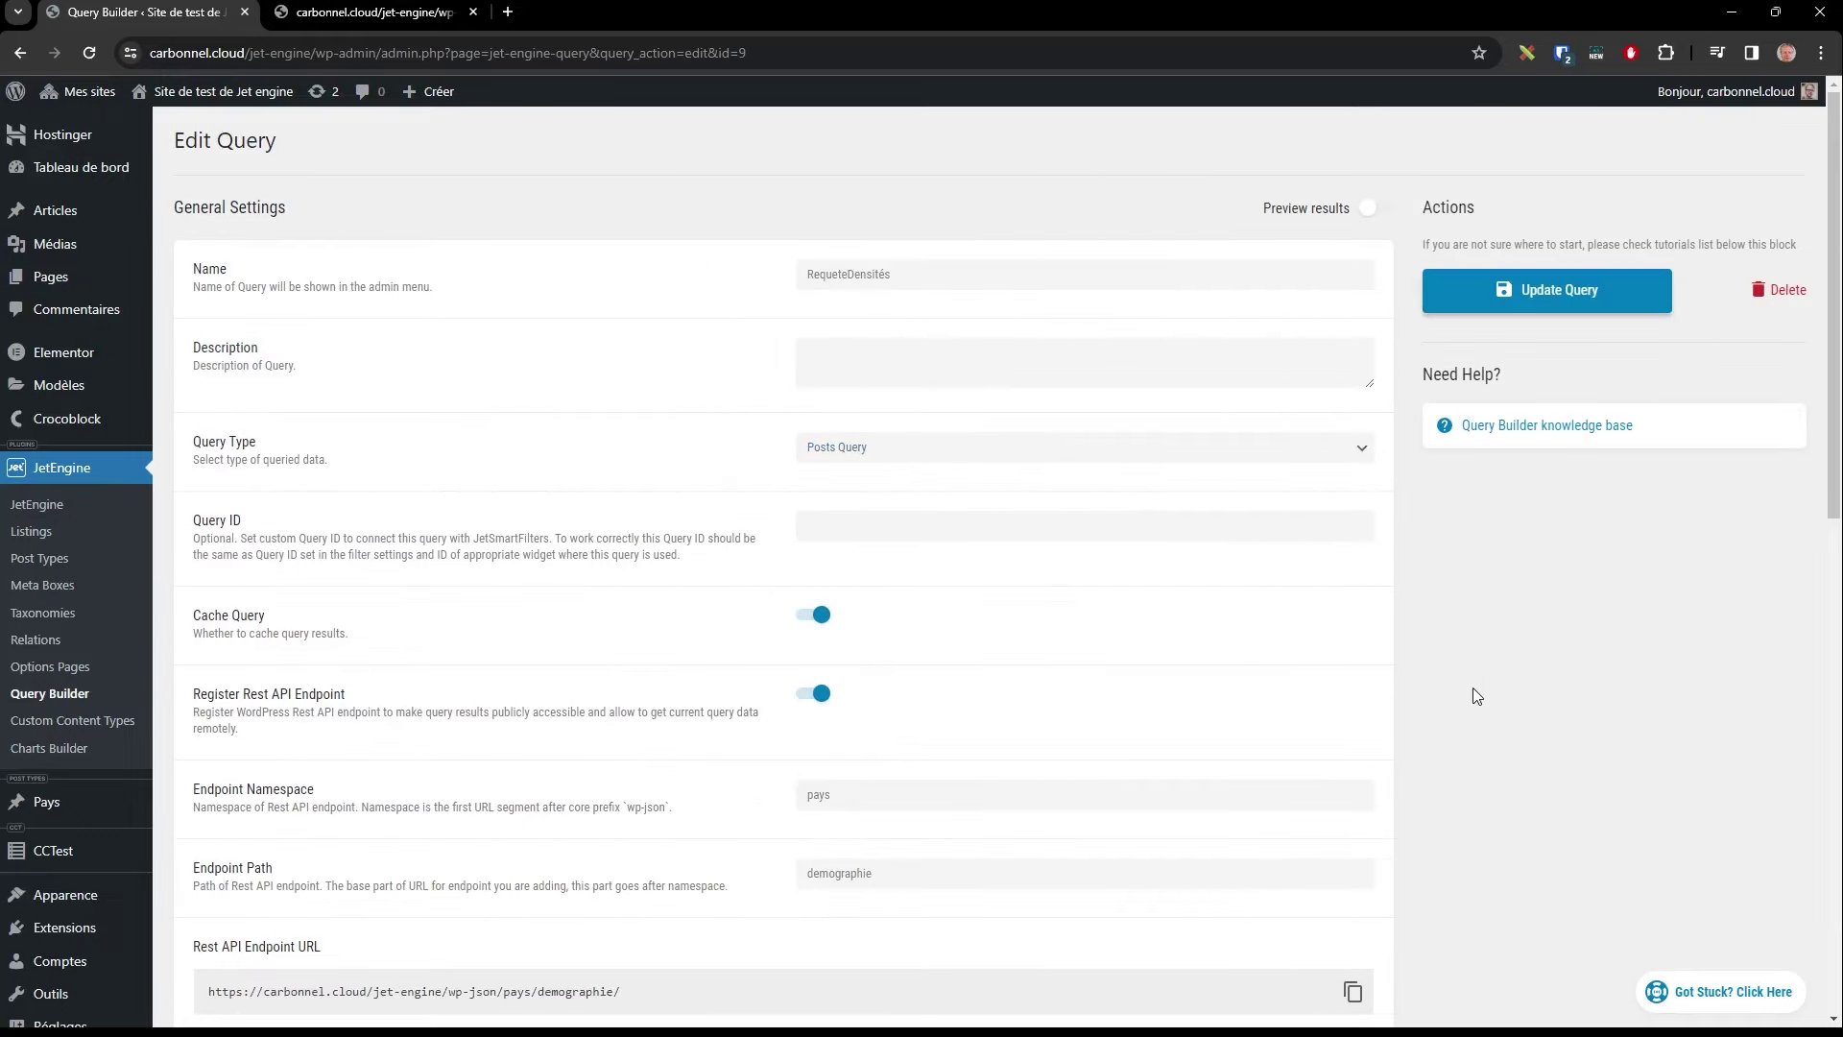
{"action": "scroll", "coordinate": [1473, 689], "scroll_direction": "down", "scroll_amount": 1}
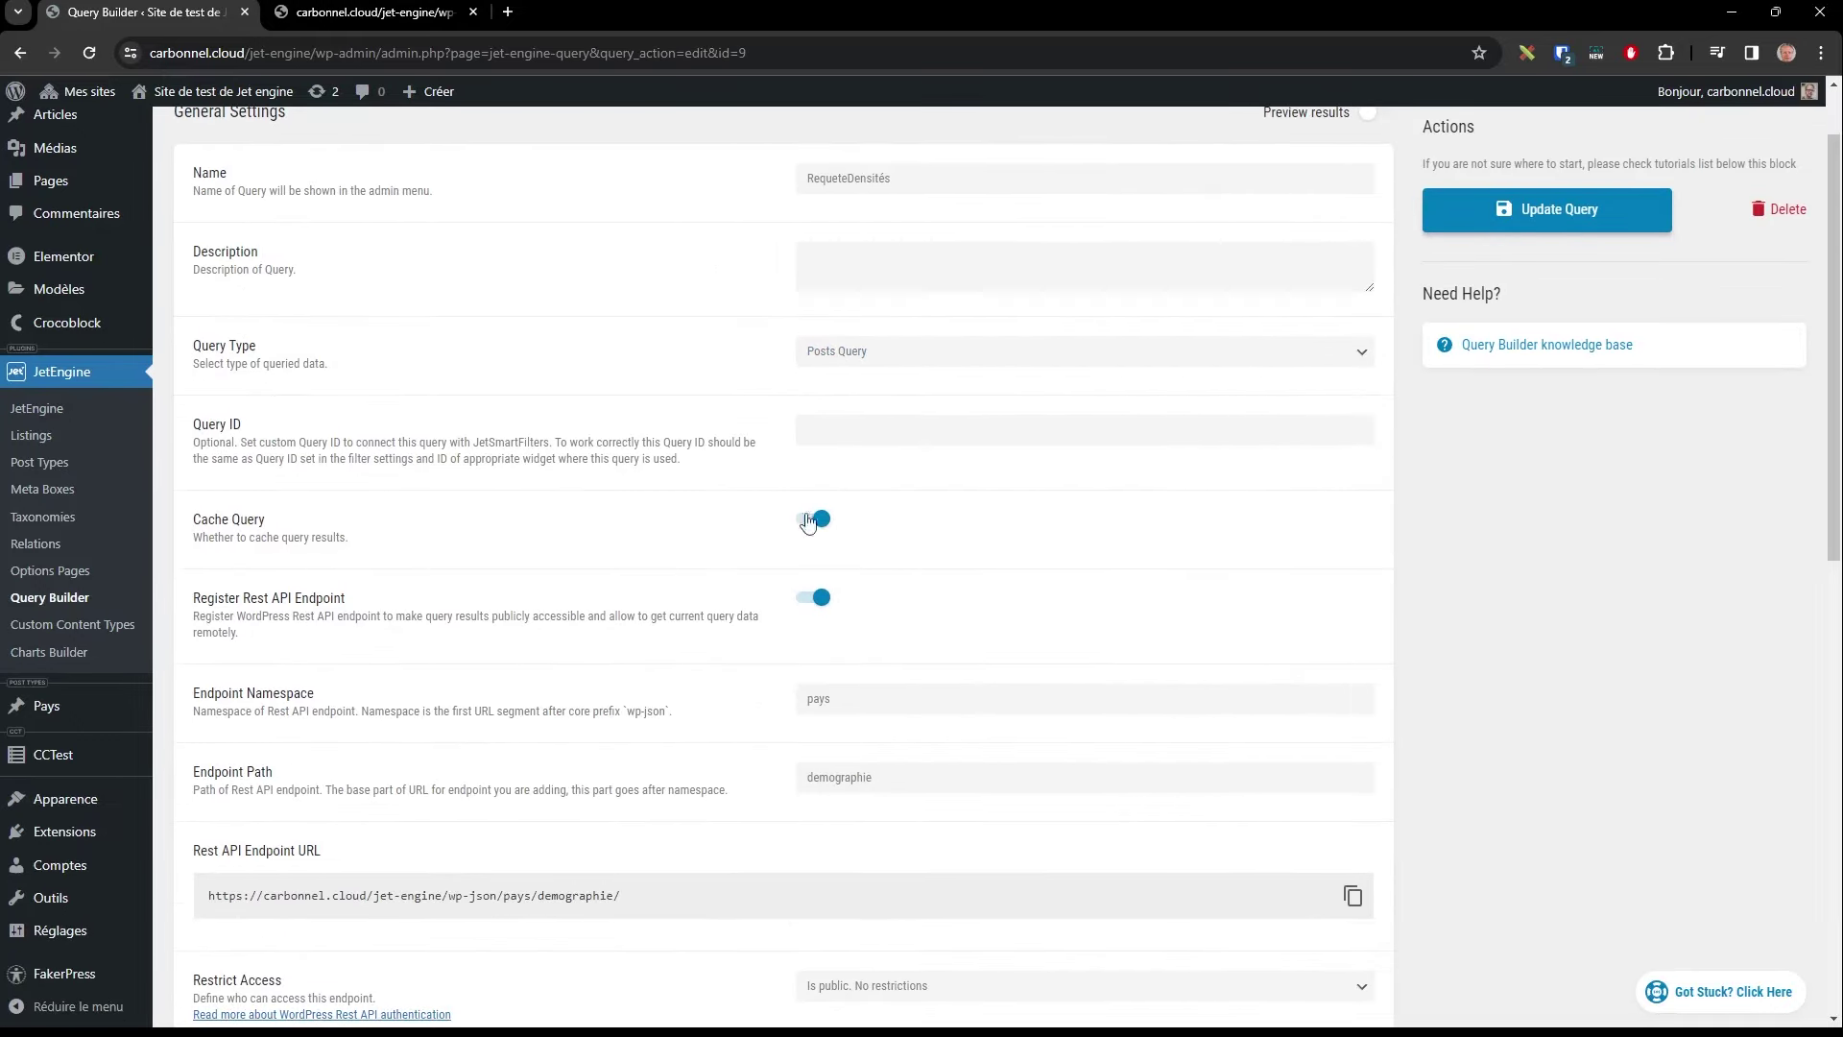
{"action": "scroll", "coordinate": [1551, 615], "scroll_direction": "down", "scroll_amount": 1}
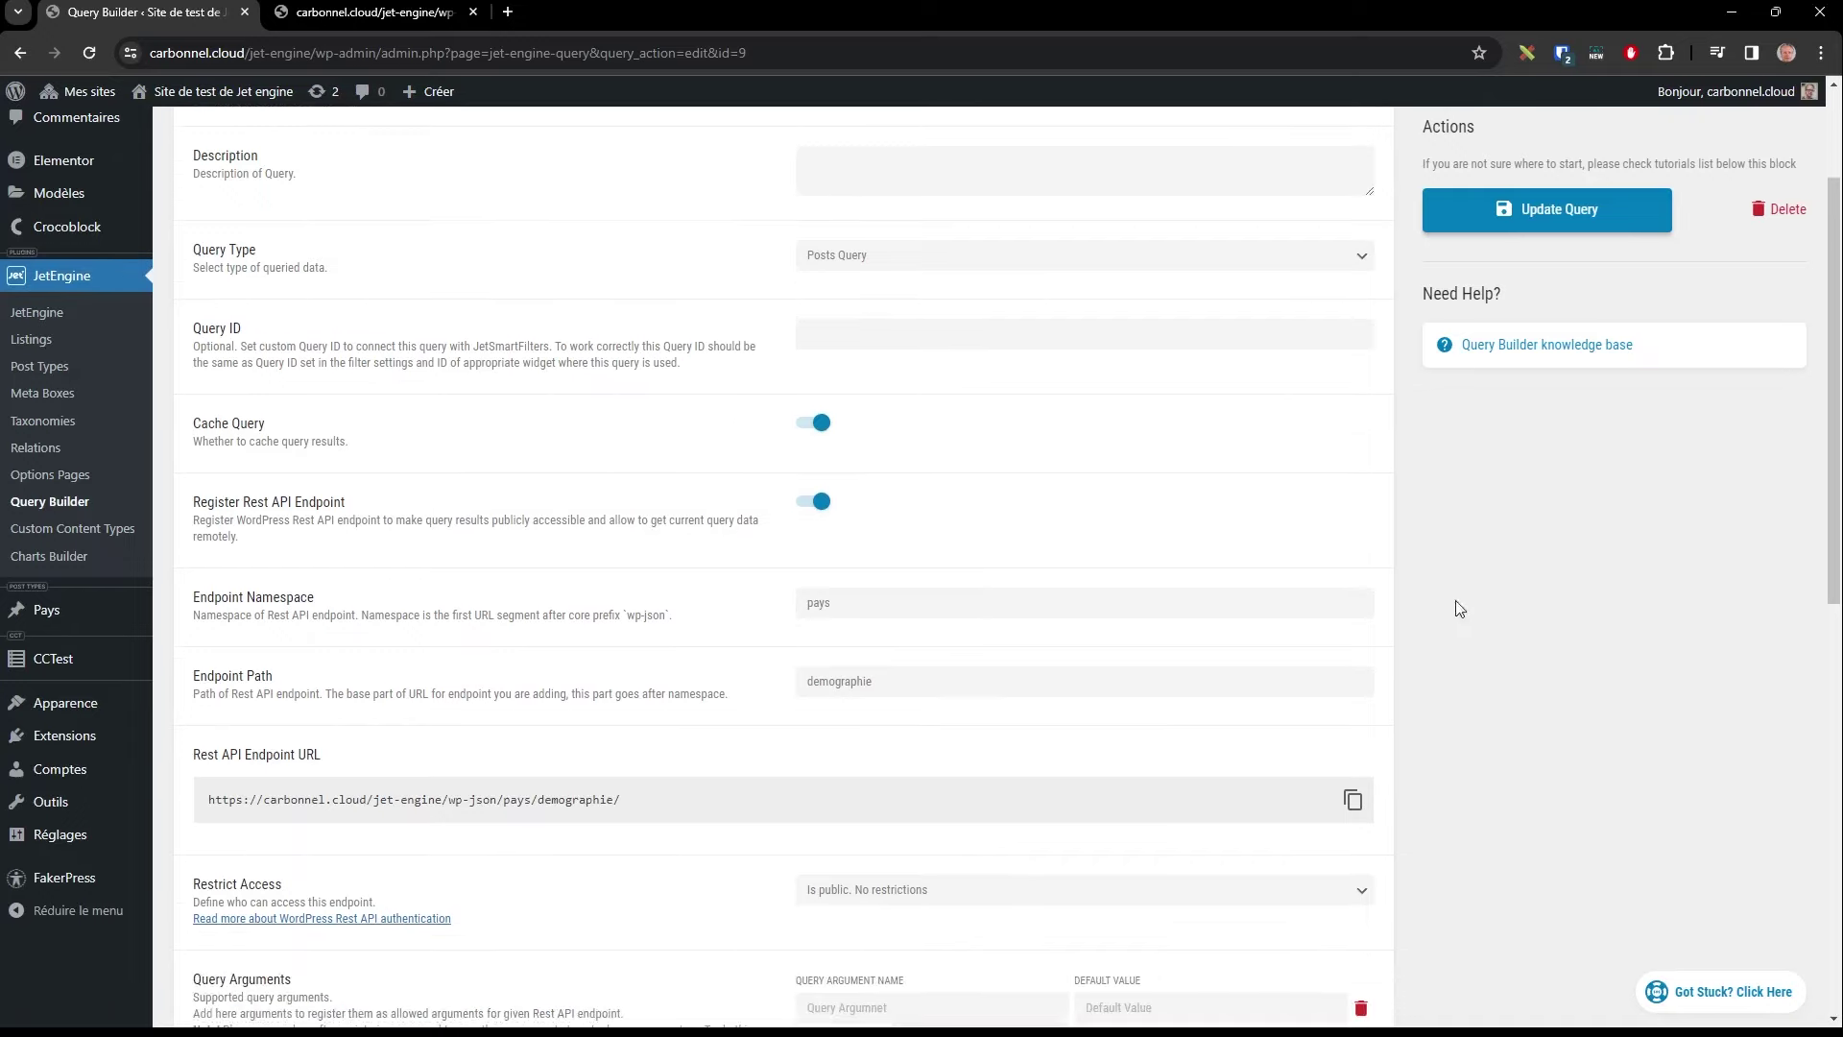
{"action": "scroll", "coordinate": [1494, 627], "scroll_direction": "down", "scroll_amount": 2}
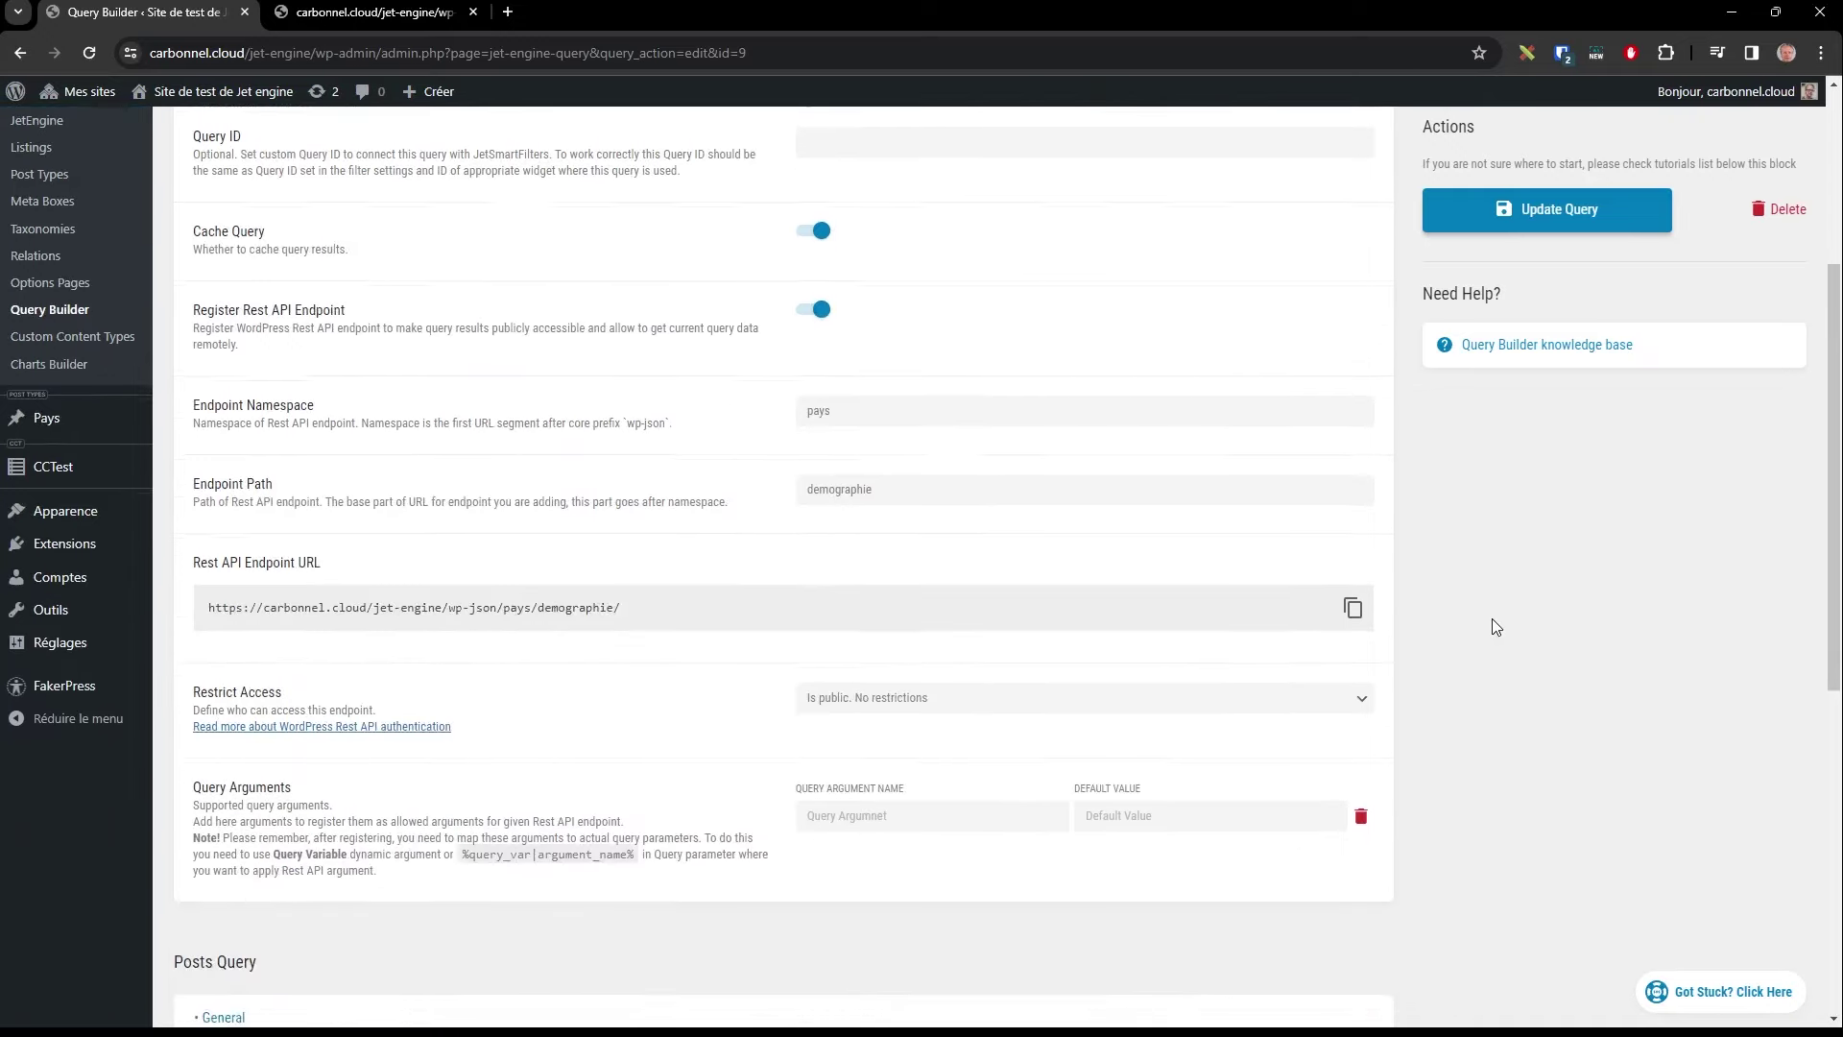
{"action": "scroll", "coordinate": [1494, 627], "scroll_direction": "down", "scroll_amount": 7}
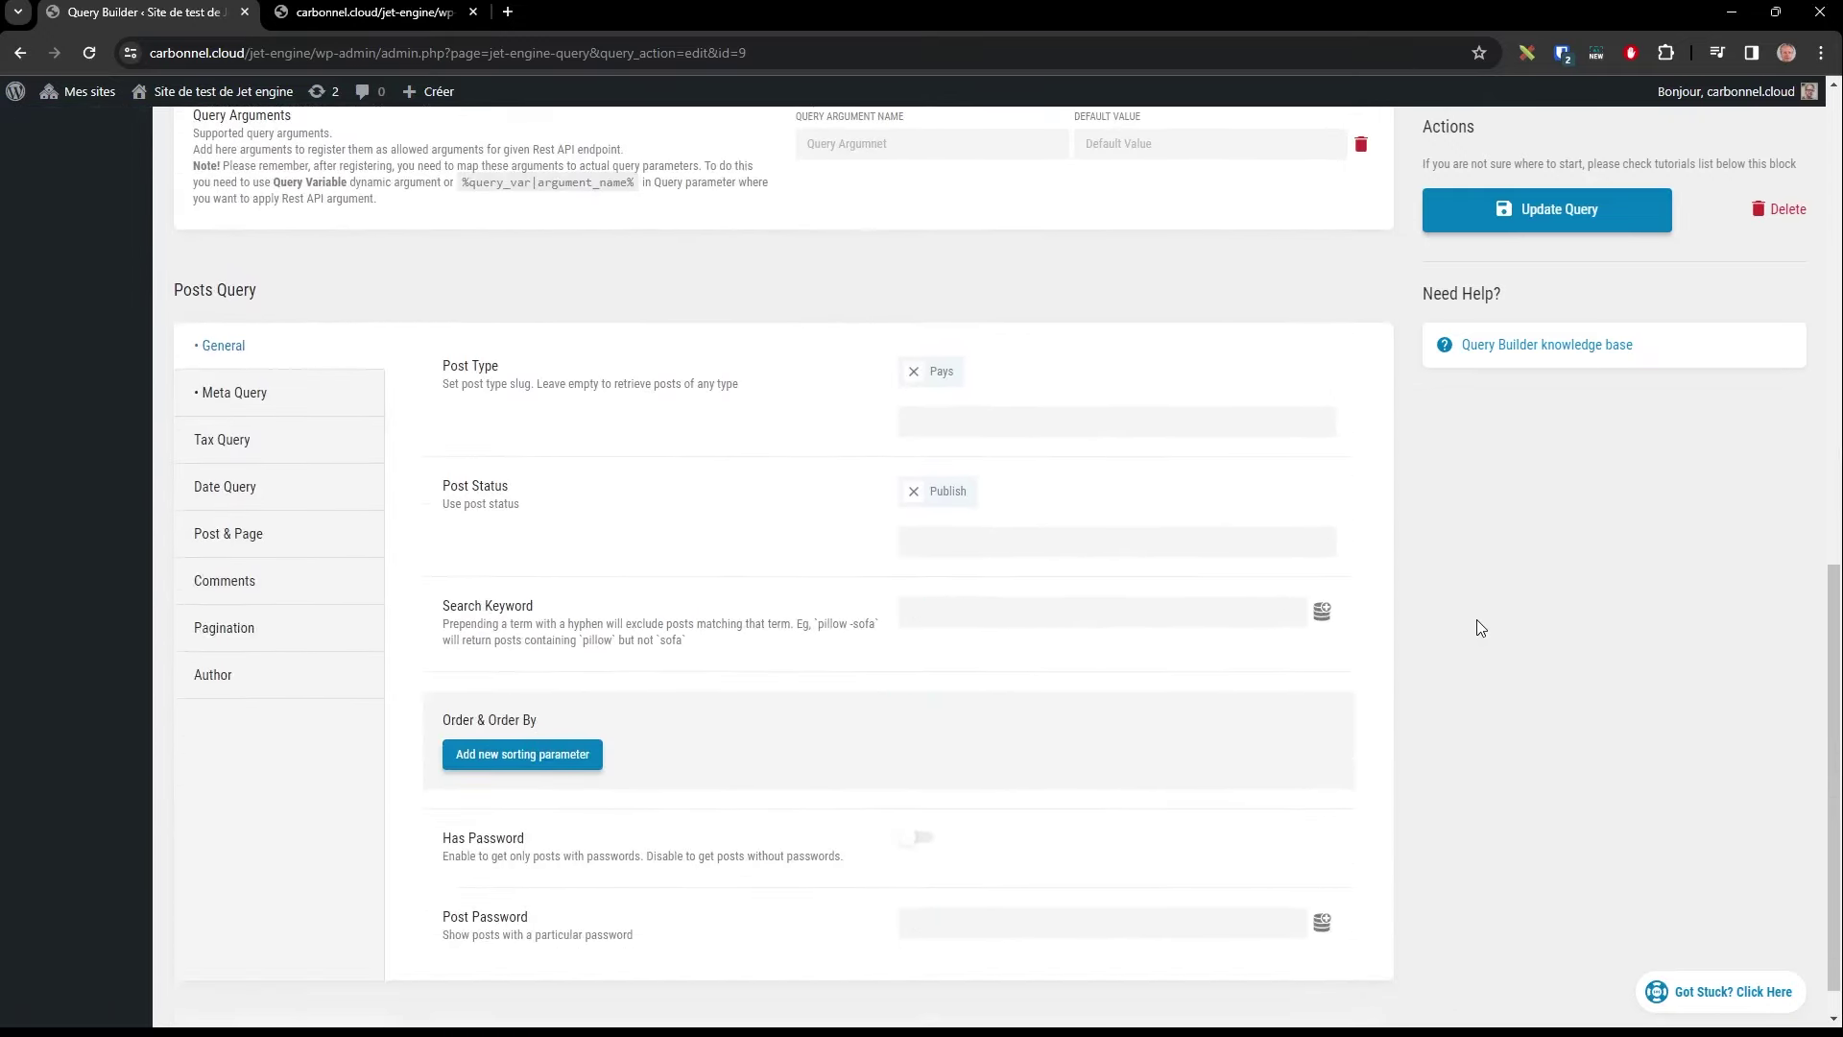
{"action": "left_click", "coordinate": [228, 391]}
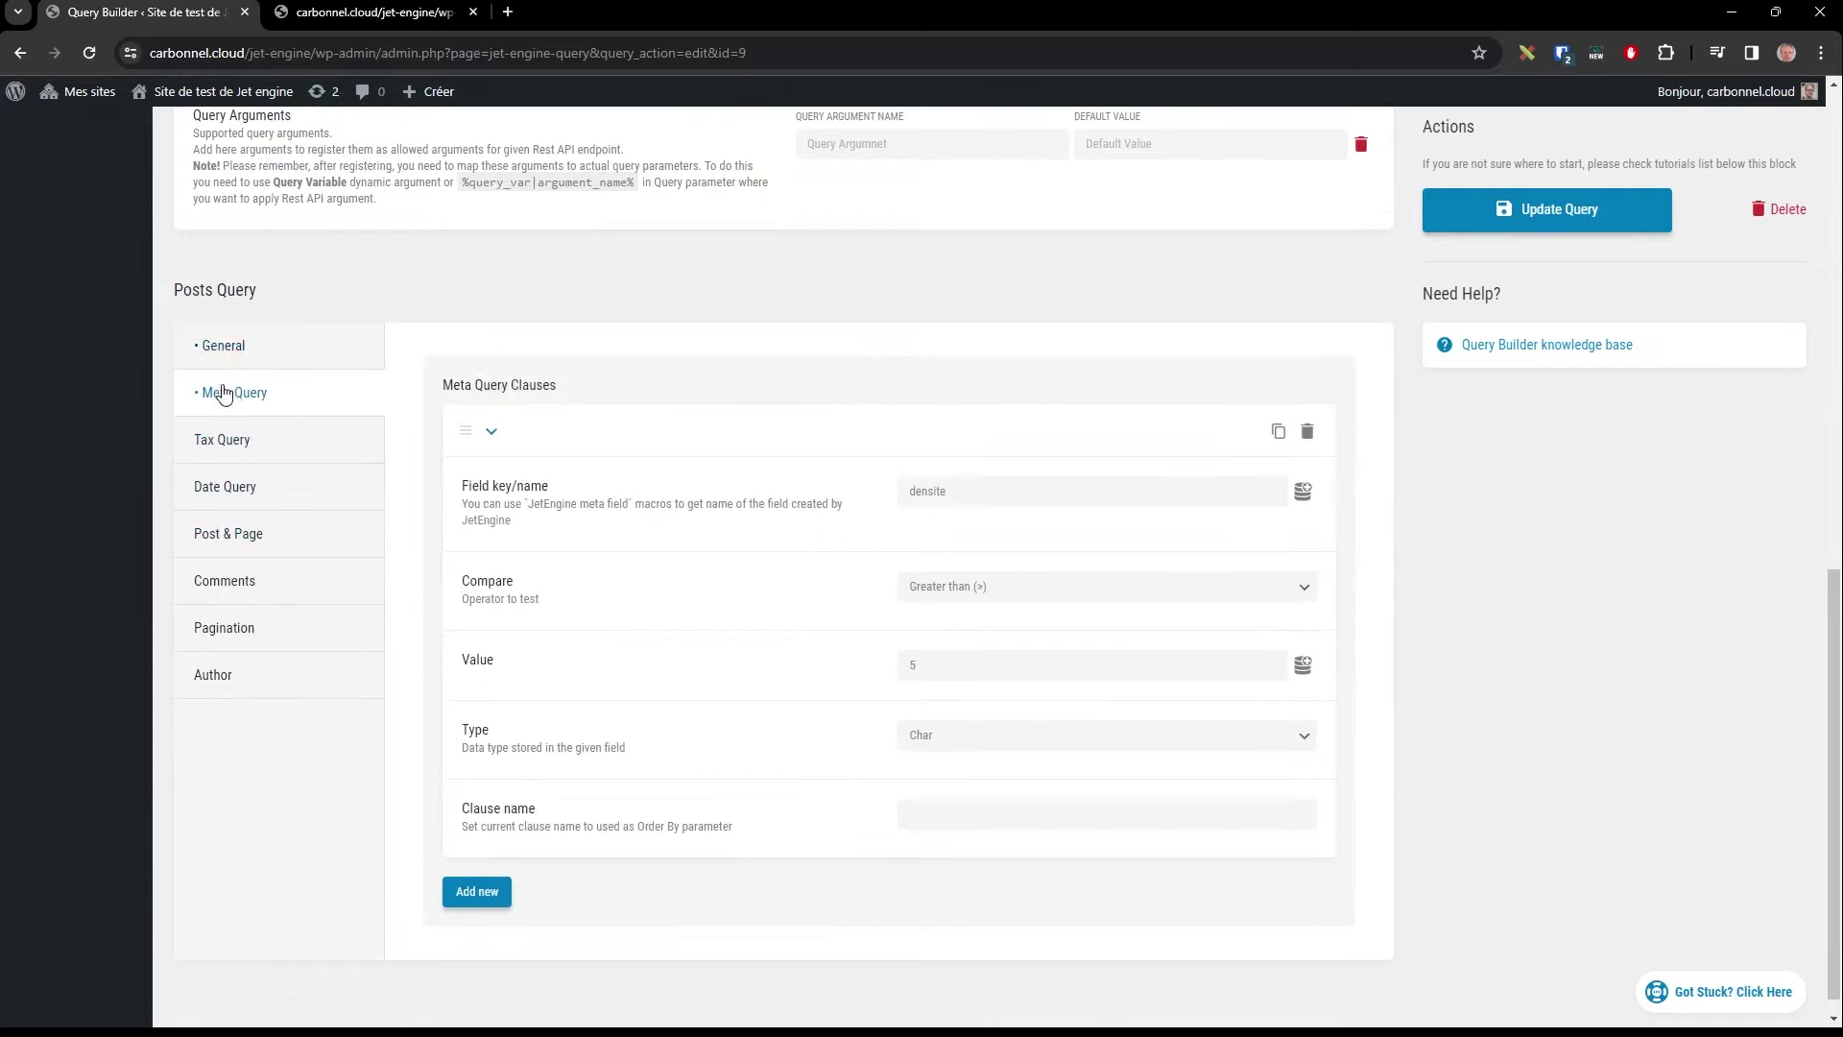
Step: Set the densite meta clause's data type to Numeric and update the query
{"action": "left_click", "coordinate": [996, 663]}
{"action": "left_click", "coordinate": [971, 744]}
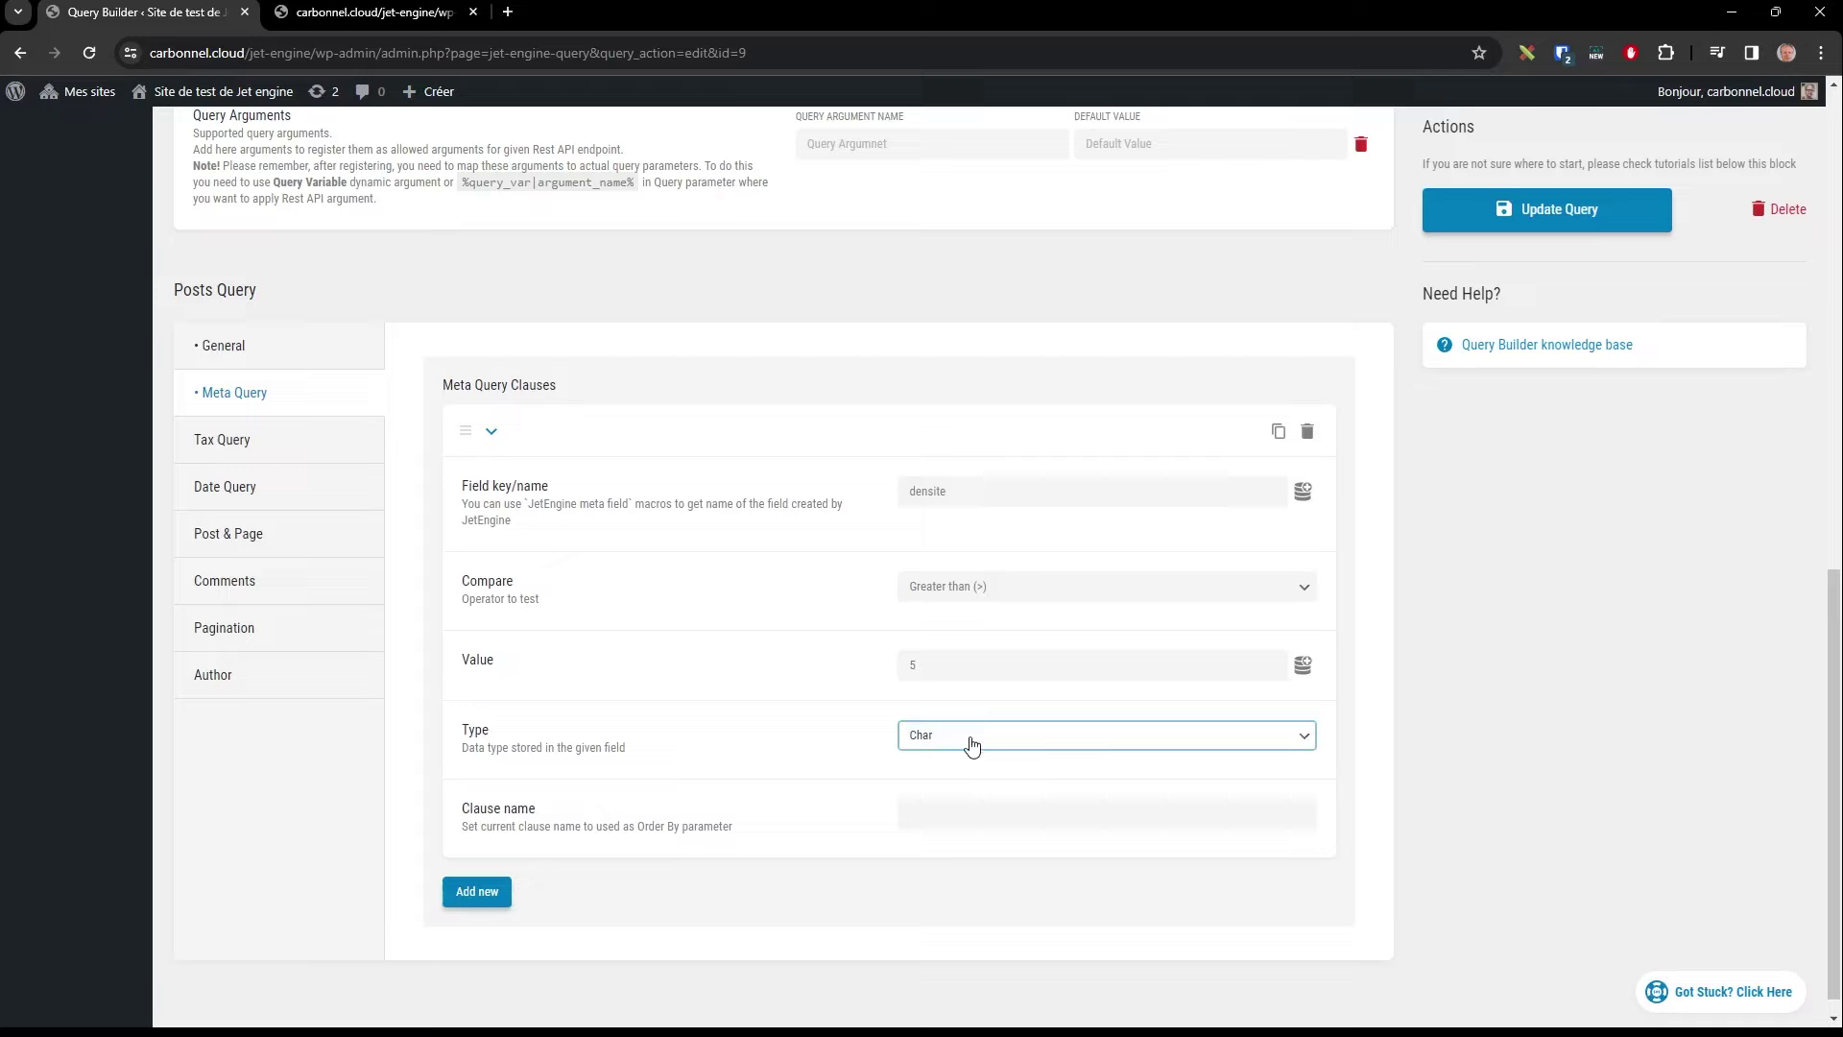
{"action": "left_click", "coordinate": [955, 732]}
{"action": "left_click", "coordinate": [947, 662]}
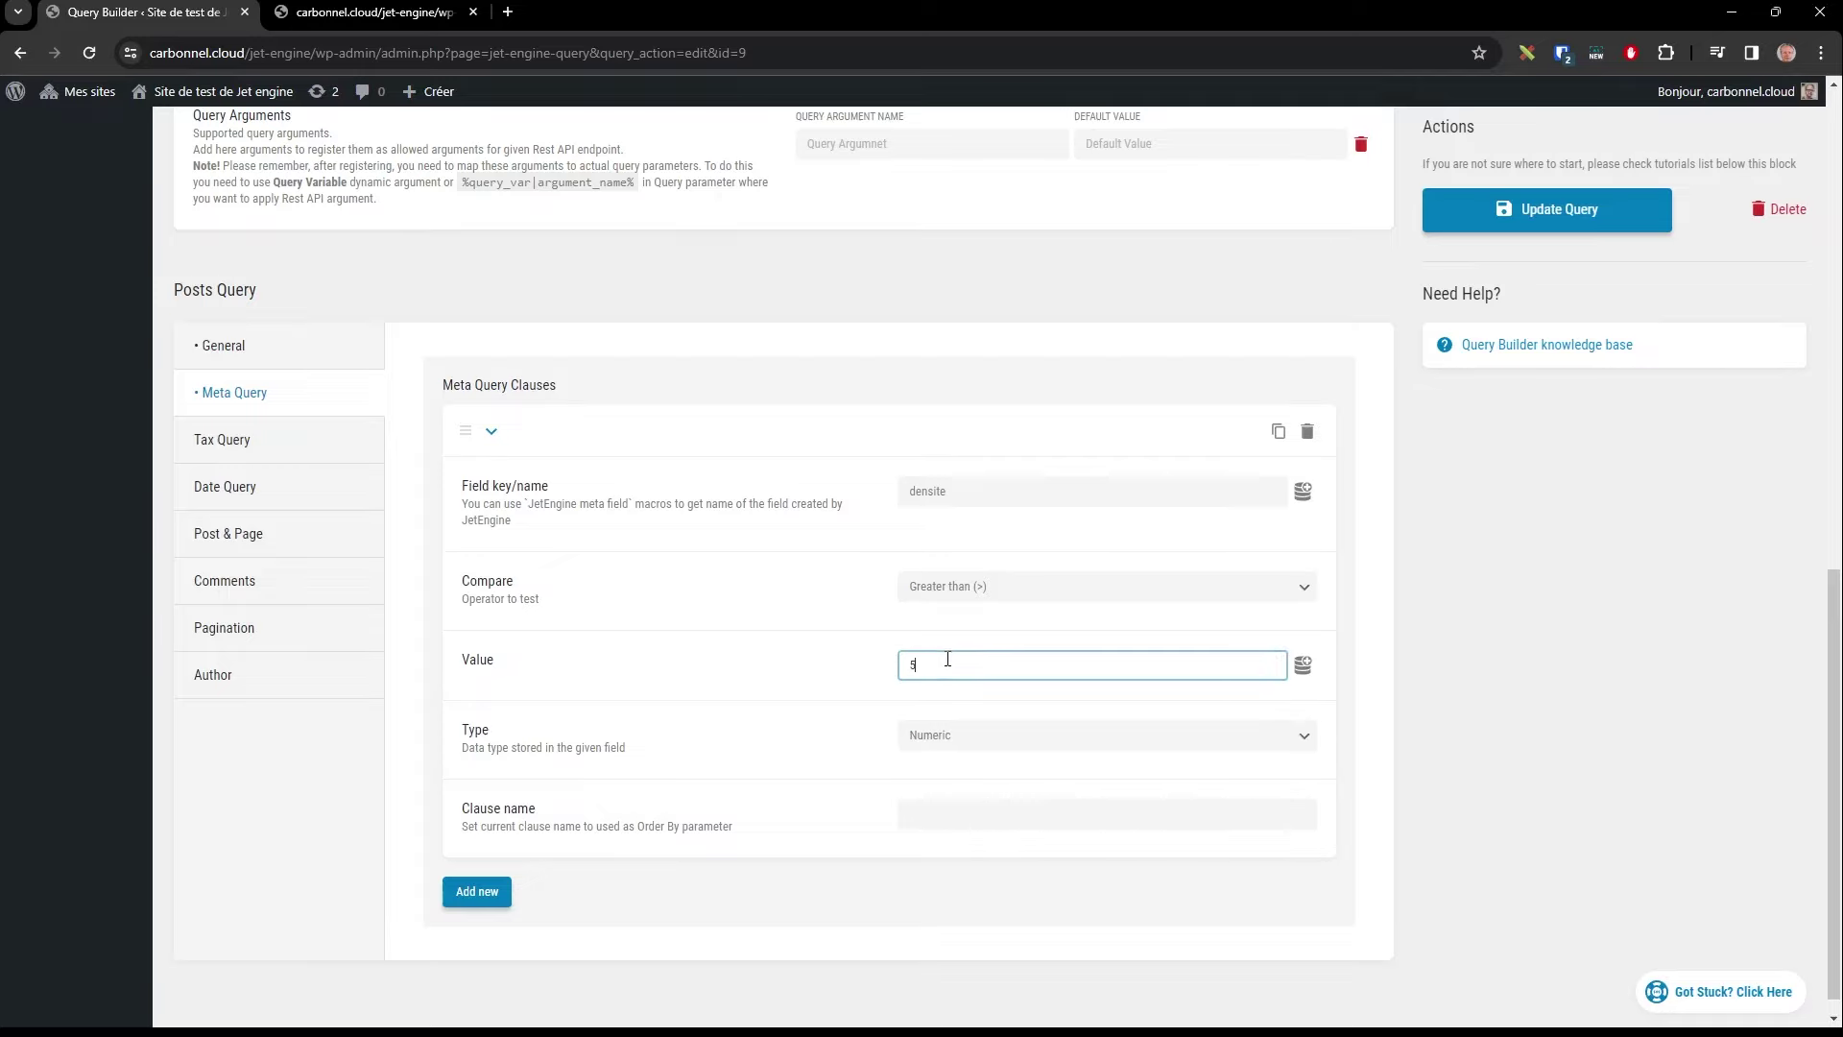
{"action": "left_click", "coordinate": [1536, 213]}
Step: Reload the pays/demographie endpoint to check its output with the numeric comparison
{"action": "left_click", "coordinate": [425, 12]}
{"action": "left_click", "coordinate": [451, 53]}
{"action": "key", "text": "Return"}
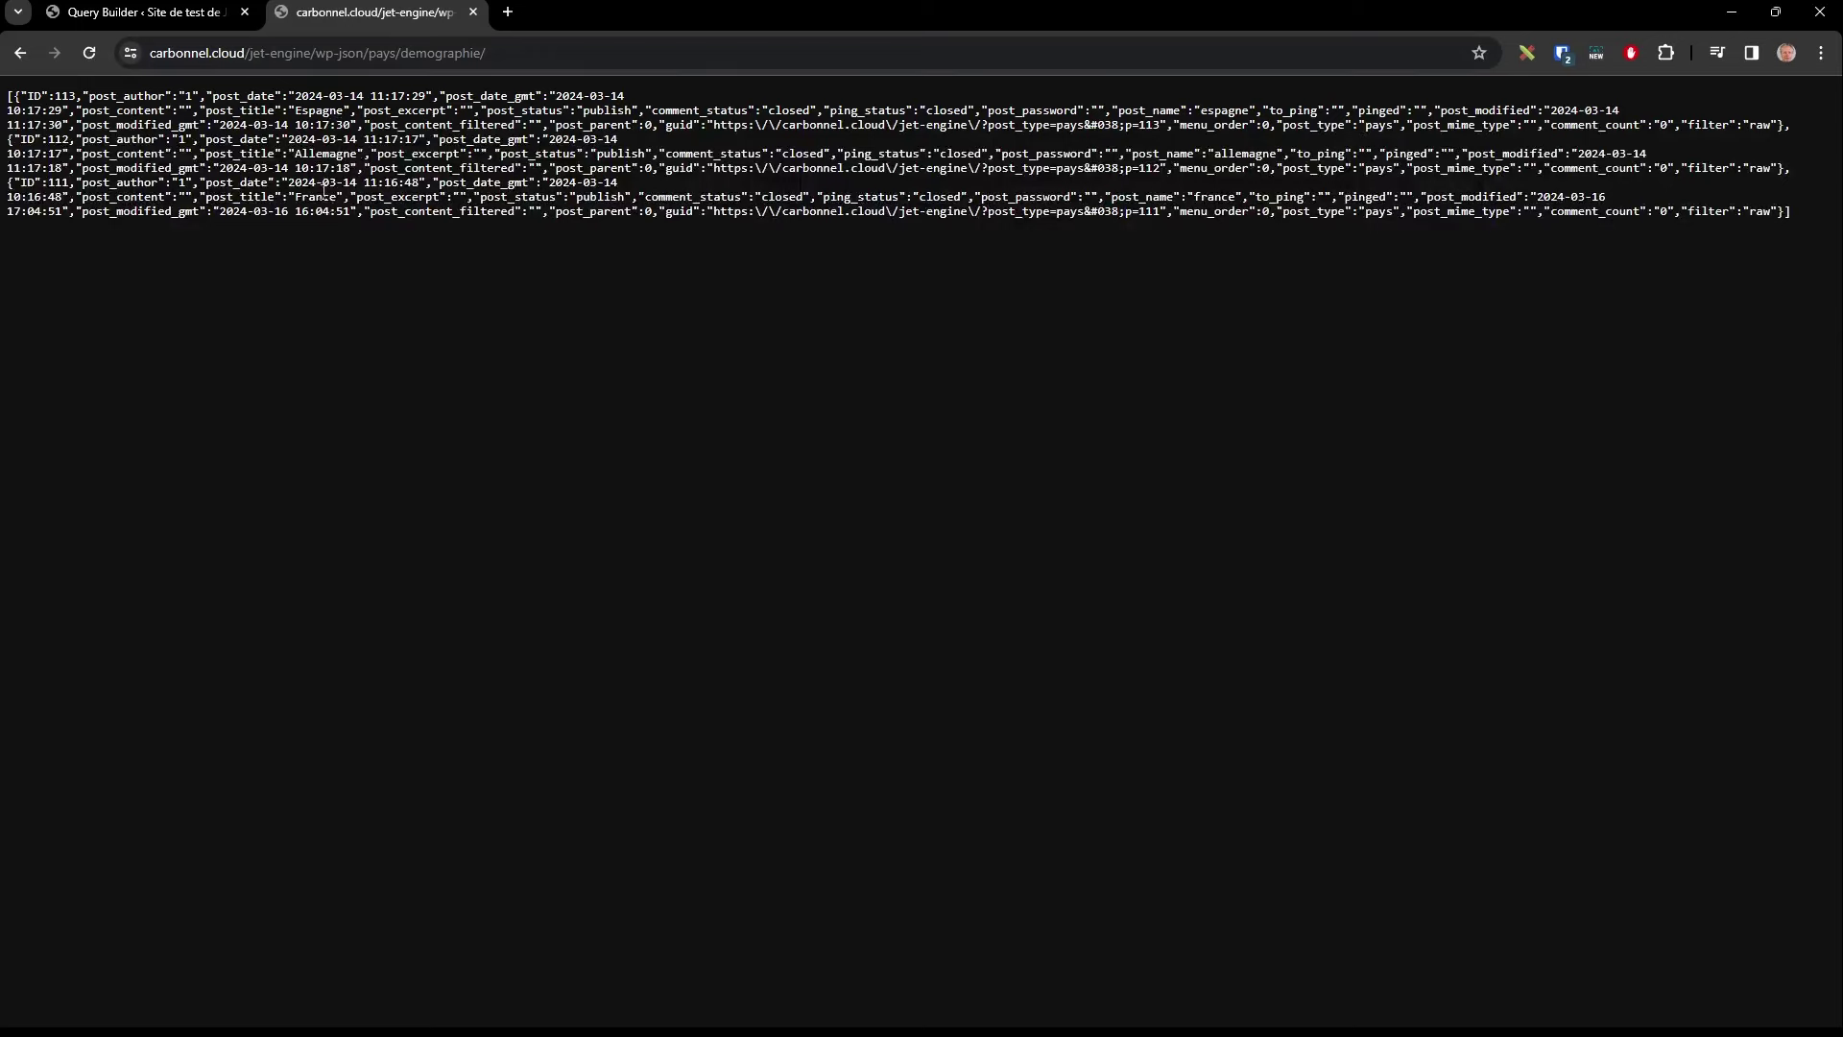
Step: Set the densite meta clause's value to 50 and update the query
{"action": "left_click", "coordinate": [182, 15]}
{"action": "double_click", "coordinate": [958, 677]}
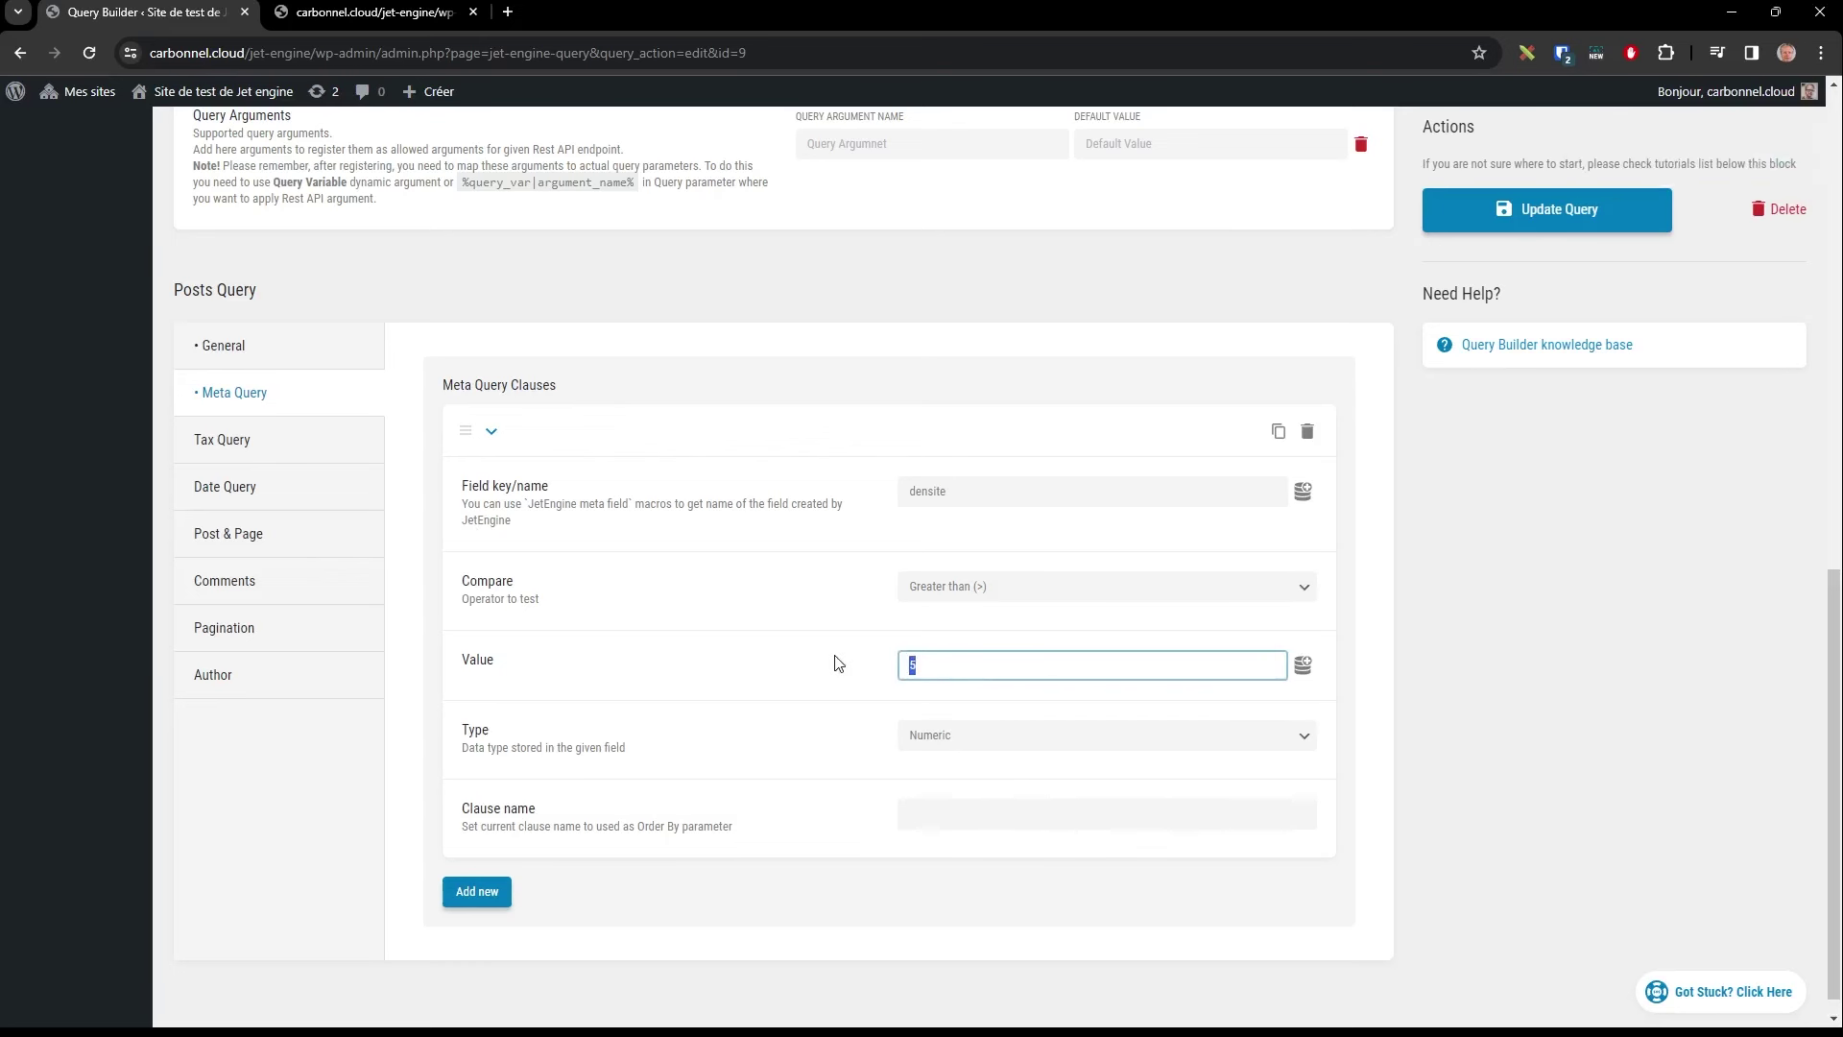
{"action": "type", "text": "50"}
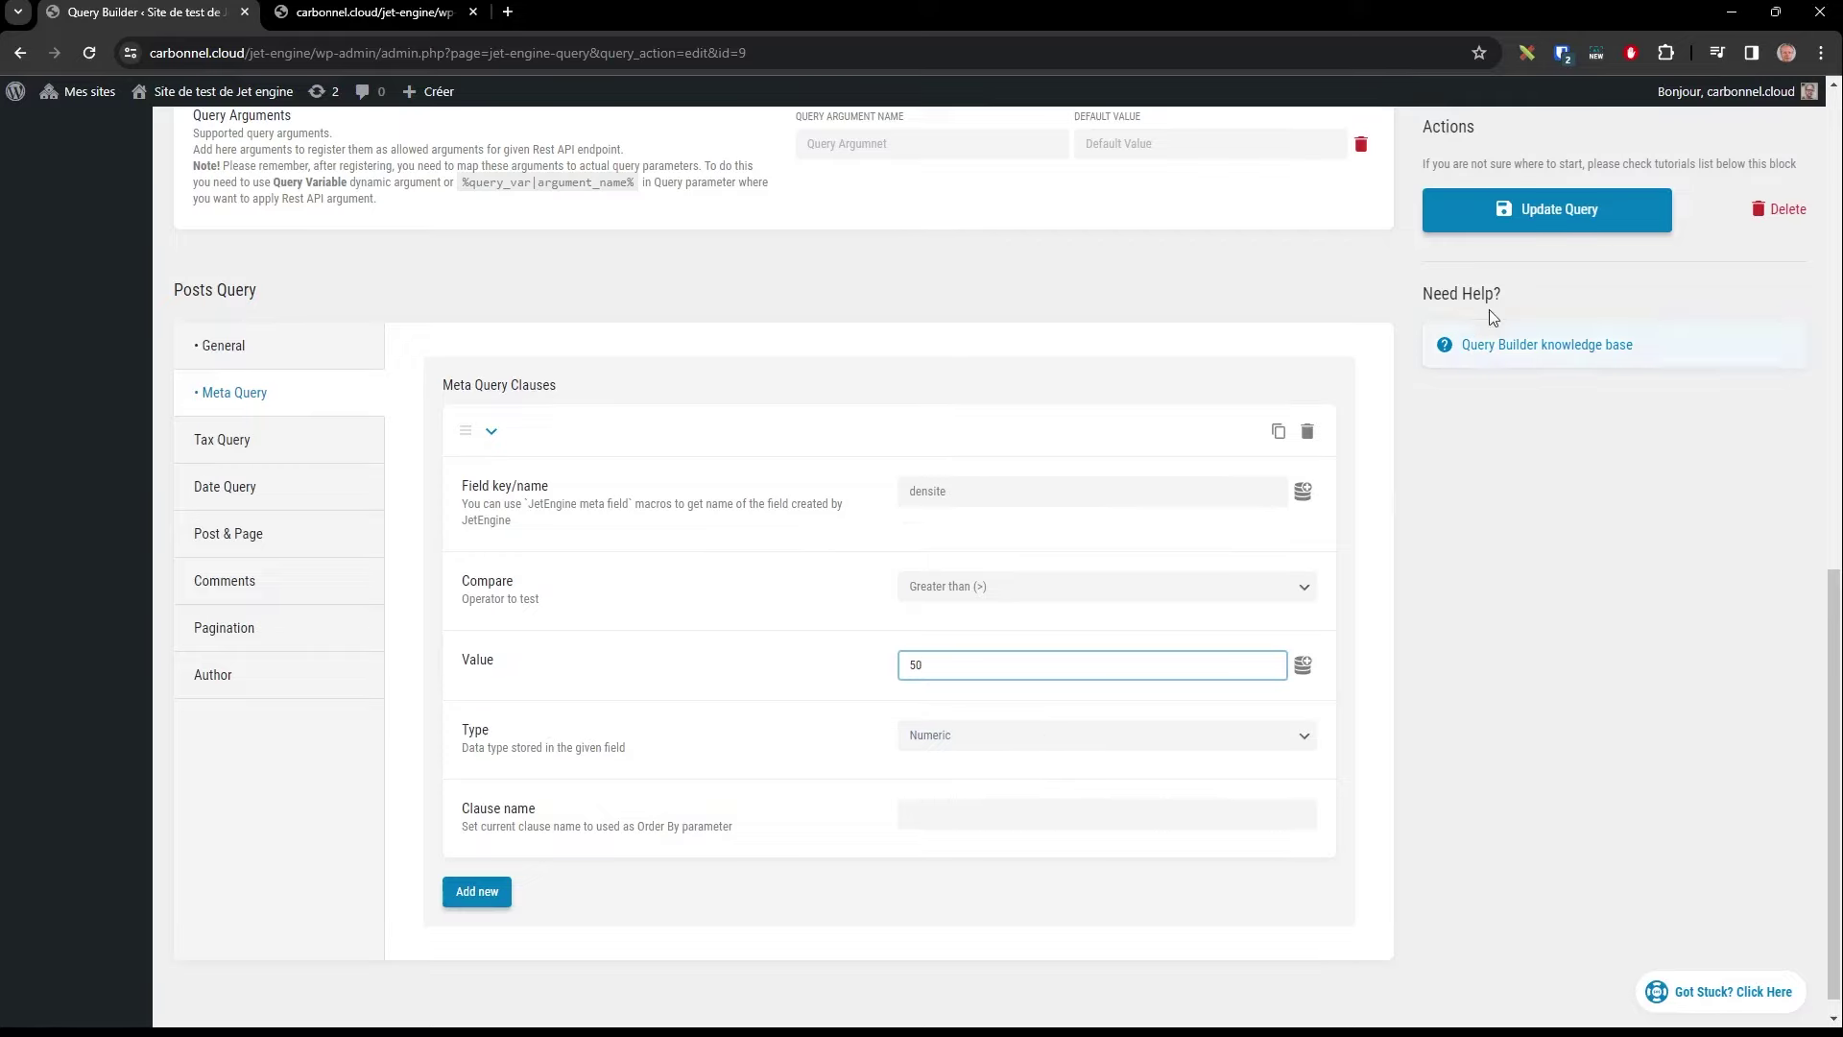
{"action": "left_click", "coordinate": [1534, 211]}
Step: Reload the pays/demographie endpoint to check the posts with a density above 50, and return to the query editor
{"action": "left_click", "coordinate": [362, 12]}
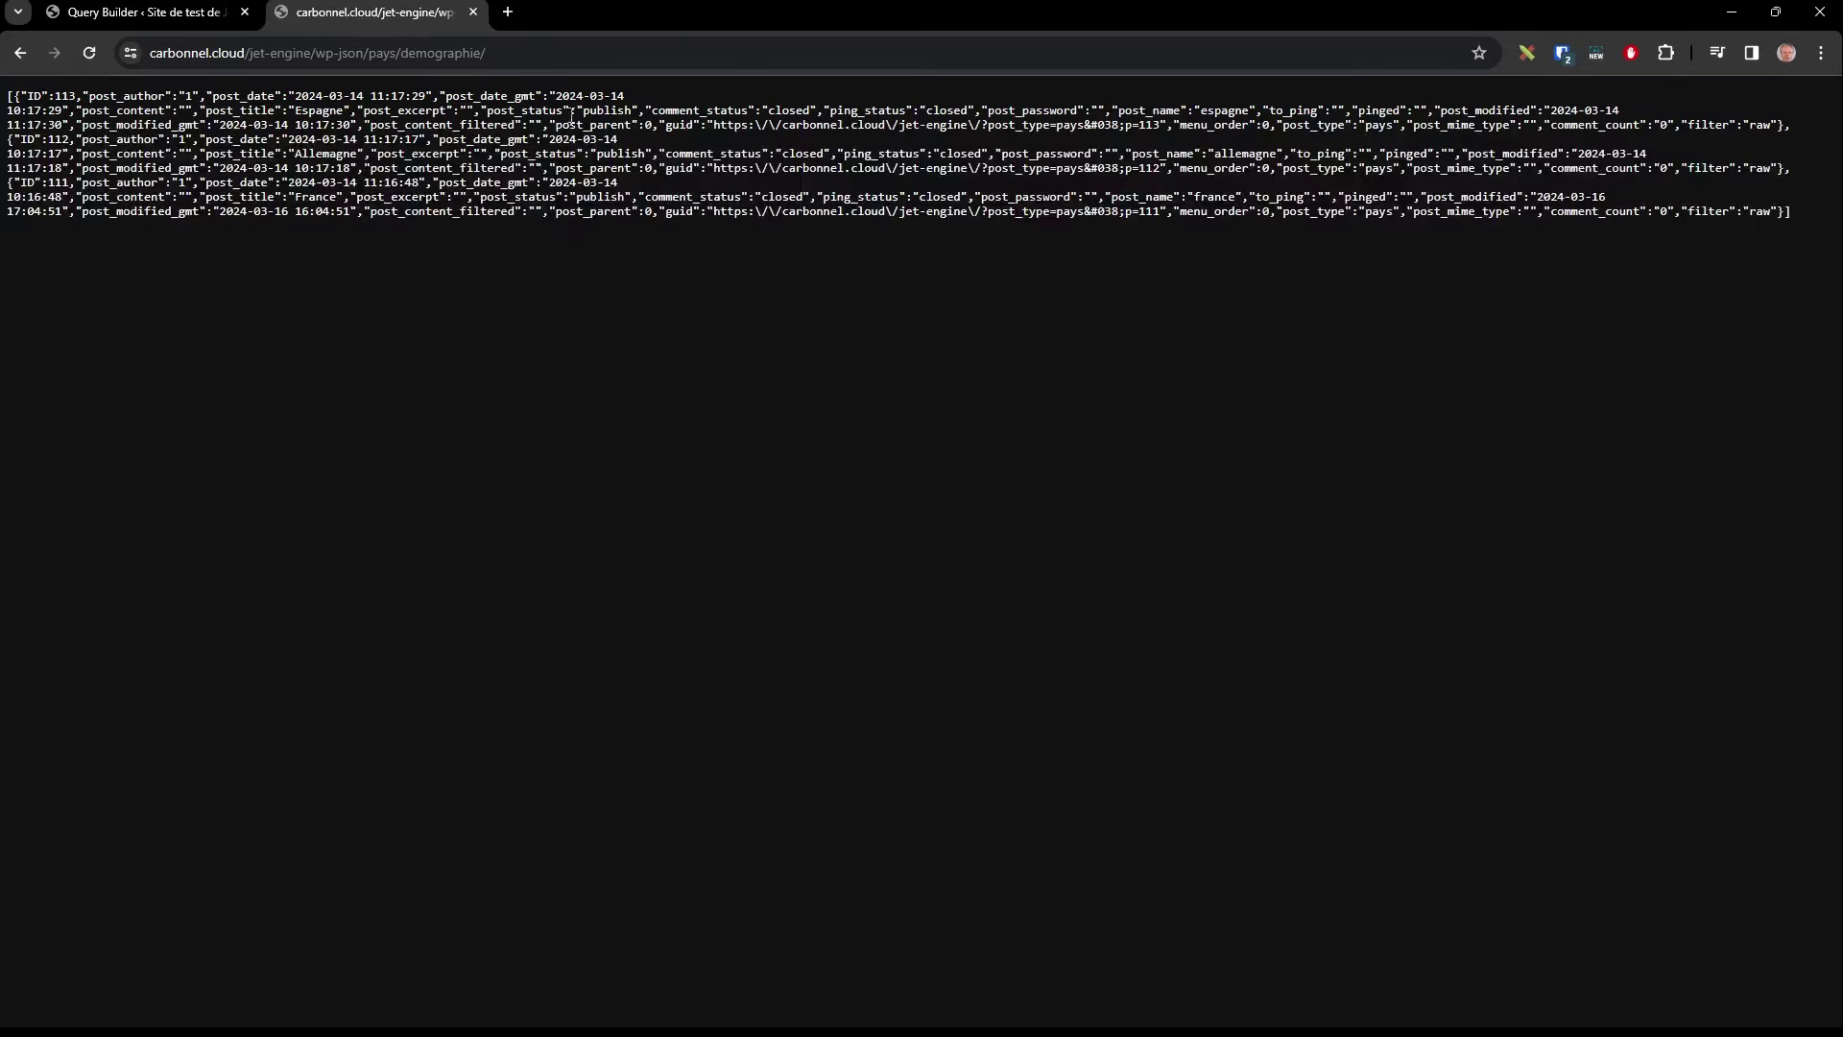
{"action": "left_click", "coordinate": [587, 58]}
{"action": "key", "text": "Return"}
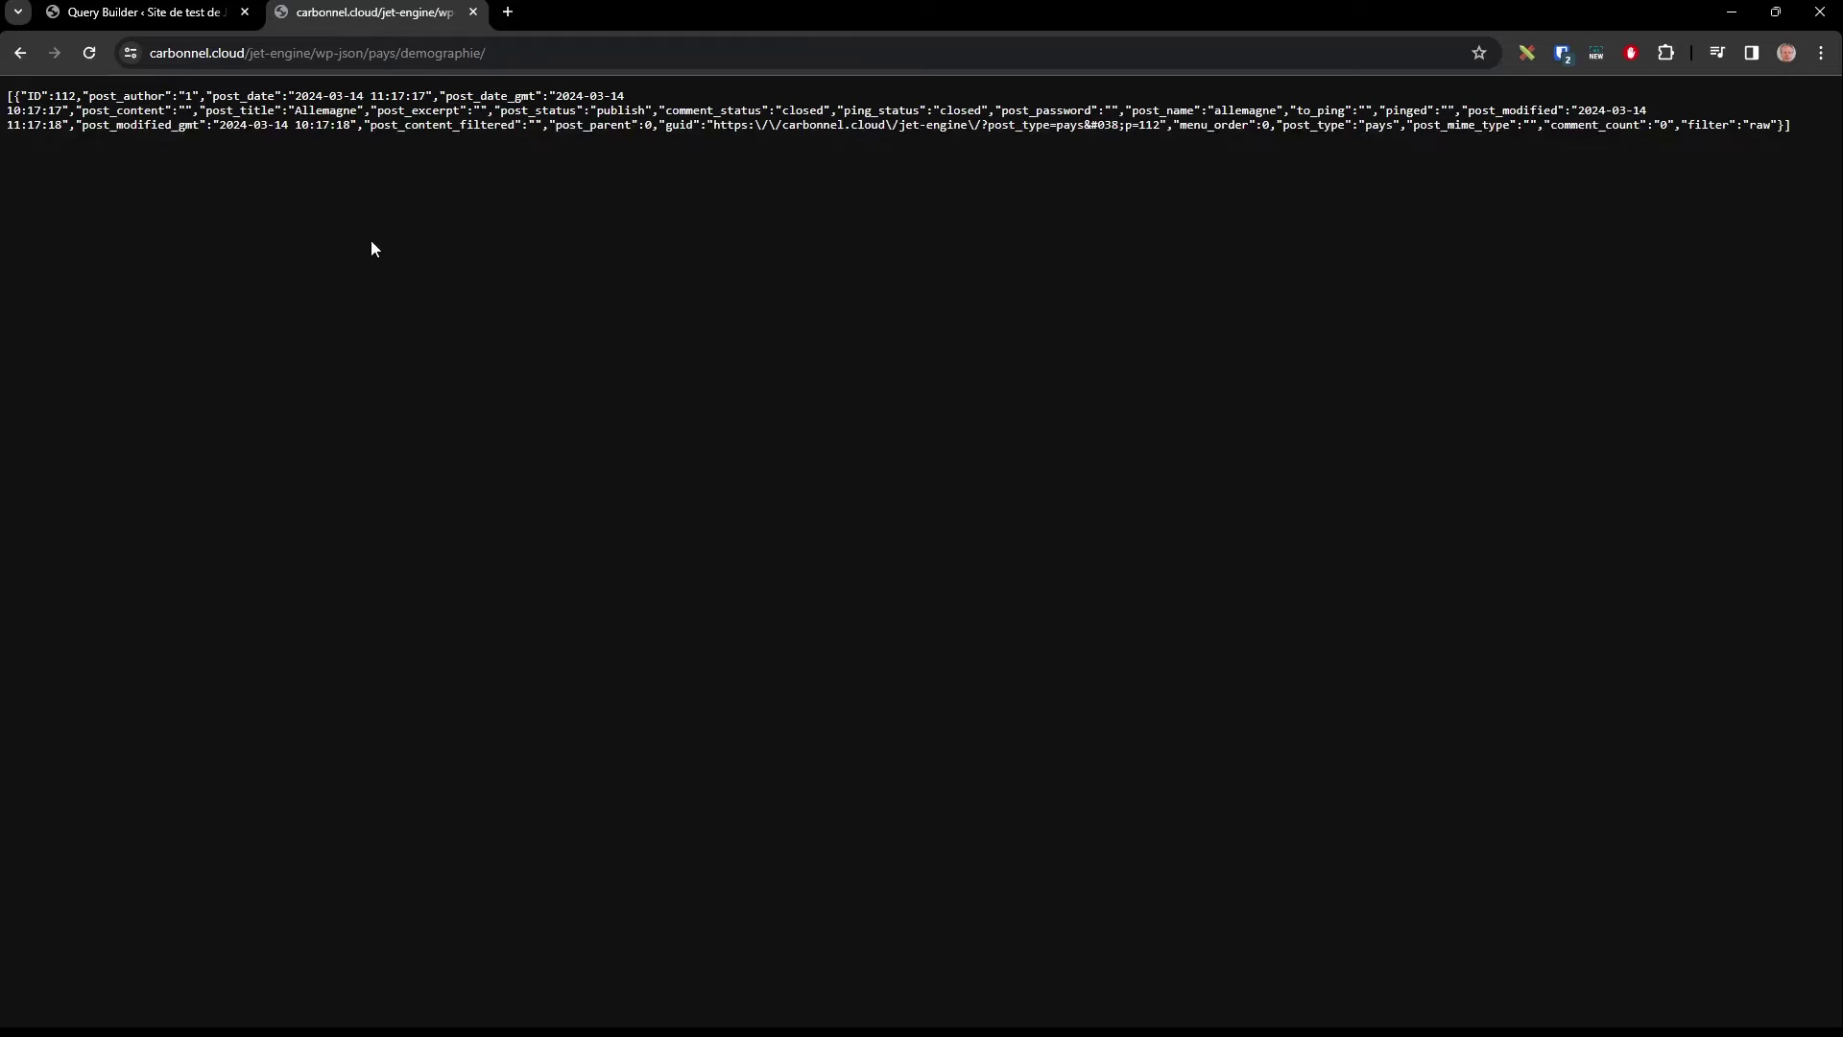
{"action": "left_click", "coordinate": [219, 23]}
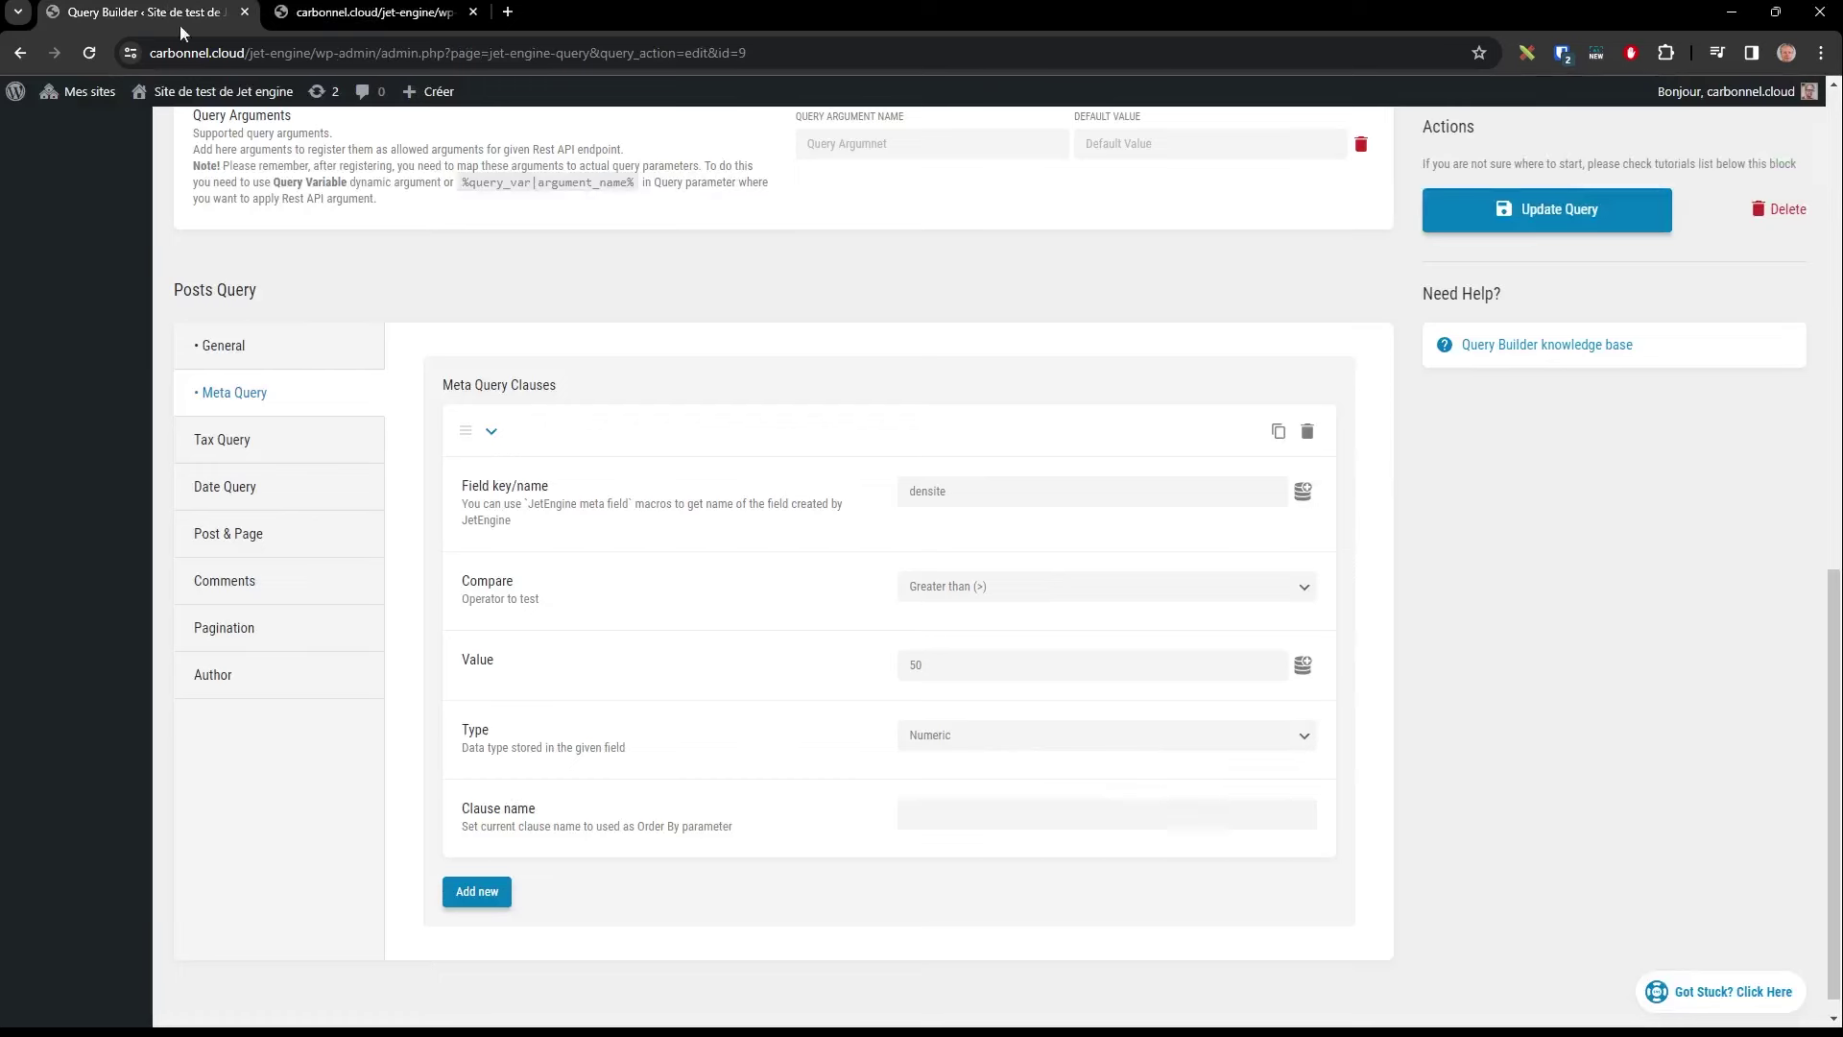
Step: Open the Pays post list and check the density stored in the Allemagne post, then return to the list
{"action": "scroll", "coordinate": [247, 288], "scroll_direction": "up", "scroll_amount": 7}
{"action": "scroll", "coordinate": [283, 296], "scroll_direction": "down", "scroll_amount": 2}
{"action": "scroll", "coordinate": [283, 295], "scroll_direction": "down", "scroll_amount": 4}
{"action": "scroll", "coordinate": [279, 312], "scroll_direction": "up", "scroll_amount": 8}
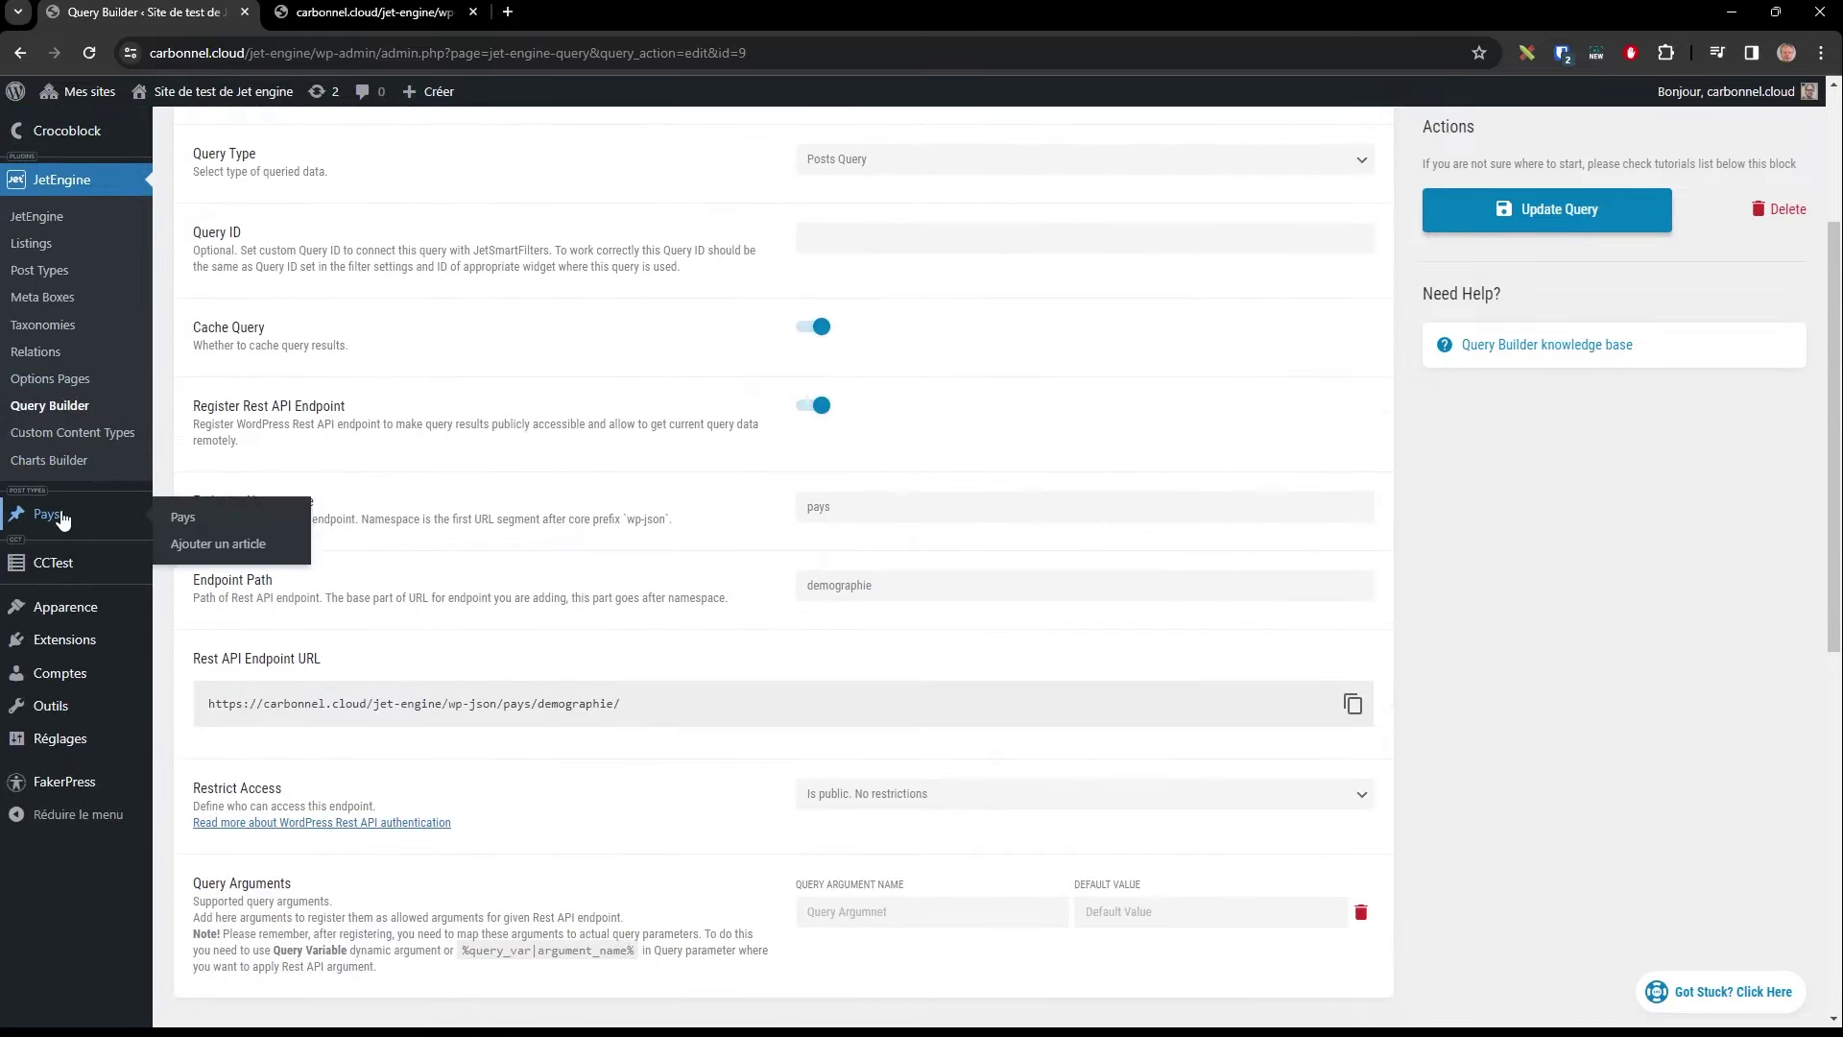
{"action": "left_click", "coordinate": [50, 516]}
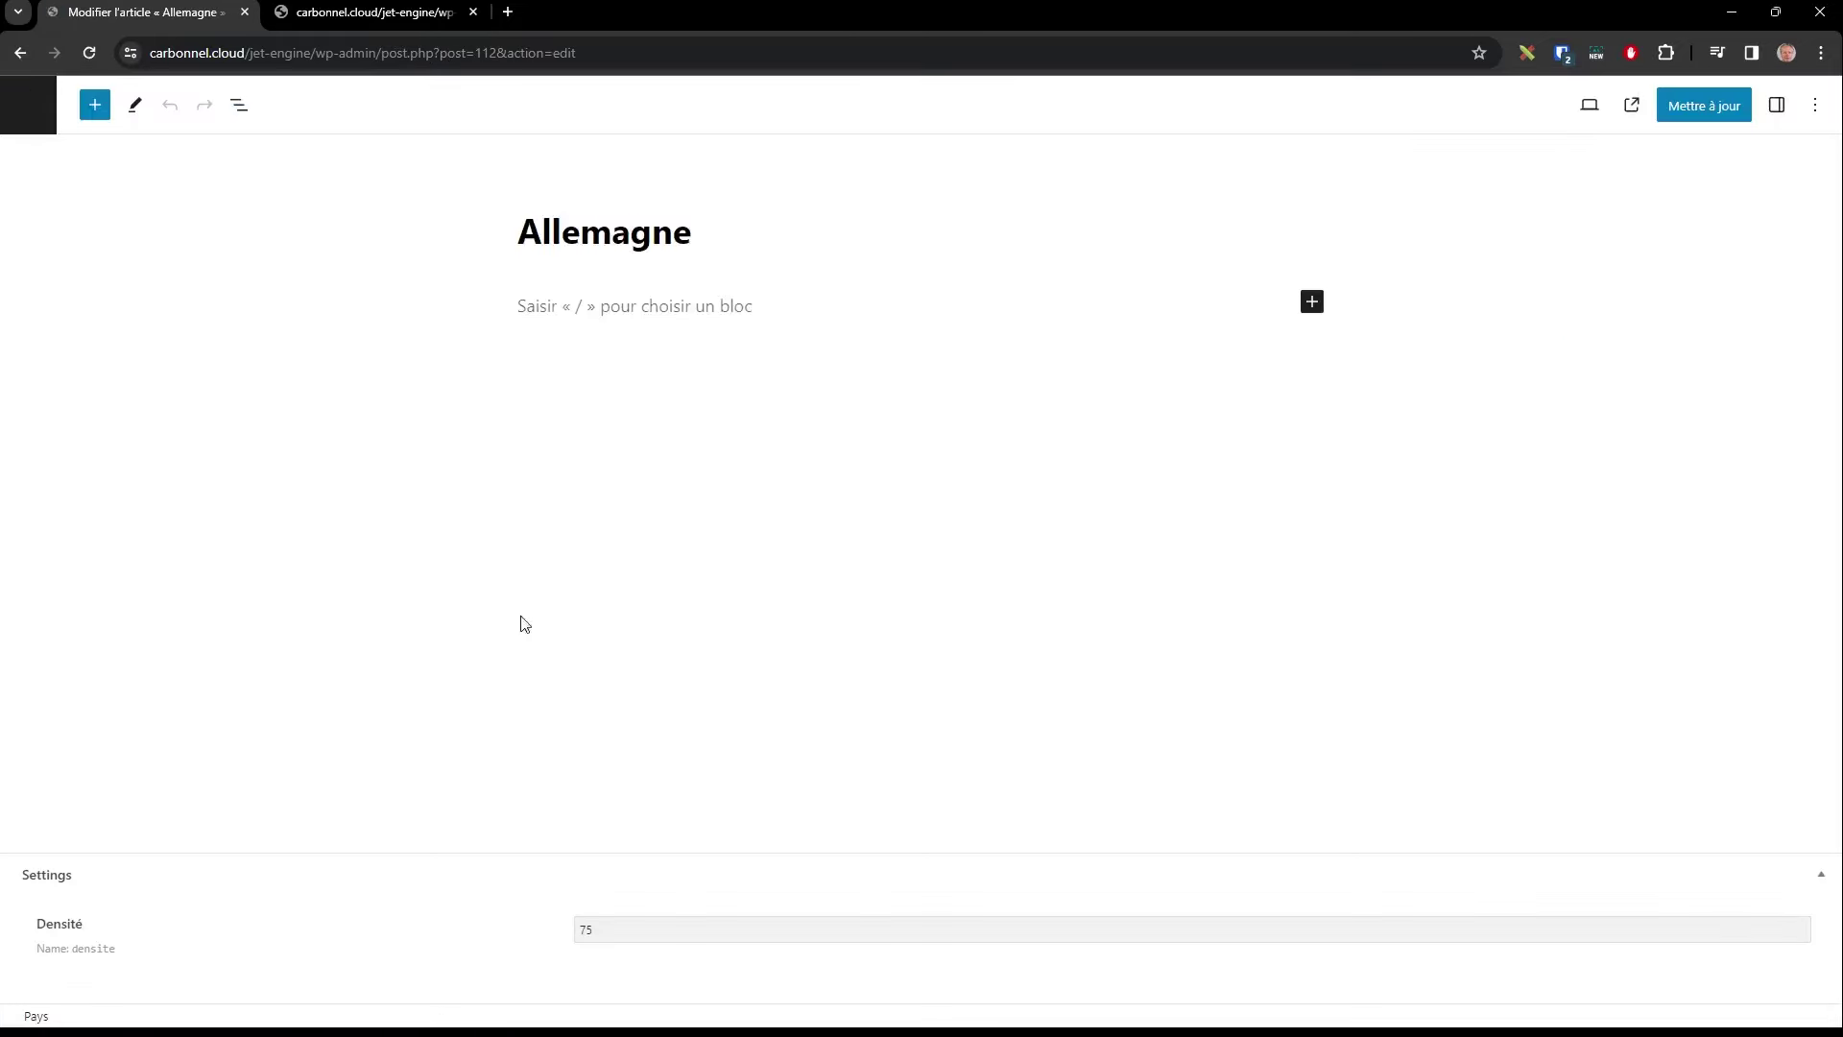
{"action": "left_click", "coordinate": [20, 52]}
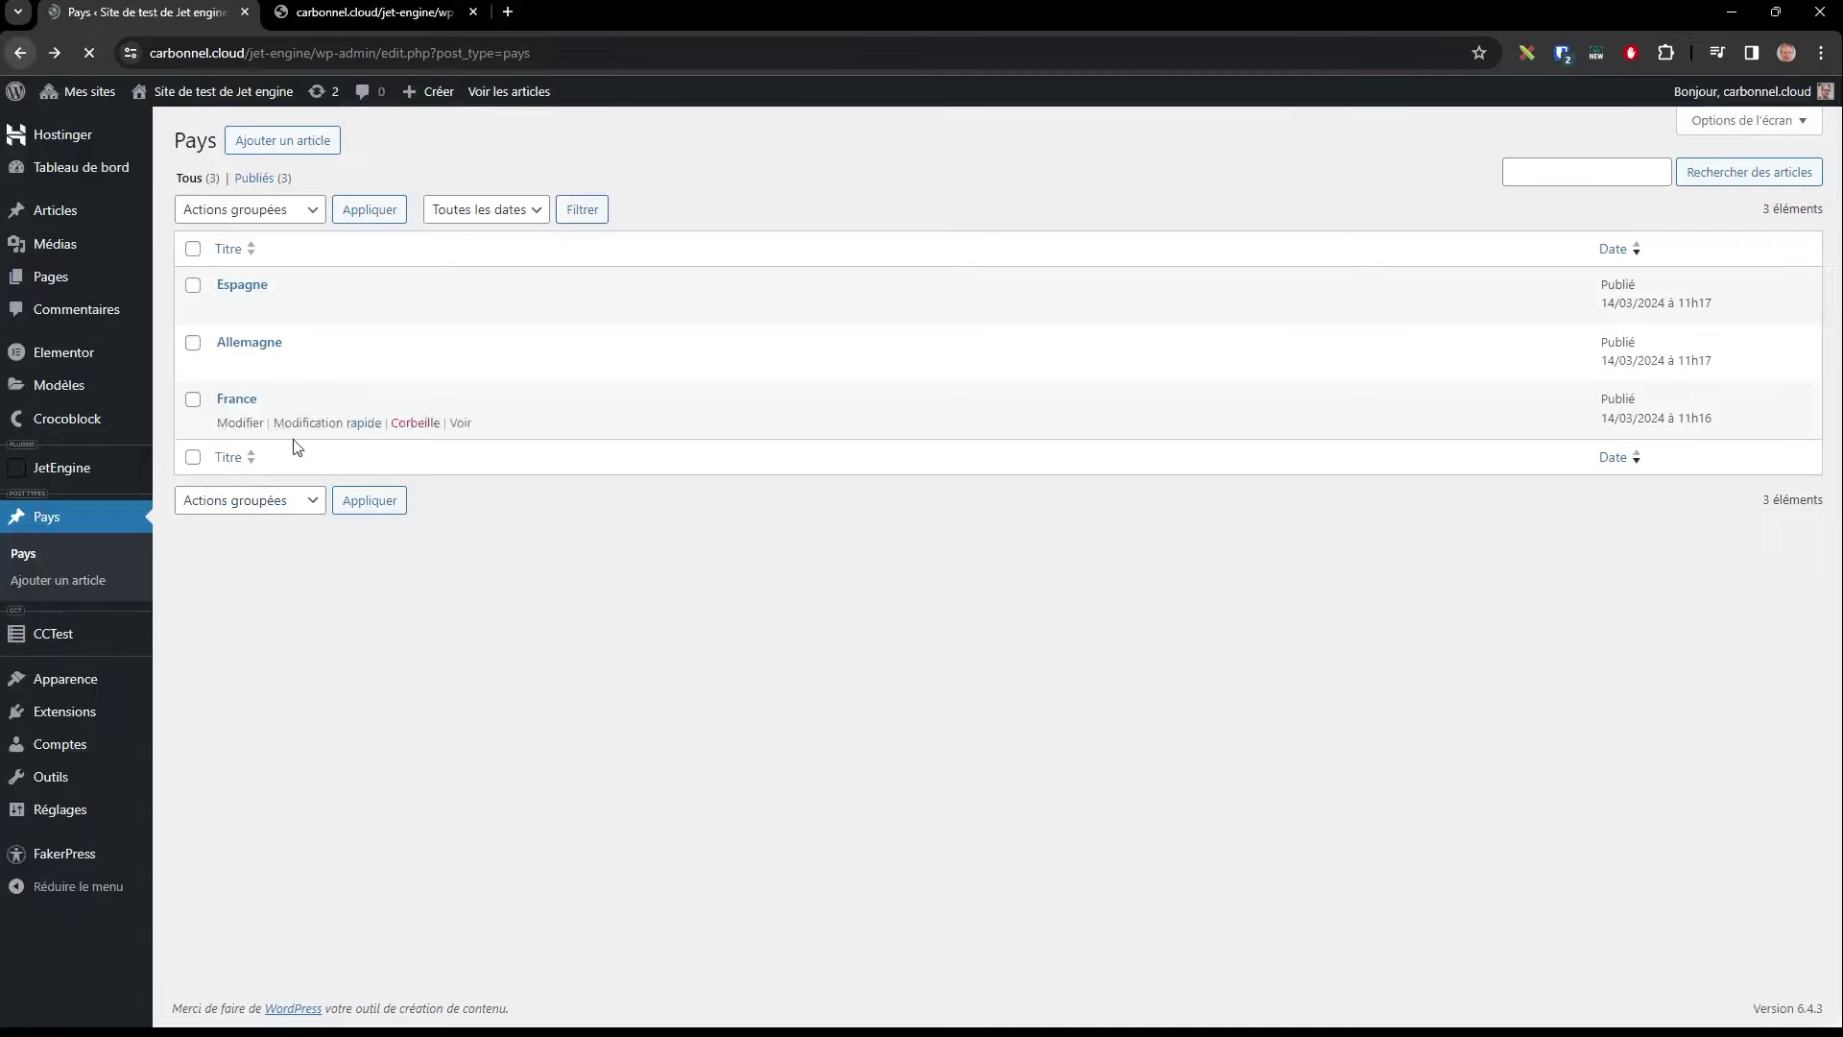
Step: Set the France post's Densité to 65 and update the post
{"action": "left_click", "coordinate": [239, 423]}
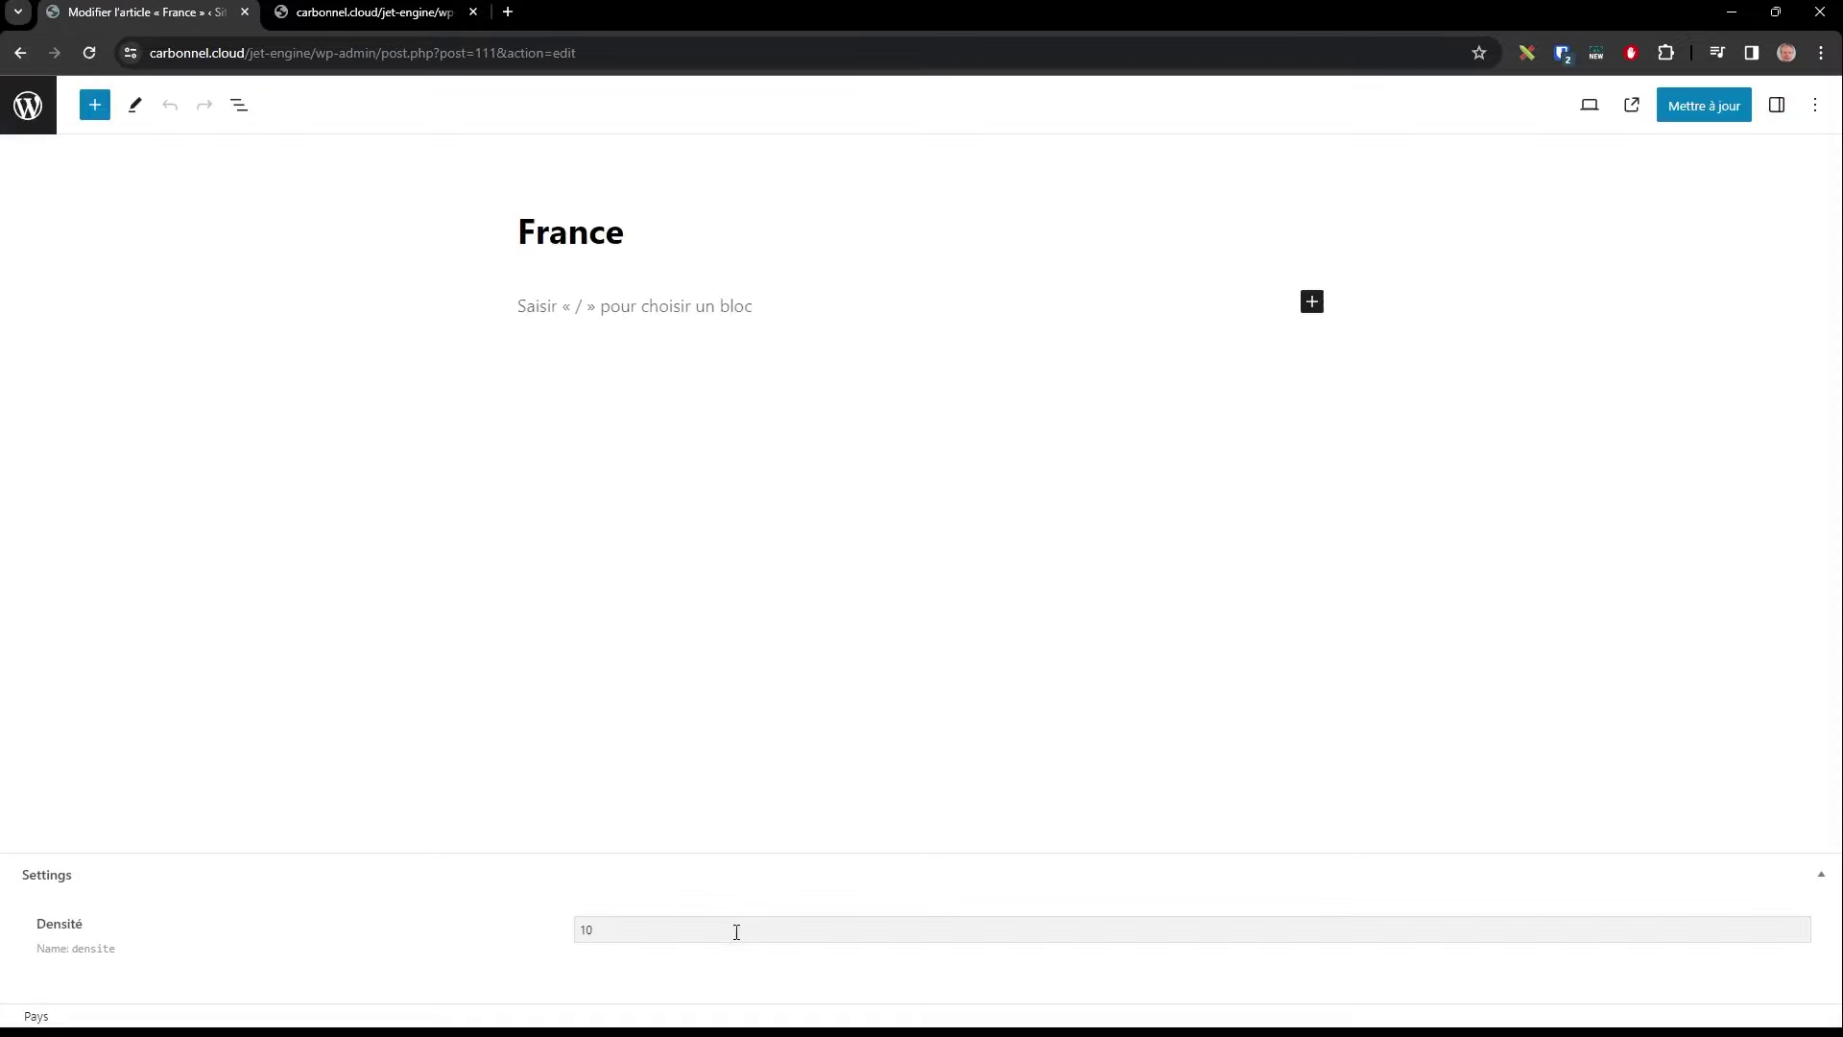
{"action": "left_click_drag", "start_coordinate": [603, 933], "coordinate": [571, 933]}
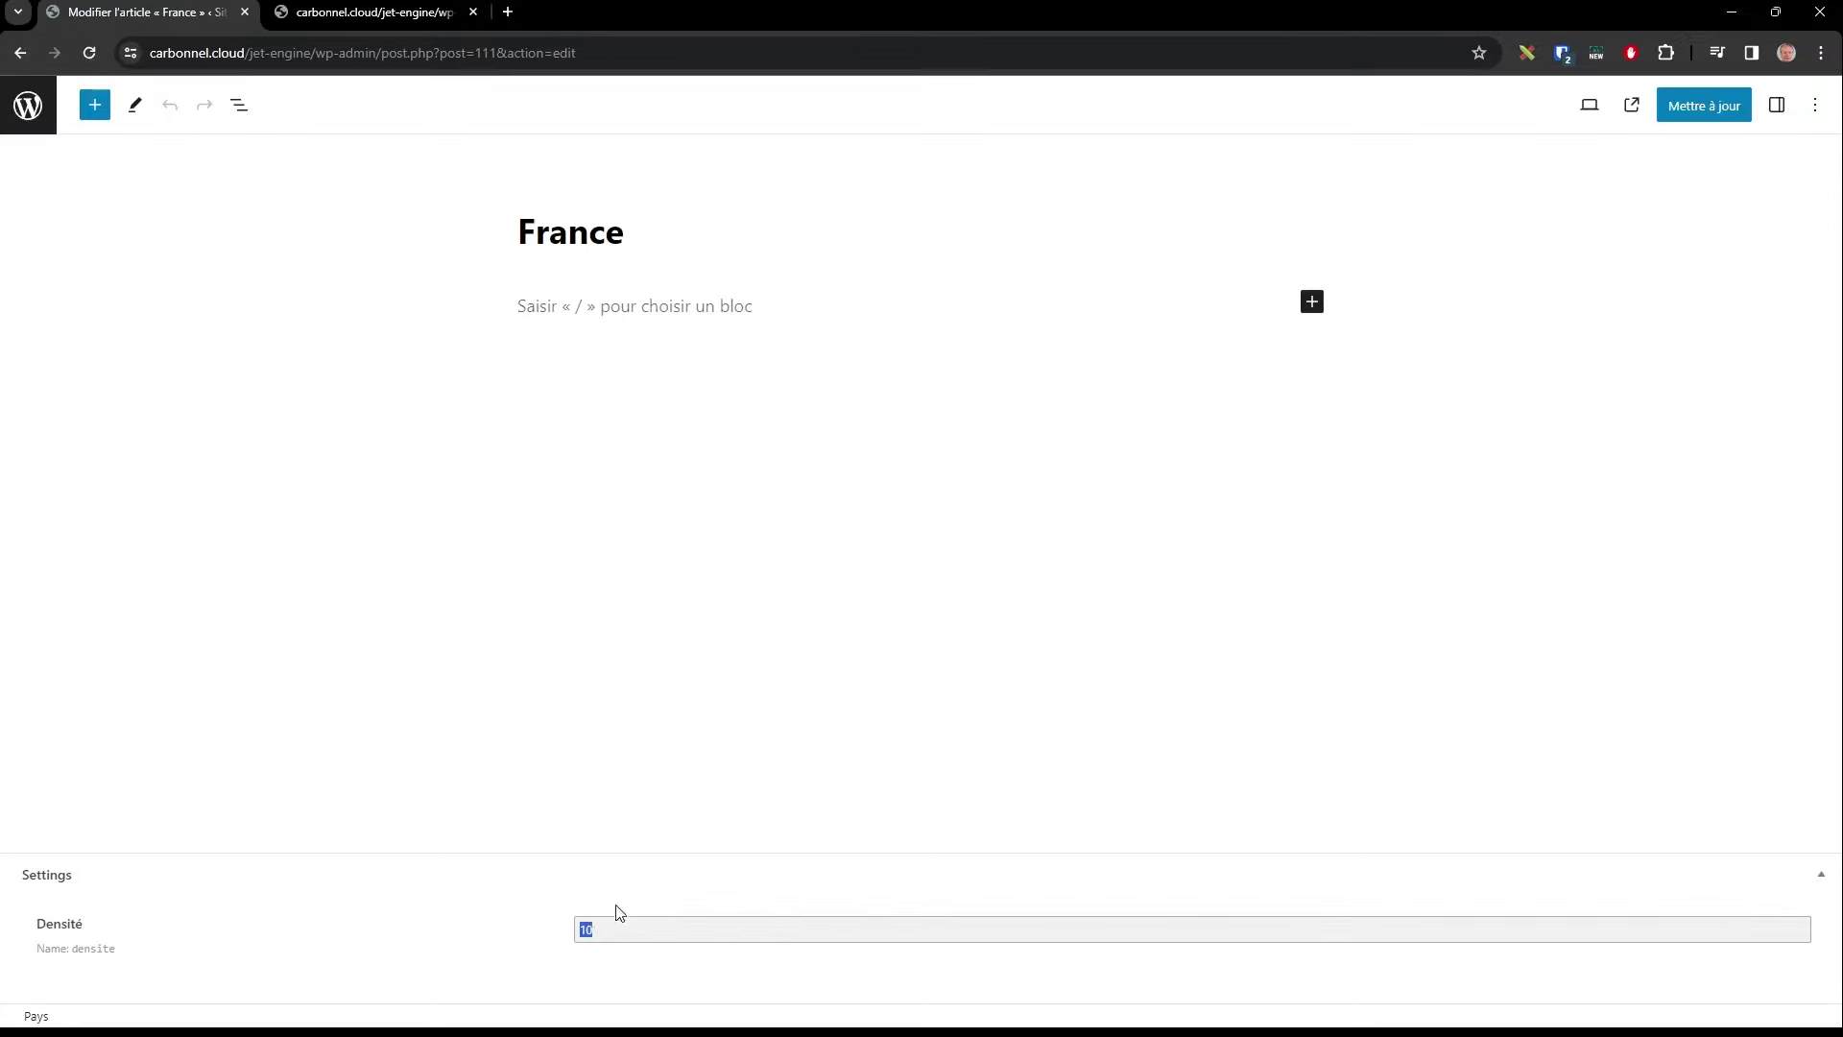
{"action": "type", "text": "65"}
{"action": "left_click", "coordinate": [1704, 108]}
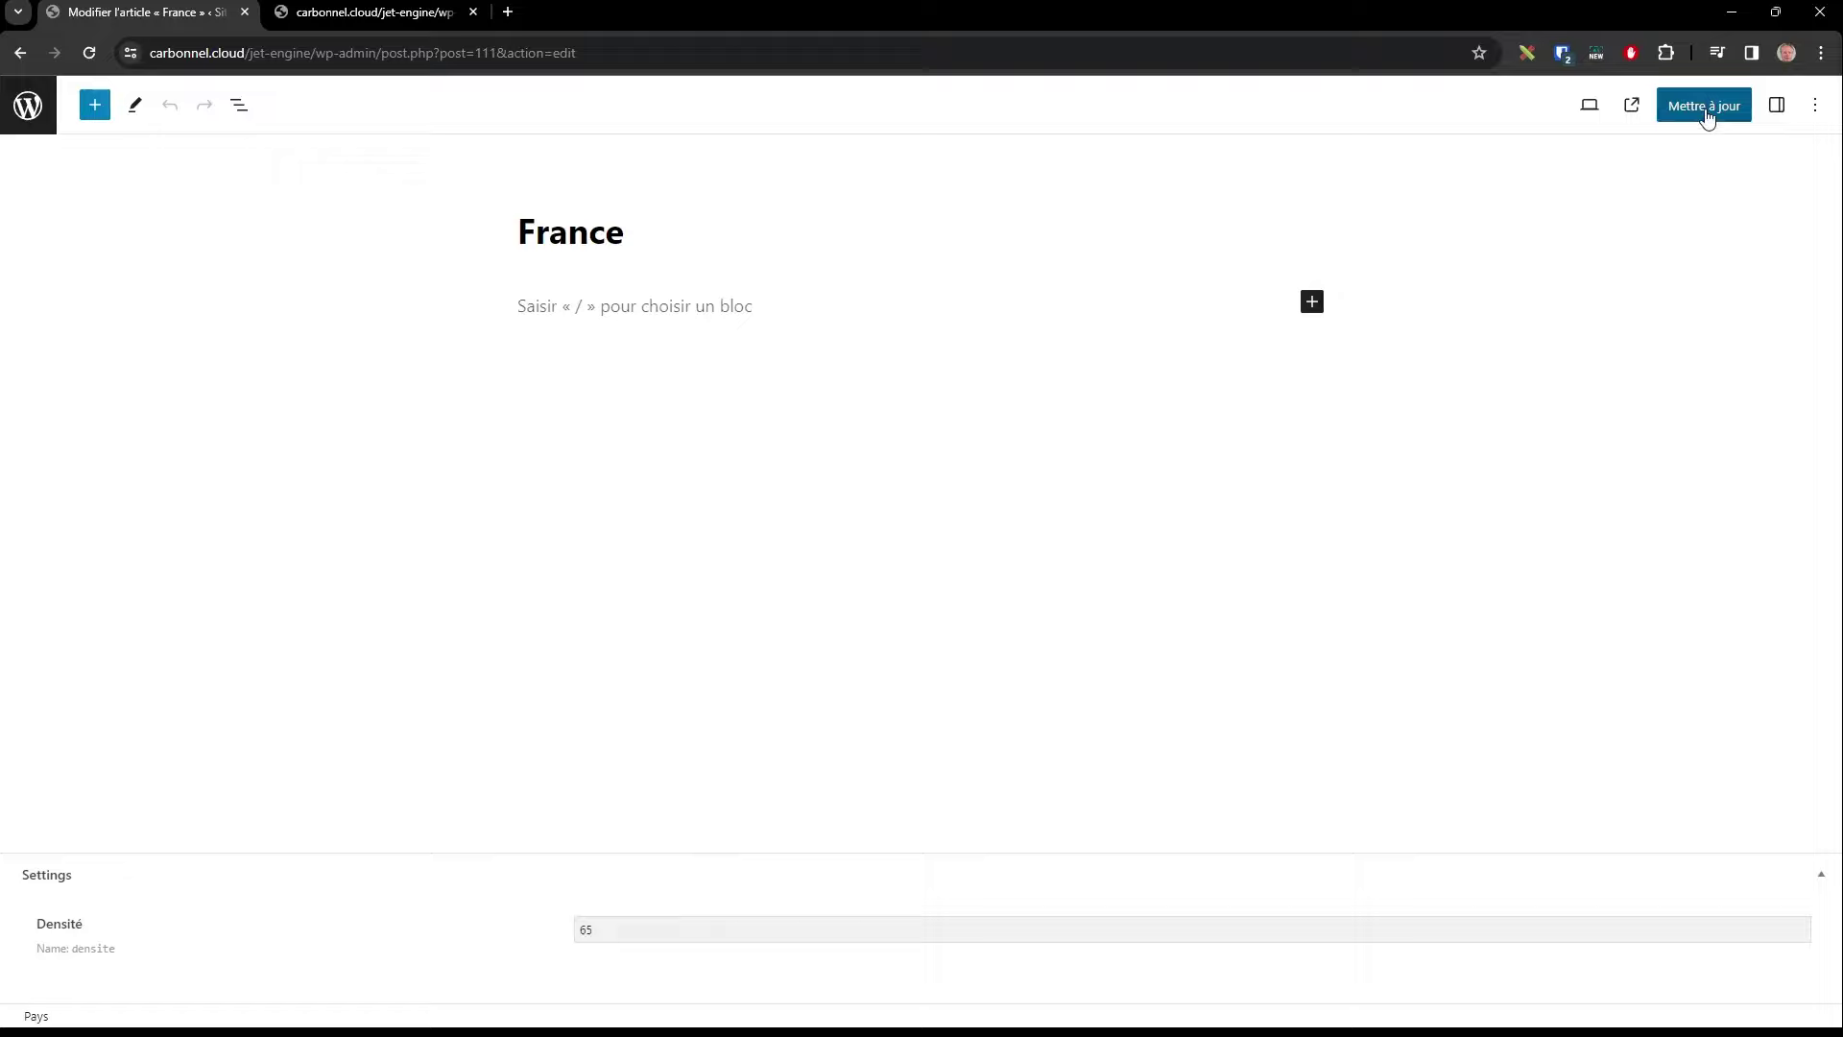
Step: Reload the pays/demographie endpoint and examine the titles of the returned posts after the France density change
{"action": "left_click", "coordinate": [349, 22]}
{"action": "key", "text": "F5"}
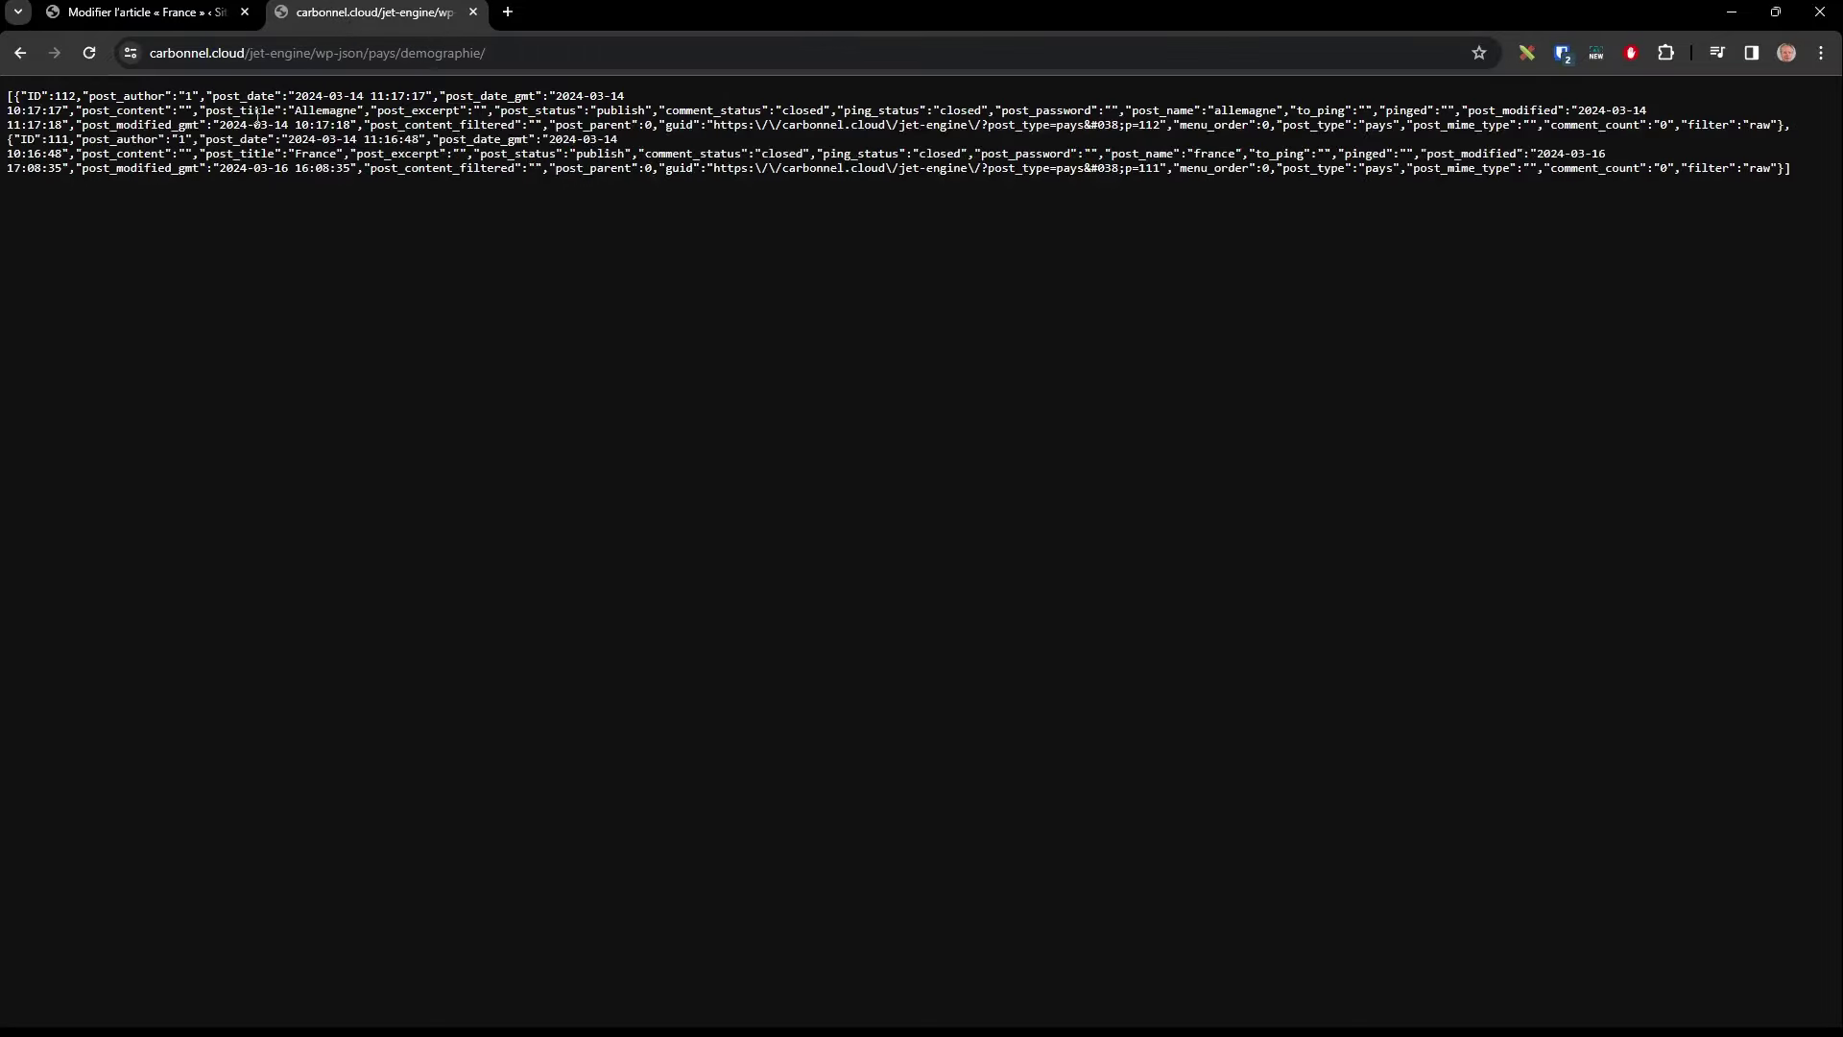
{"action": "left_click_drag", "start_coordinate": [282, 117], "coordinate": [483, 125]}
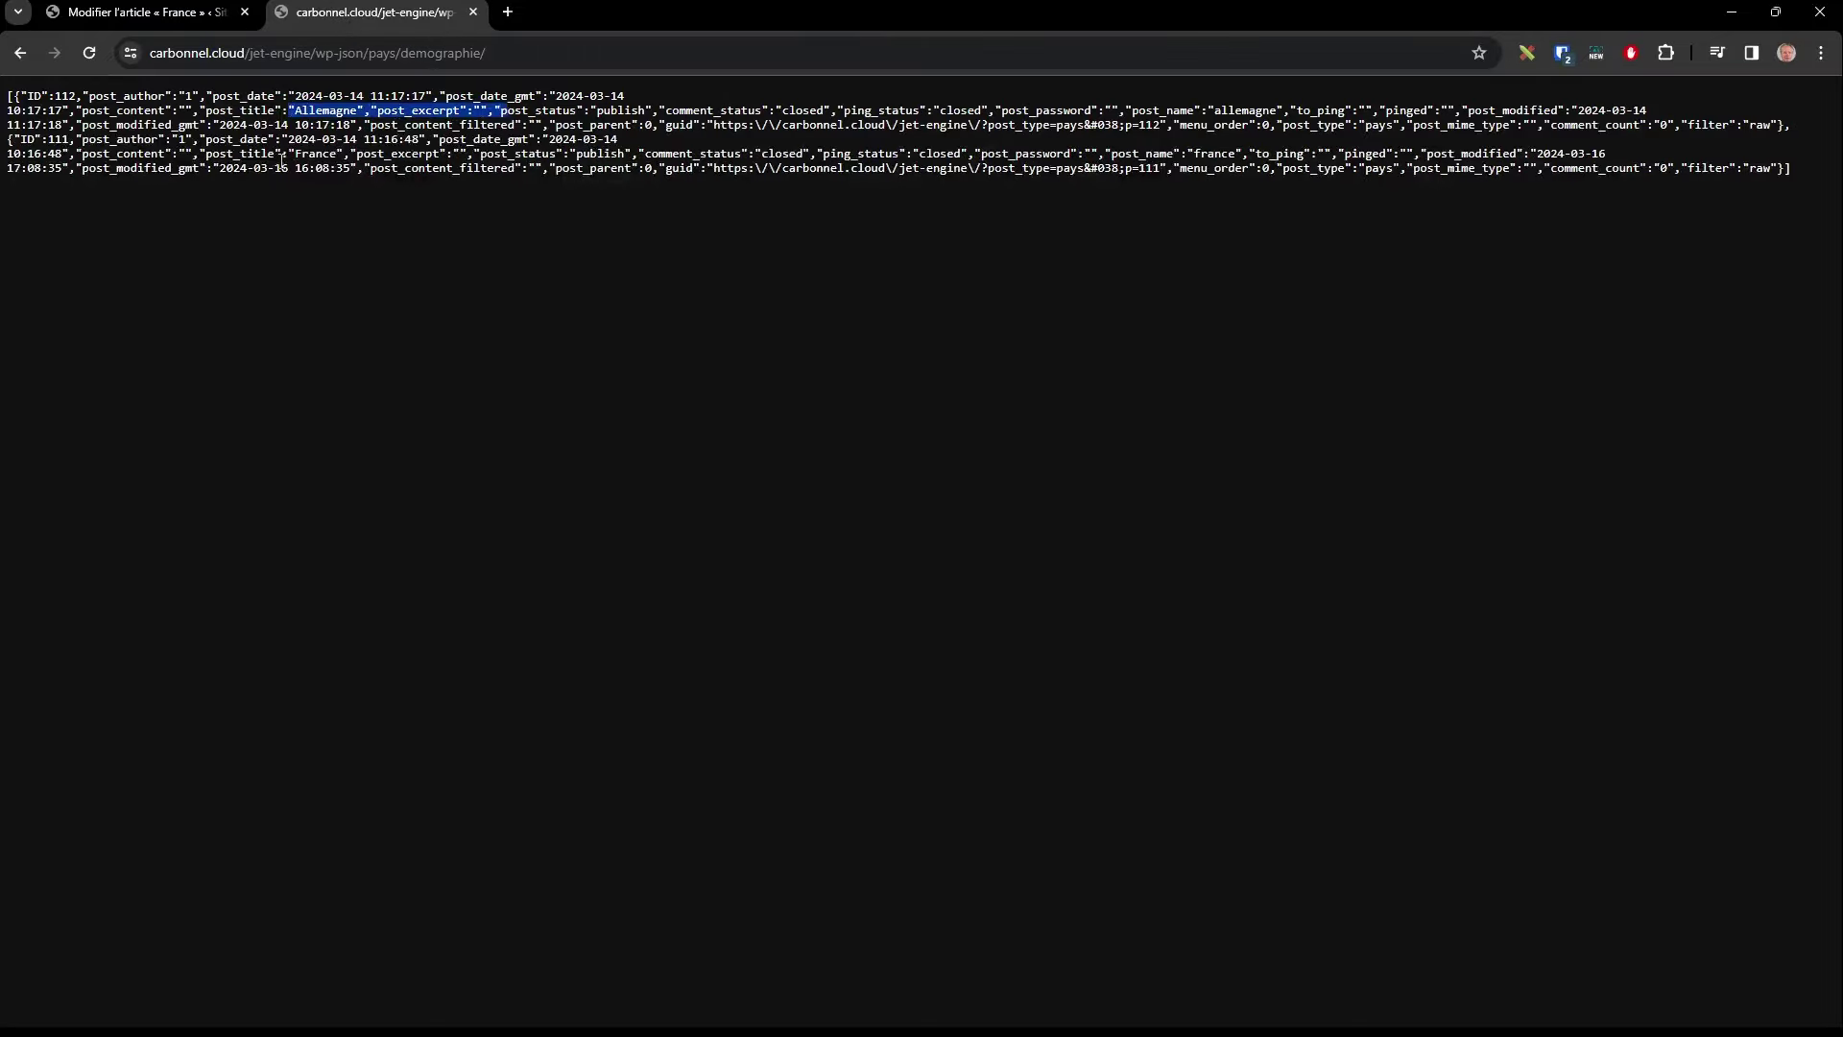
{"action": "left_click_drag", "start_coordinate": [283, 158], "coordinate": [532, 222]}
{"action": "left_click", "coordinate": [527, 222]}
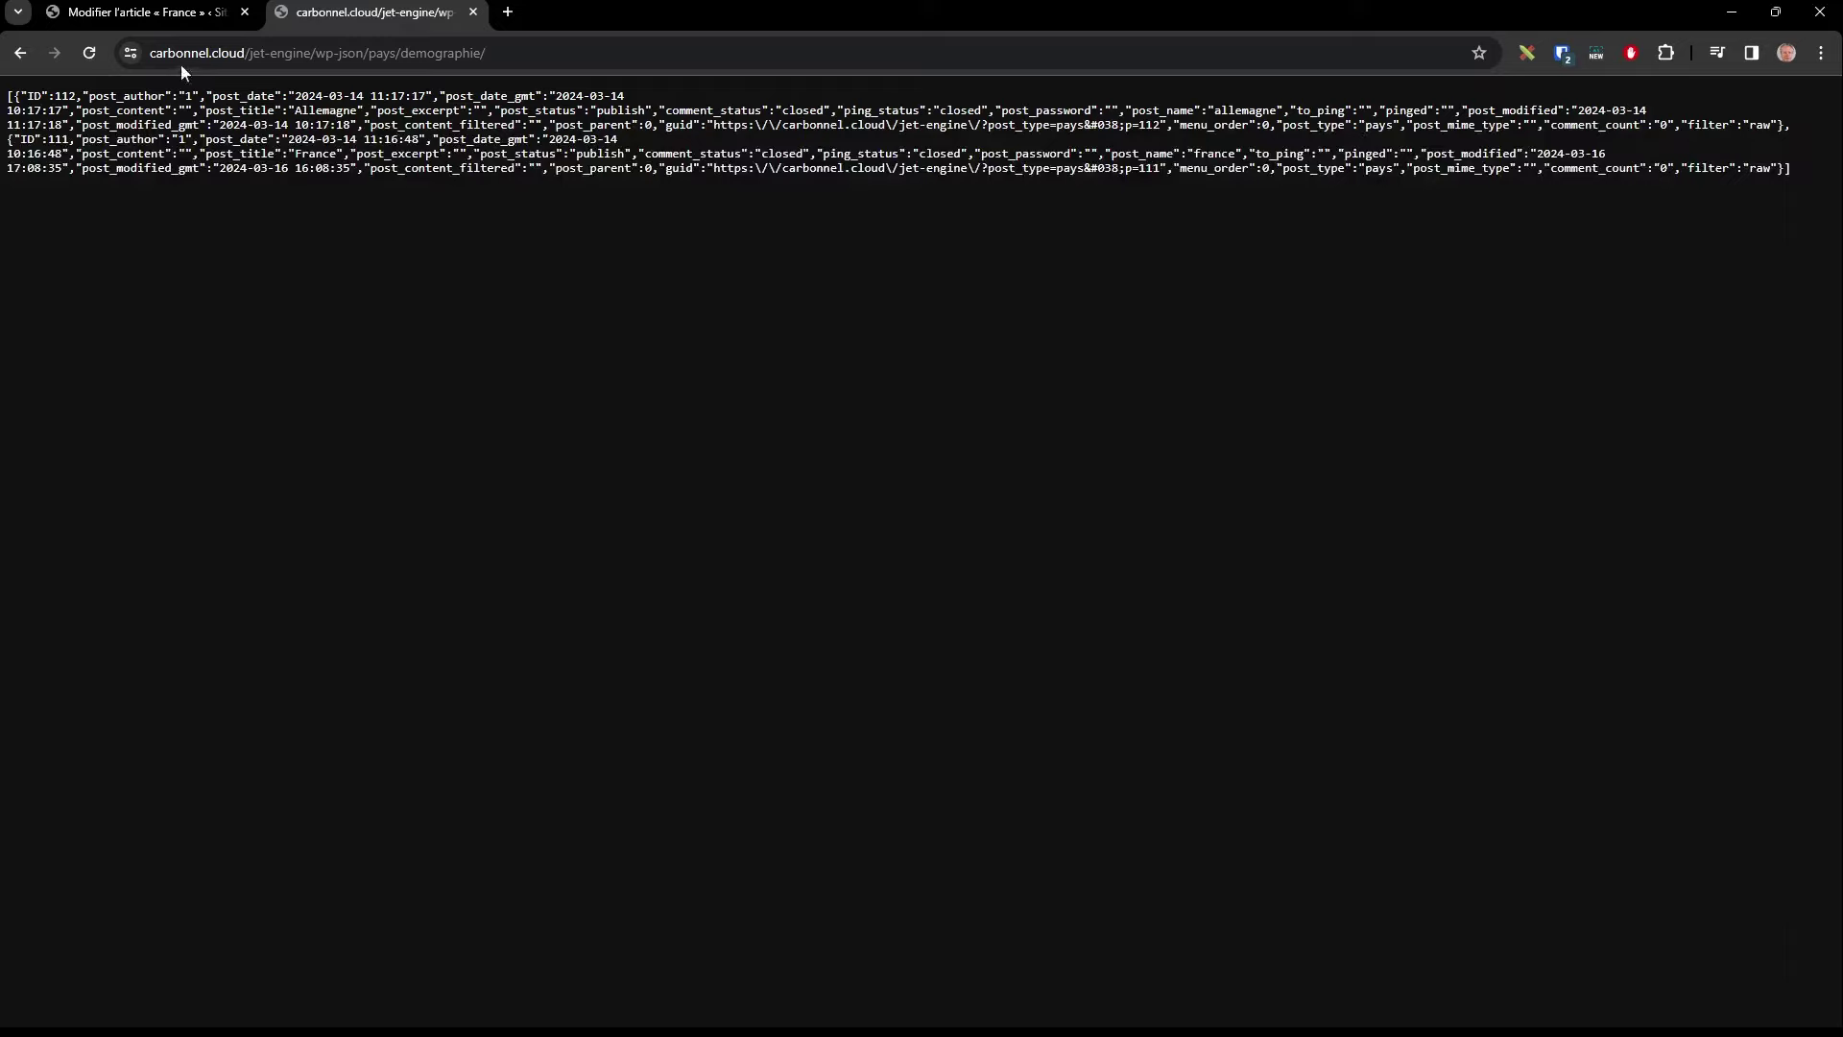
Step: Leave the France post and reopen the RequeteDensités query from JetEngine's Query Builder
{"action": "left_click", "coordinate": [180, 13]}
{"action": "left_click", "coordinate": [21, 104]}
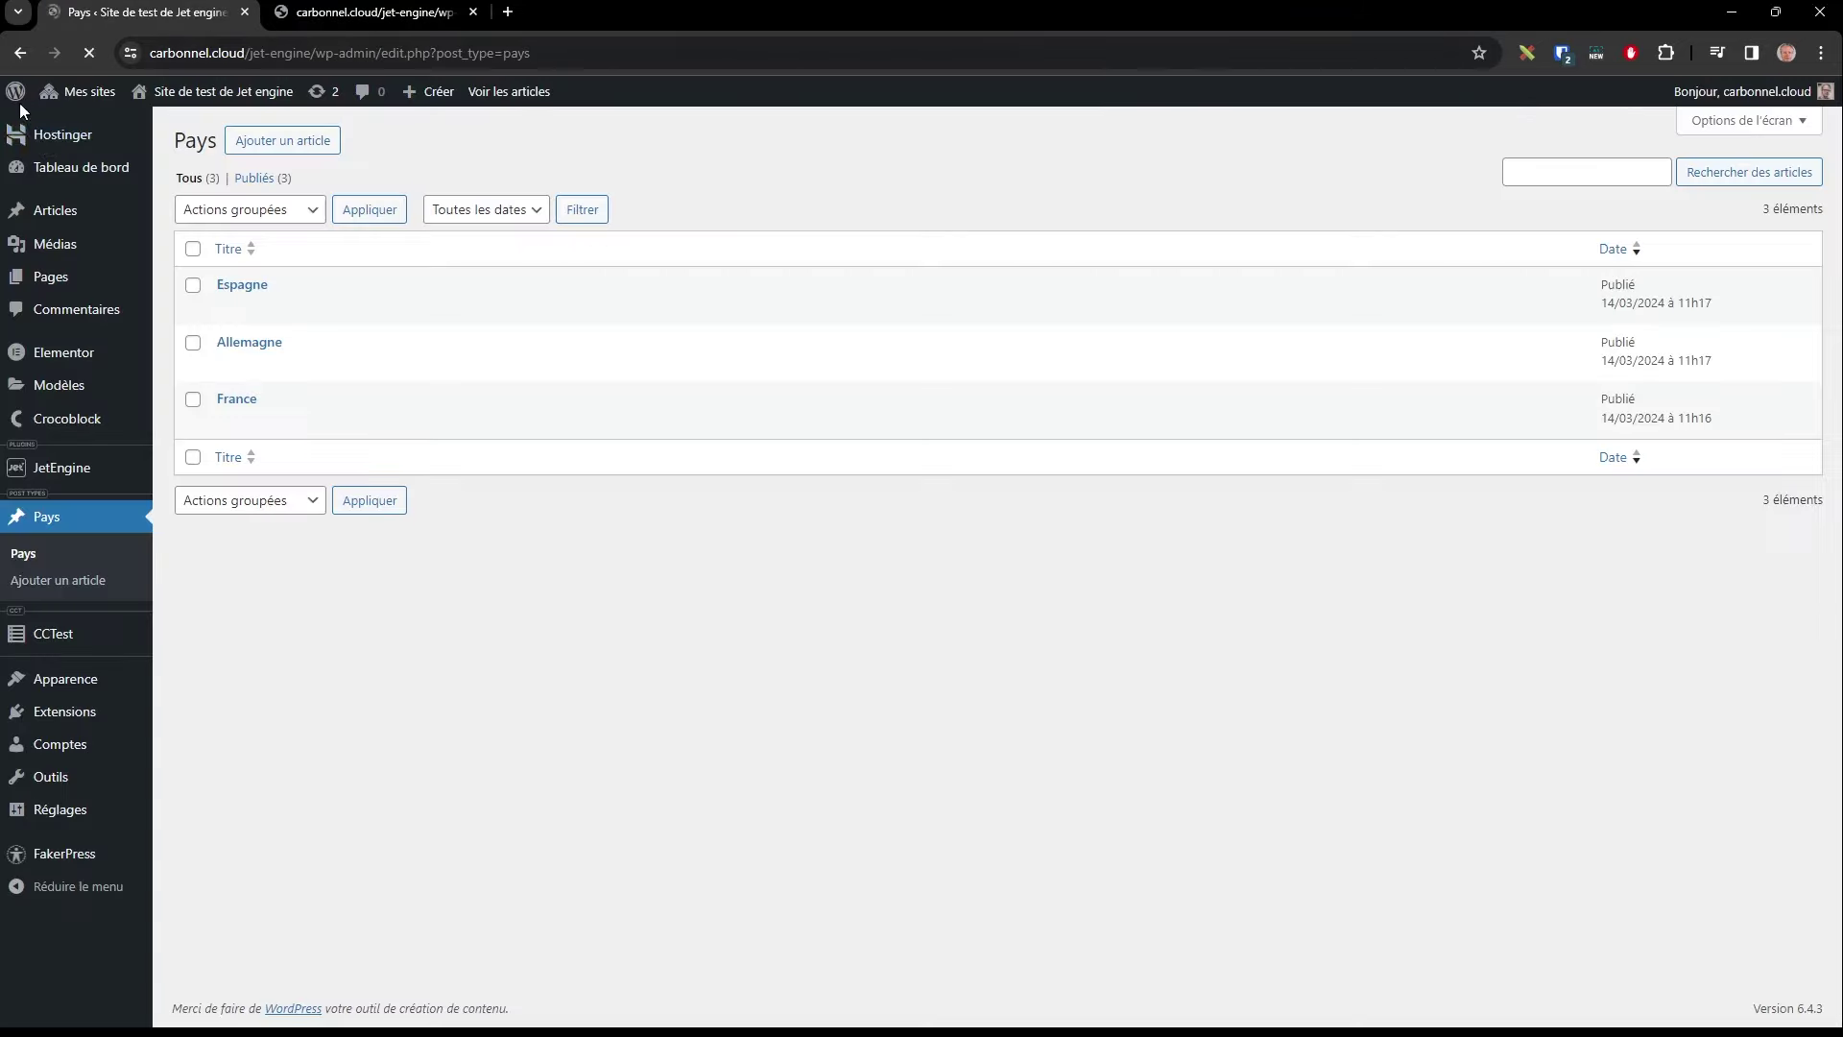
{"action": "mouse_move", "coordinate": [84, 478]}
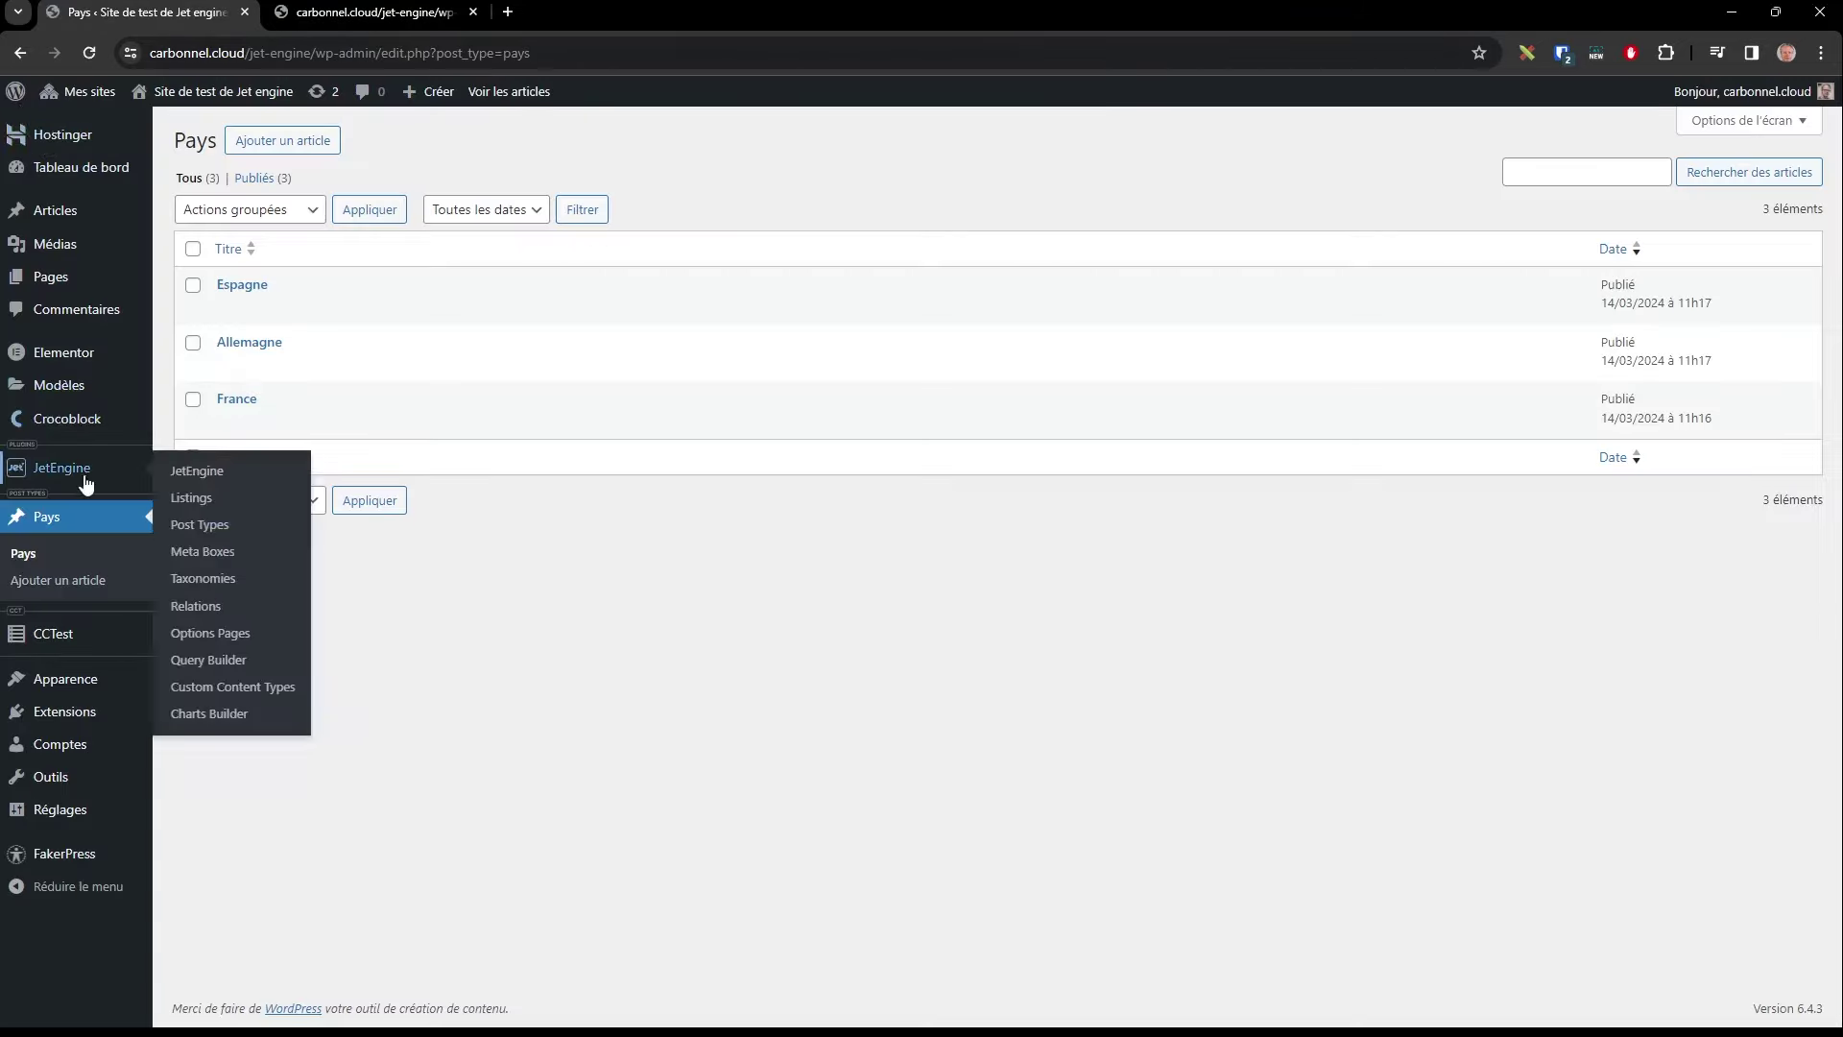
{"action": "left_click", "coordinate": [226, 662]}
{"action": "left_click", "coordinate": [248, 419]}
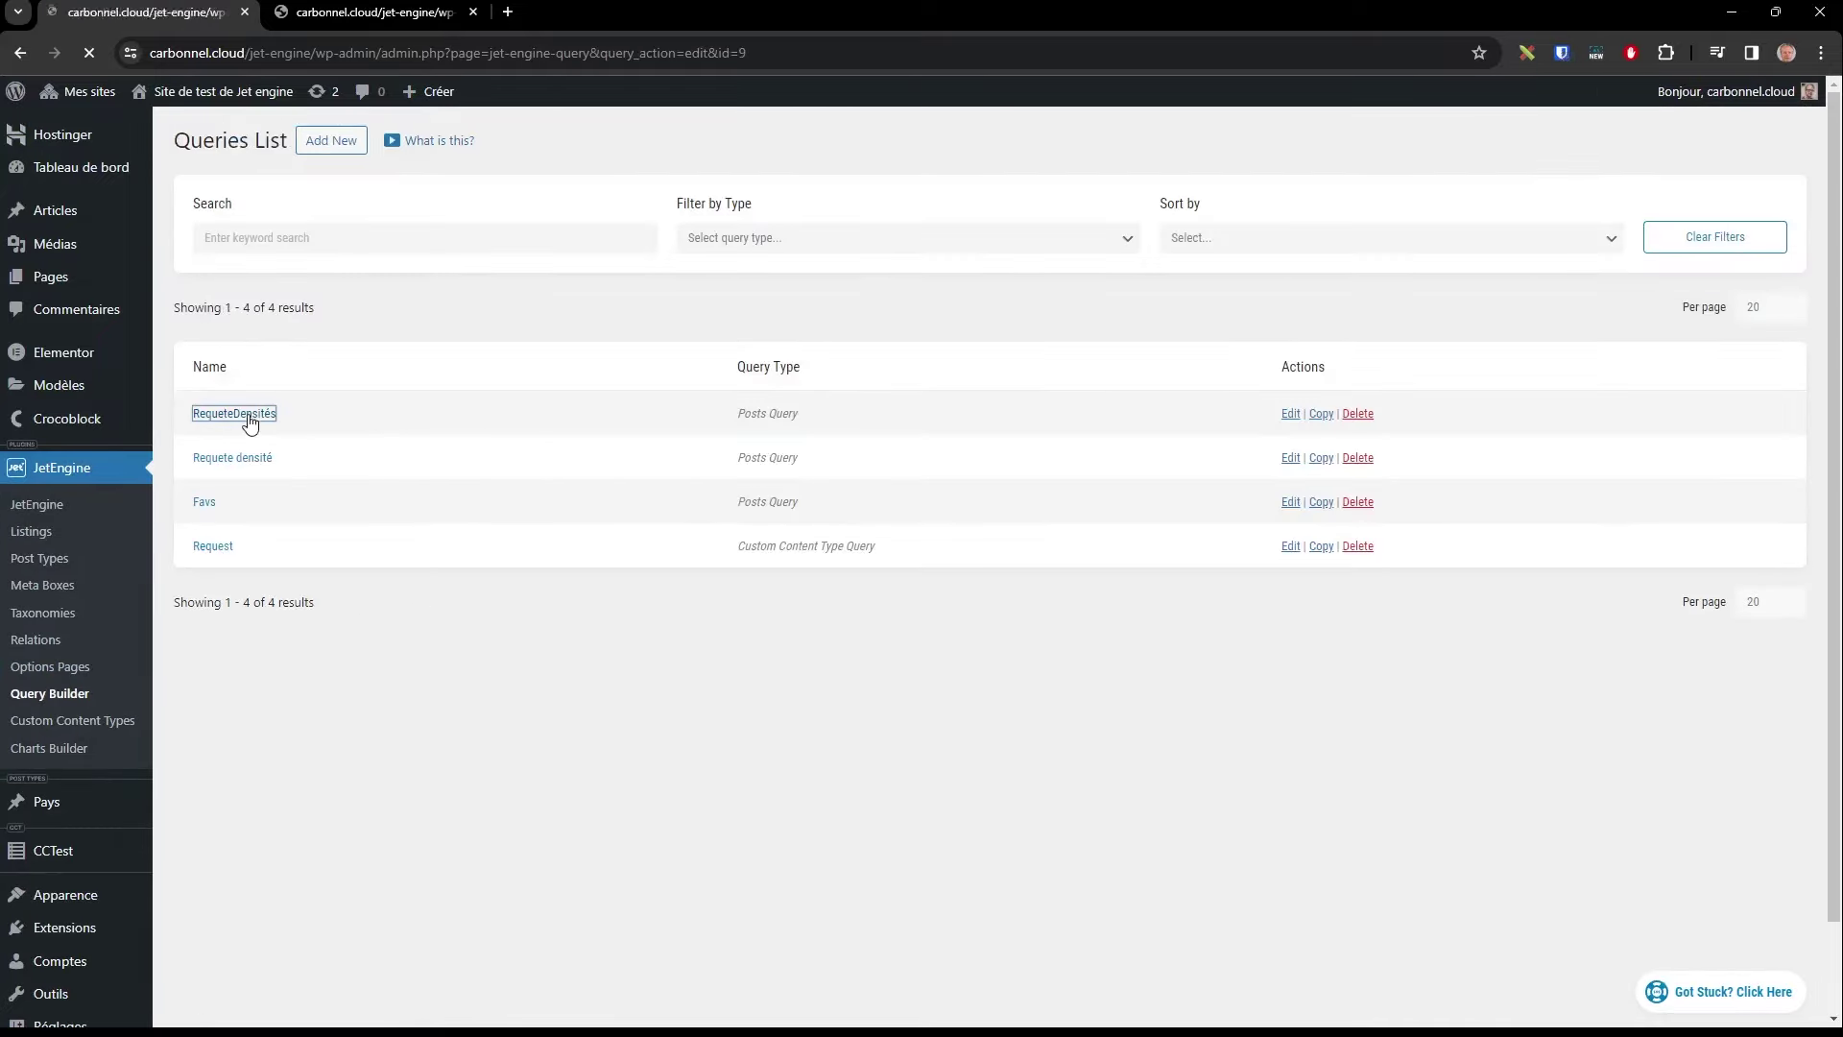
Step: Review the query's REST API endpoint URL, general post settings and densite meta query clause
{"action": "scroll", "coordinate": [758, 666], "scroll_direction": "down", "scroll_amount": 7}
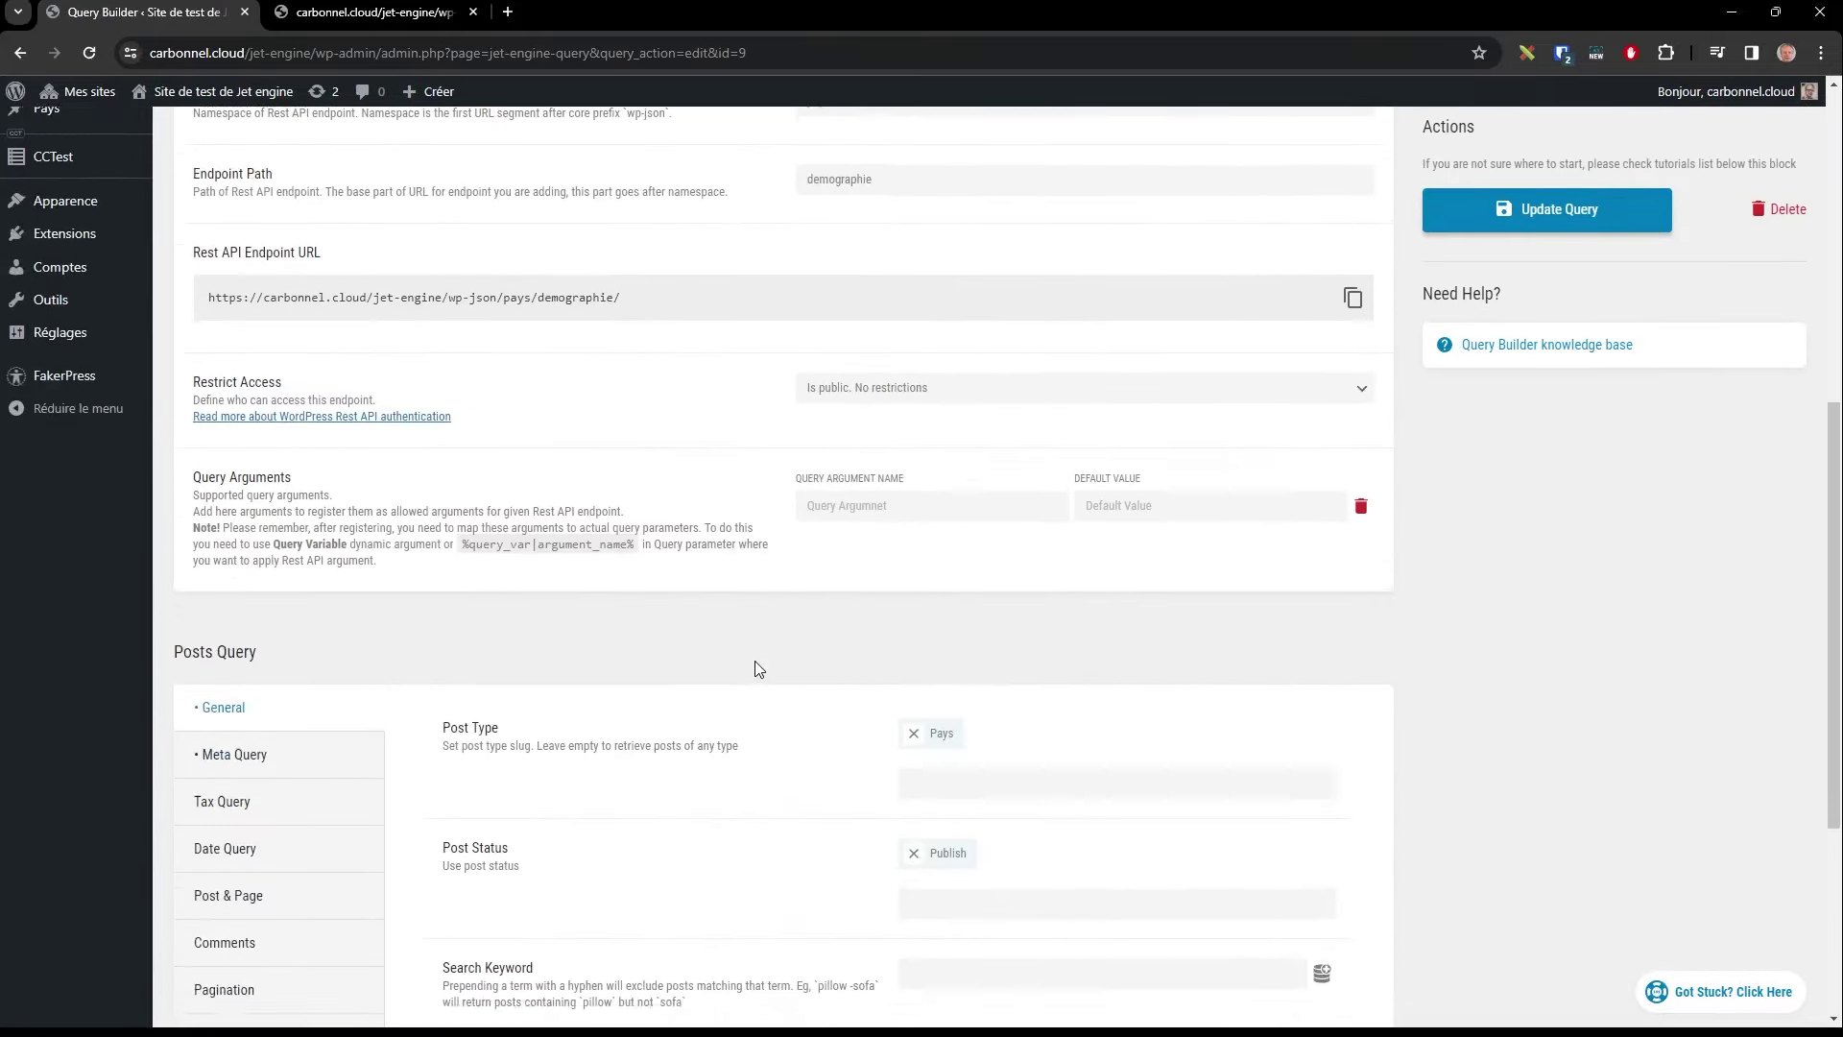
{"action": "scroll", "coordinate": [758, 669], "scroll_direction": "down", "scroll_amount": 4}
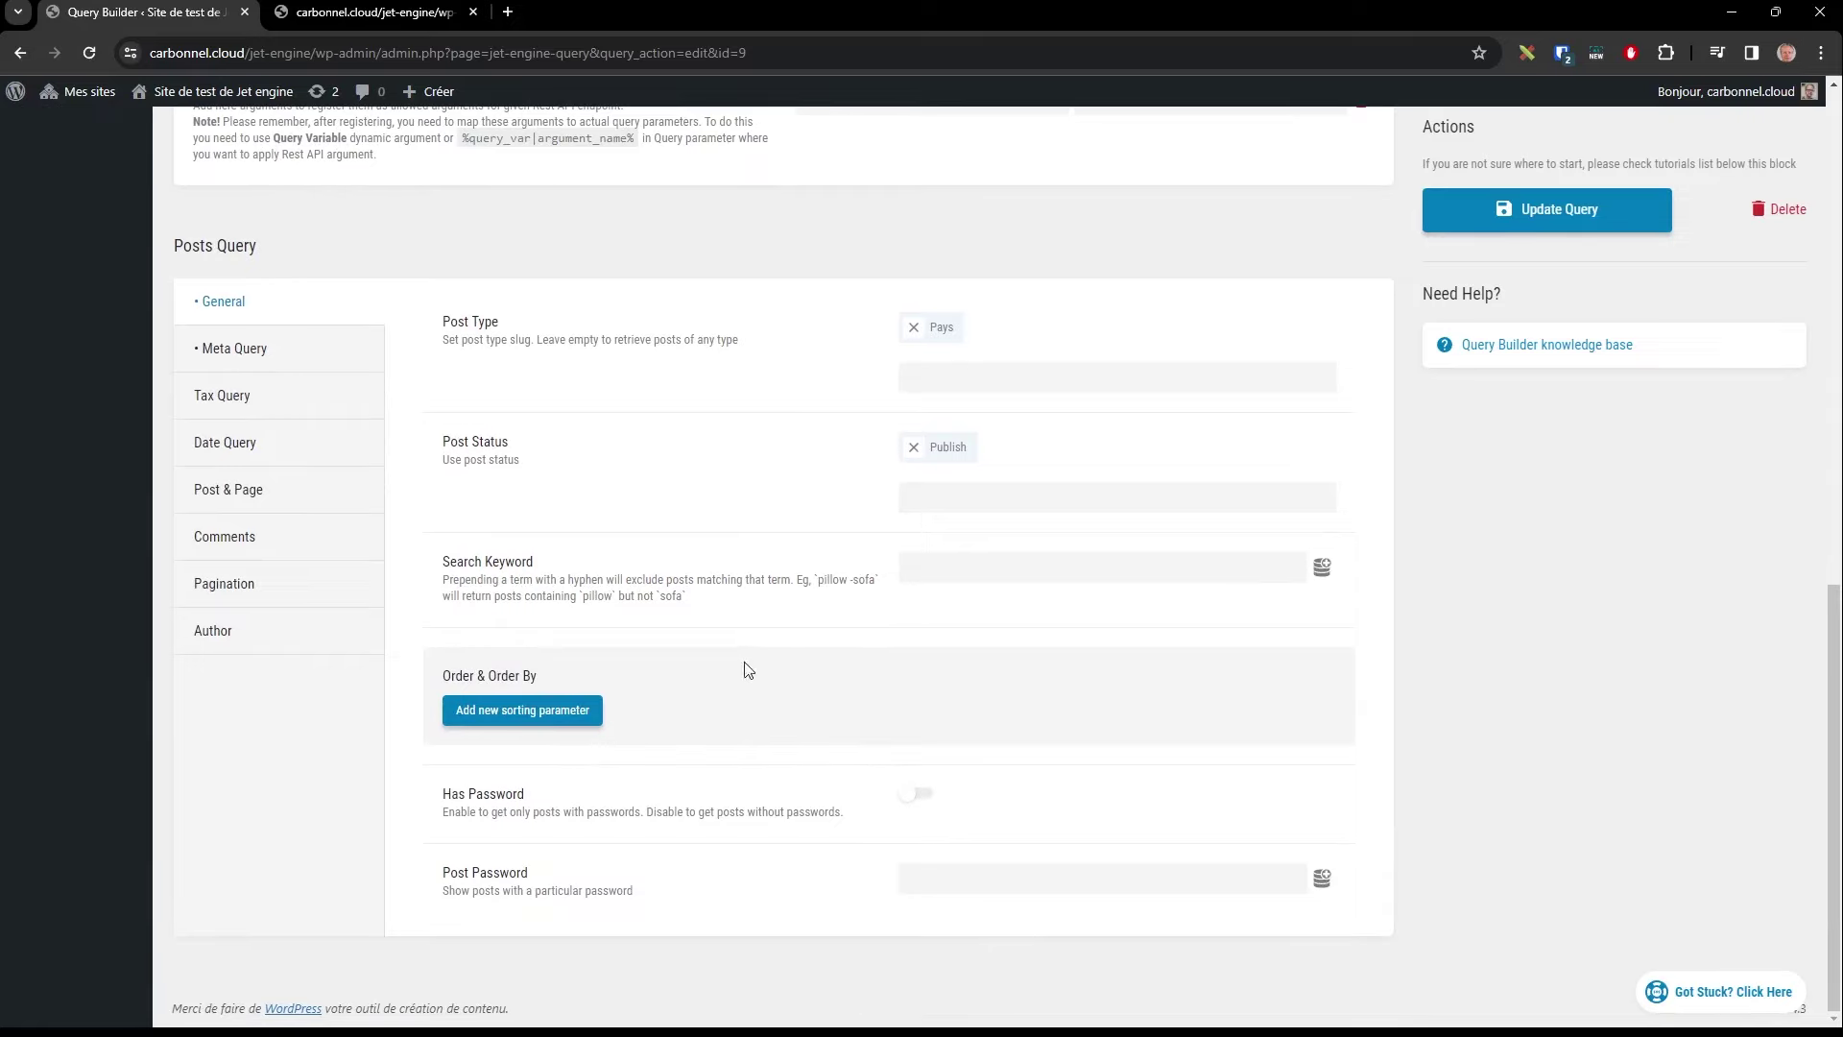
{"action": "scroll", "coordinate": [725, 622], "scroll_direction": "up", "scroll_amount": 6}
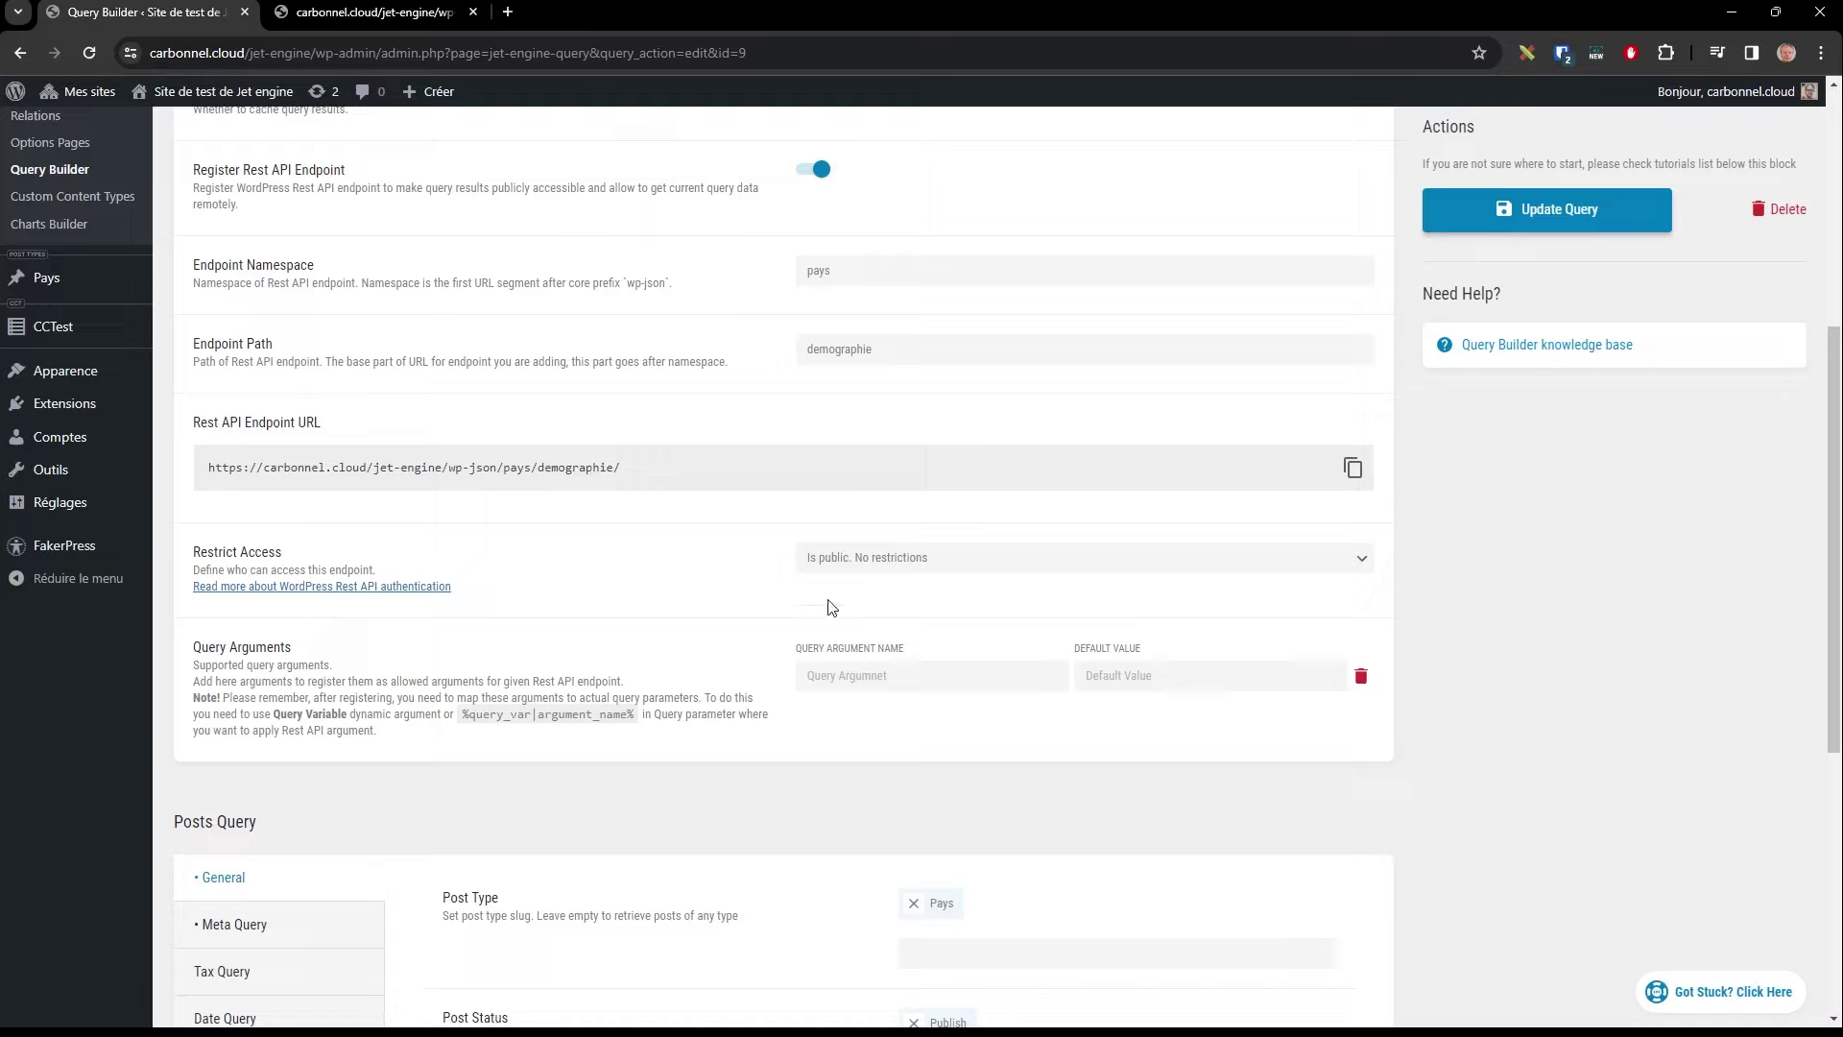
{"action": "left_click_drag", "start_coordinate": [622, 471], "coordinate": [211, 468]}
{"action": "left_click", "coordinate": [1479, 542]}
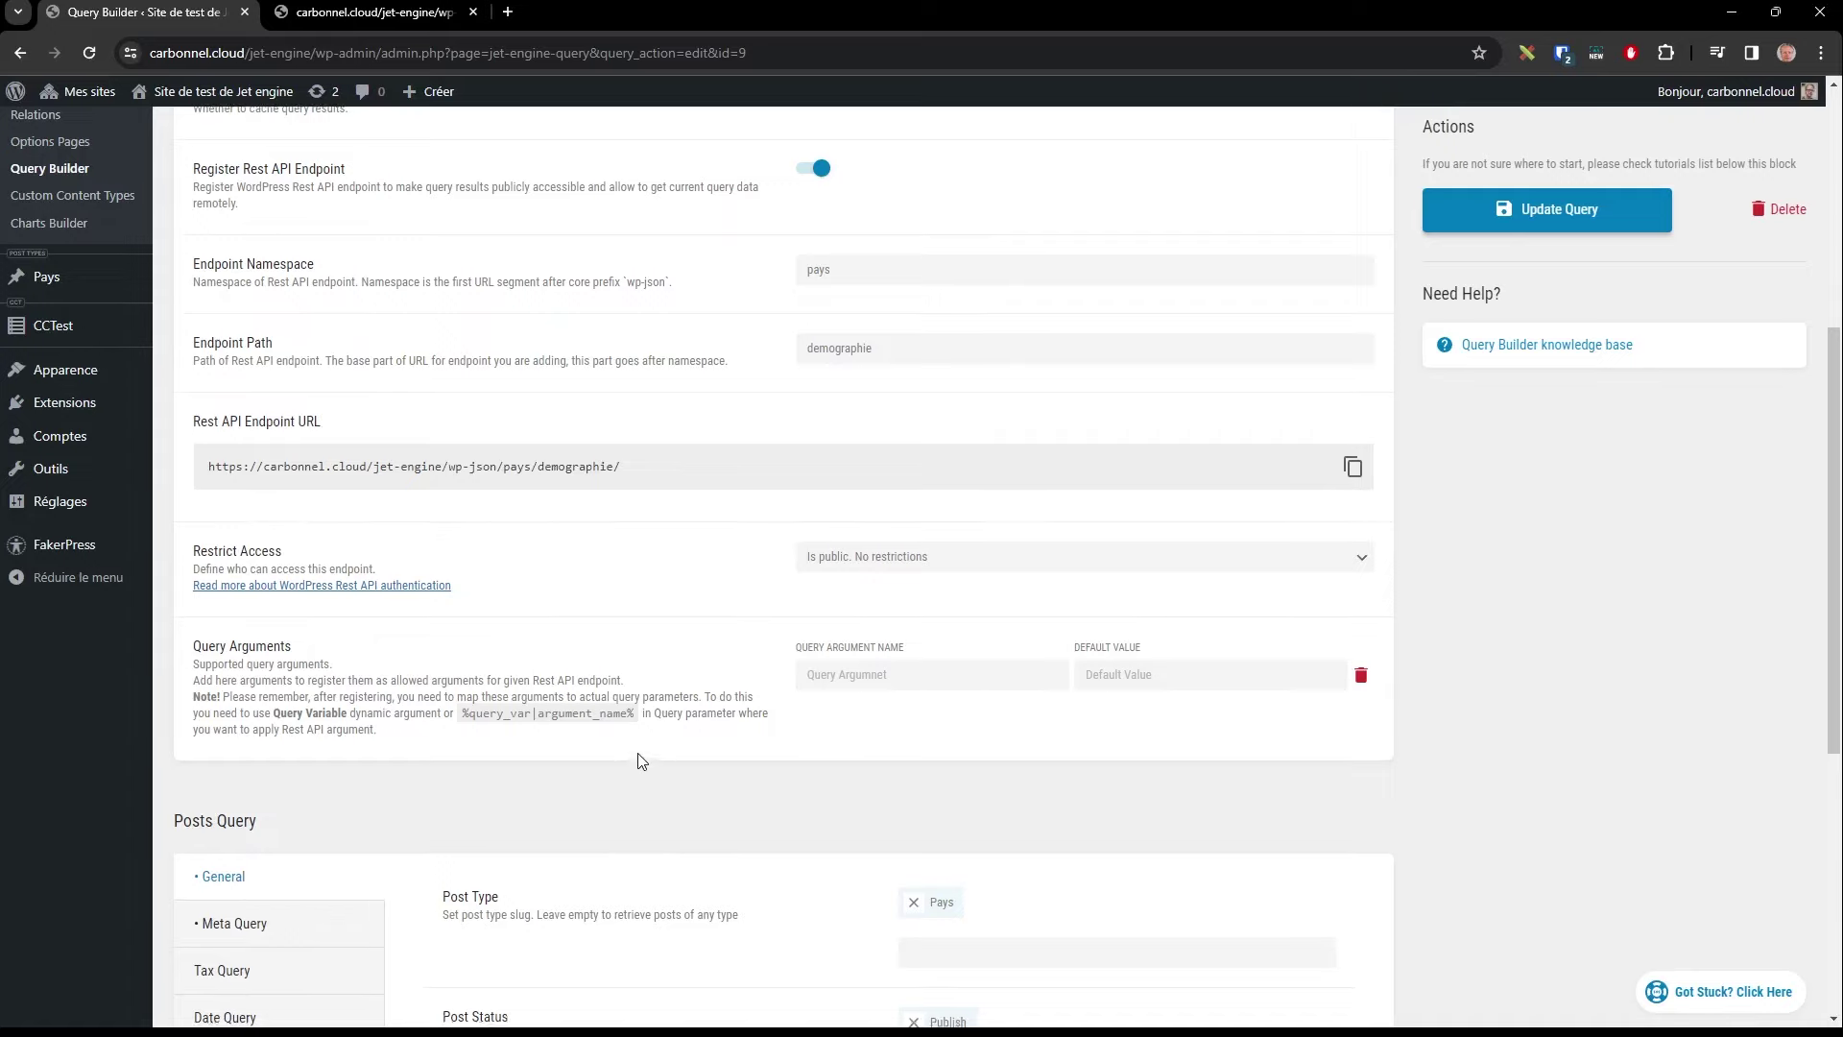
{"action": "scroll", "coordinate": [637, 752], "scroll_direction": "down", "scroll_amount": 3}
{"action": "left_click", "coordinate": [243, 637]}
{"action": "scroll", "coordinate": [601, 674], "scroll_direction": "down", "scroll_amount": 2}
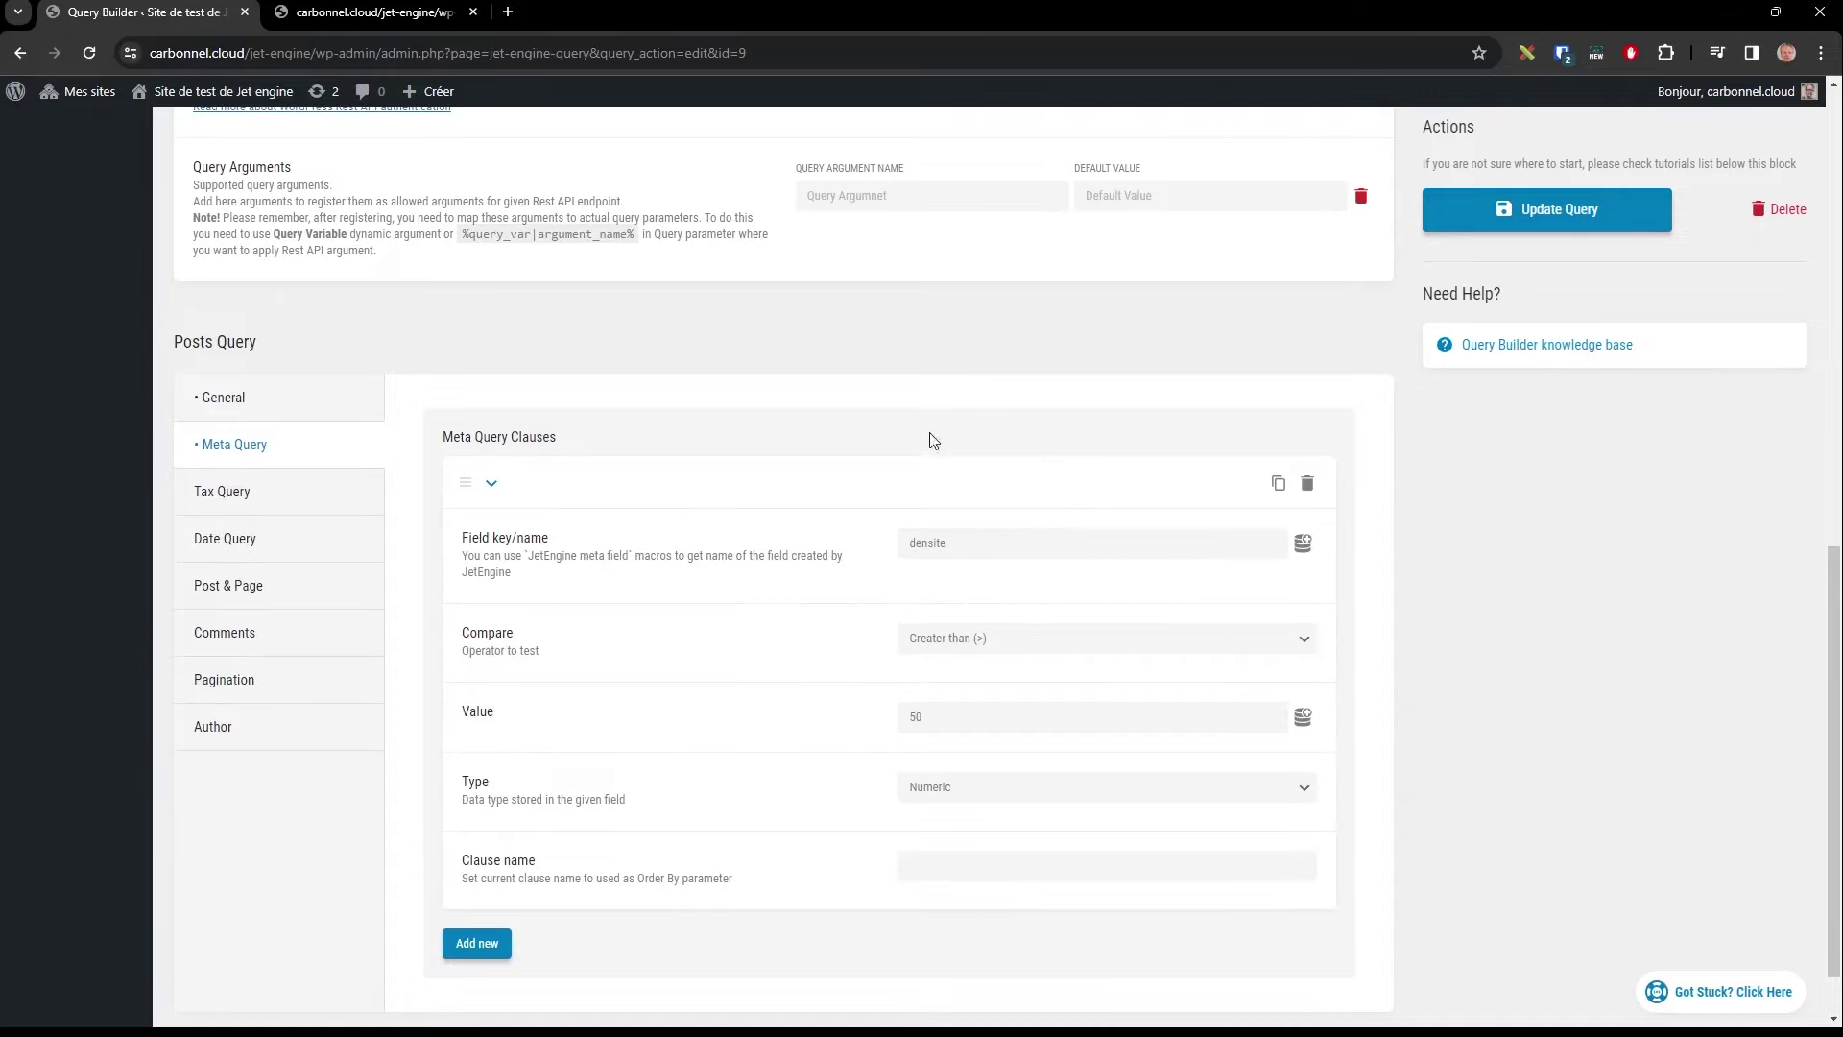
{"action": "scroll", "coordinate": [607, 489], "scroll_direction": "up", "scroll_amount": 5}
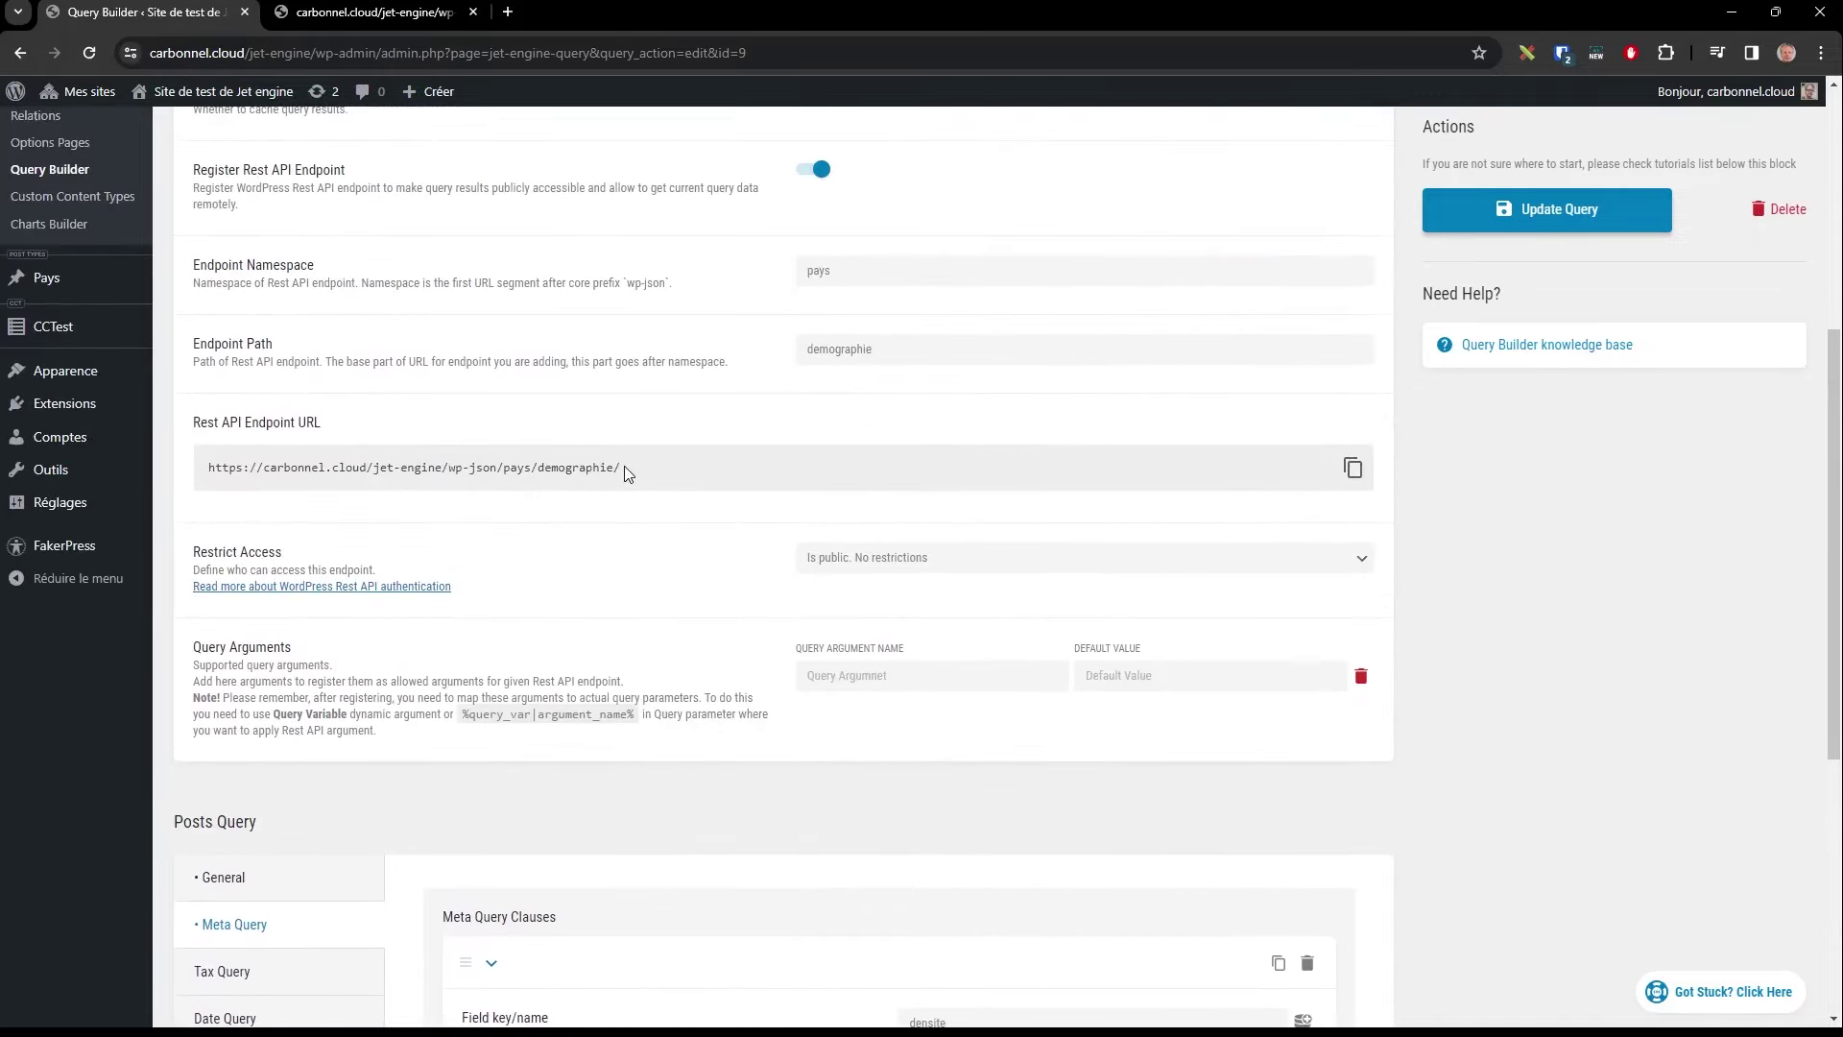
Step: Append ?densite=20 to the pays/demographie endpoint address without loading it, and return to the query editor
{"action": "left_click", "coordinate": [379, 13]}
{"action": "left_click", "coordinate": [511, 52]}
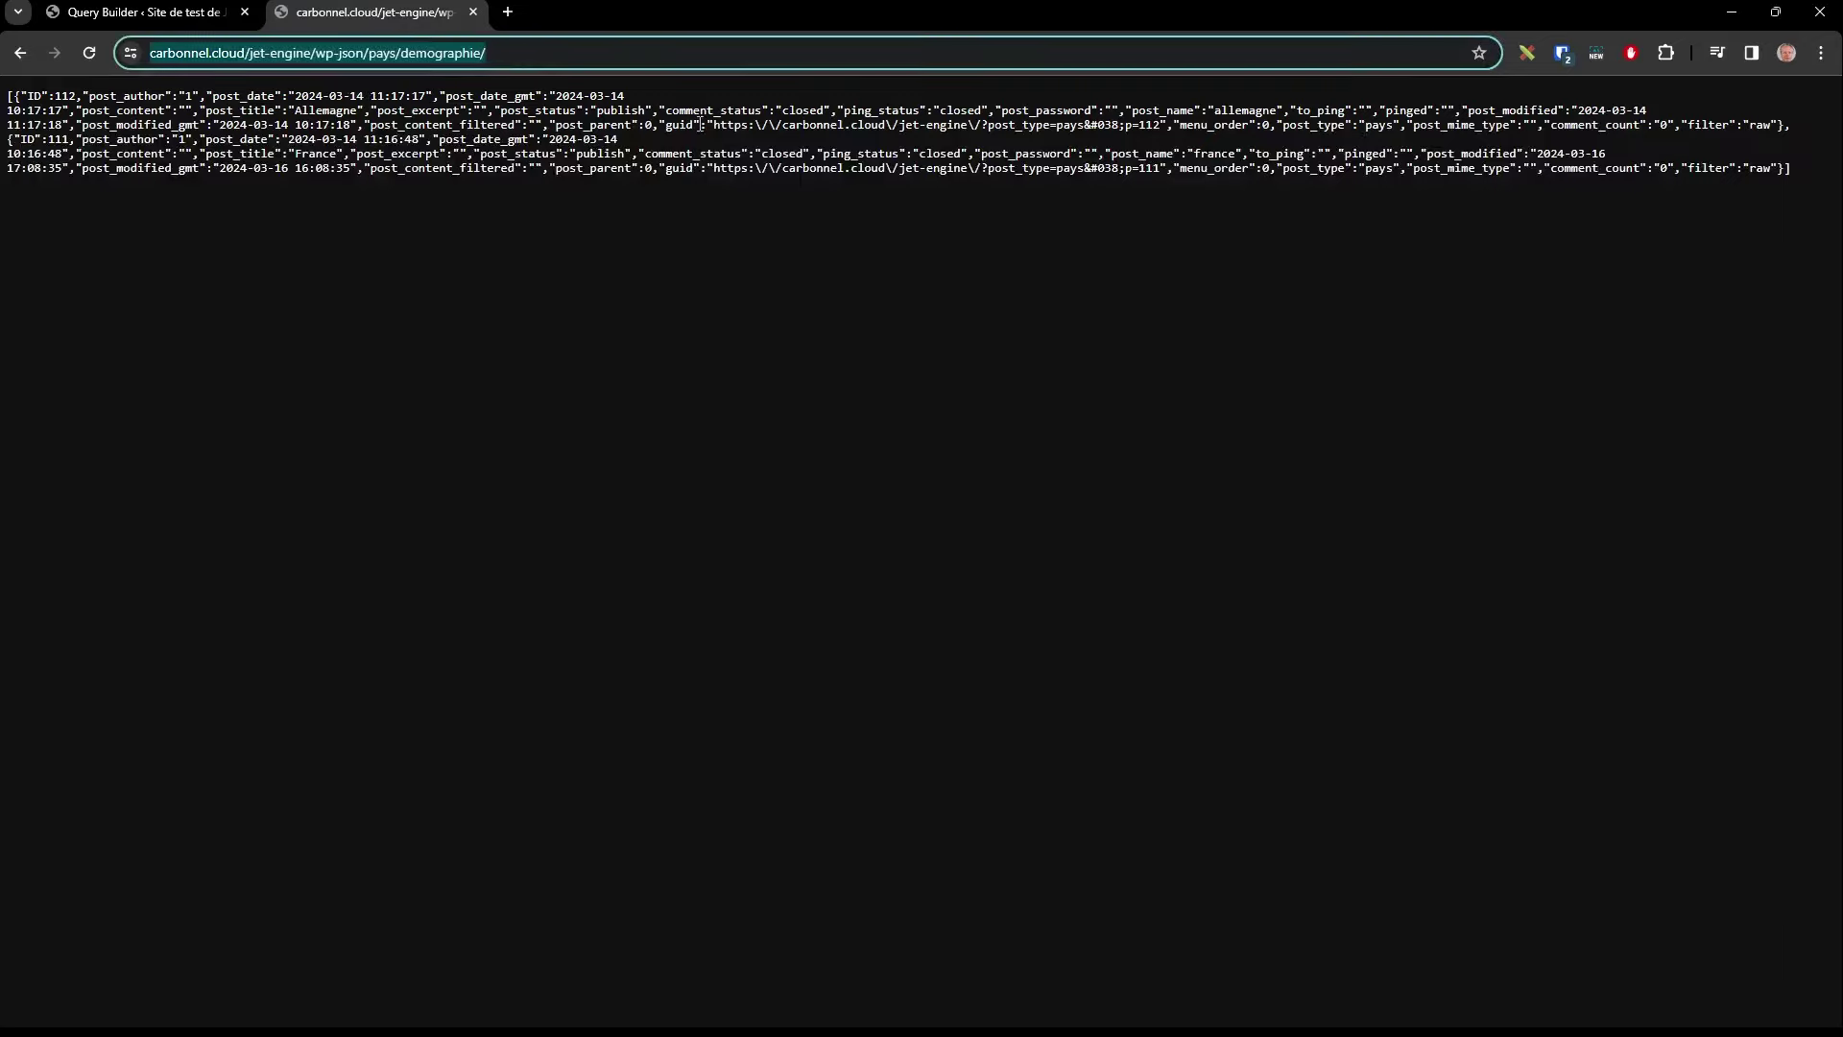
{"action": "left_click", "coordinate": [615, 49]}
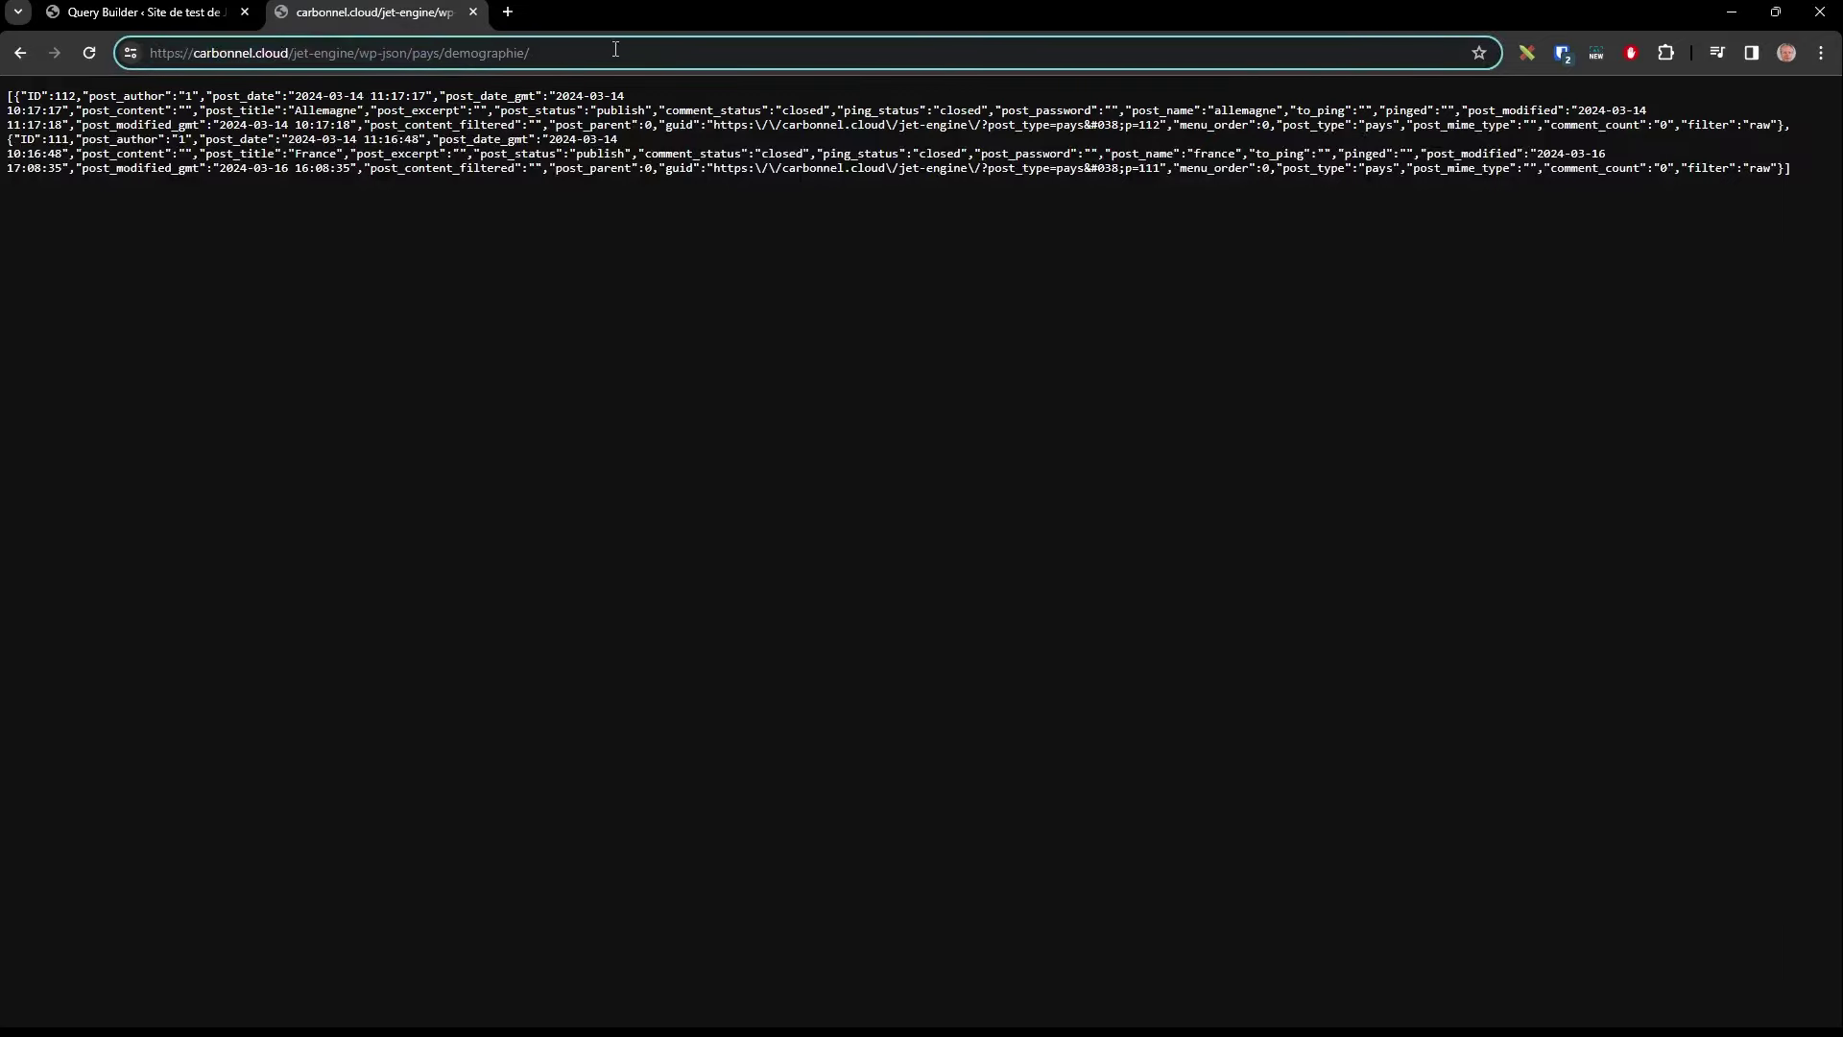
{"action": "type", "text": "?densite"}
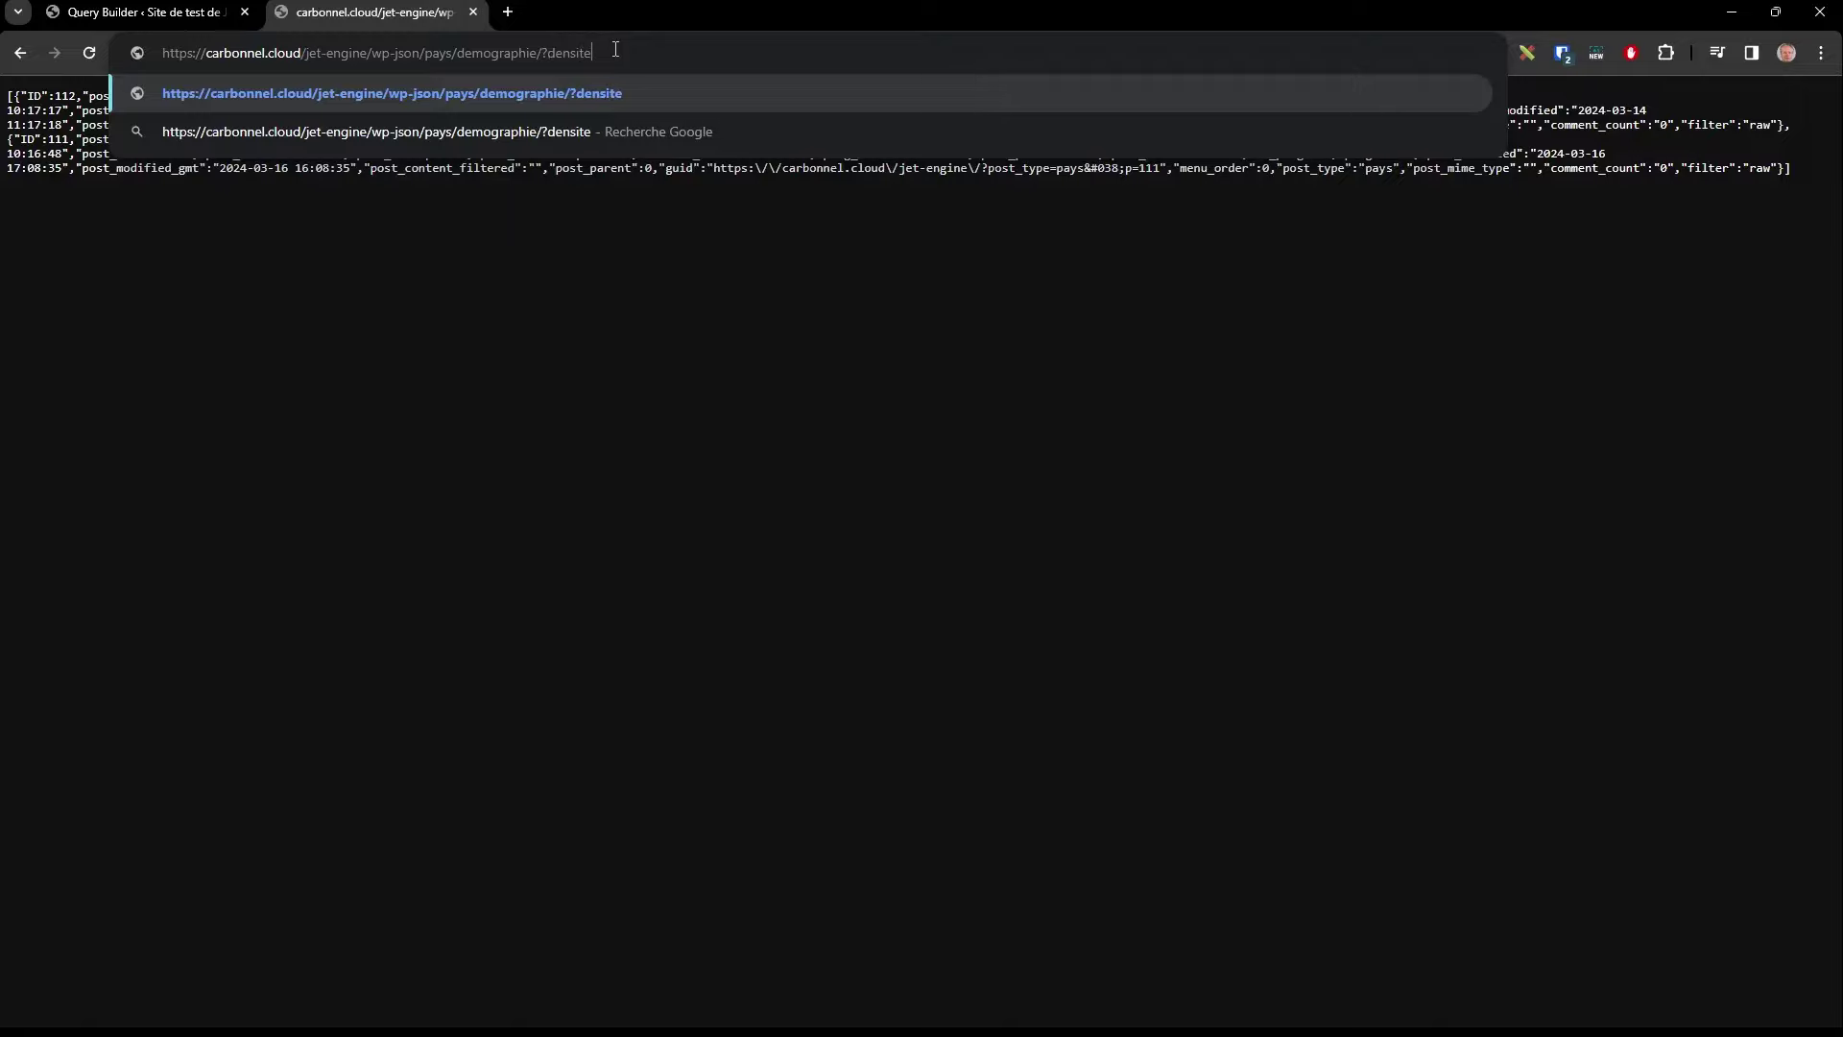
{"action": "type", "text": "=20"}
{"action": "key", "text": "ctrl+Page_Up"}
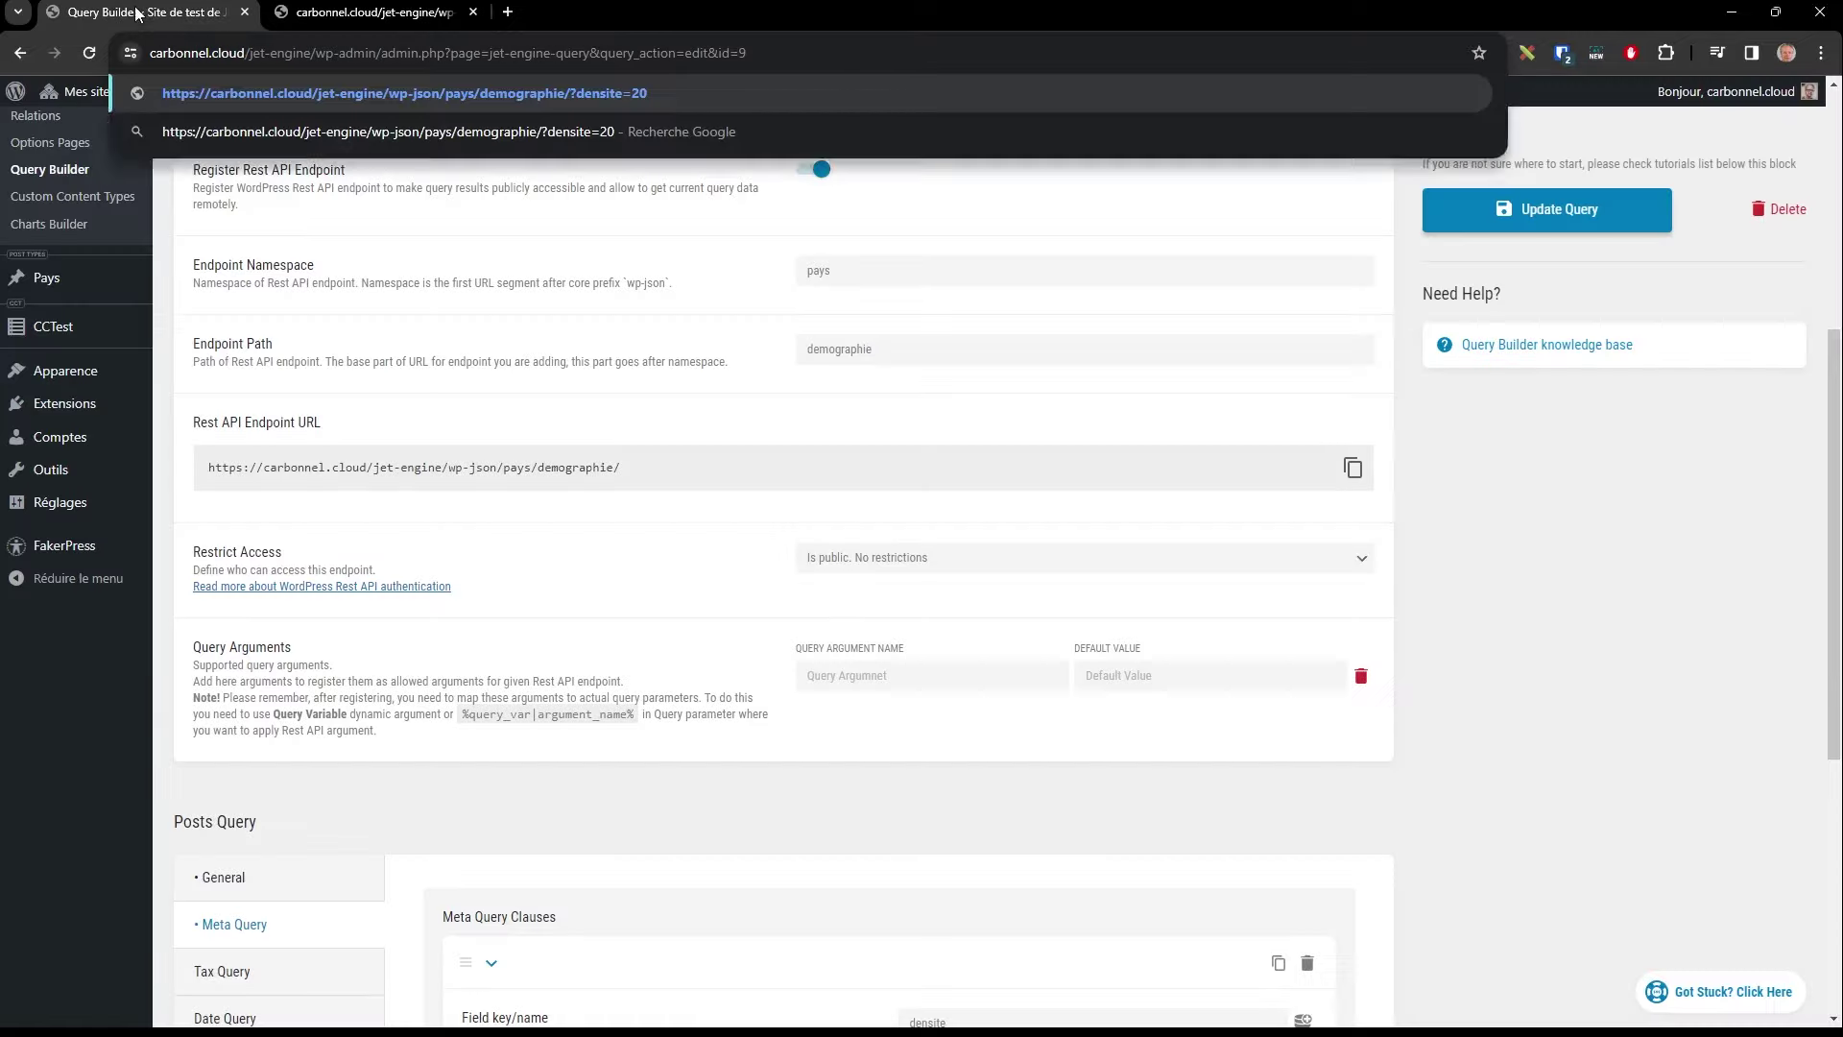
Step: Examine the query's Rest API Endpoint URL and the name and default value fields of its Query Arguments
{"action": "scroll", "coordinate": [993, 436], "scroll_direction": "up", "scroll_amount": 3}
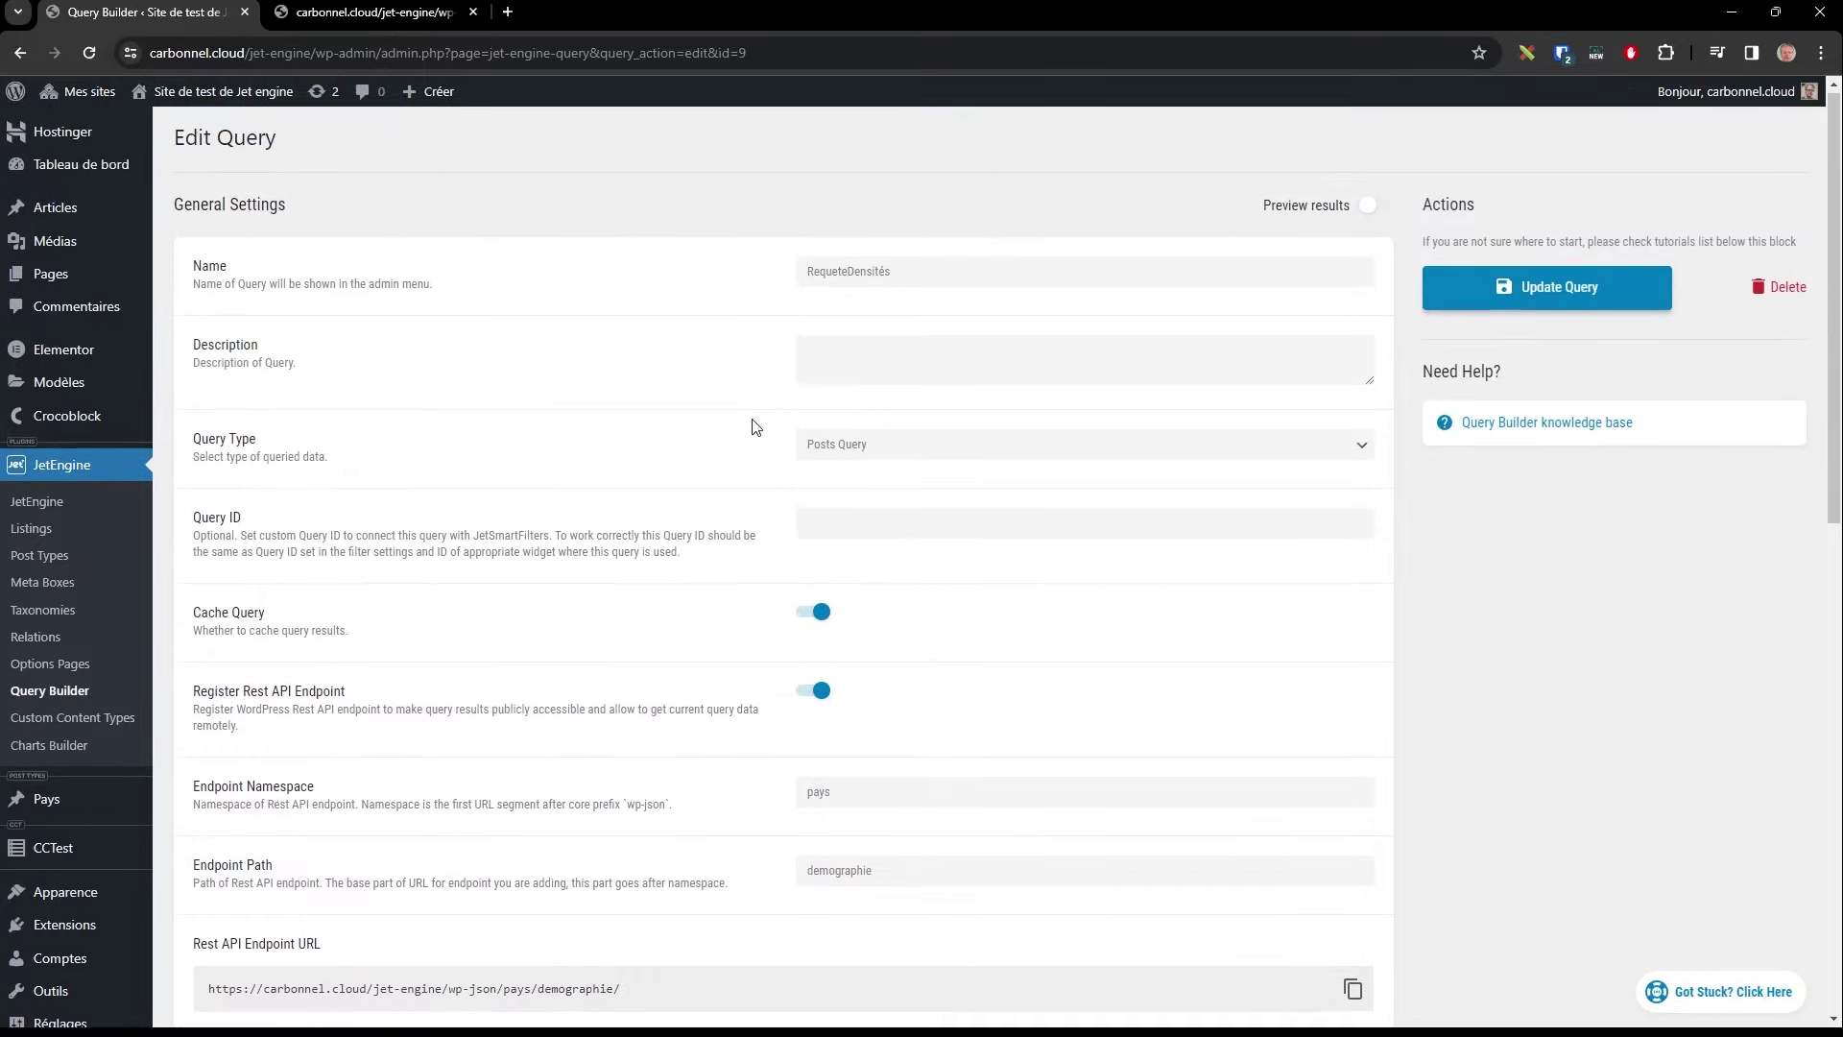
{"action": "scroll", "coordinate": [703, 475], "scroll_direction": "down", "scroll_amount": 5}
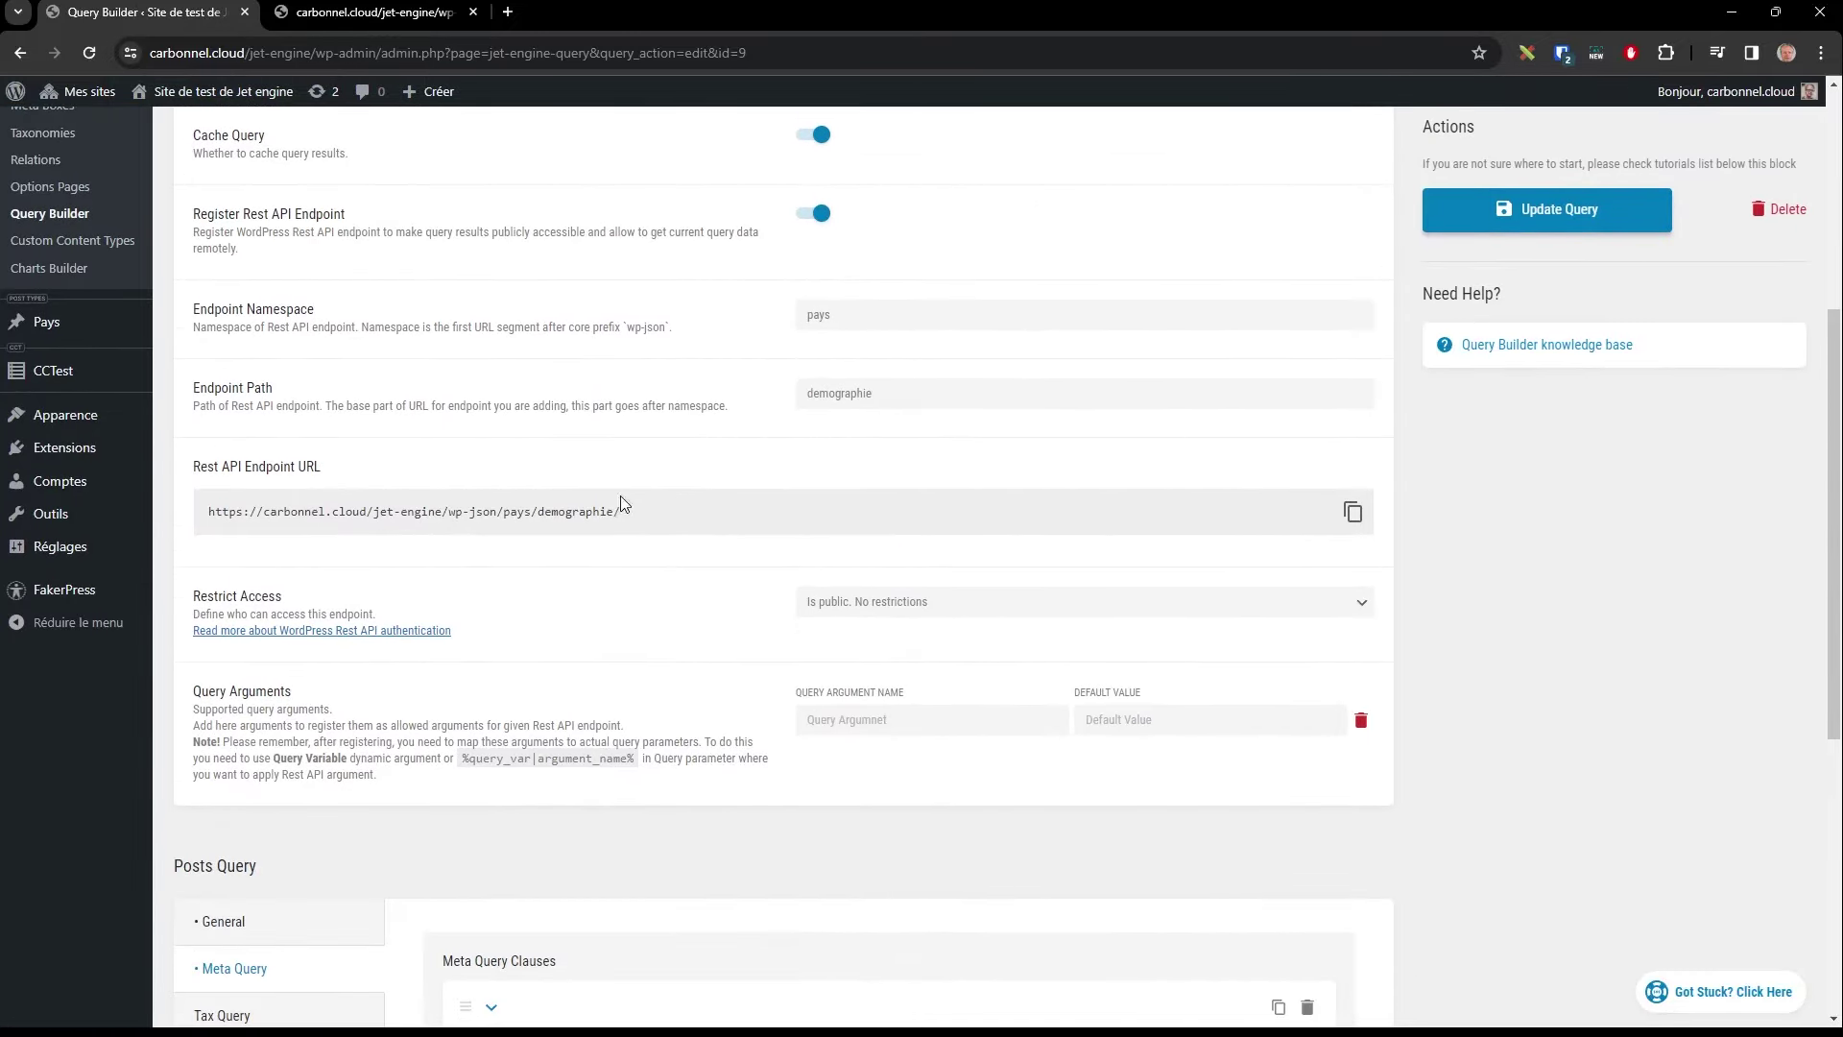
{"action": "left_click_drag", "start_coordinate": [331, 471], "coordinate": [213, 467]}
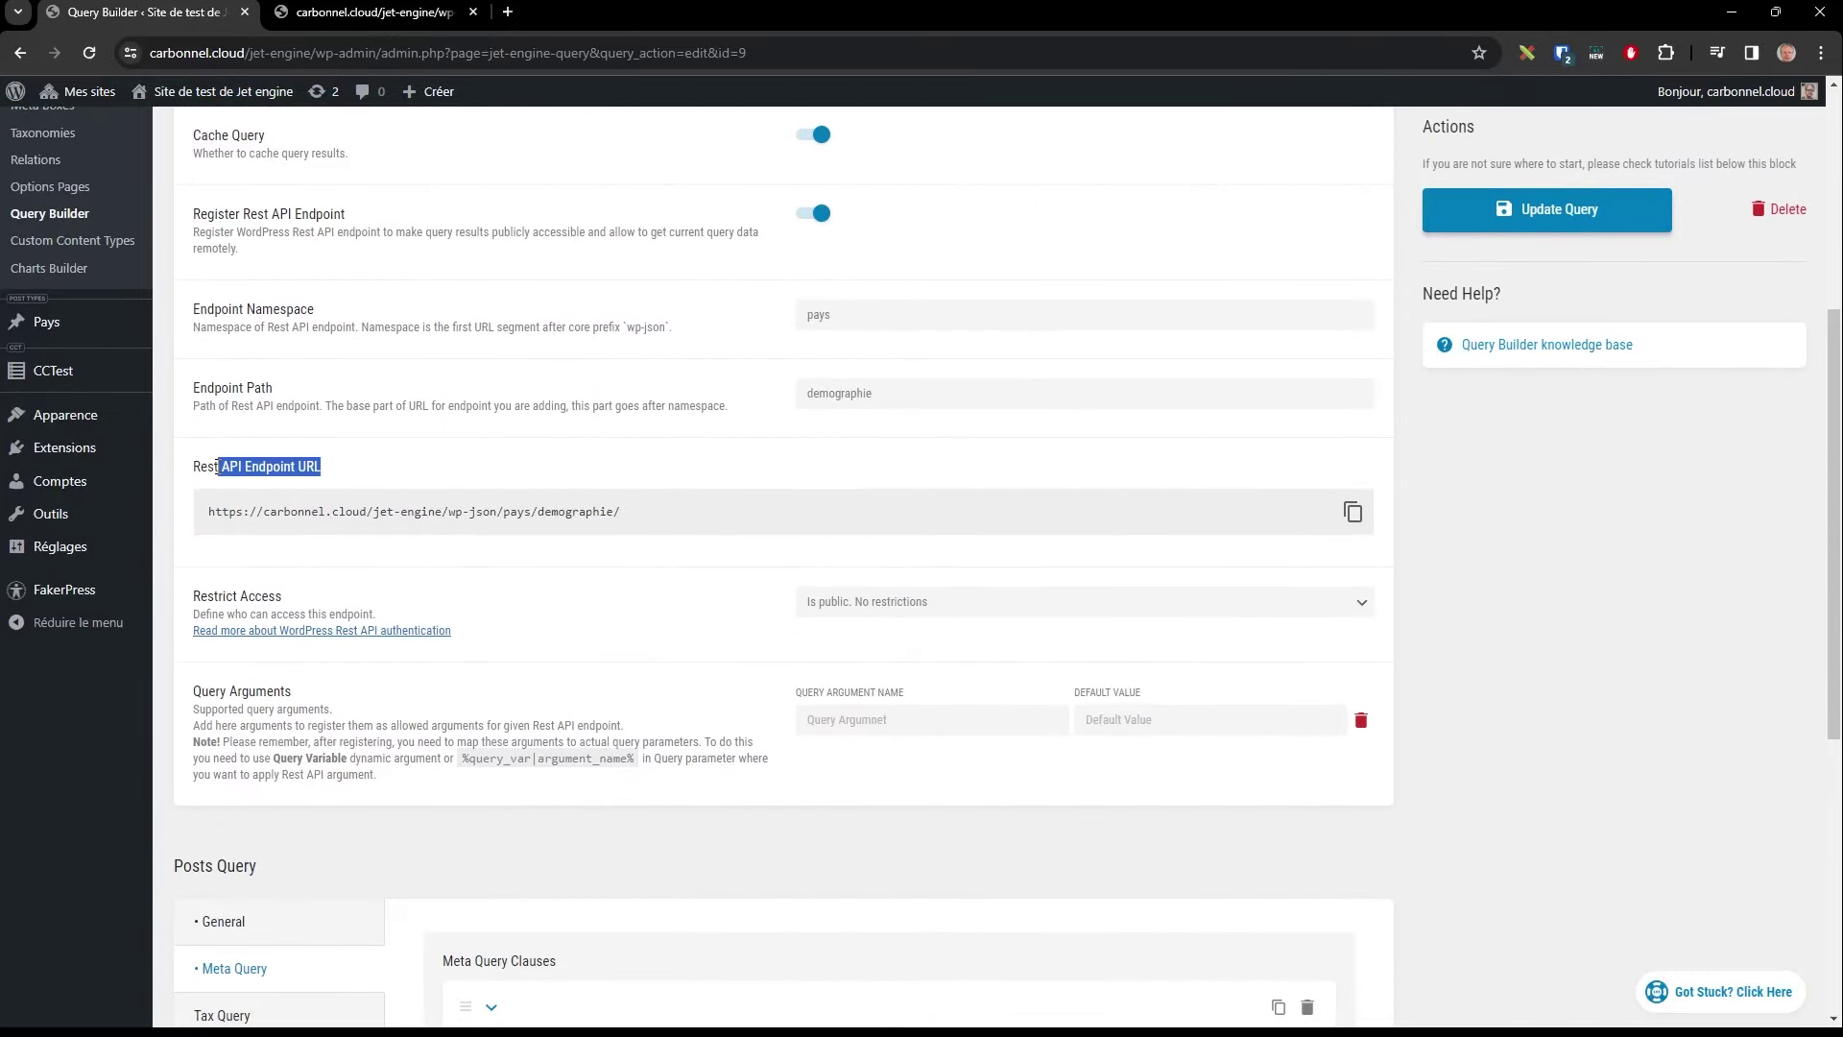
{"action": "left_click", "coordinate": [324, 471]}
{"action": "left_click_drag", "start_coordinate": [326, 471], "coordinate": [213, 467]}
{"action": "left_click", "coordinate": [894, 718]}
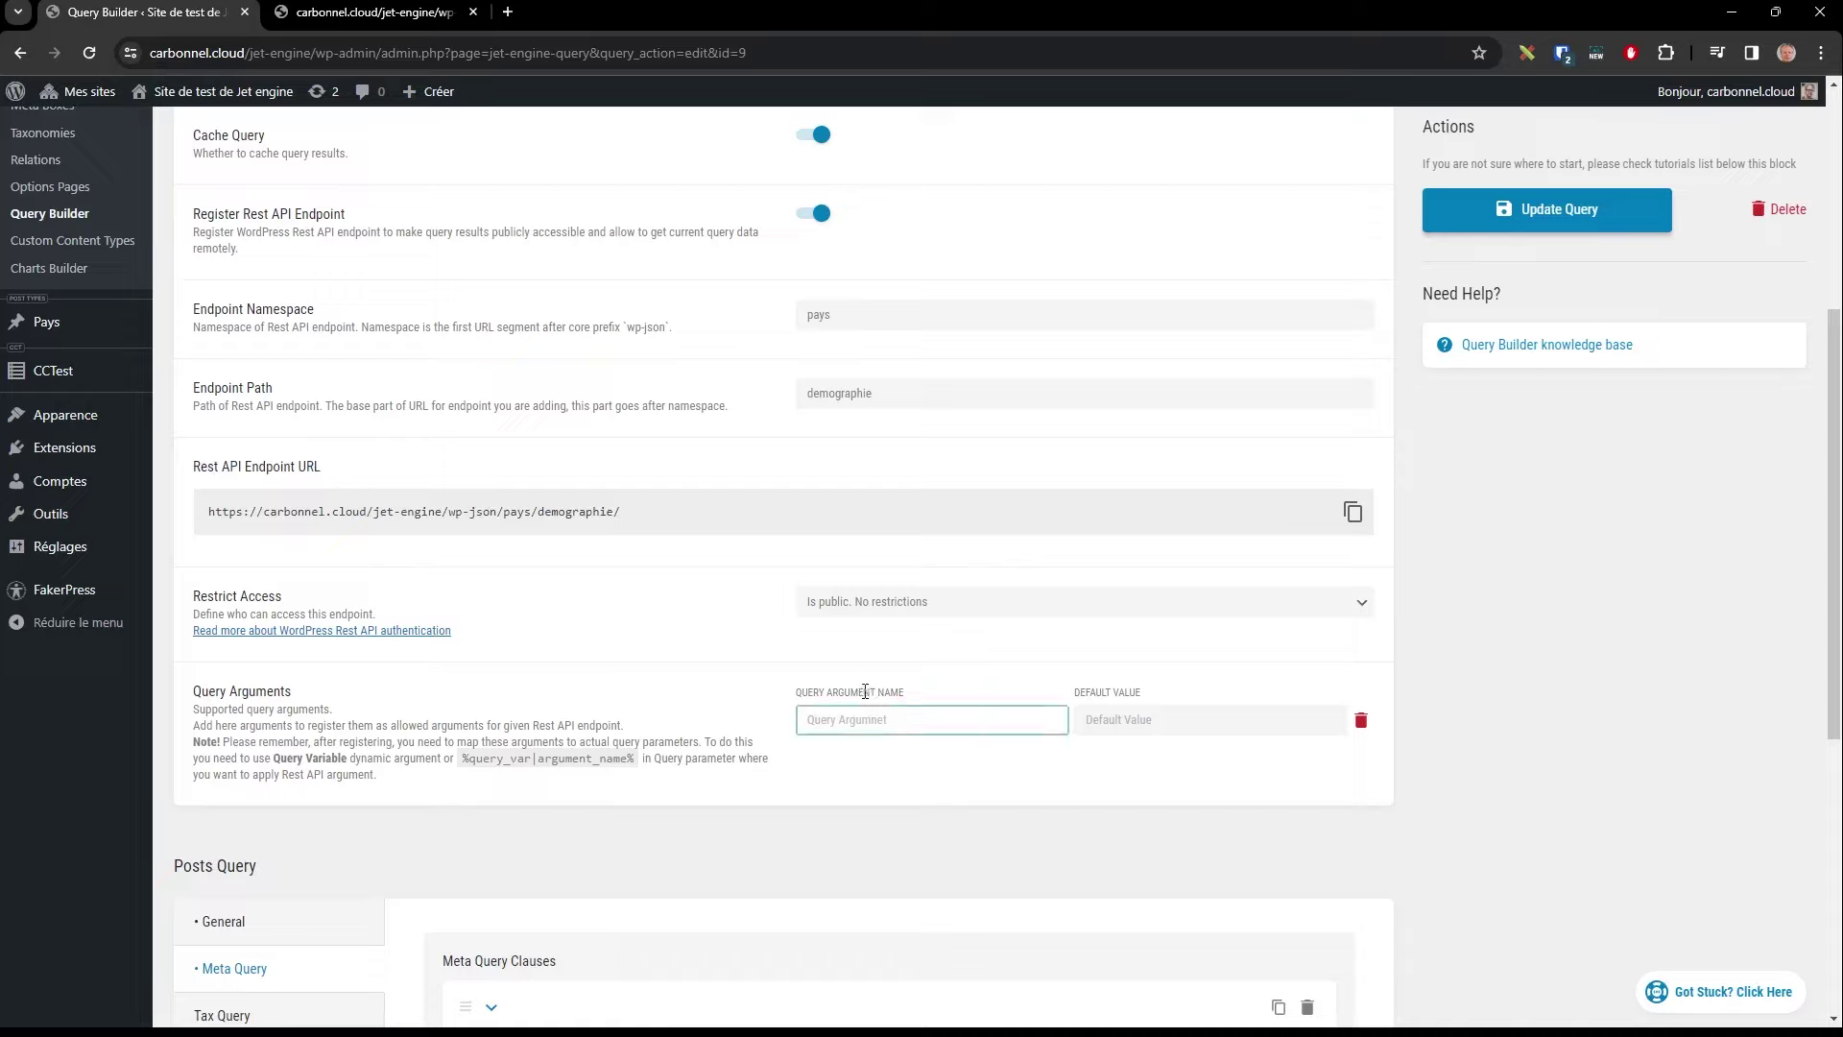
{"action": "left_click_drag", "start_coordinate": [905, 692], "coordinate": [796, 692]}
{"action": "left_click_drag", "start_coordinate": [1152, 692], "coordinate": [1073, 693]}
Step: Add a query argument named densite with a default value of 10 and update the query
{"action": "left_click", "coordinate": [898, 720]}
{"action": "type", "text": "densite"}
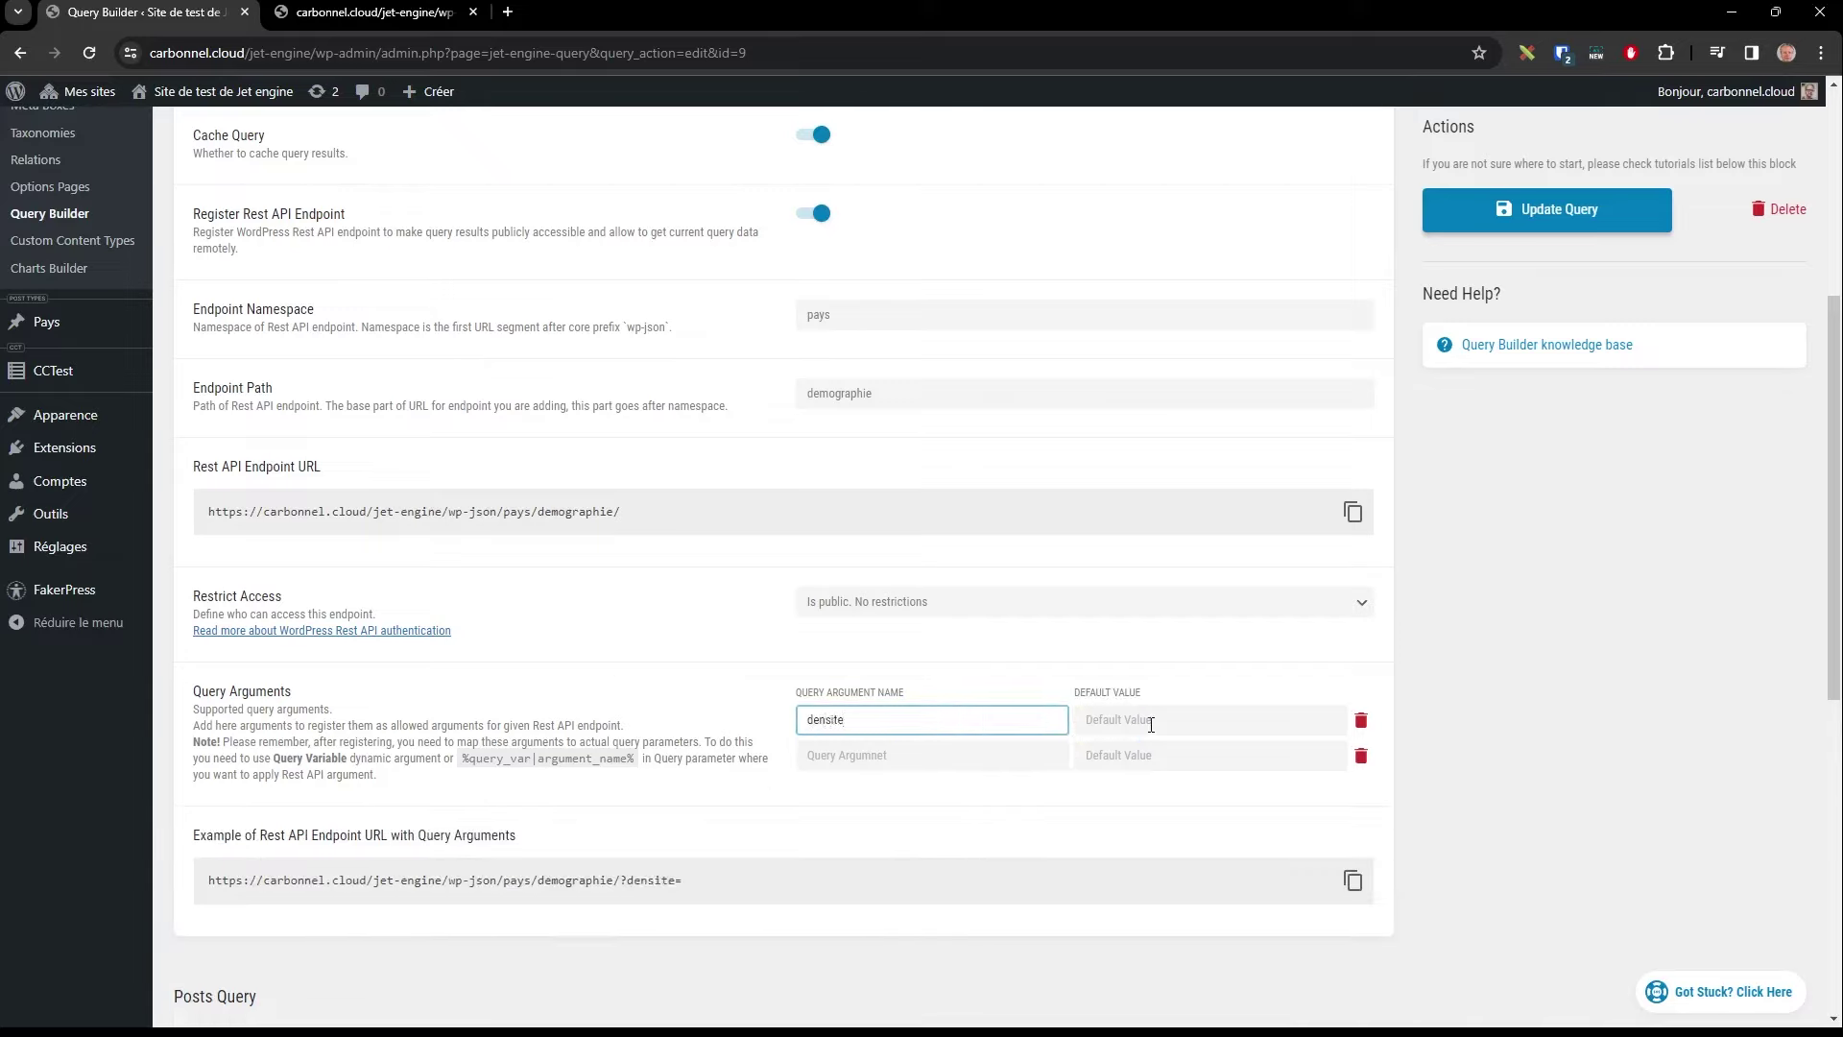
{"action": "left_click", "coordinate": [1170, 728]}
{"action": "type", "text": "10"}
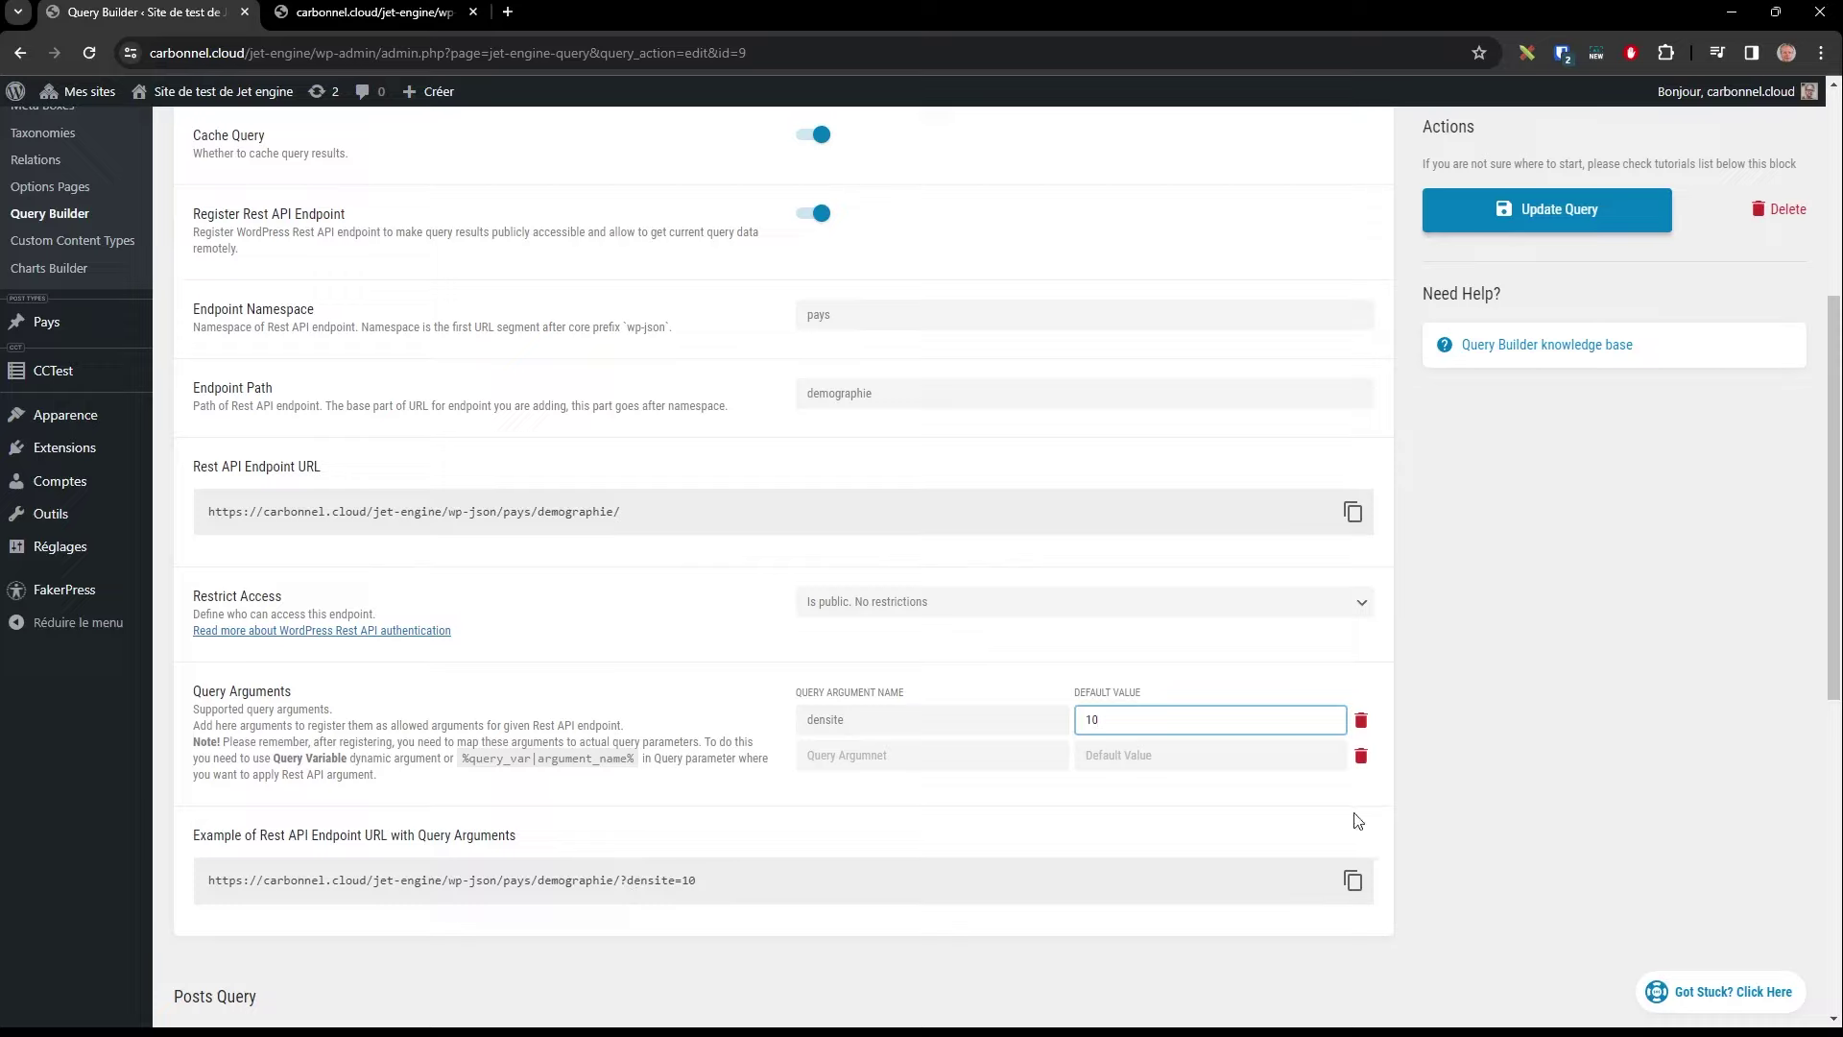
{"action": "left_click", "coordinate": [1526, 221]}
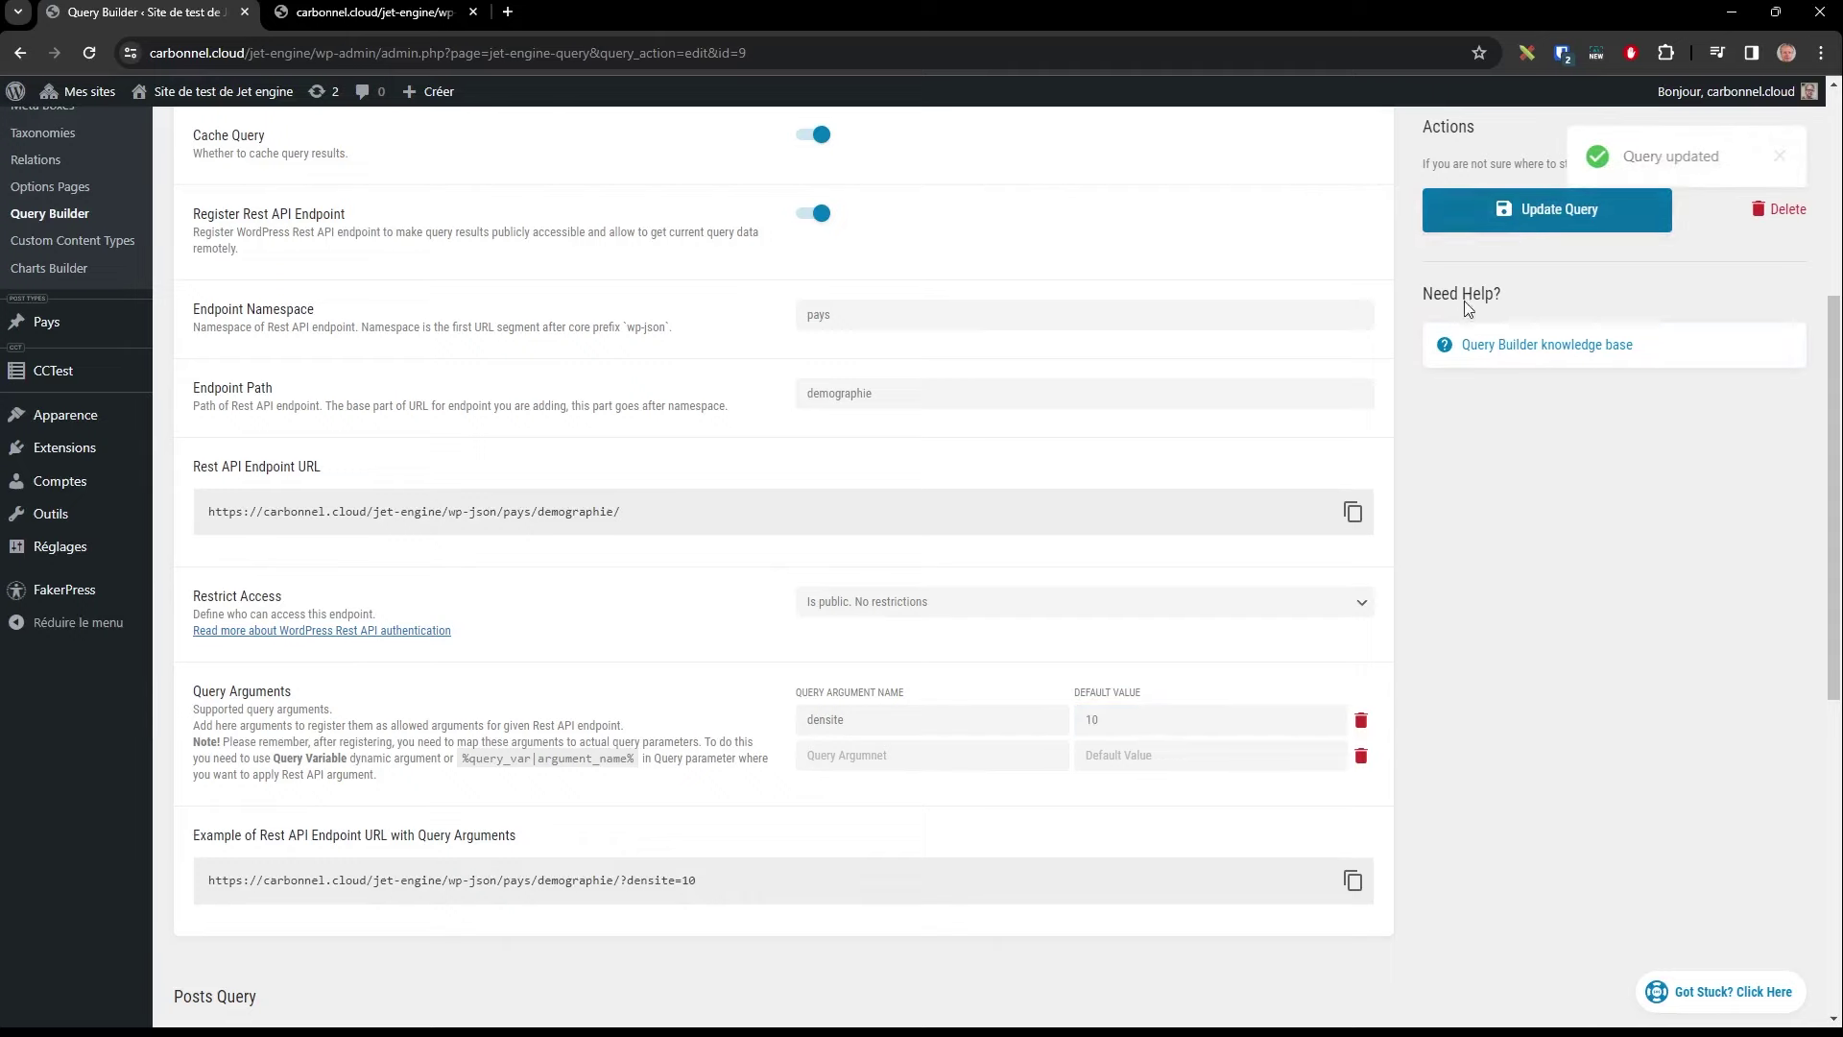
Step: Compare the densite meta query clause with the densite query argument and clear the clause's fixed value
{"action": "scroll", "coordinate": [629, 687], "scroll_direction": "down", "scroll_amount": 6}
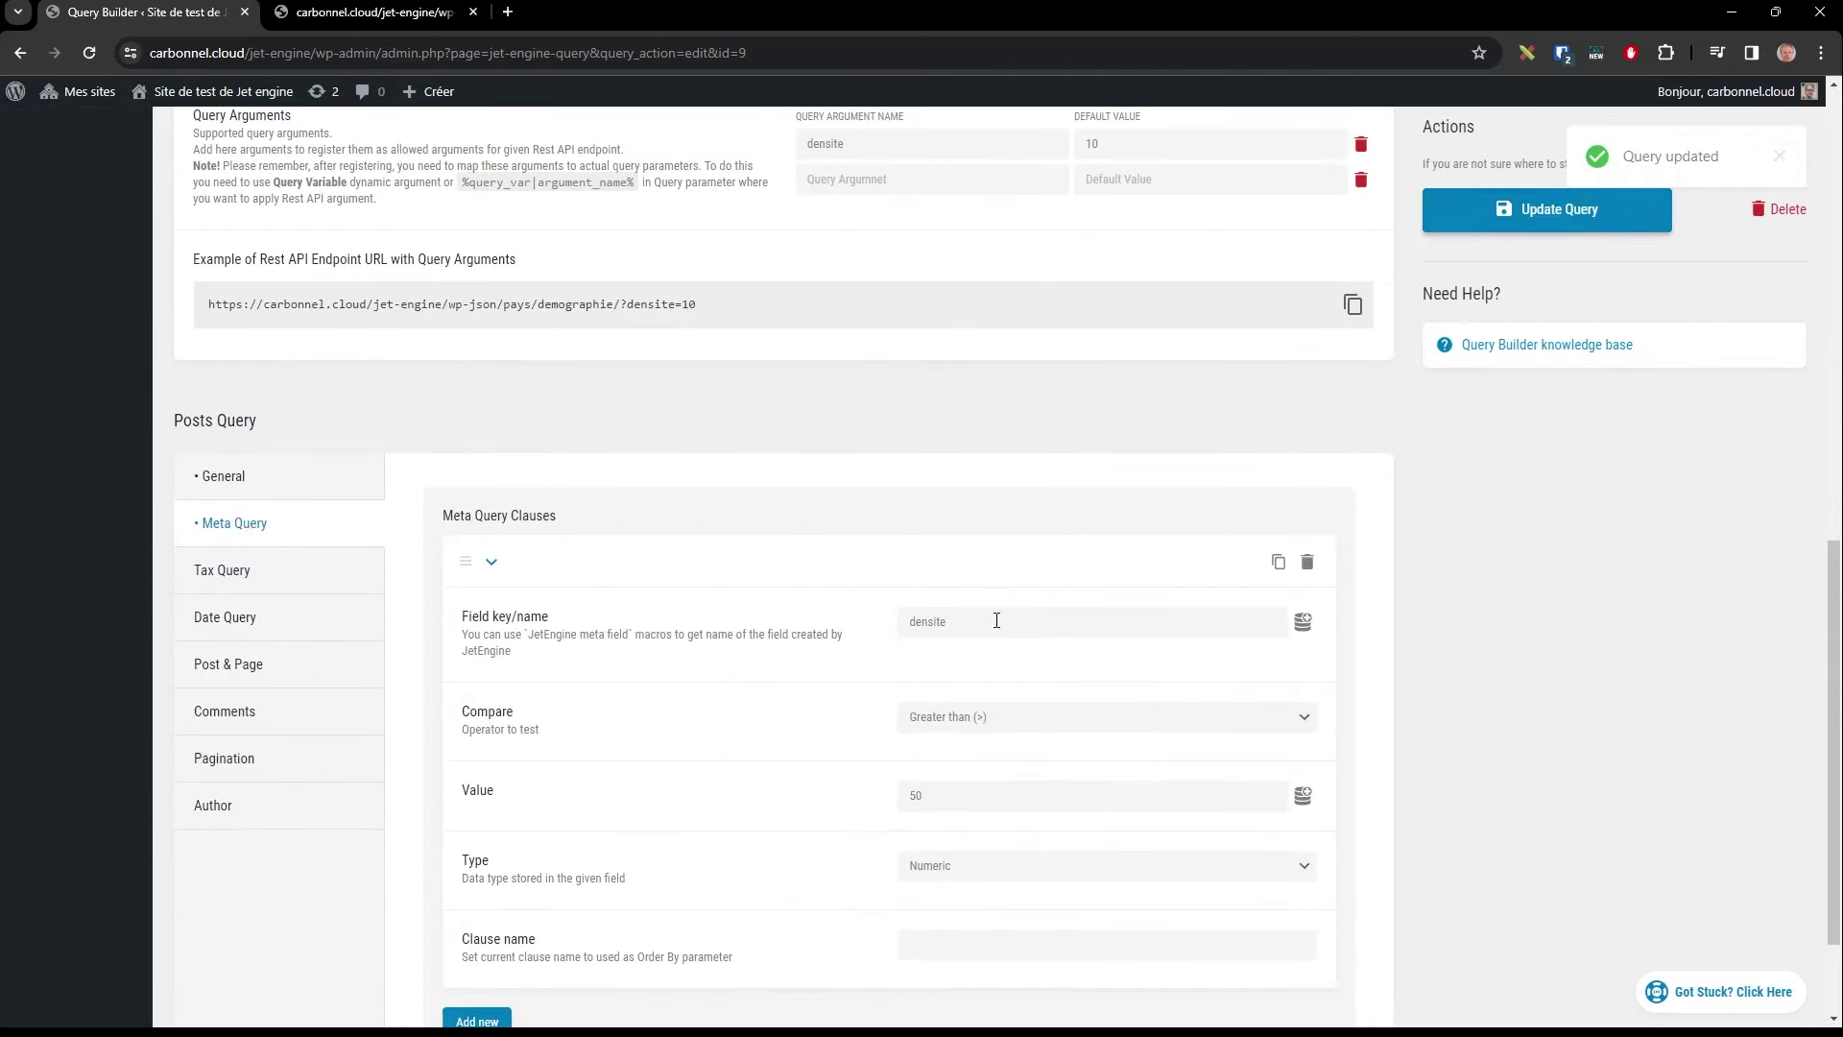
{"action": "left_click_drag", "start_coordinate": [995, 619], "coordinate": [867, 622]}
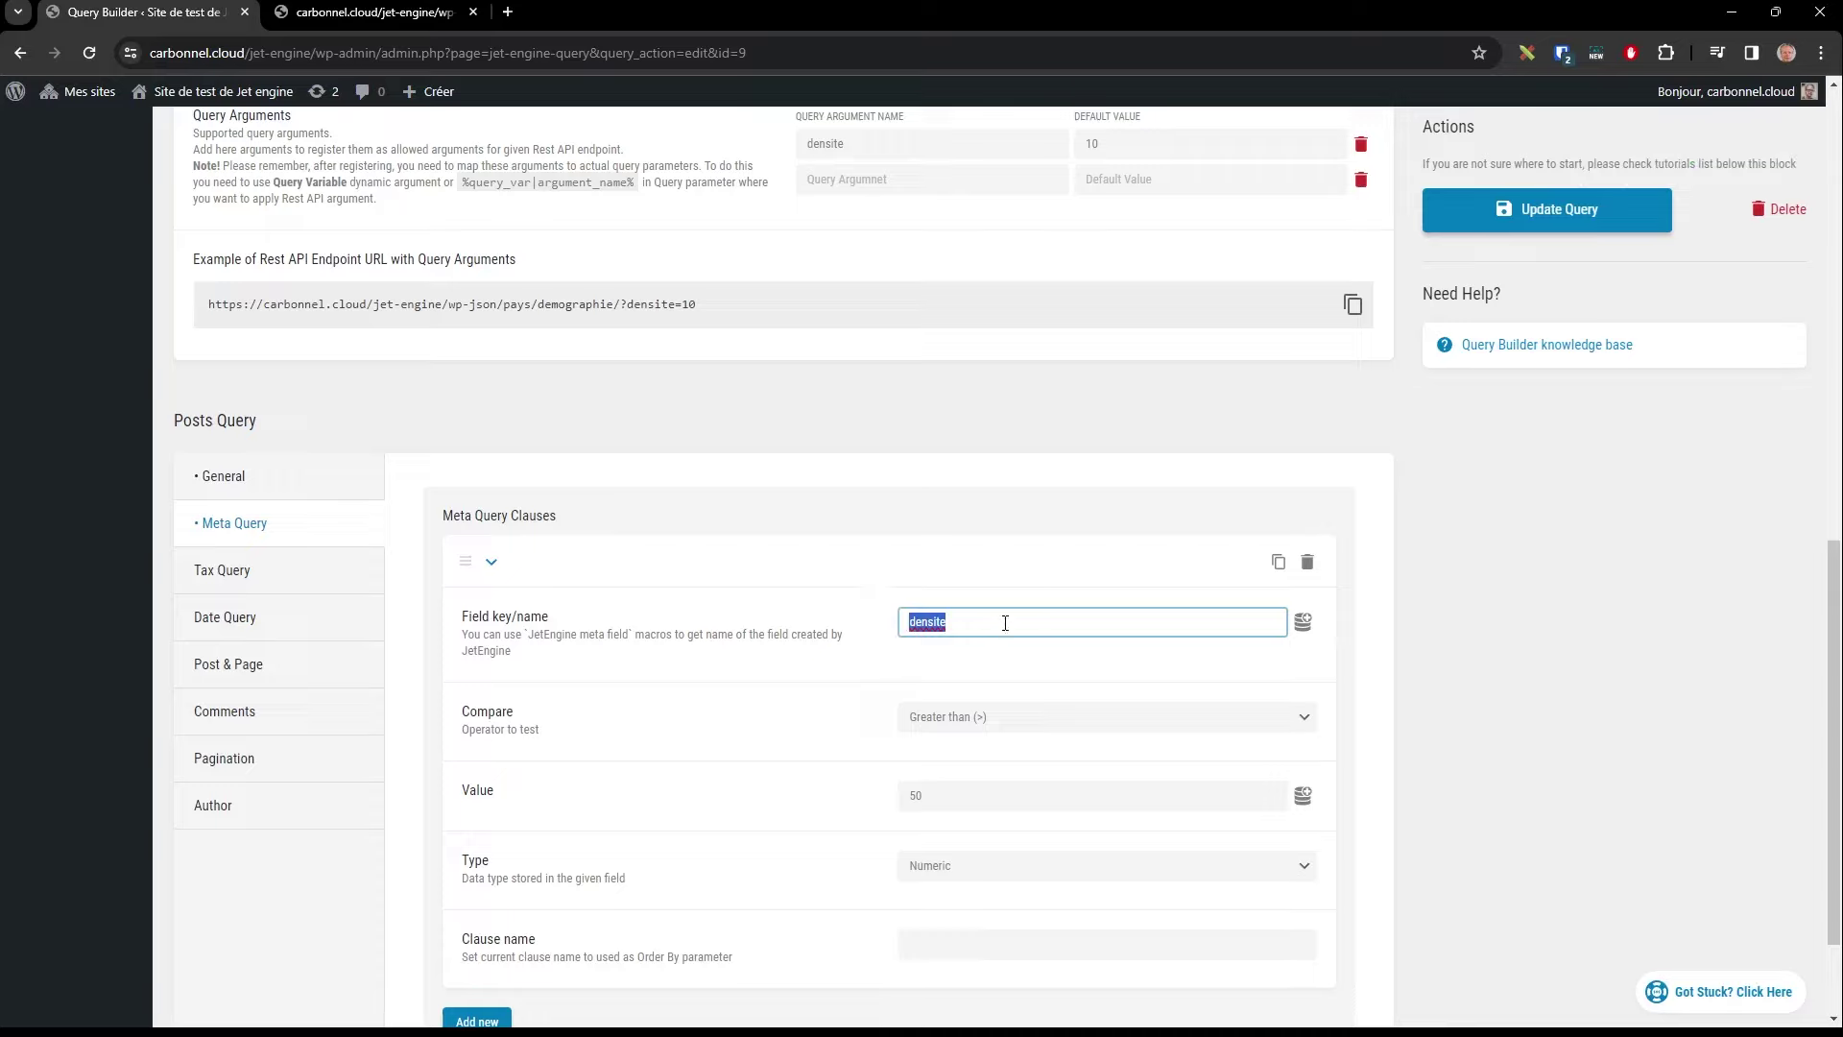
{"action": "left_click_drag", "start_coordinate": [944, 796], "coordinate": [815, 800]}
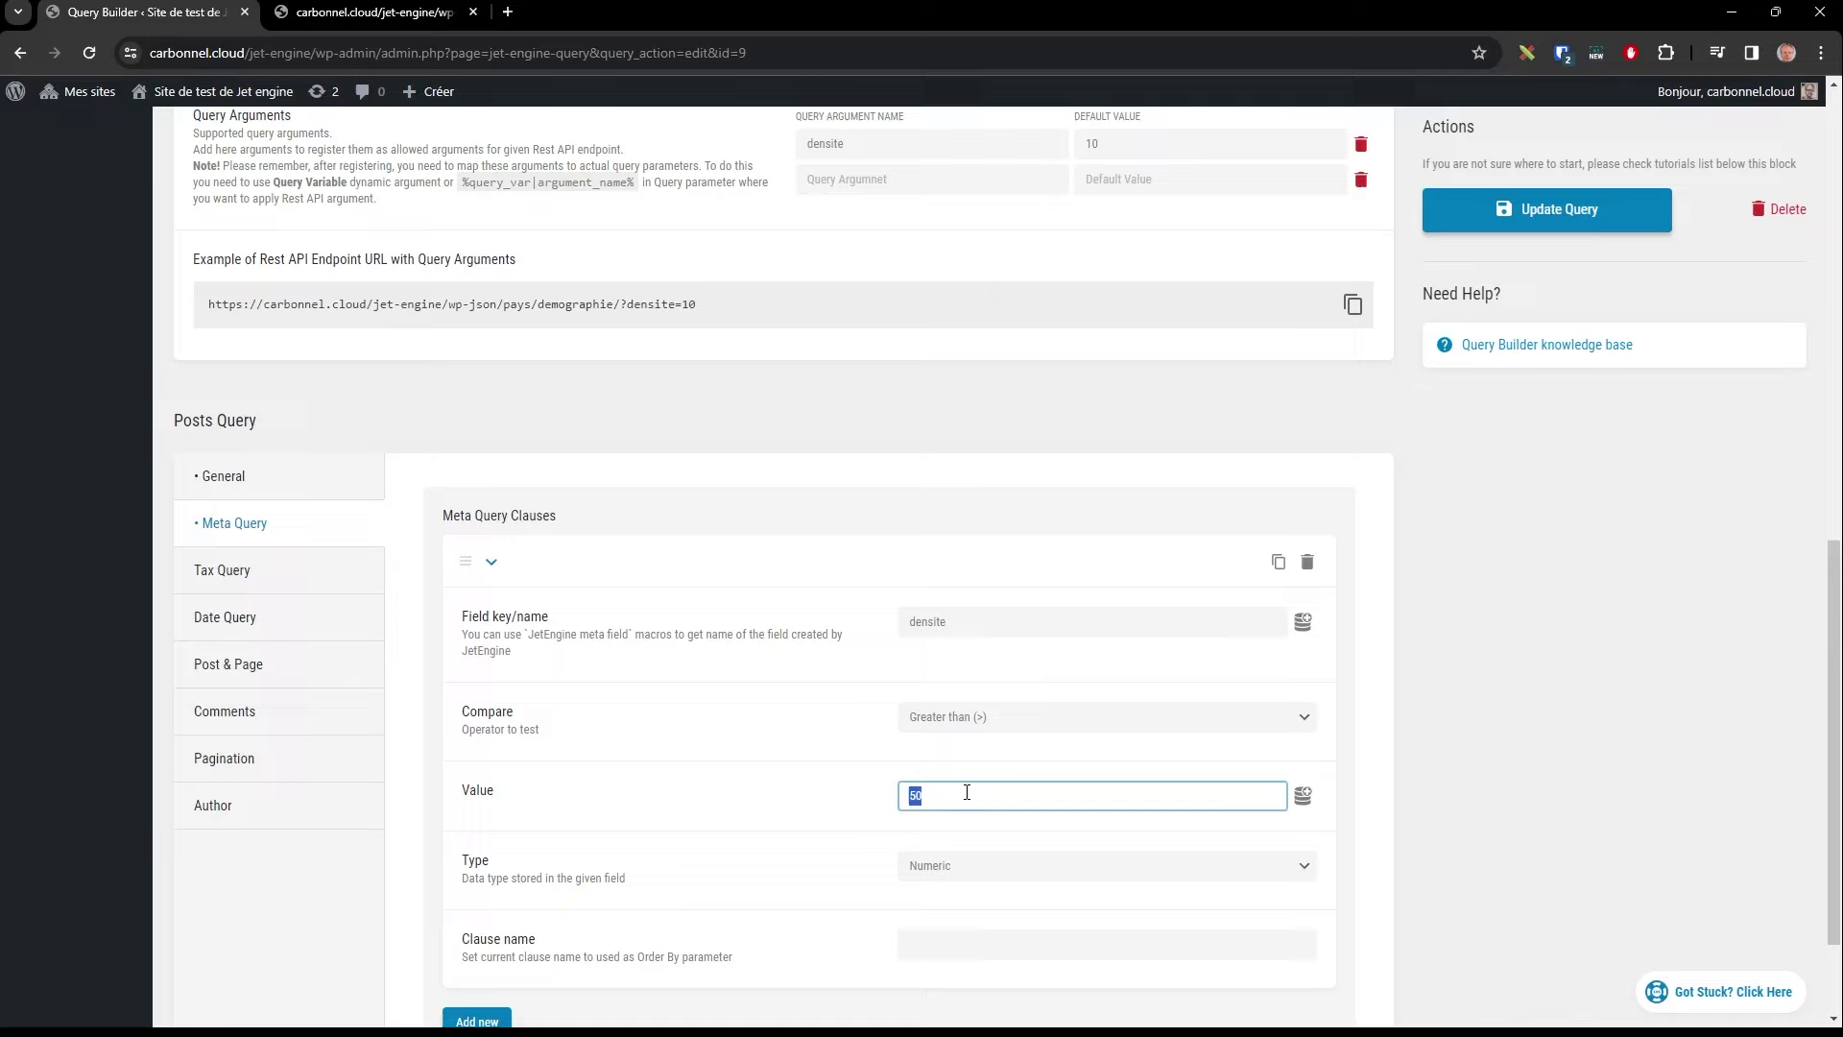
{"action": "scroll", "coordinate": [934, 576], "scroll_direction": "up", "scroll_amount": 4}
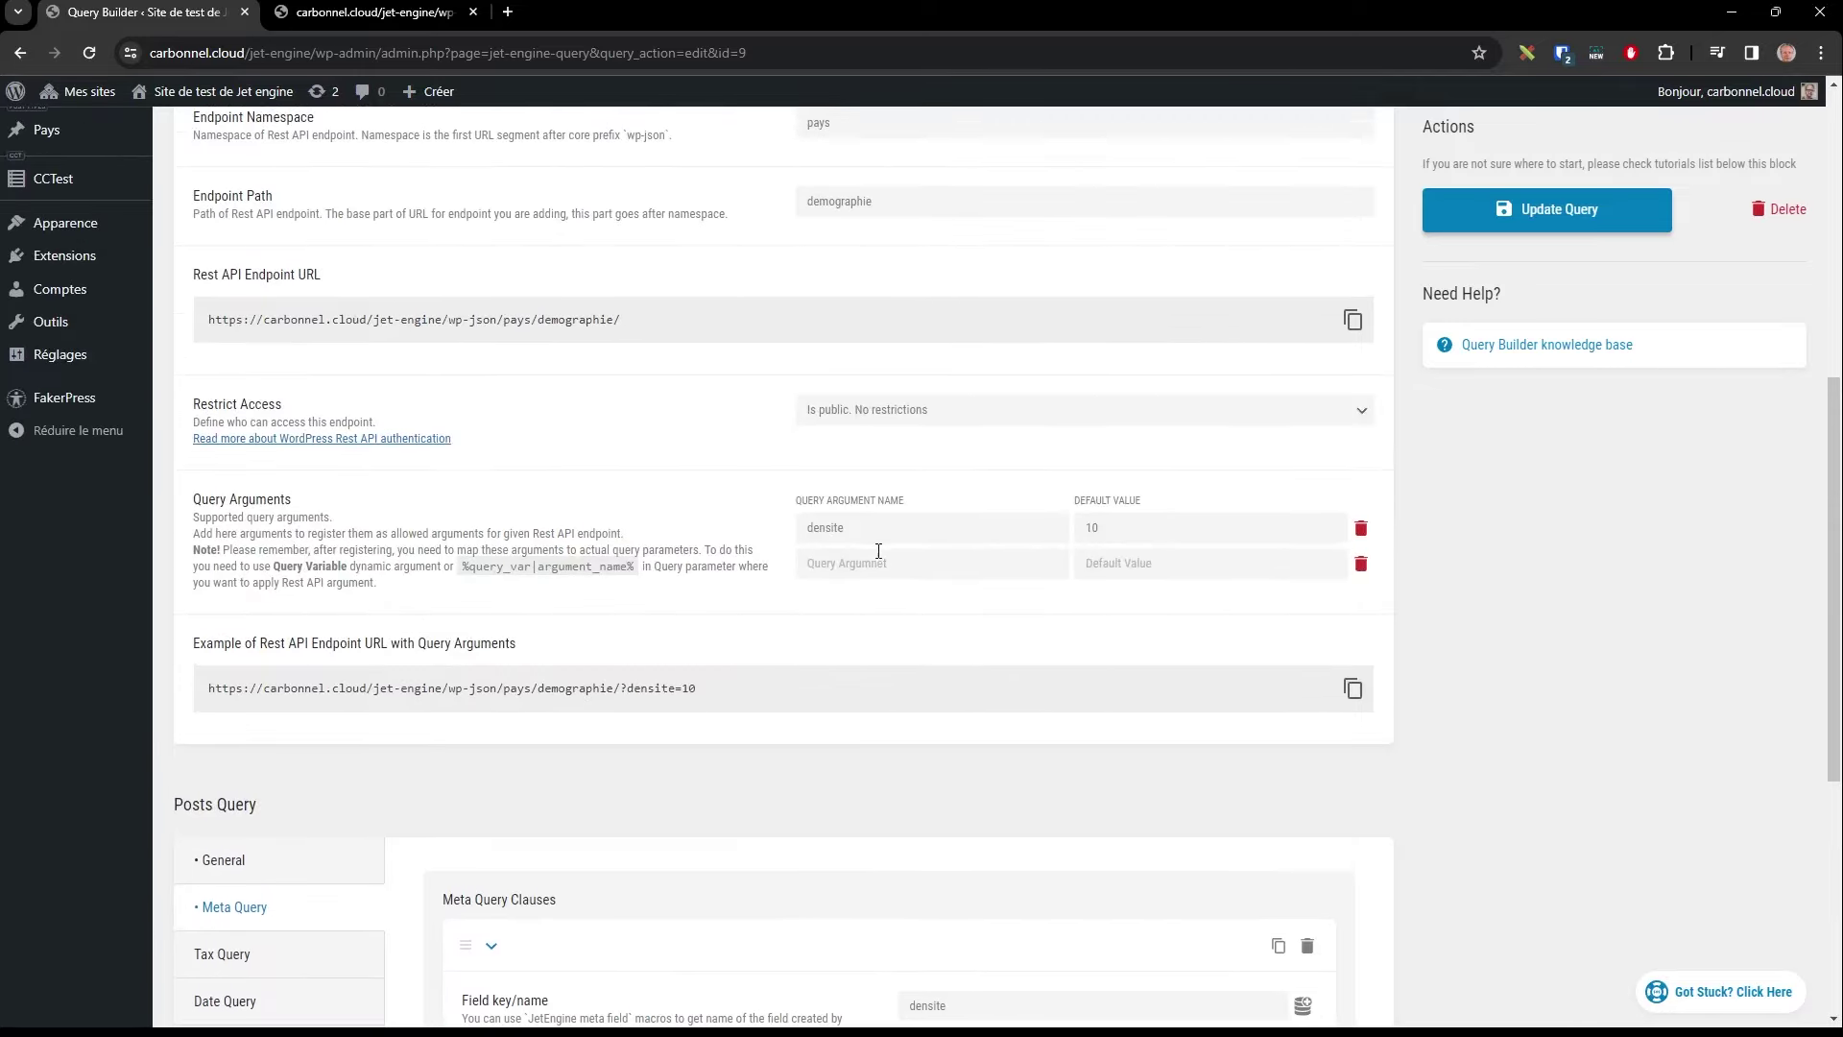
{"action": "scroll", "coordinate": [1114, 678], "scroll_direction": "down", "scroll_amount": 5}
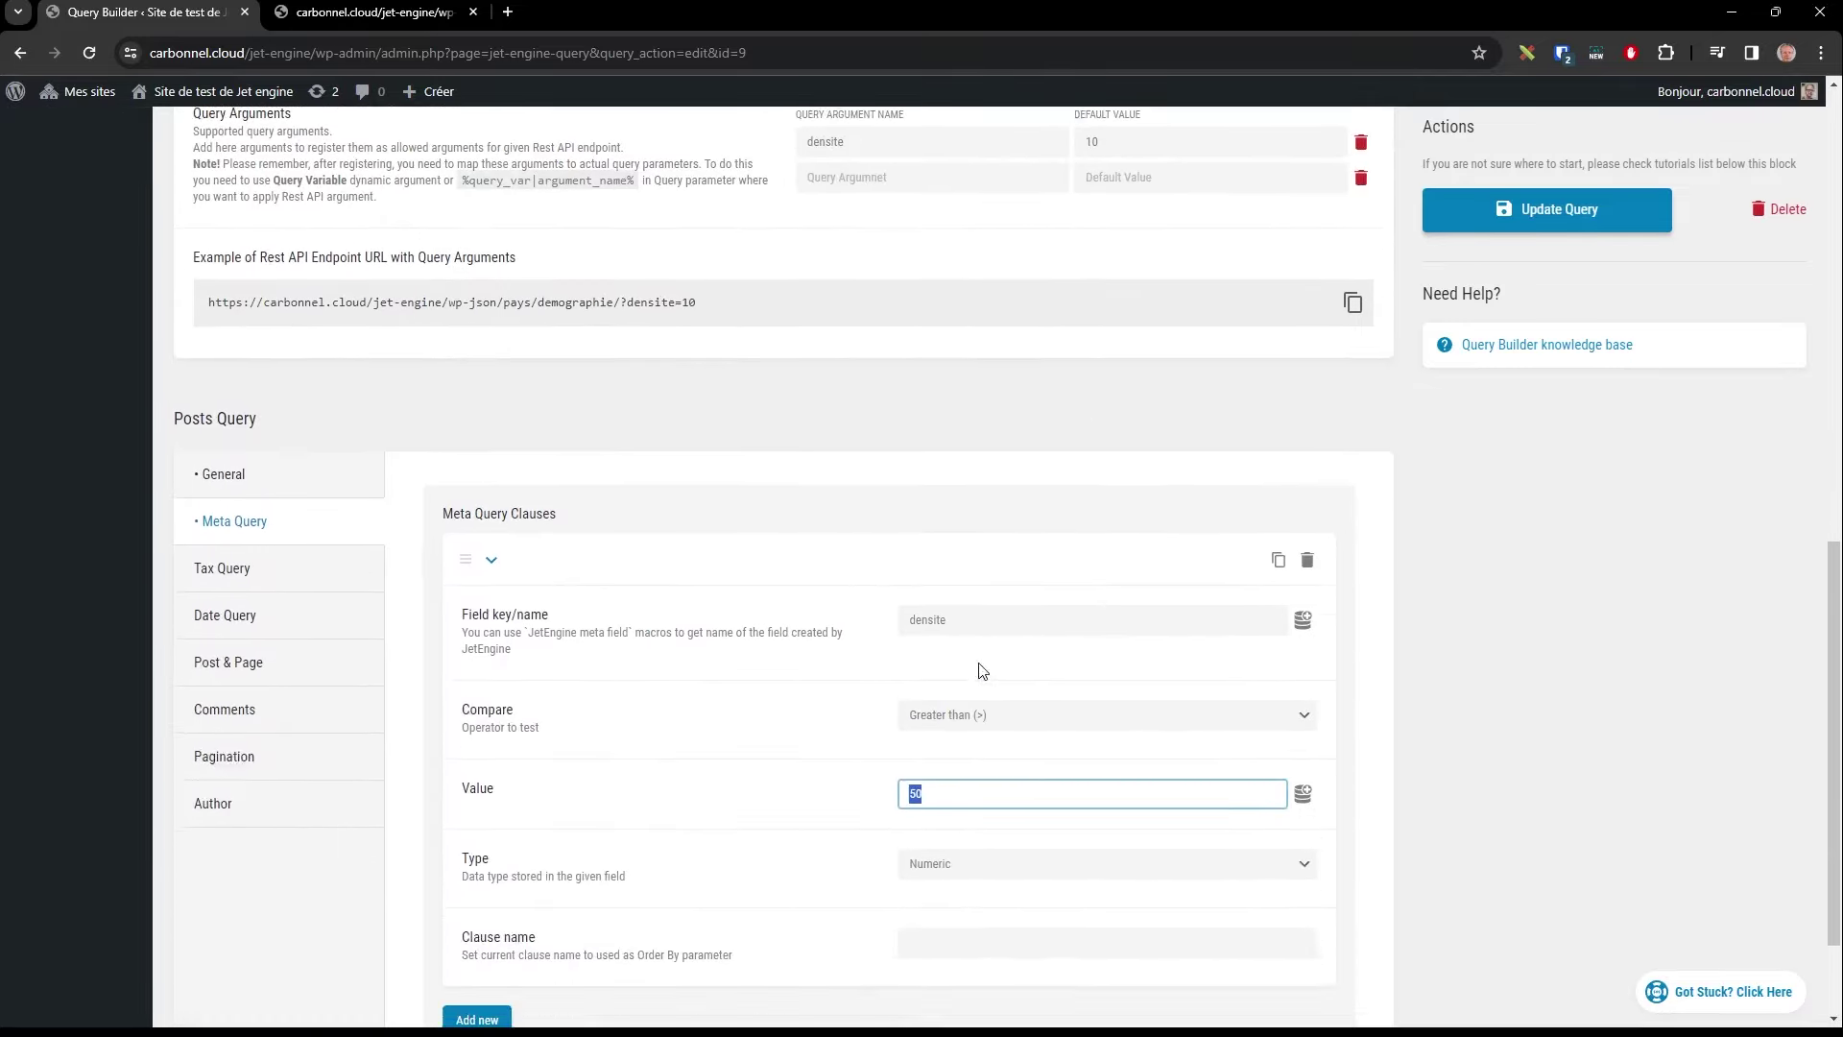
{"action": "left_click", "coordinate": [998, 699]}
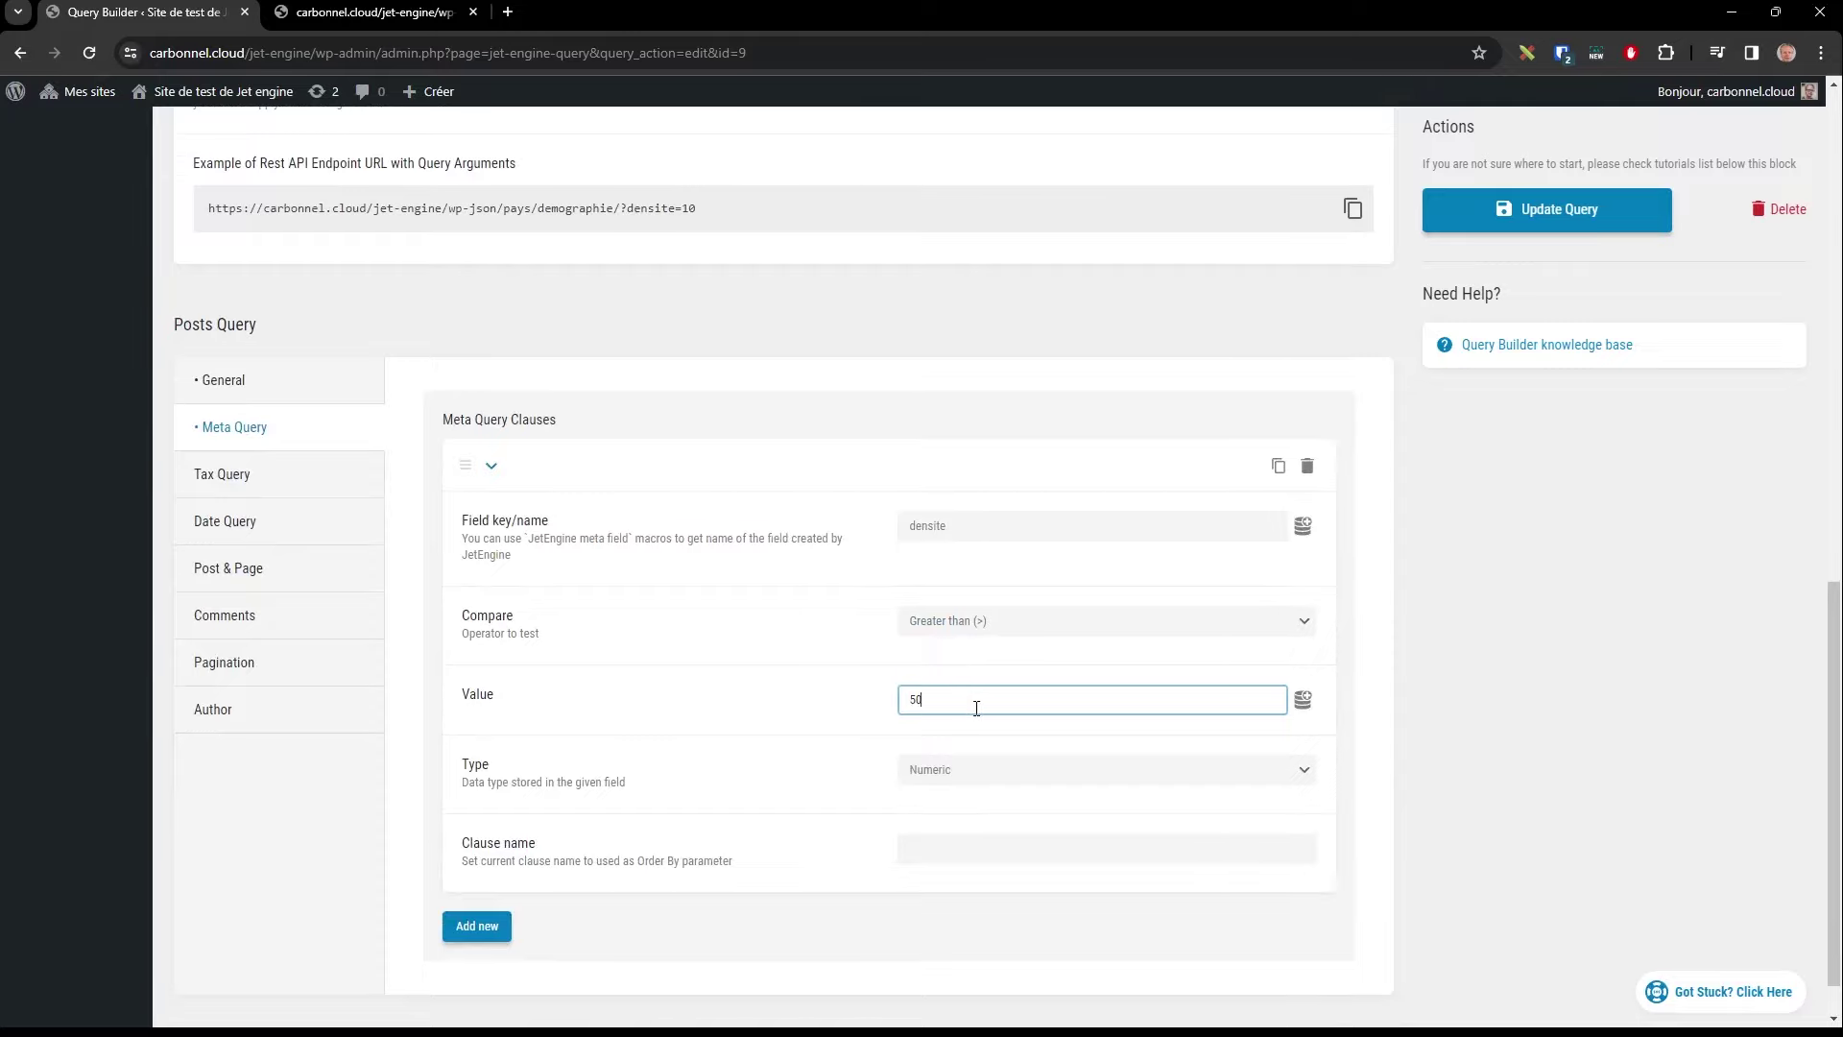
{"action": "key", "text": "BackSpace"}
{"action": "key", "text": "BackSpace"}
Step: Set the clause's value to the Query Variable macro with variable name densite, and update the query
{"action": "left_click", "coordinate": [1304, 701]}
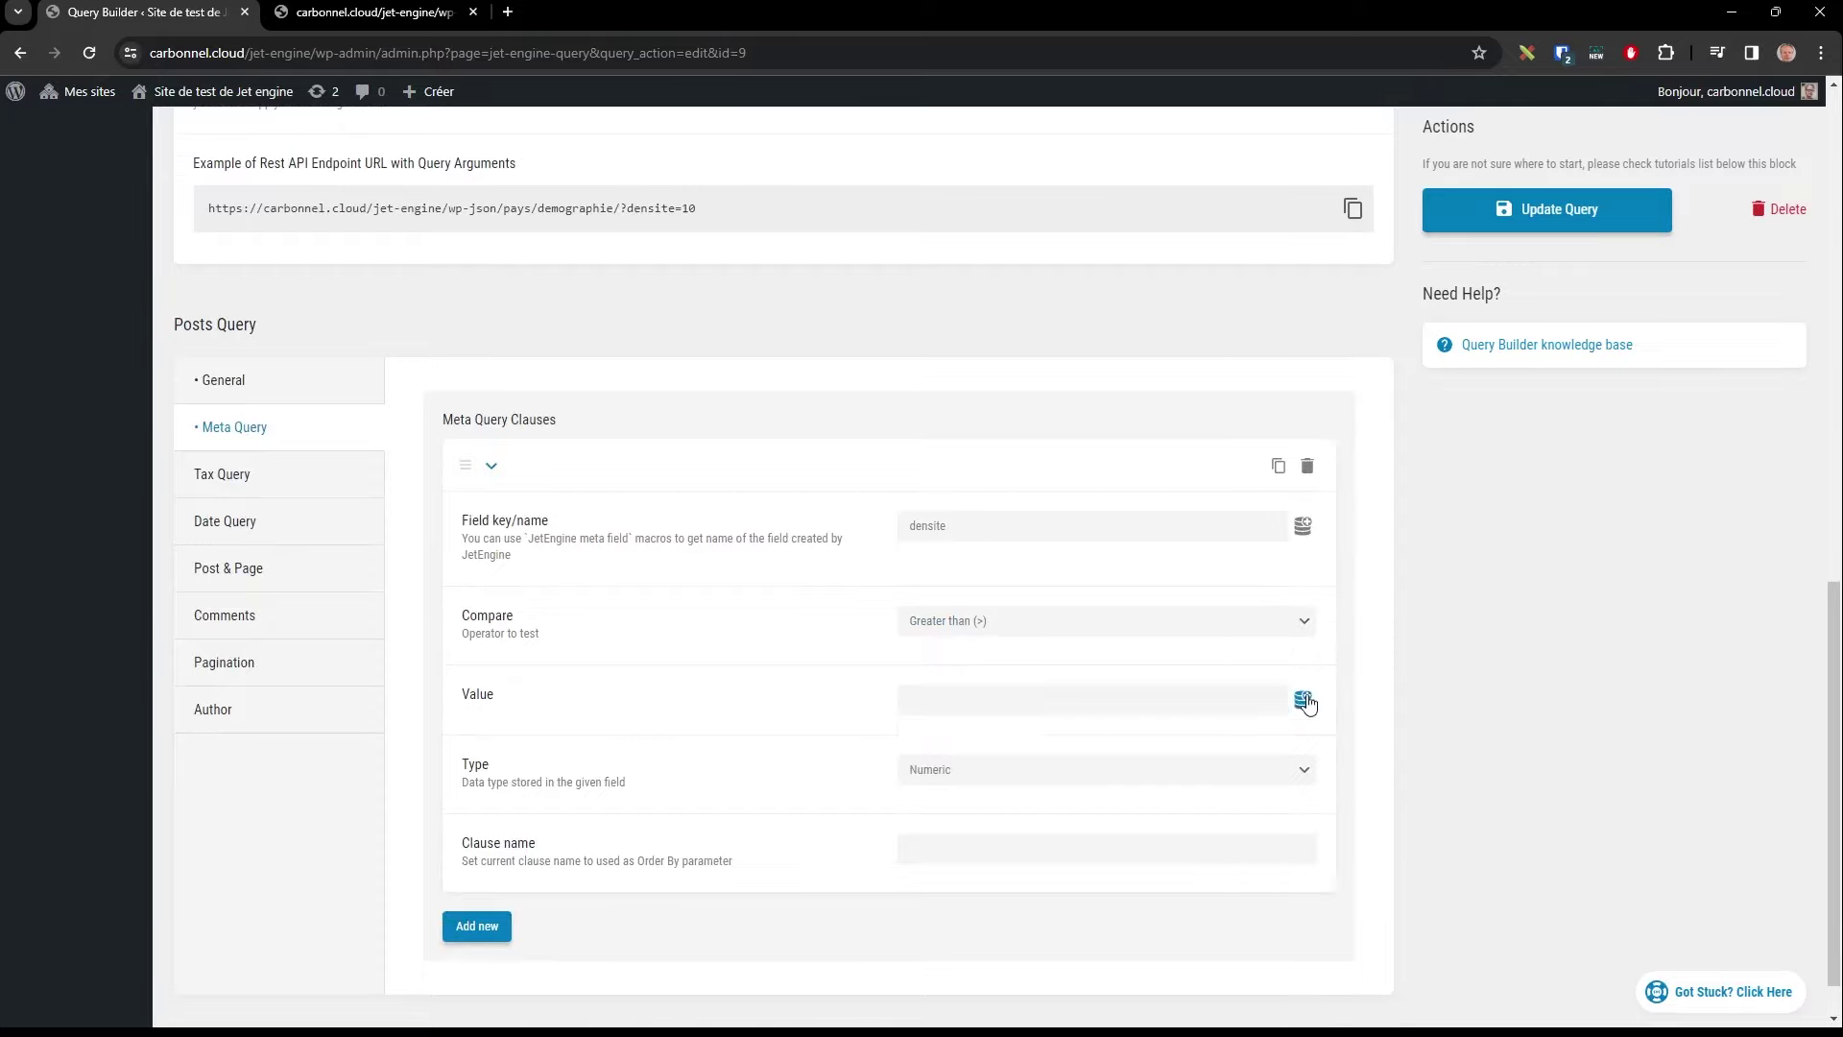
{"action": "scroll", "coordinate": [1460, 691], "scroll_direction": "down", "scroll_amount": 1}
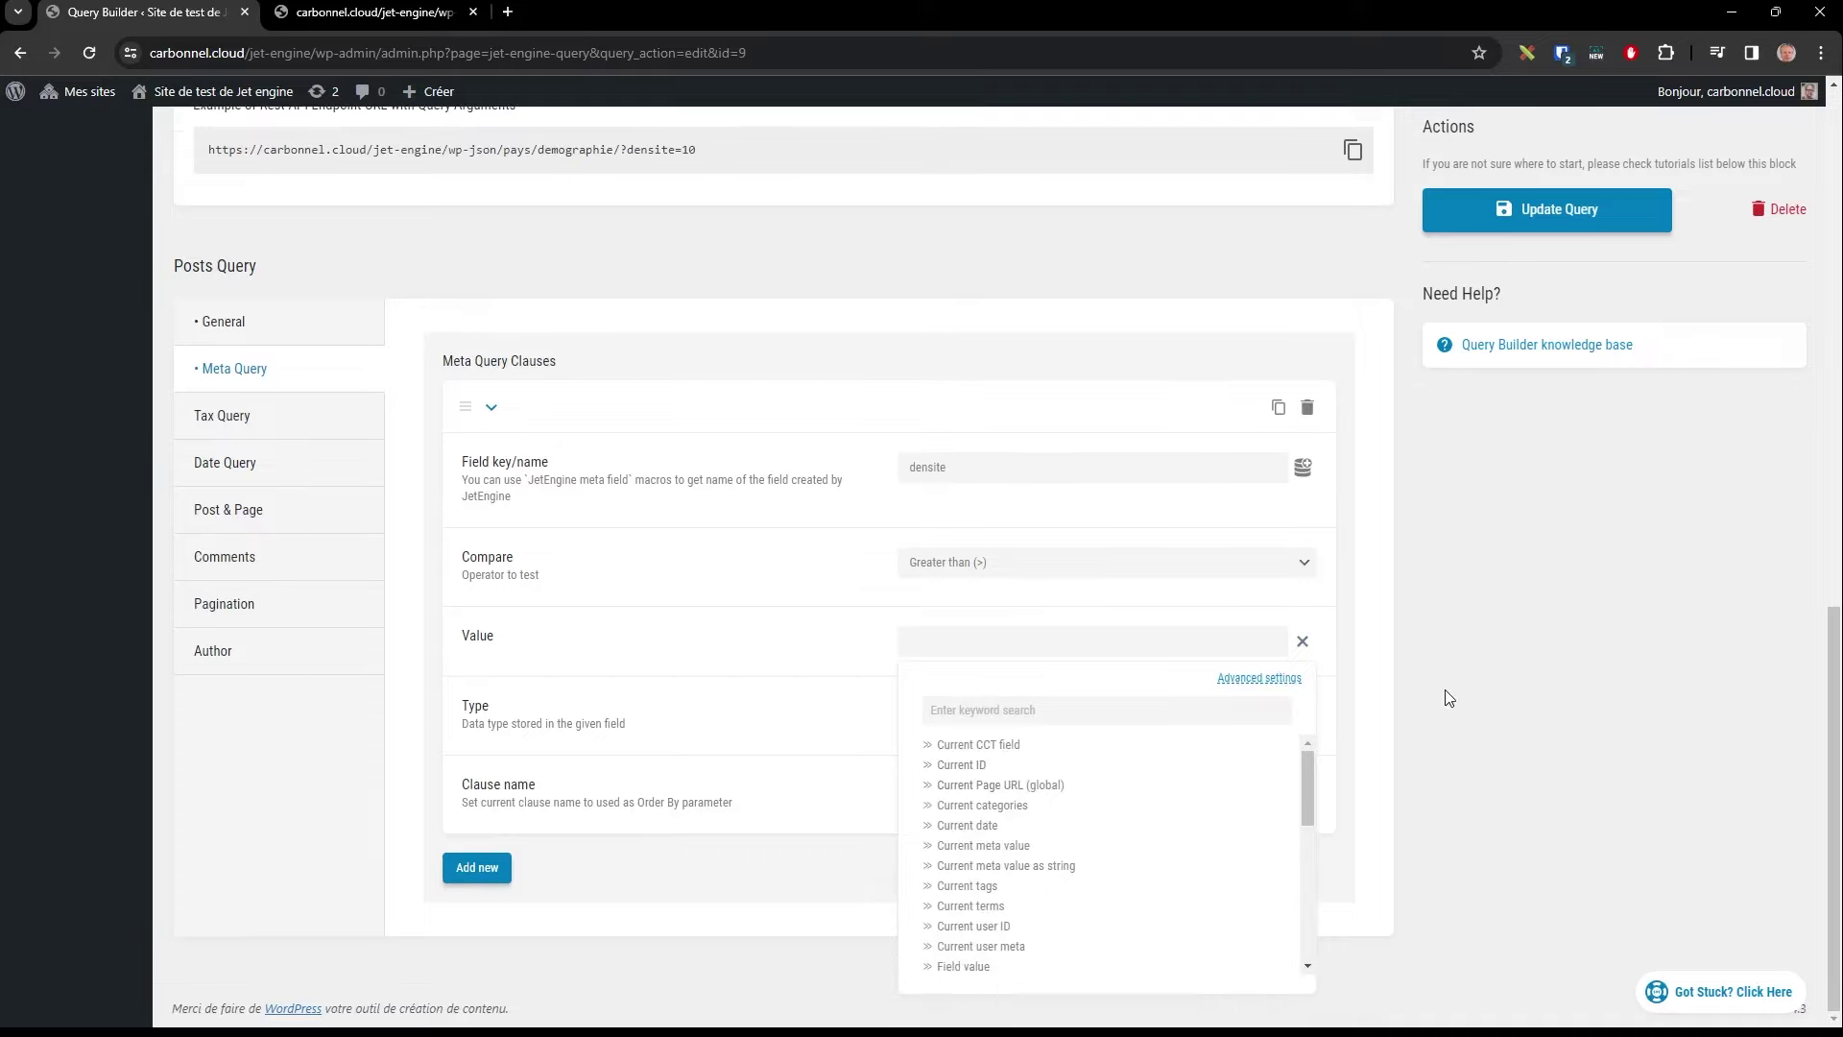
{"action": "left_click_drag", "start_coordinate": [1306, 778], "coordinate": [1296, 849]}
{"action": "scroll", "coordinate": [1065, 924], "scroll_direction": "down", "scroll_amount": 2}
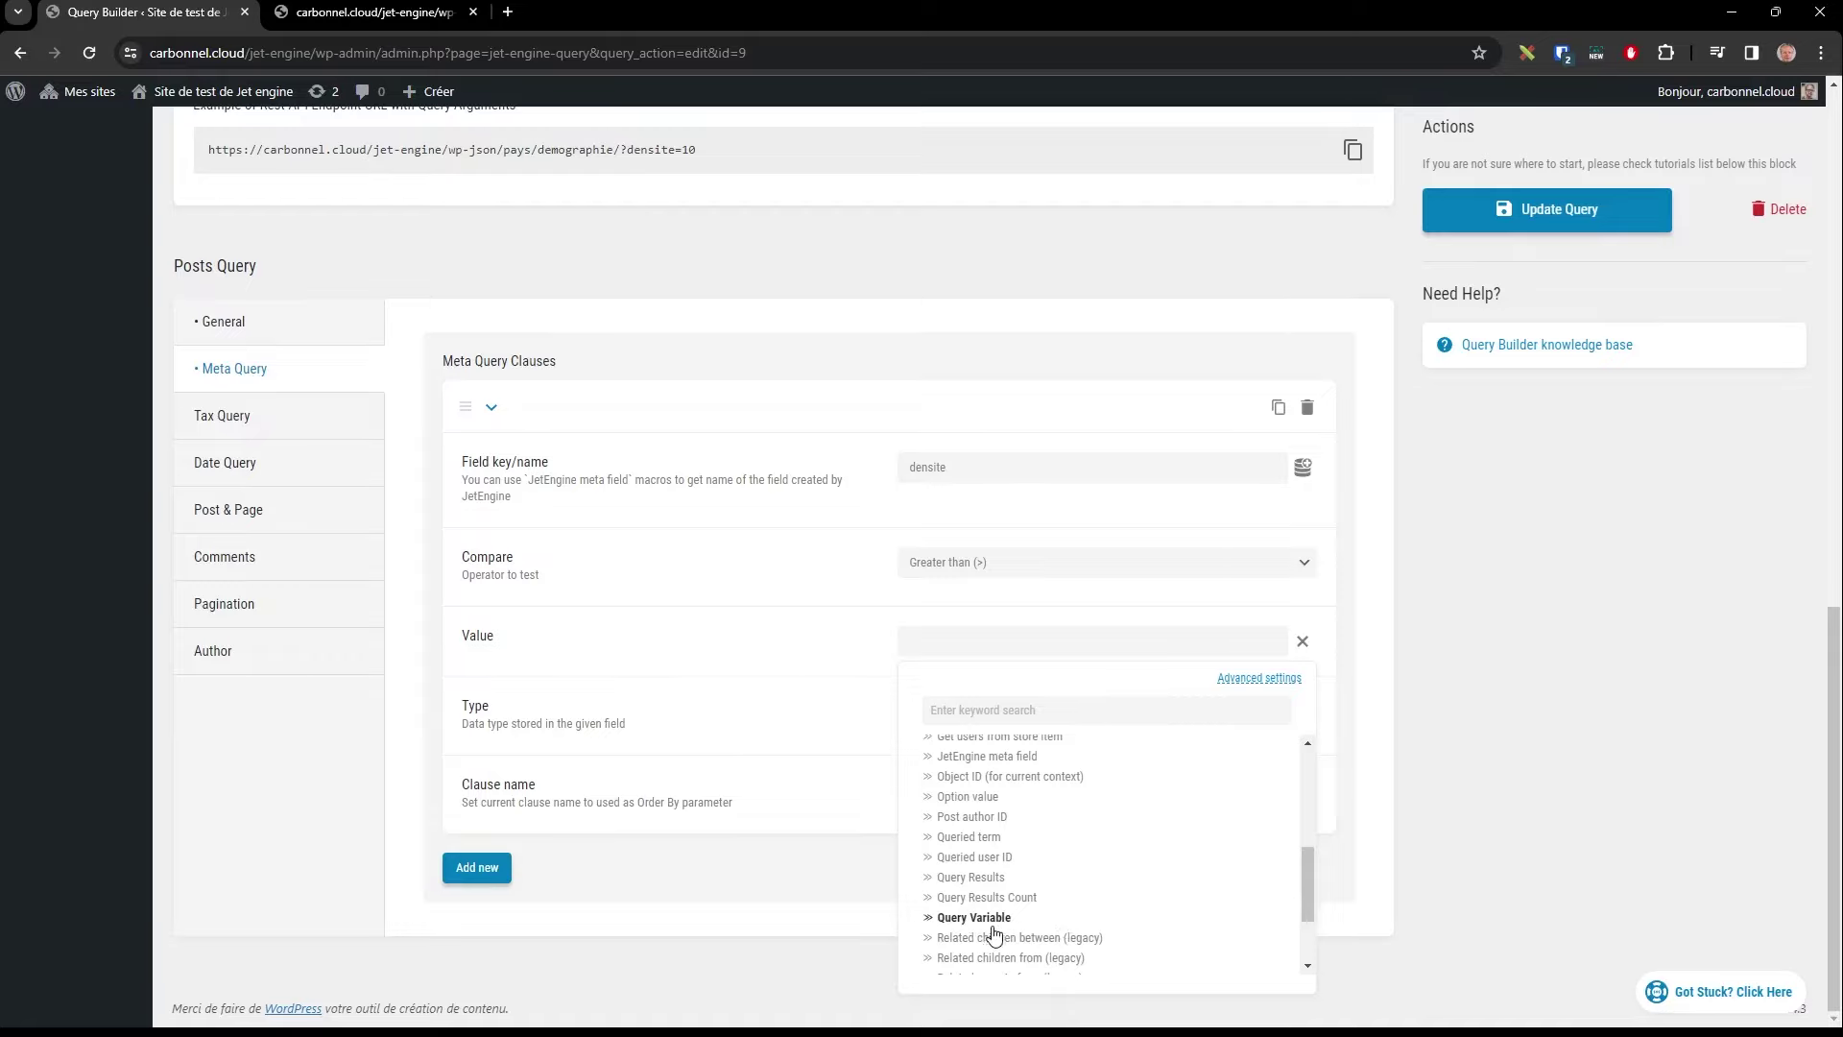
{"action": "left_click_drag", "start_coordinate": [1304, 870], "coordinate": [1298, 896]}
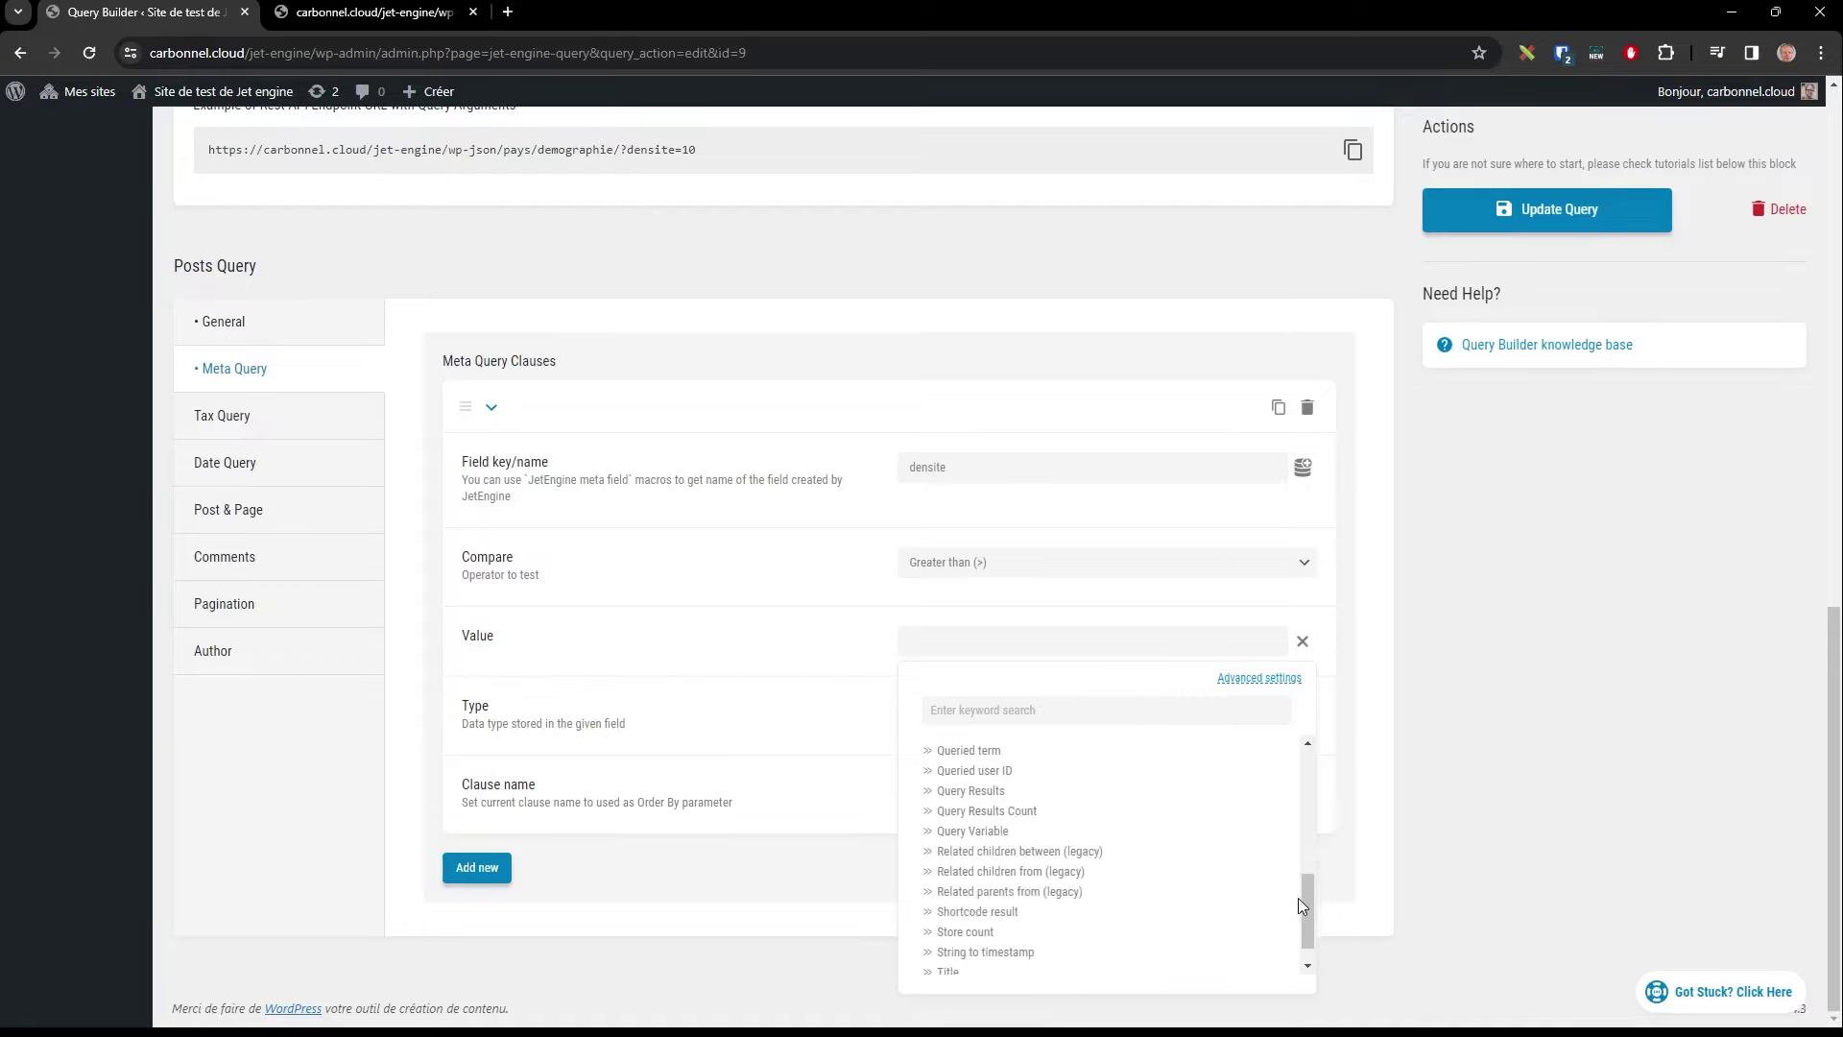
{"action": "left_click", "coordinate": [976, 833]}
{"action": "left_click", "coordinate": [986, 763]}
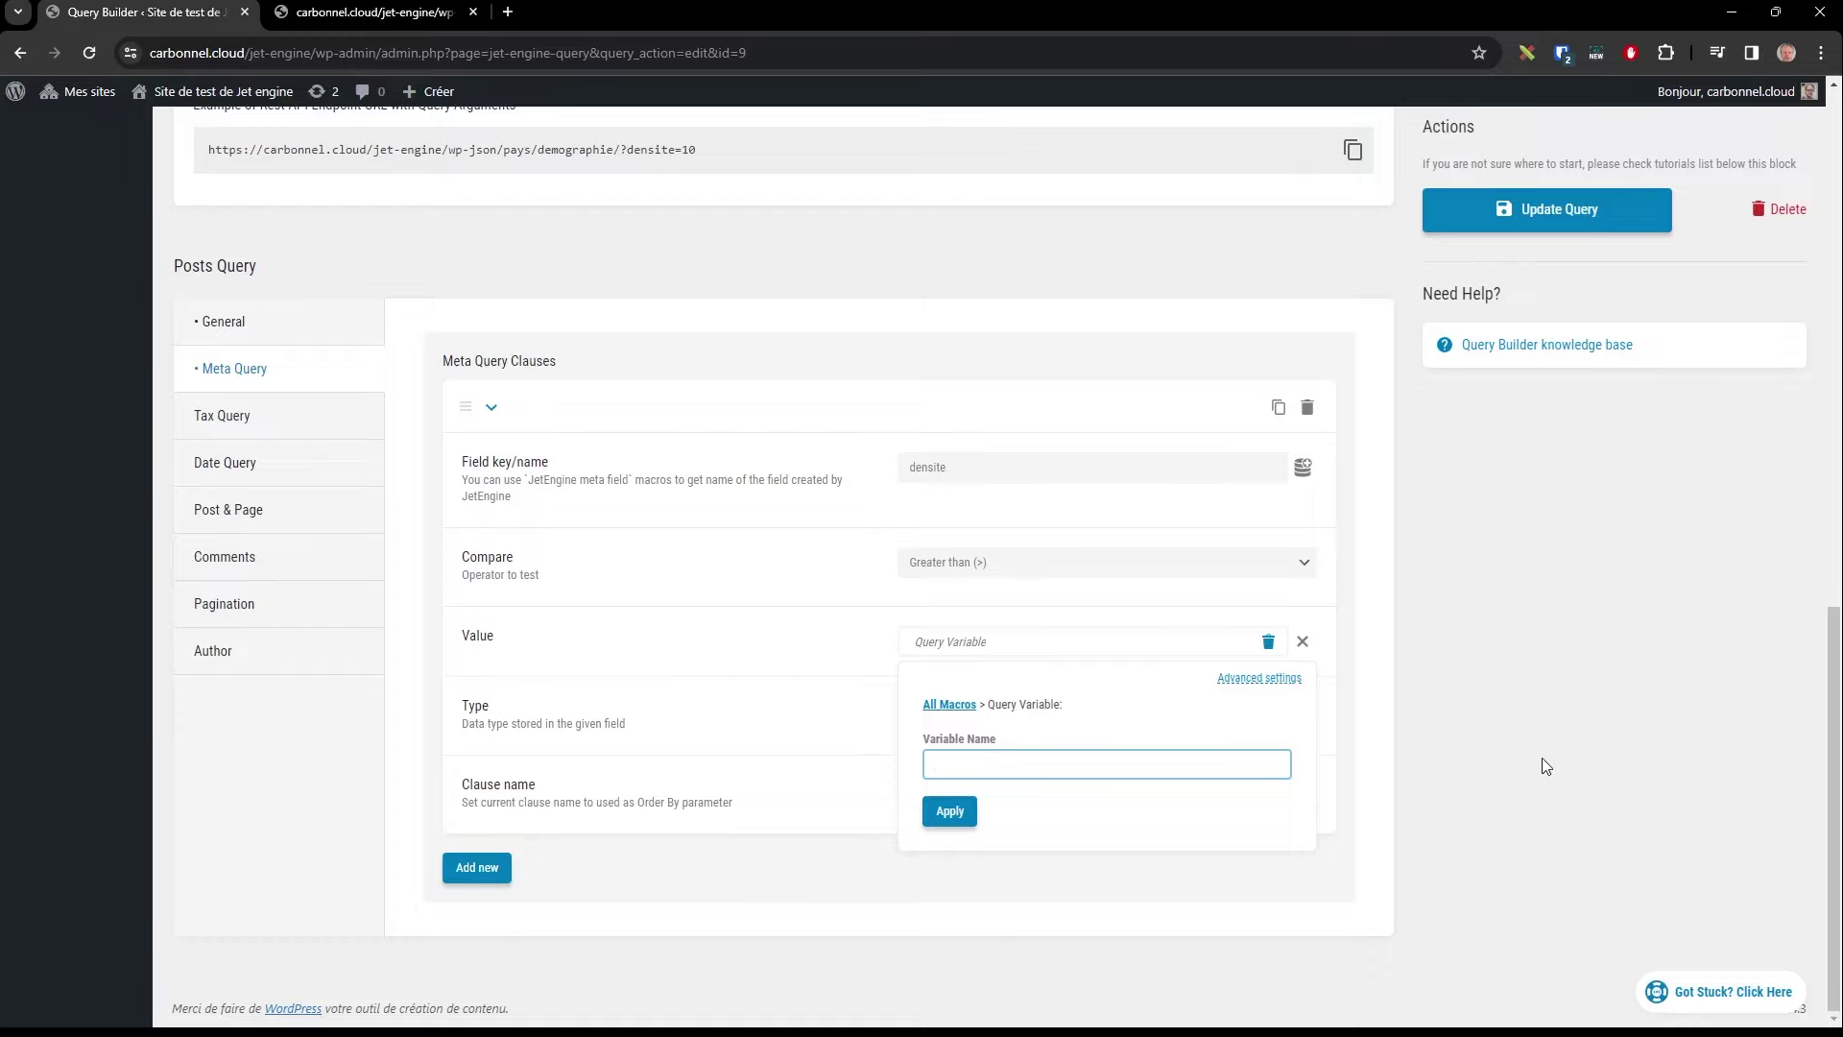
{"action": "type", "text": "densite"}
{"action": "left_click", "coordinate": [950, 814]}
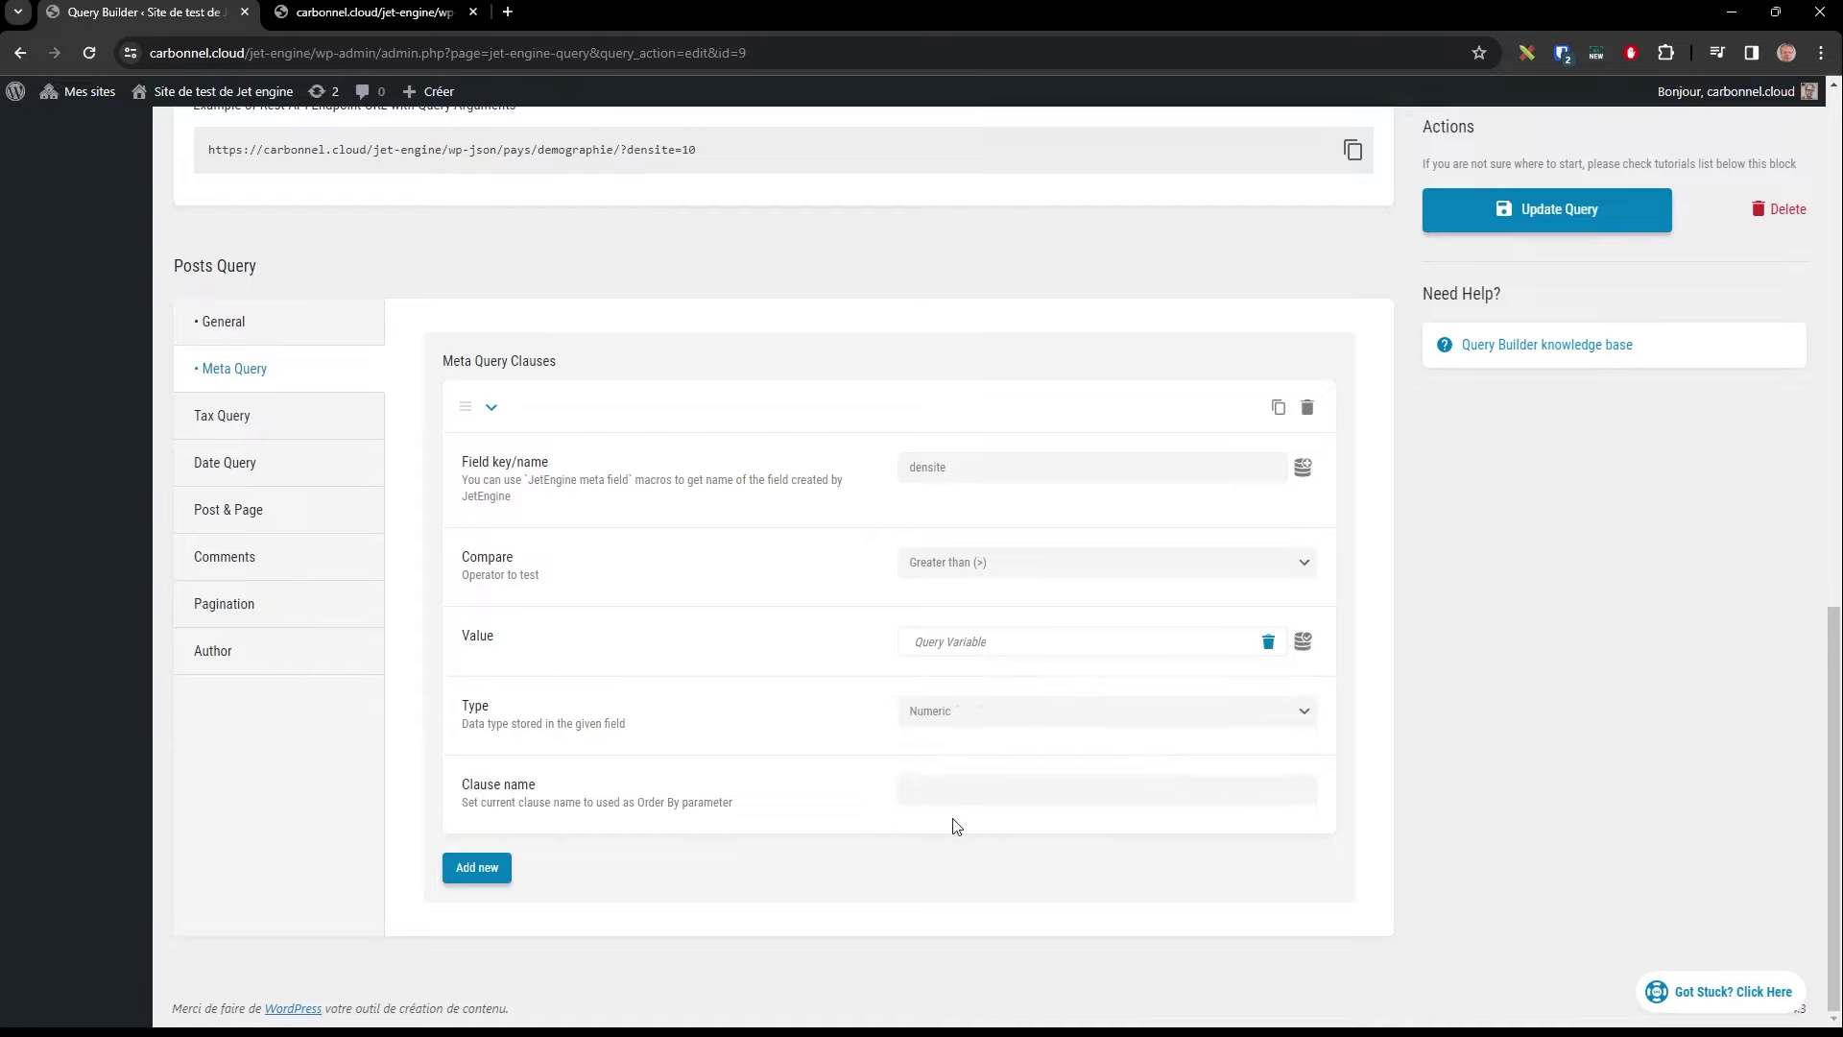
{"action": "left_click", "coordinate": [1541, 208]}
Step: Copy the example endpoint URL with query arguments and load it in the endpoint browser tab with densite=100
{"action": "scroll", "coordinate": [807, 324], "scroll_direction": "up", "scroll_amount": 1}
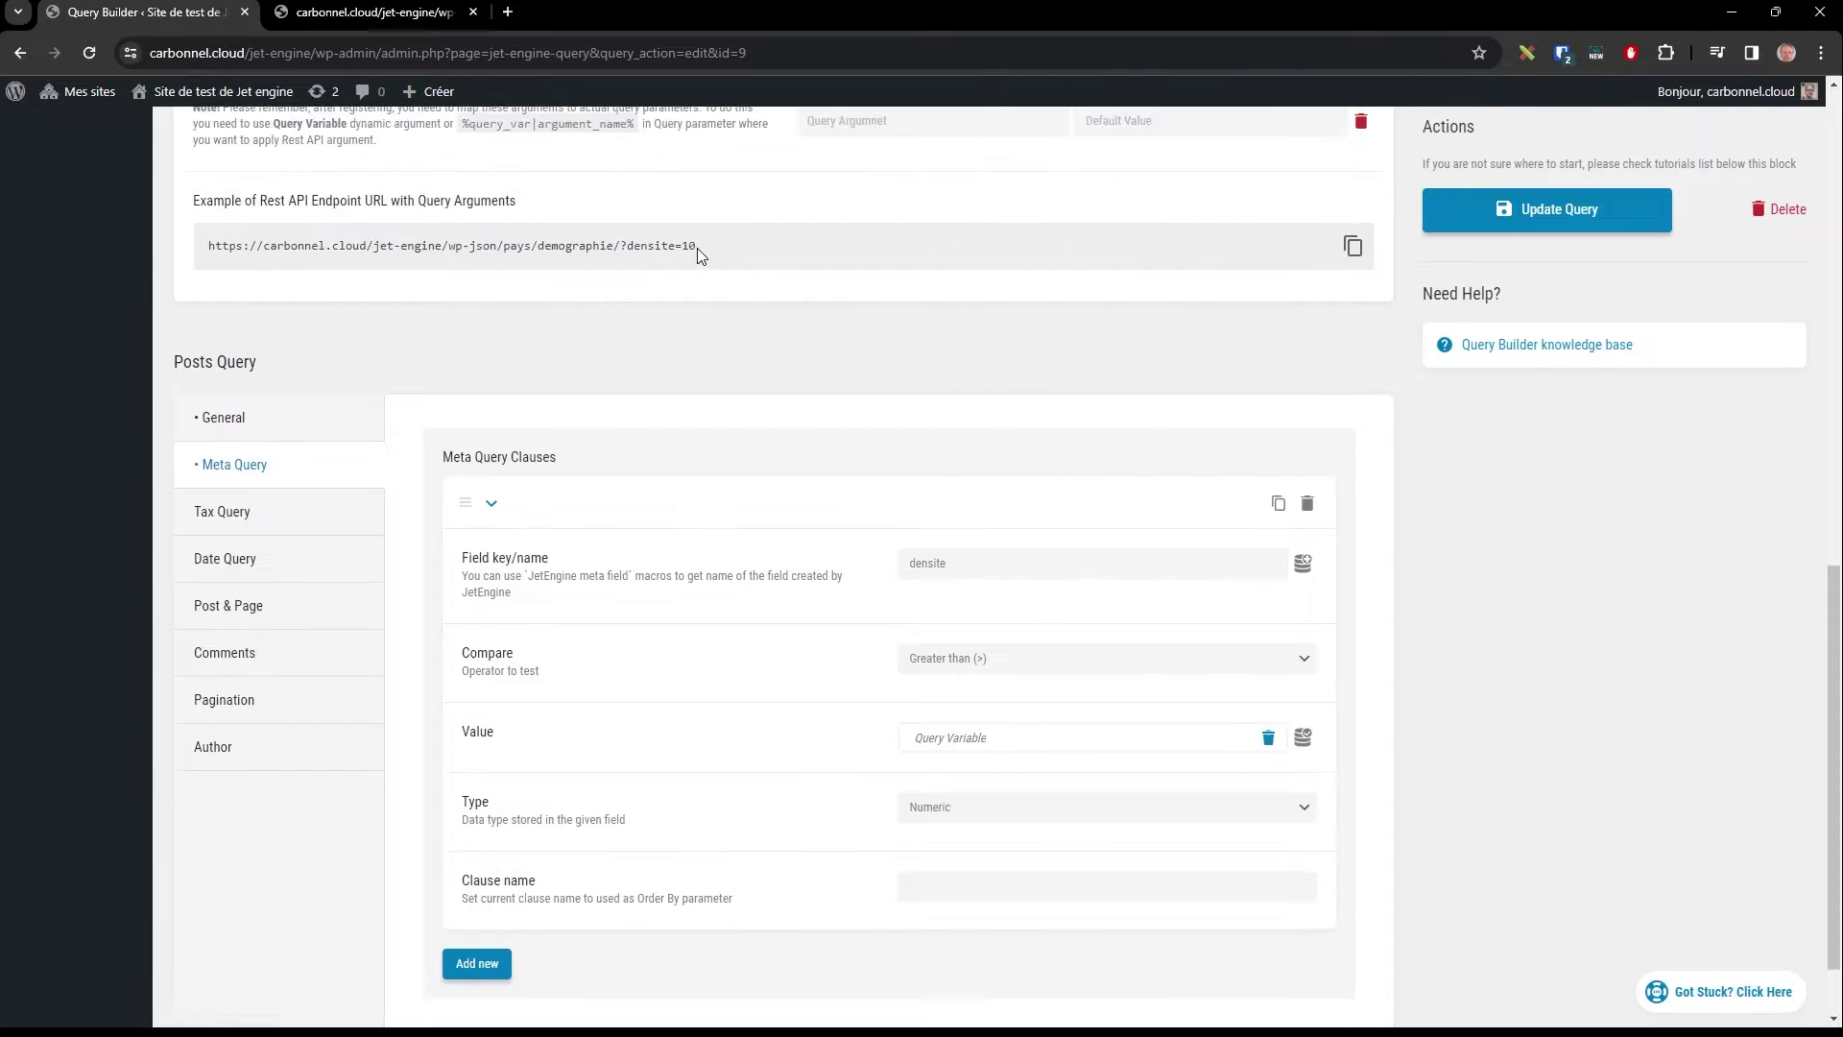
{"action": "left_click_drag", "start_coordinate": [697, 248], "coordinate": [205, 261]}
{"action": "left_click", "coordinate": [420, 17]}
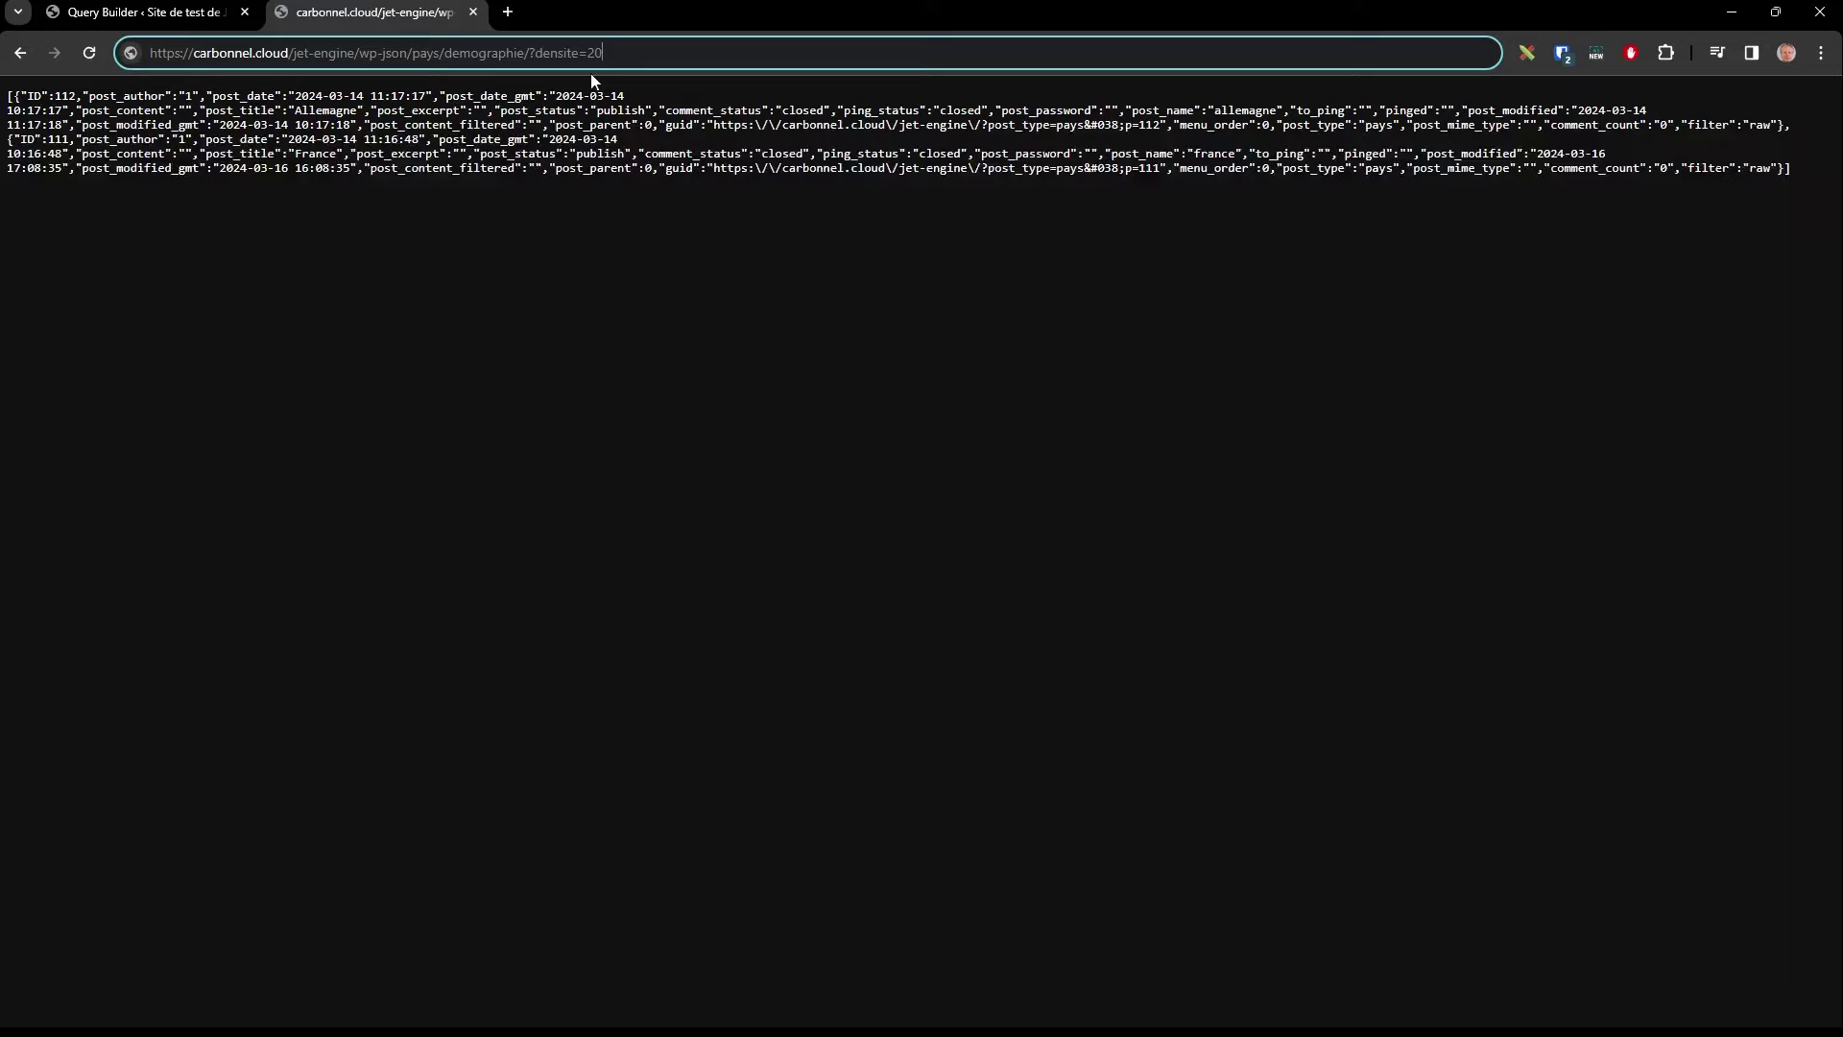
{"action": "left_click", "coordinate": [537, 54]}
{"action": "key", "text": "ctrl+v"}
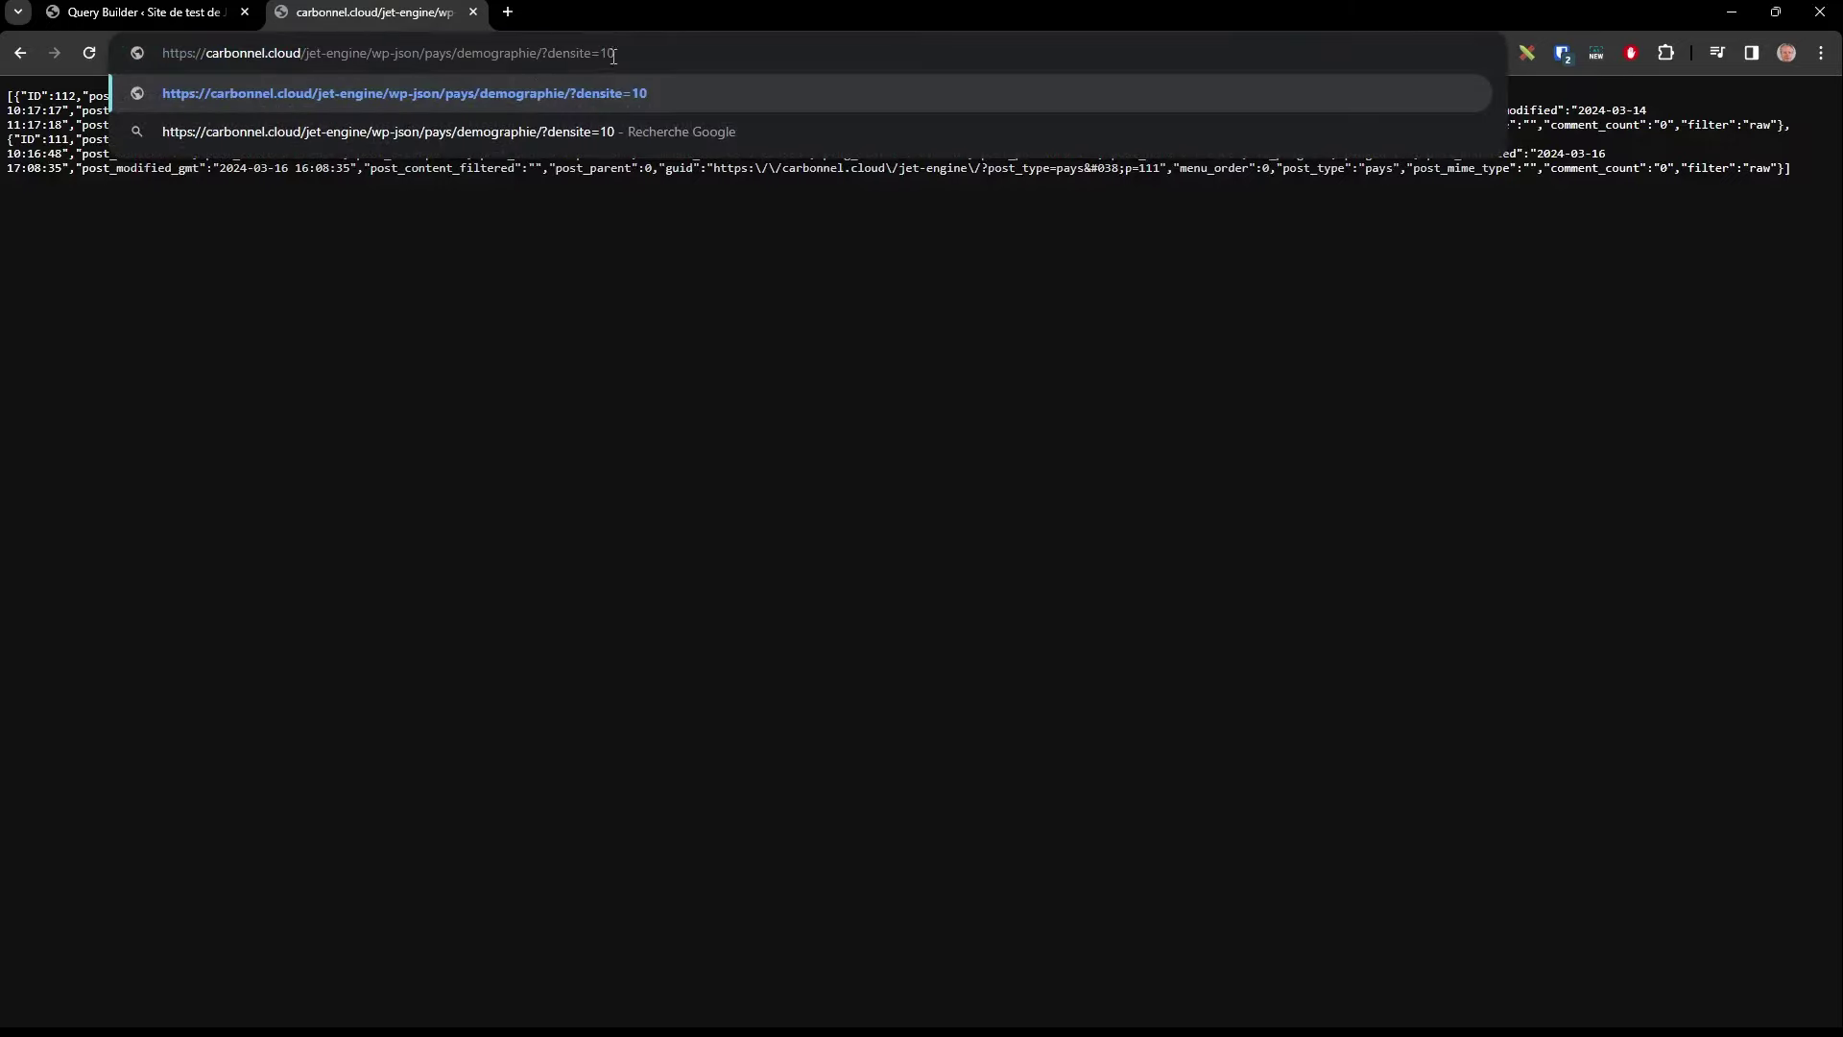
{"action": "type", "text": "0"}
{"action": "key", "text": "Return"}
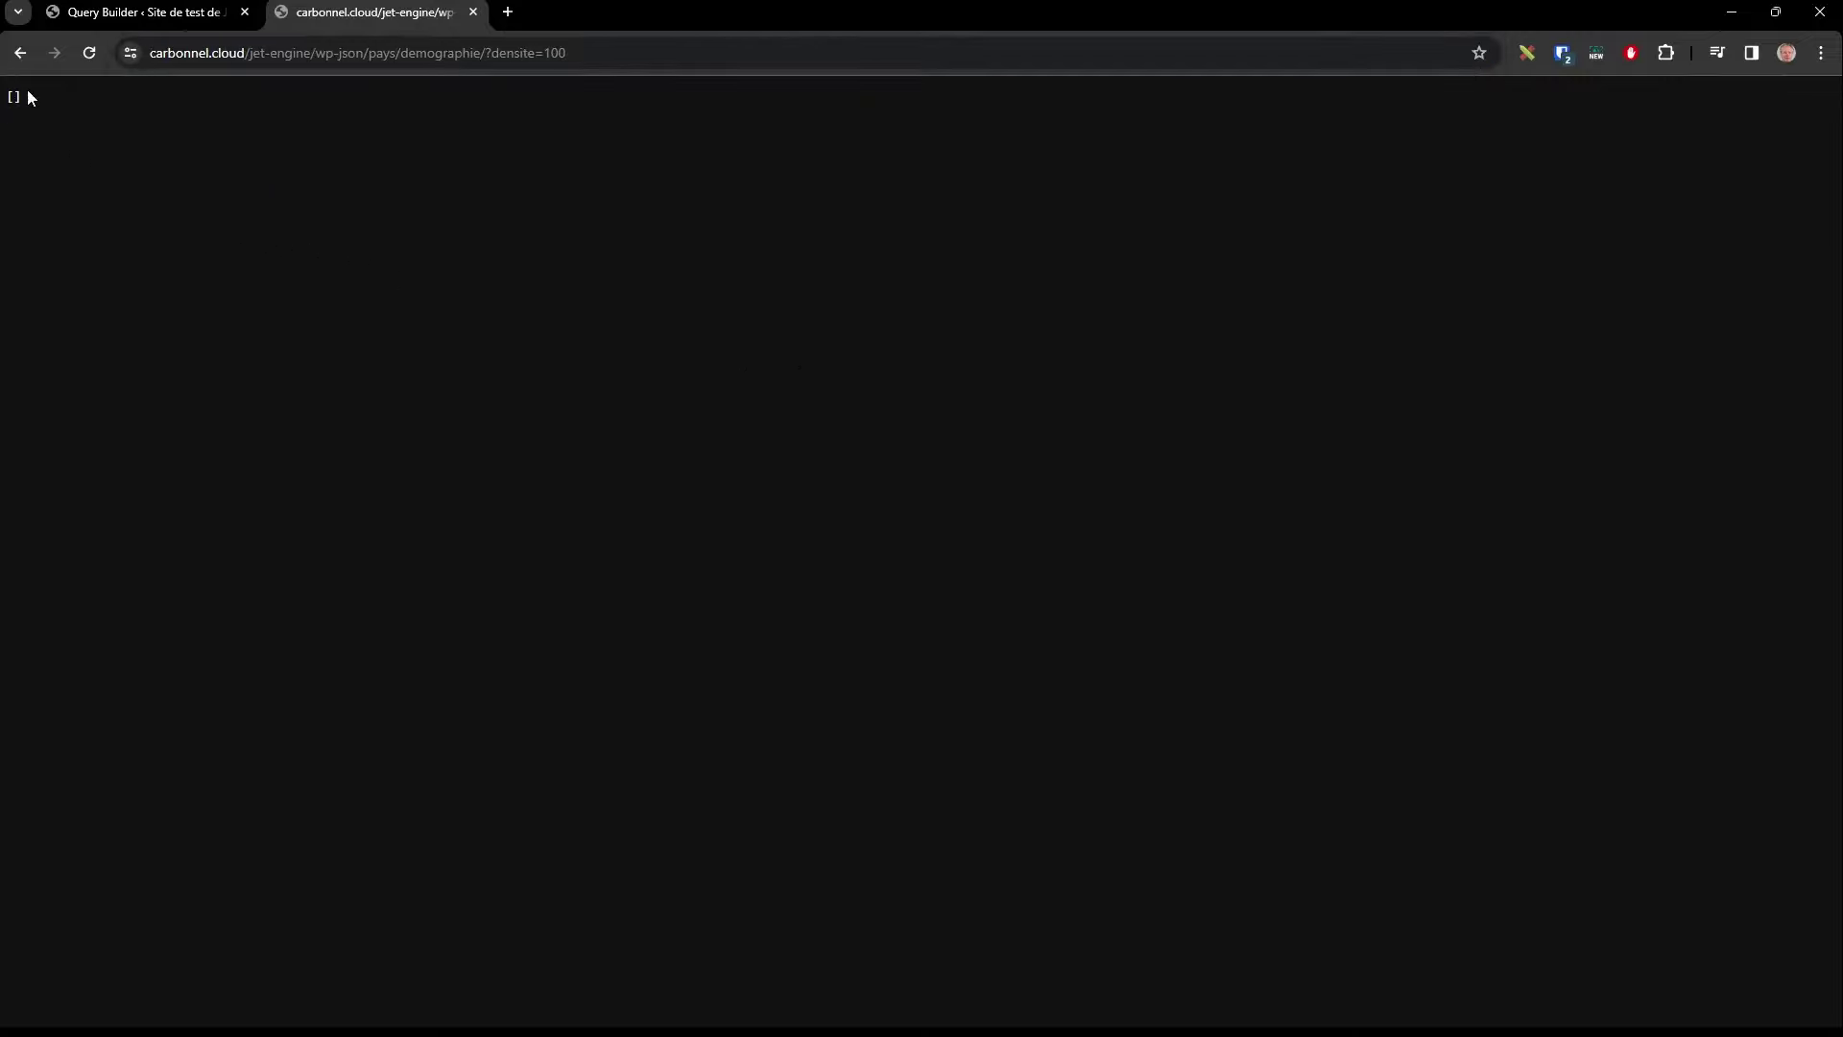
Step: Reload the pays/demographie endpoint with the densite argument set to 50
{"action": "double_click", "coordinate": [555, 51]}
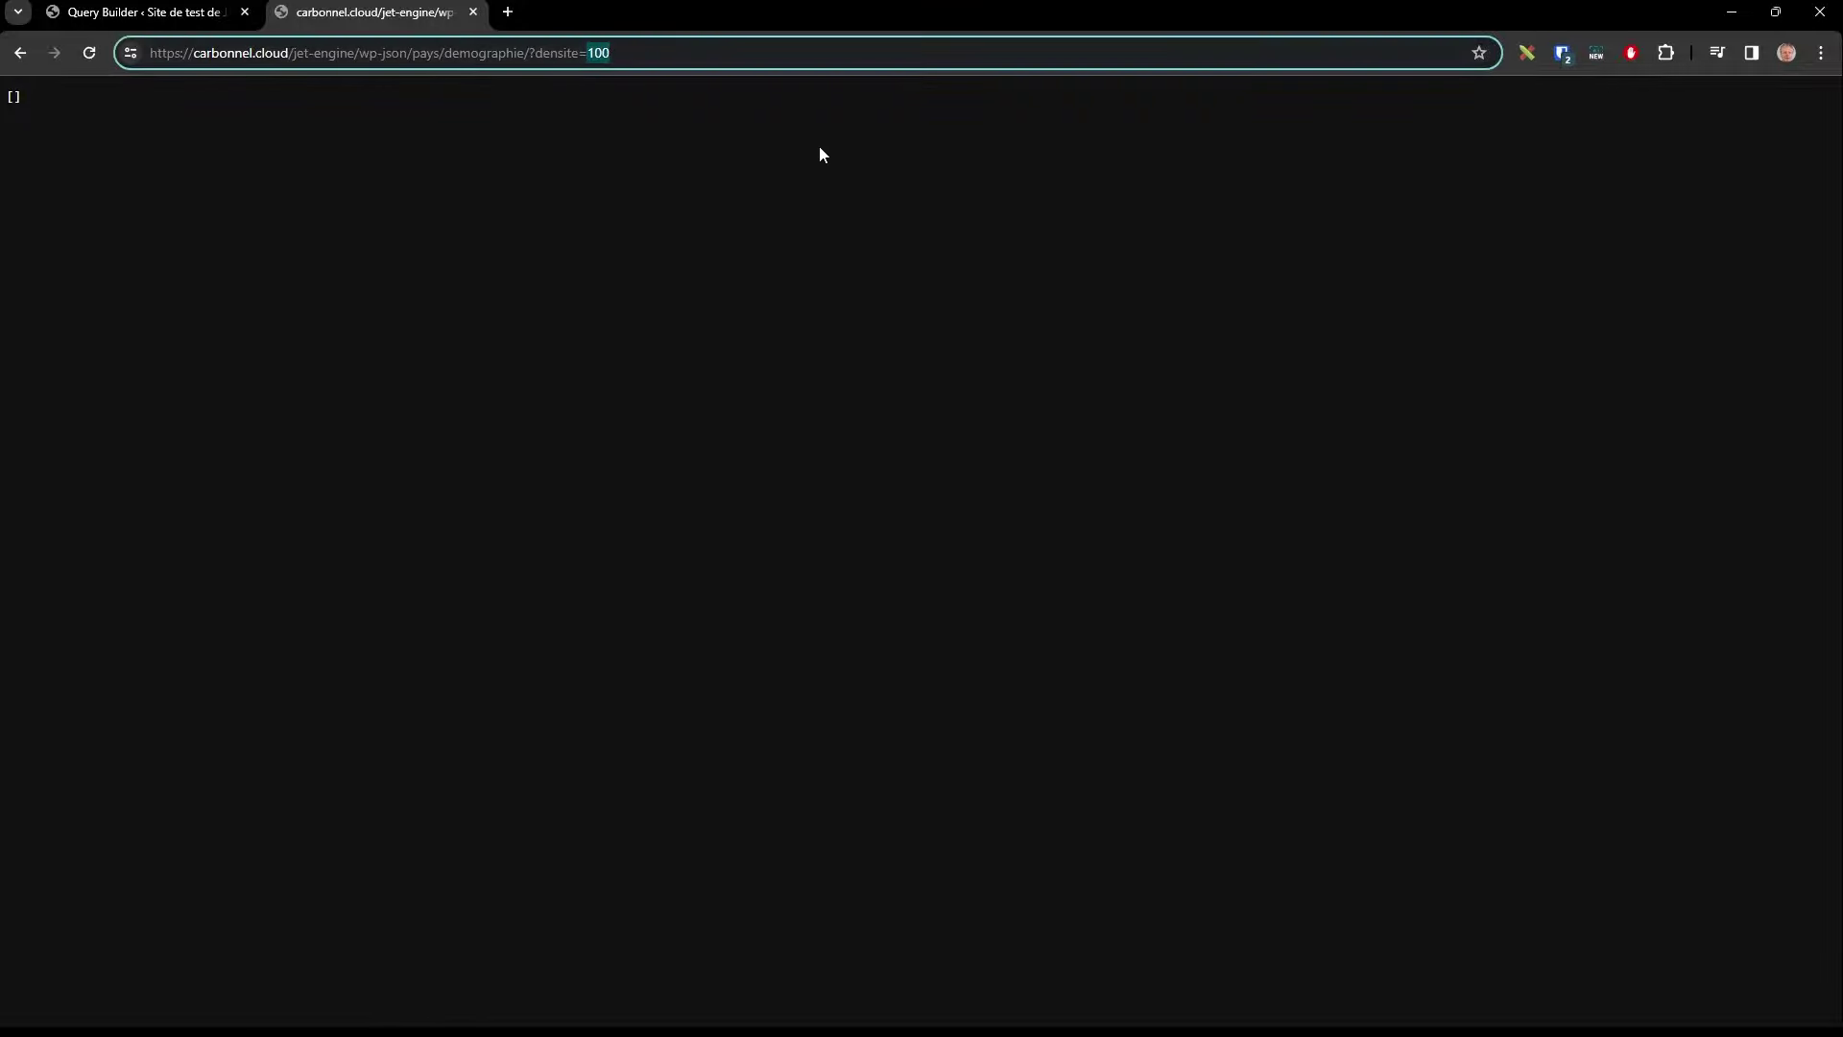
{"action": "type", "text": "50"}
{"action": "key", "text": "Return"}
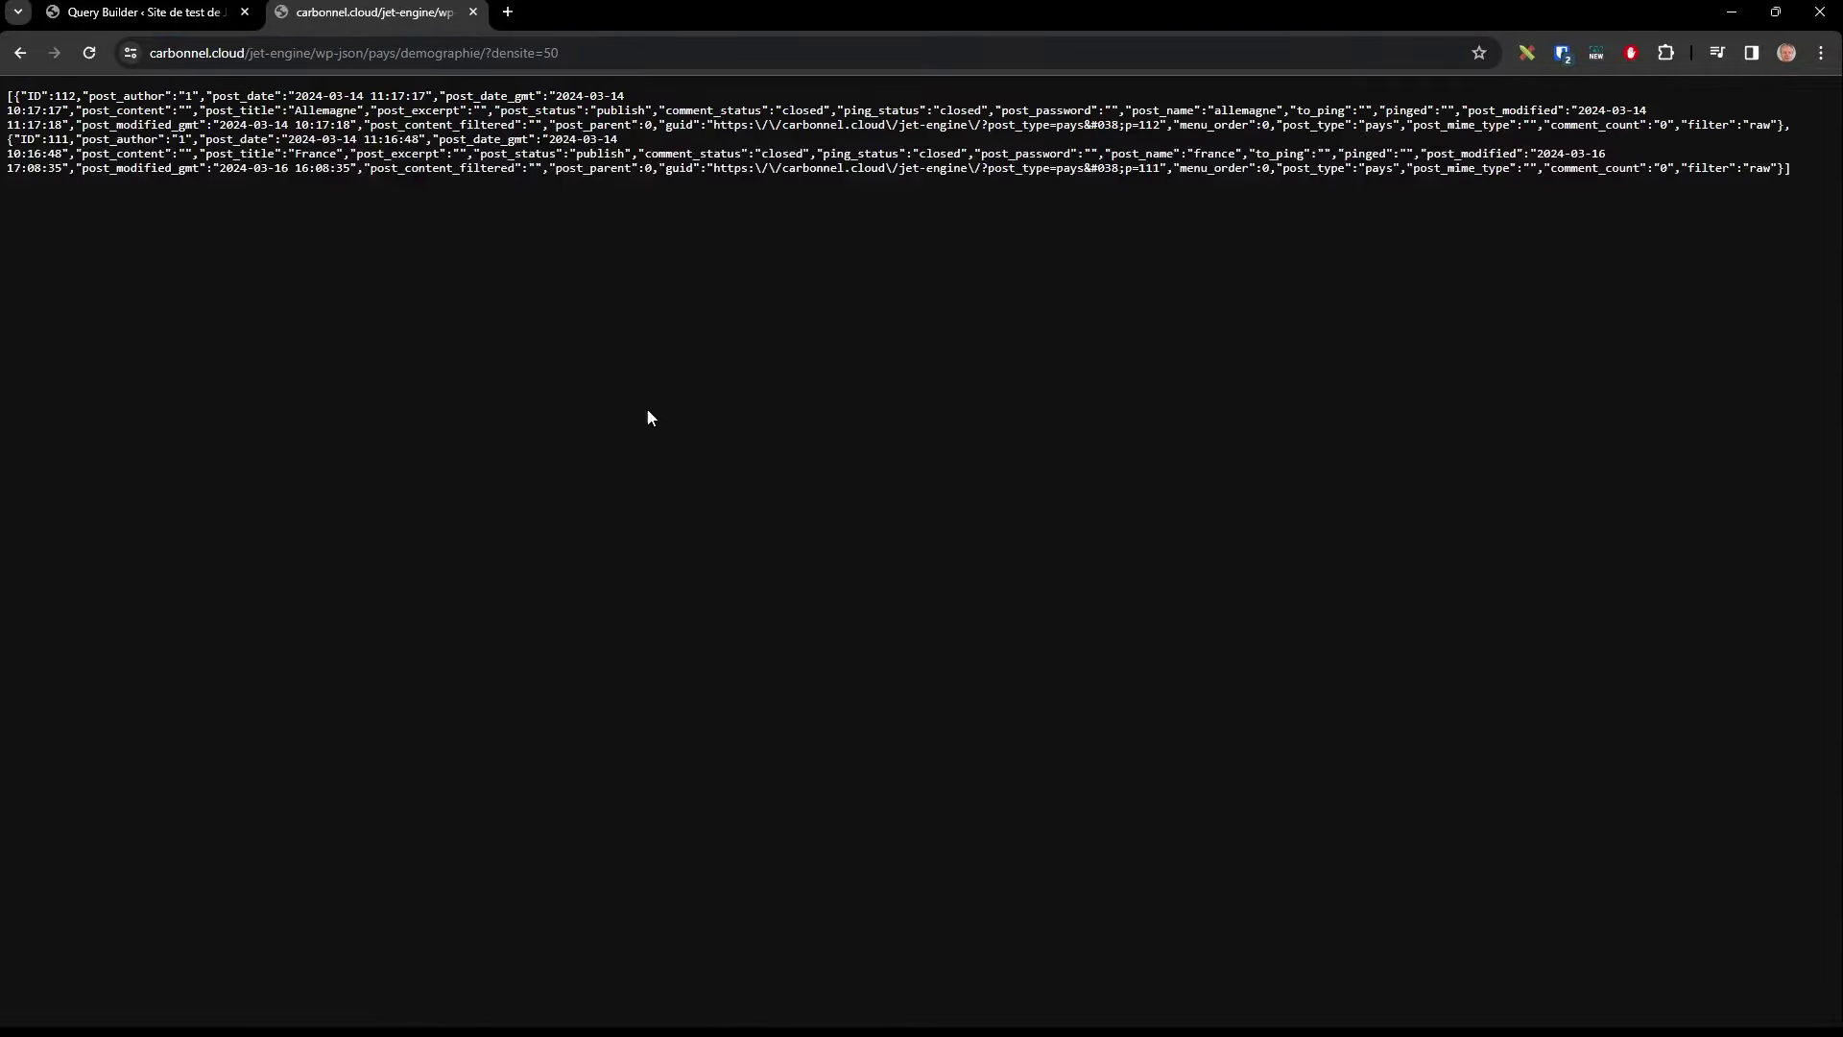
Step: Reload the pays/demographie endpoint with the densite argument set to 0
{"action": "left_click", "coordinate": [549, 53]}
{"action": "left_click_drag", "start_coordinate": [555, 53], "coordinate": [549, 53]}
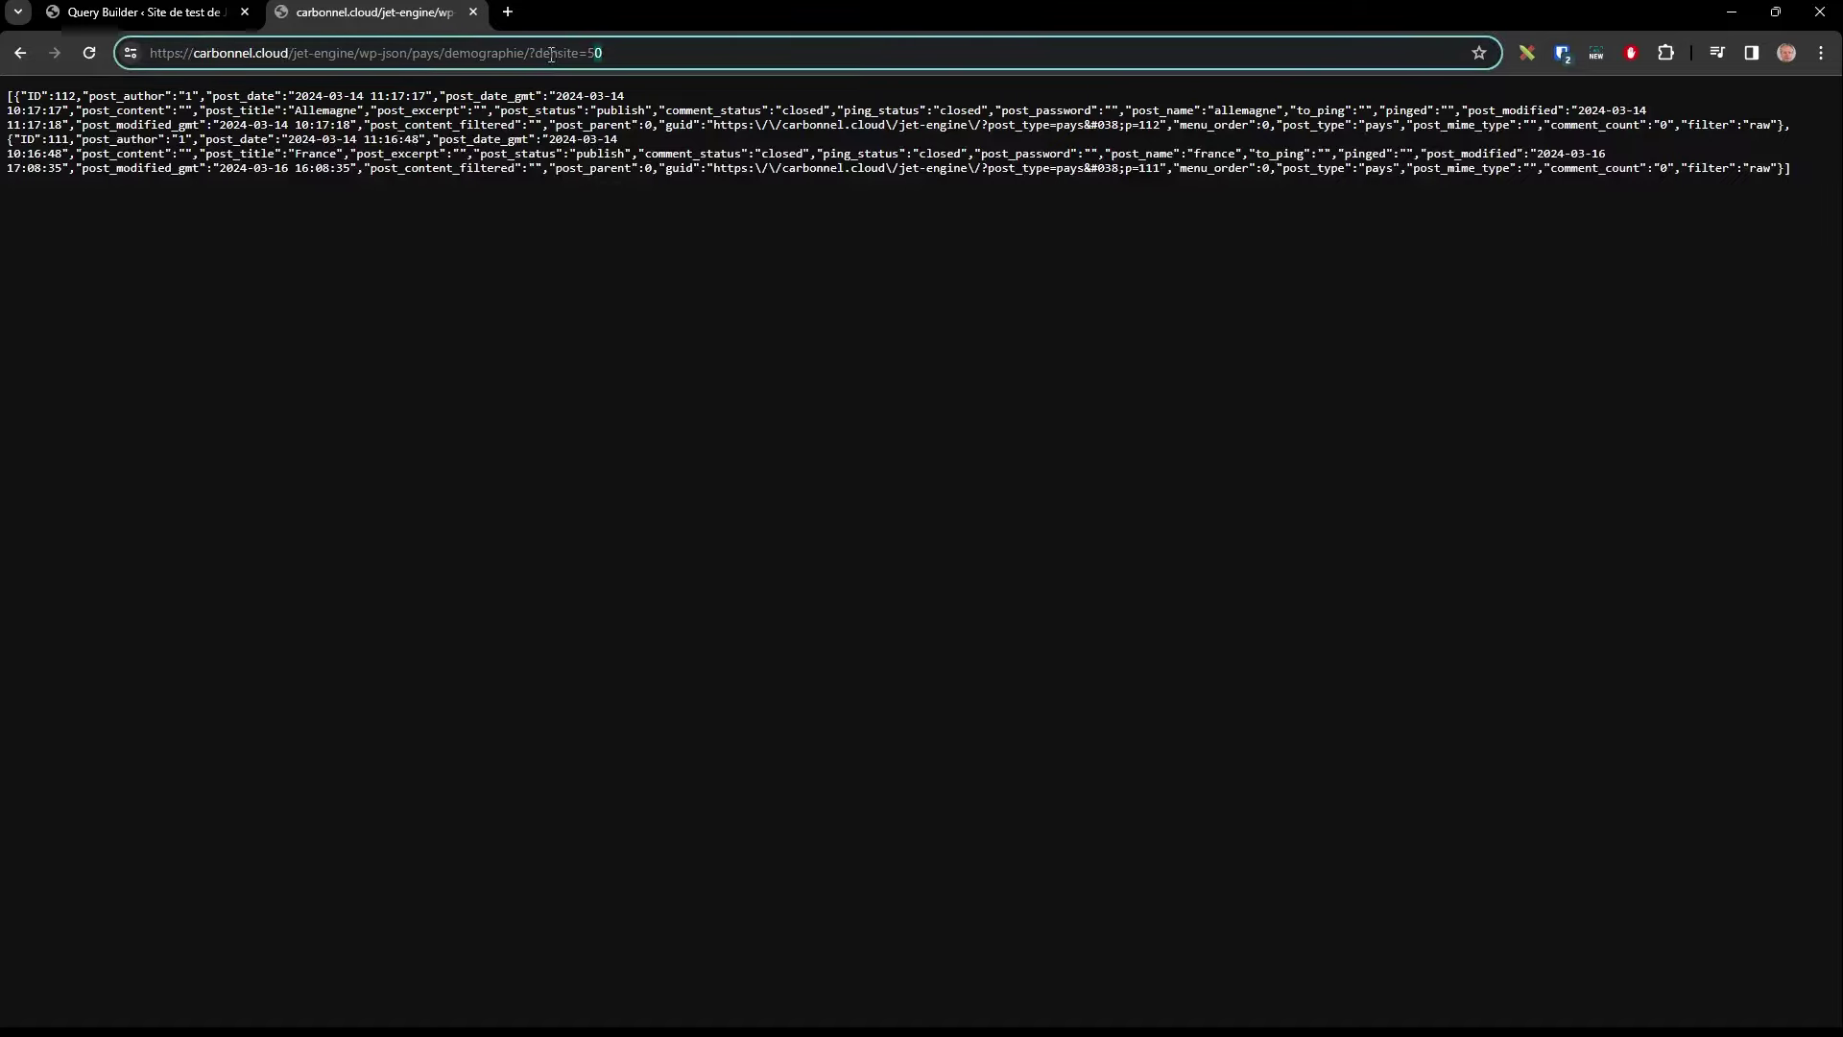
{"action": "key", "text": "BackSpace"}
{"action": "key", "text": "BackSpace"}
{"action": "type", "text": "0"}
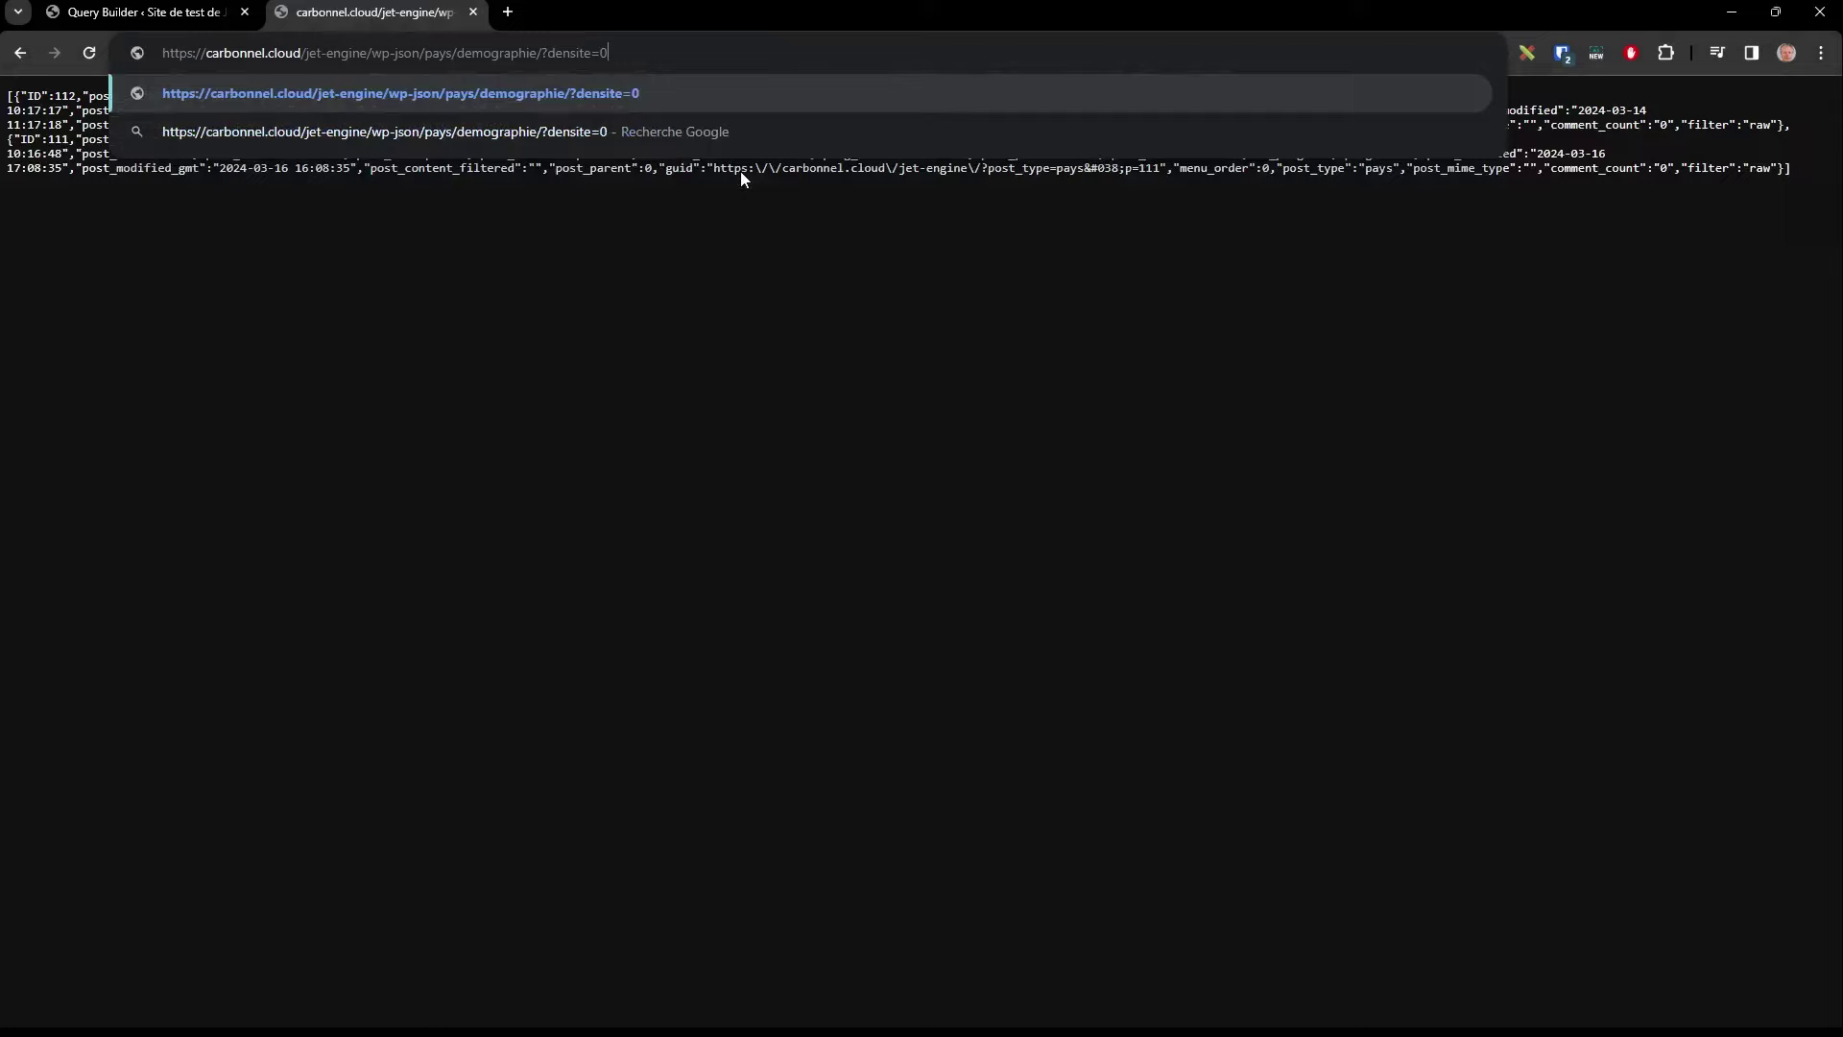
{"action": "key", "text": "Return"}
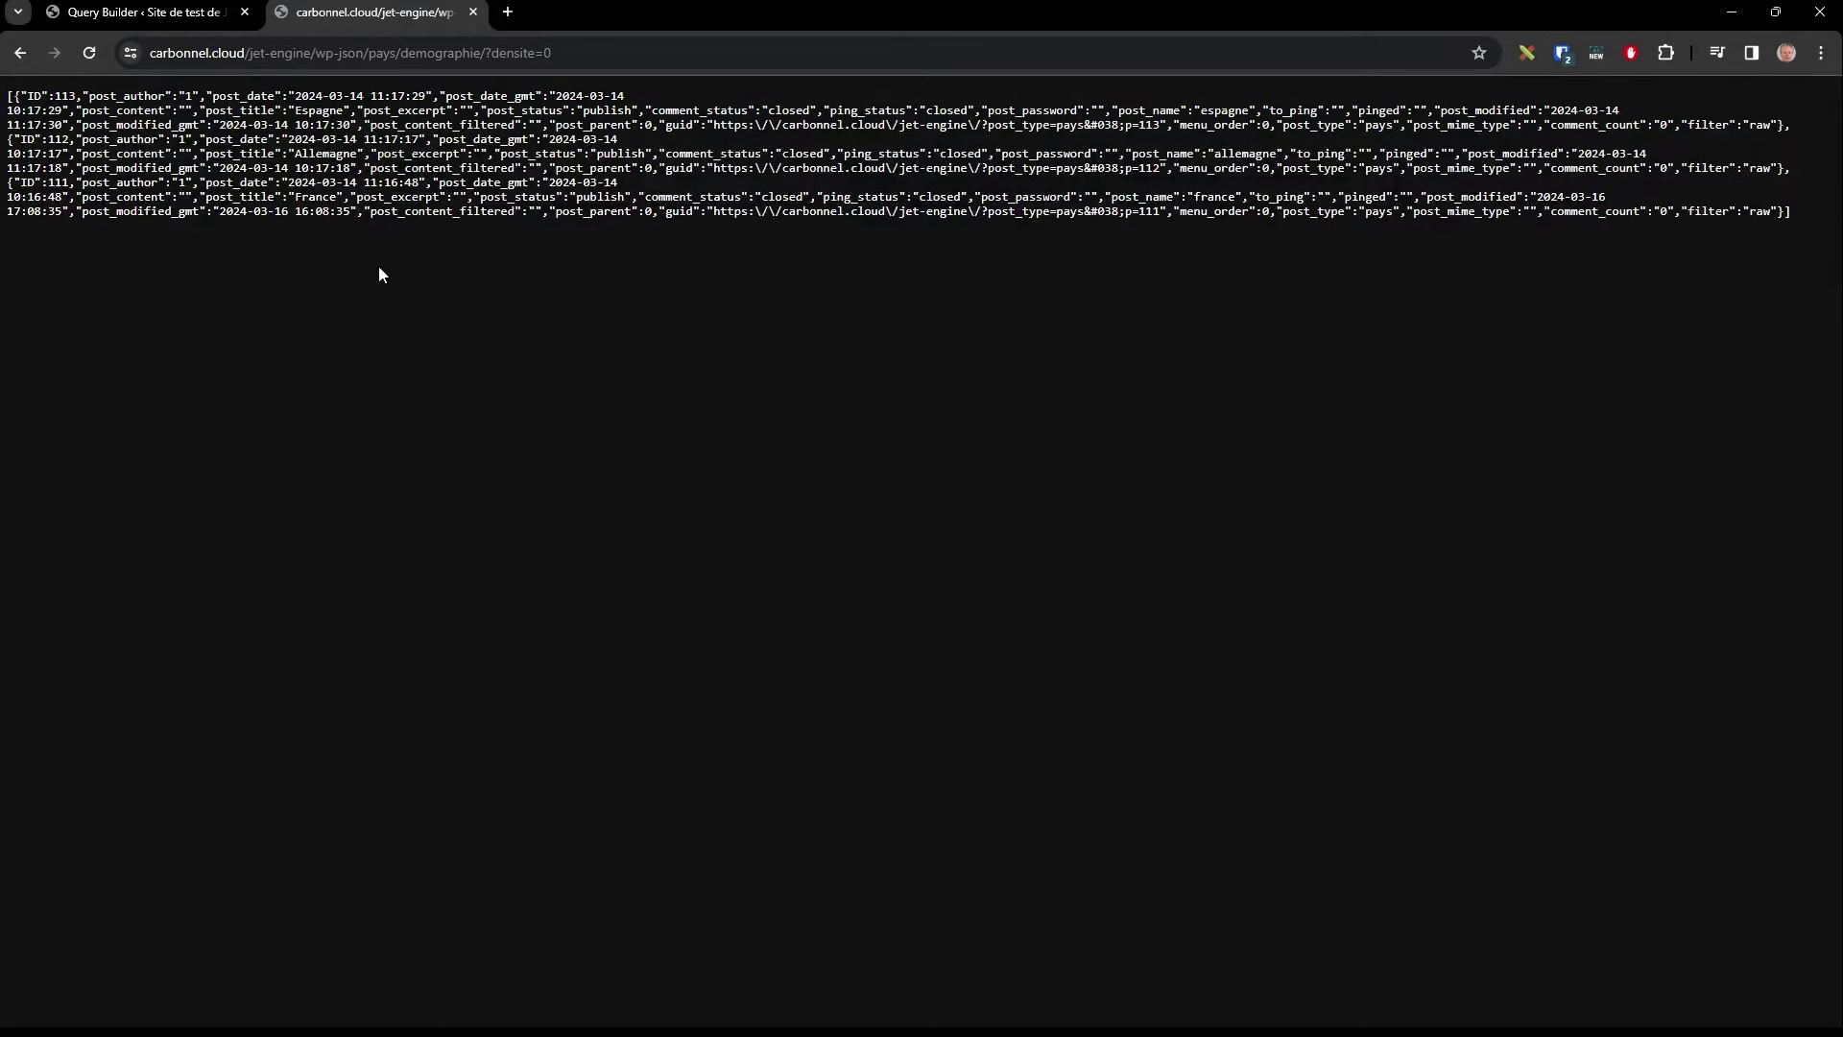
Step: Return to the query editor and review the example REST API endpoint URL with its query argument
{"action": "left_click", "coordinate": [174, 16]}
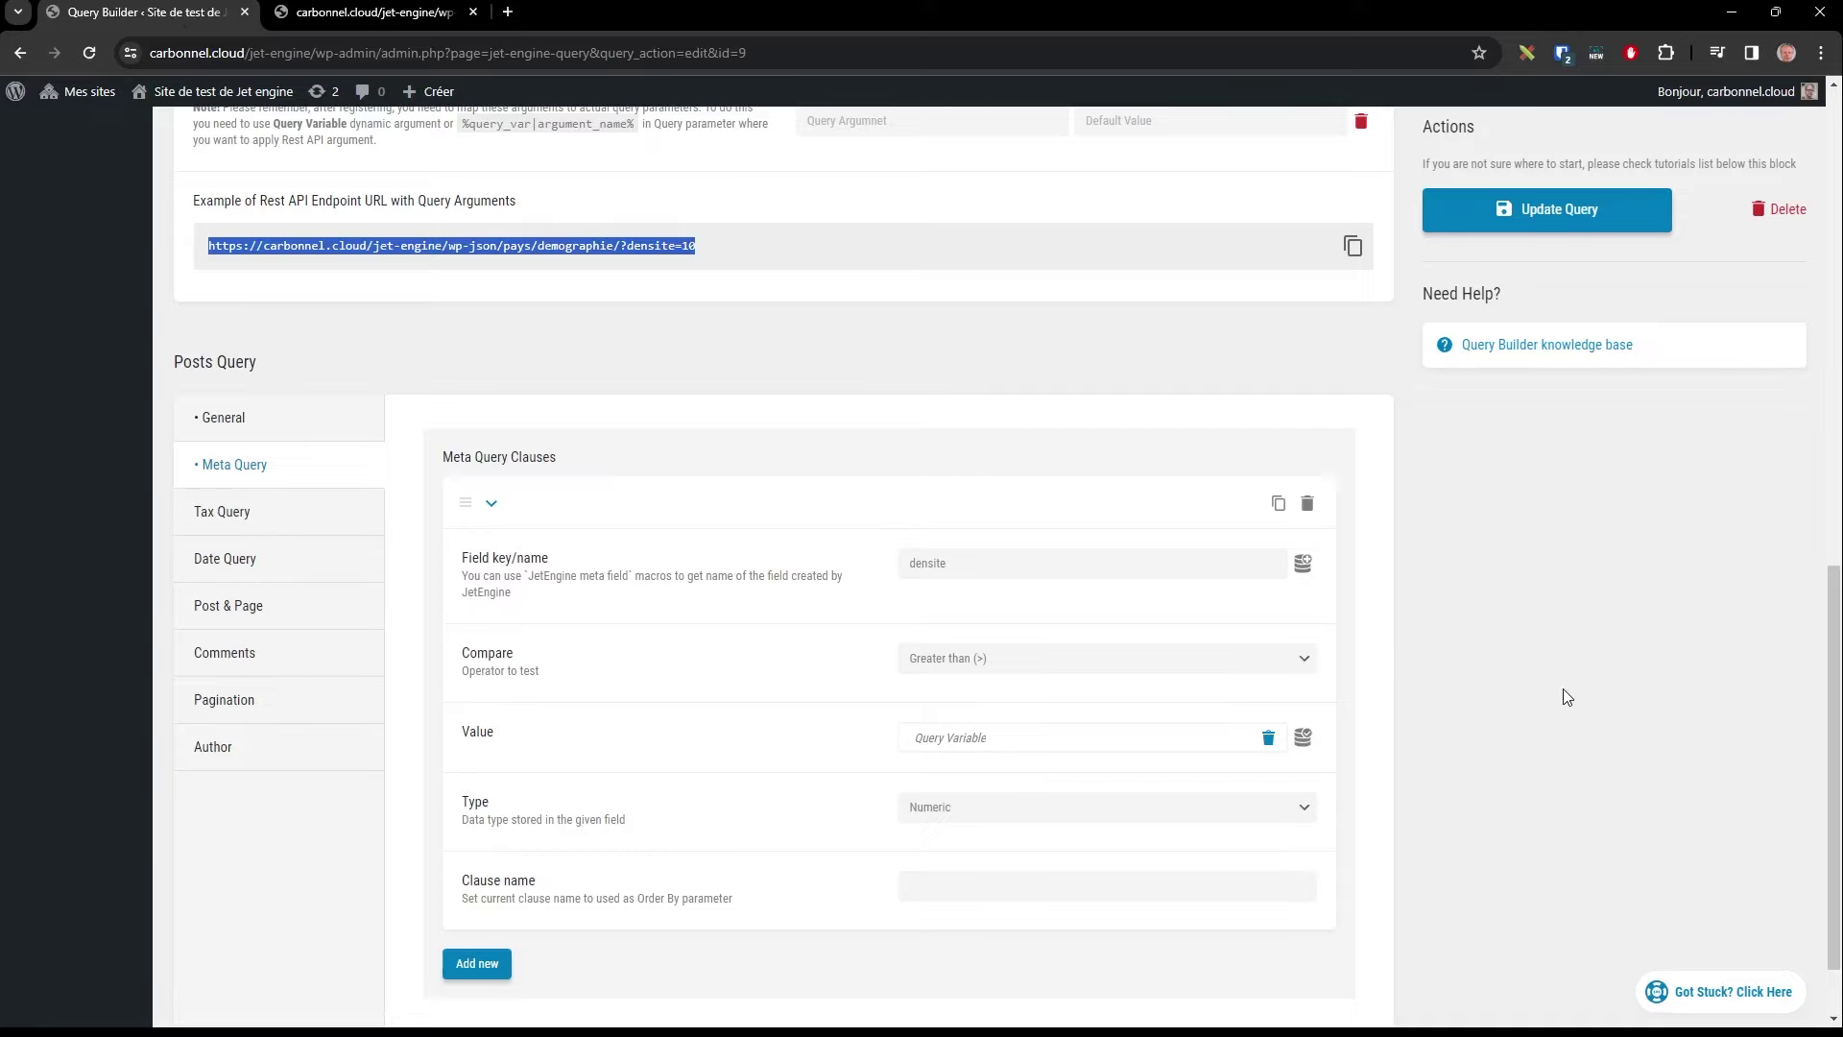
{"action": "scroll", "coordinate": [1474, 688], "scroll_direction": "up", "scroll_amount": 3}
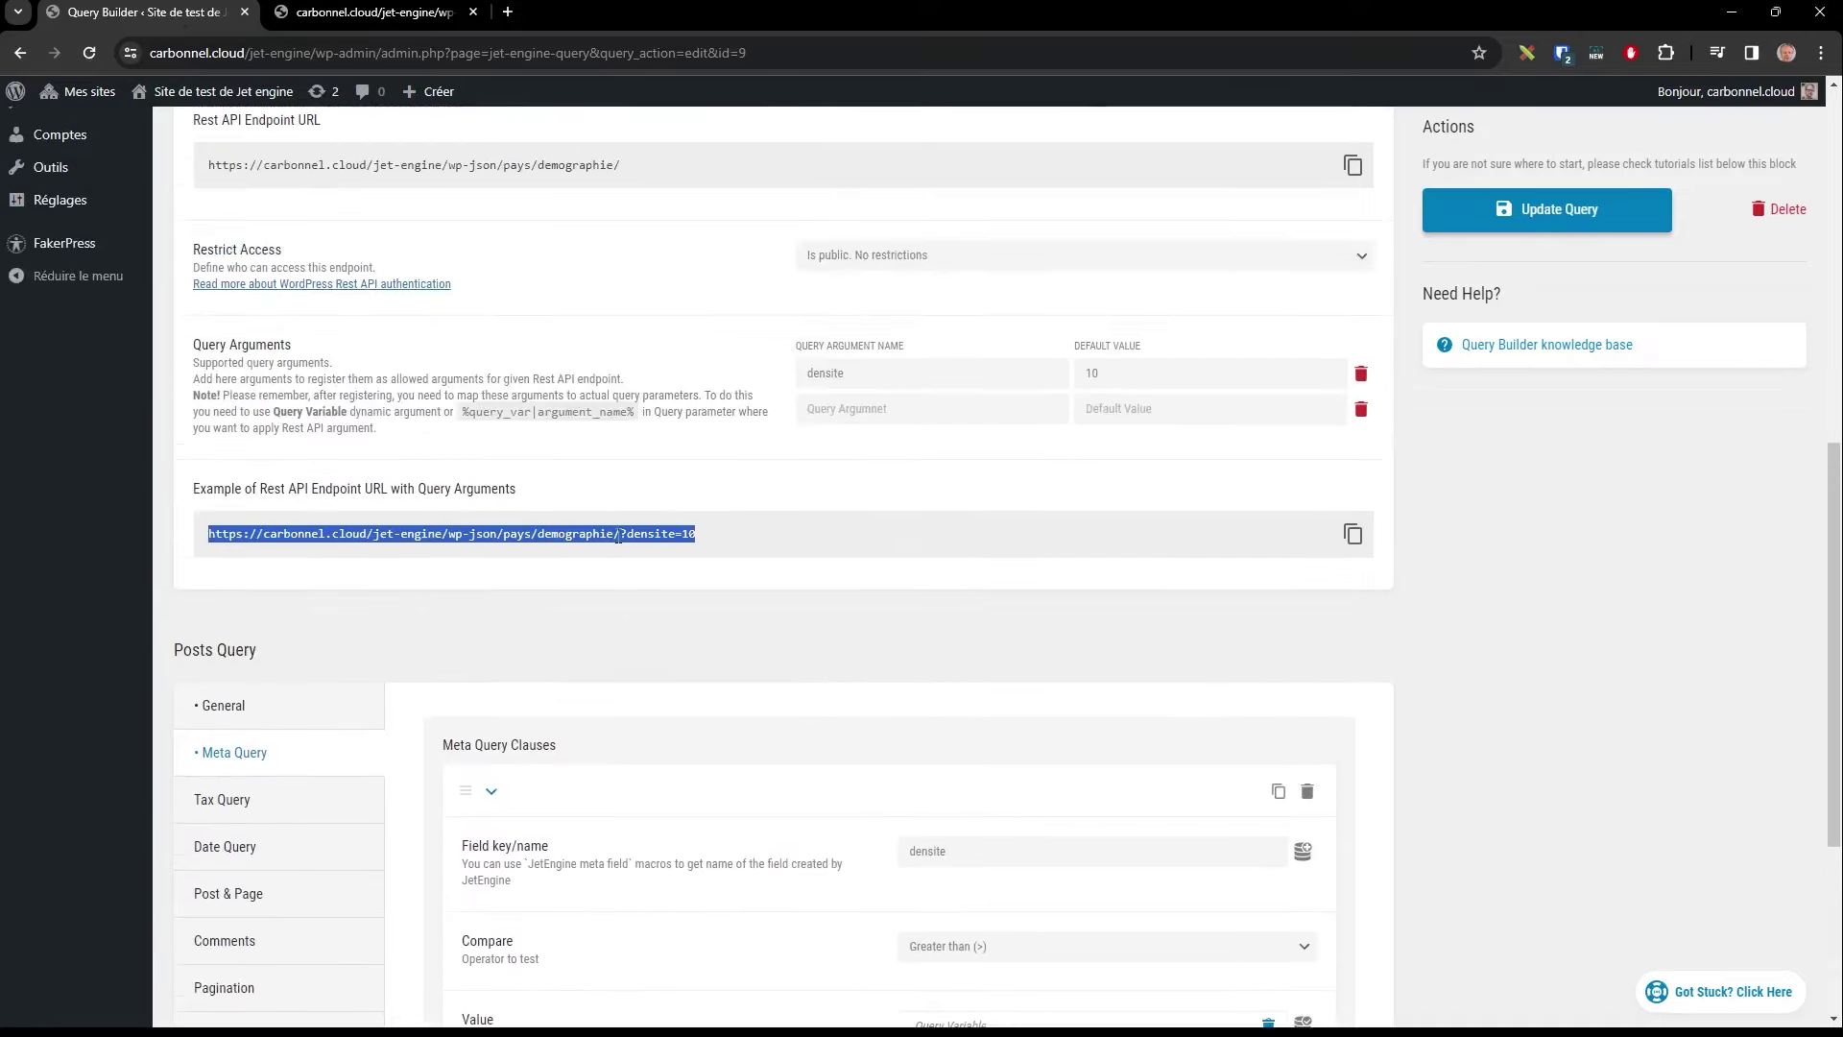
{"action": "left_click", "coordinate": [615, 542]}
{"action": "left_click_drag", "start_coordinate": [747, 549], "coordinate": [292, 534]}
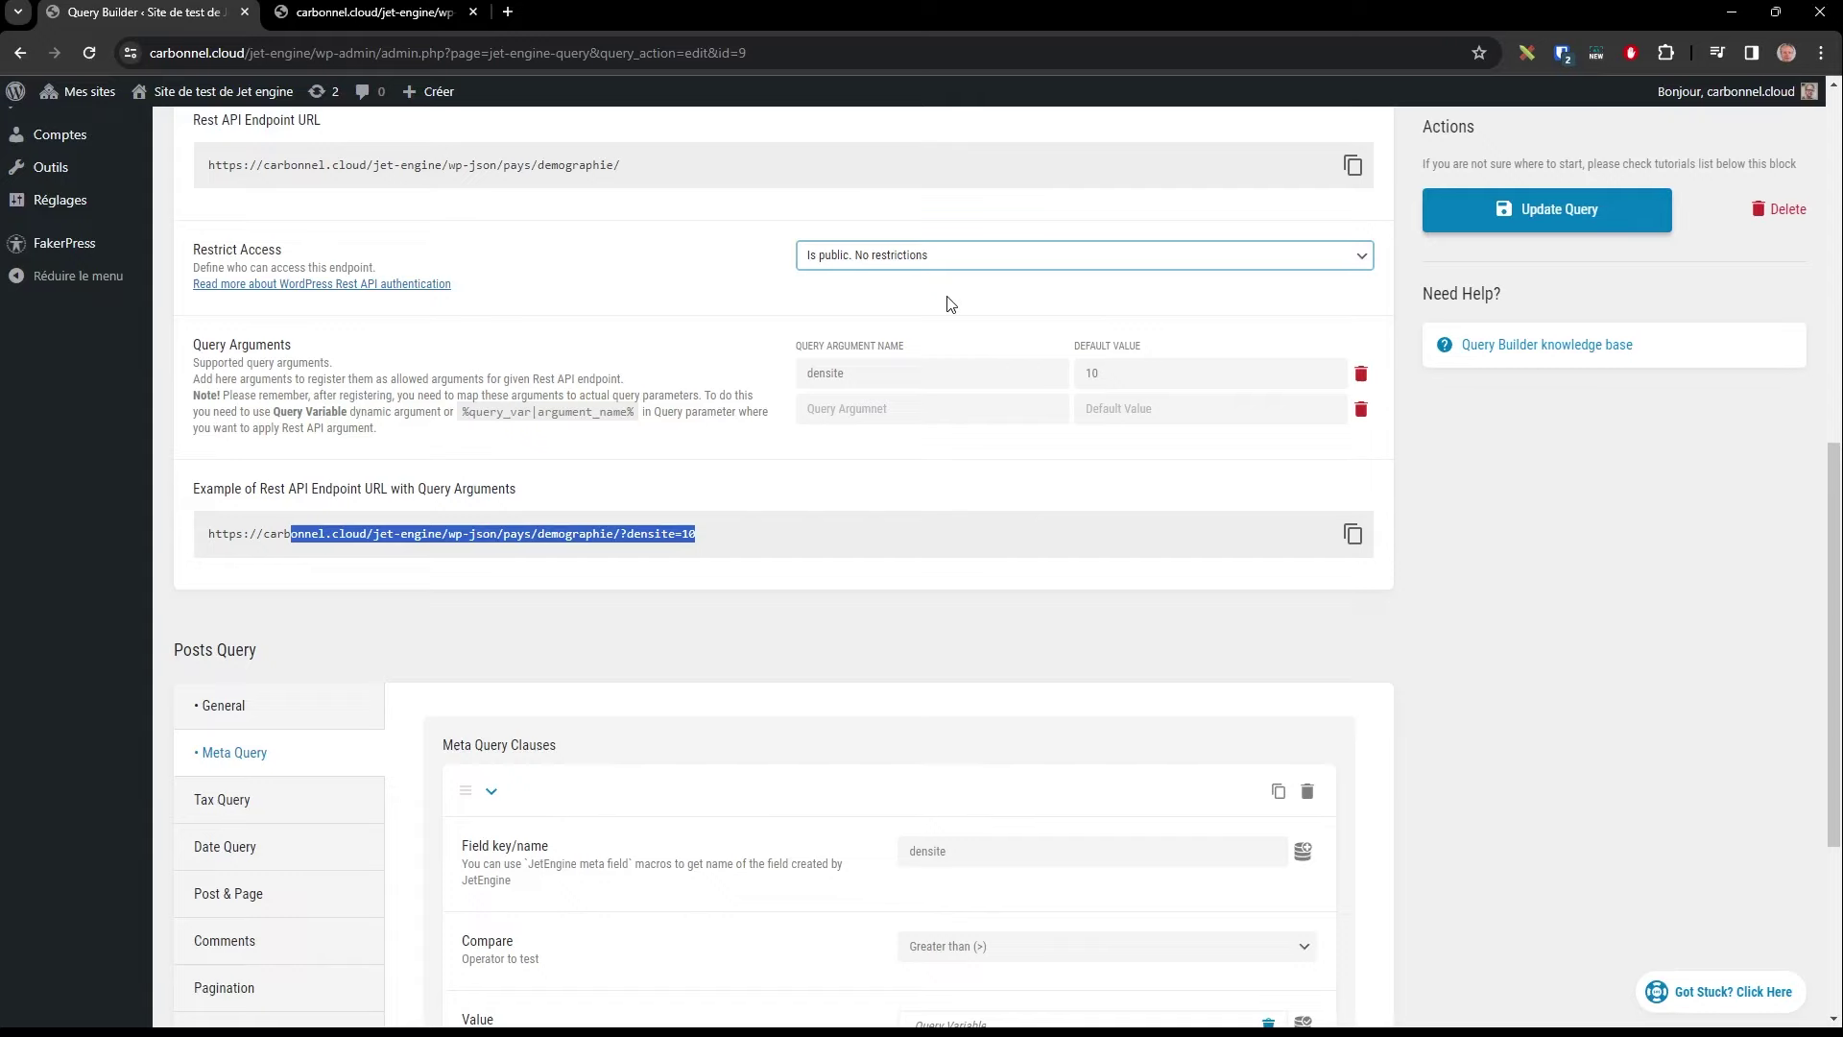
Step: Try restricting the endpoint's access to users with selected capabilities, using edit_posts as the access capability
{"action": "key", "text": "Down"}
{"action": "left_click", "coordinate": [845, 353]}
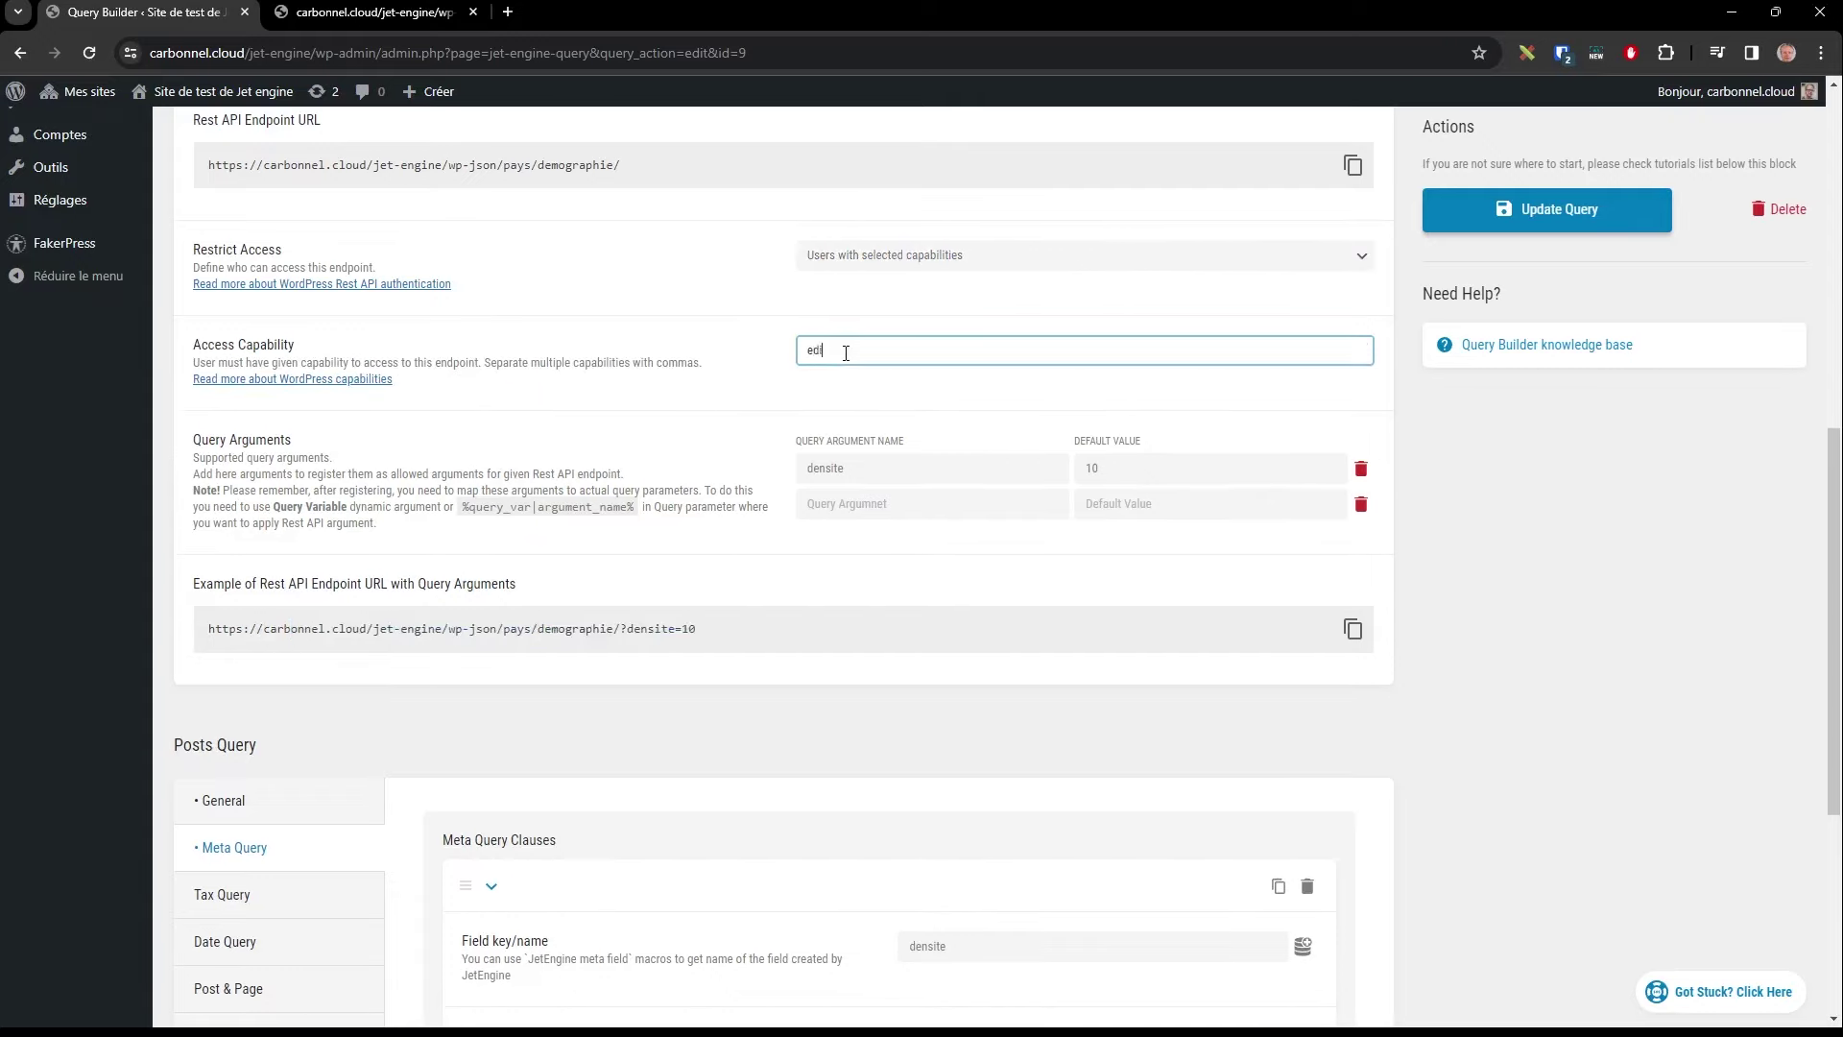
{"action": "type", "text": "edit_^p"}
{"action": "left_click_drag", "start_coordinate": [869, 350], "coordinate": [753, 366]}
{"action": "left_click", "coordinate": [1659, 543]}
{"action": "double_click", "coordinate": [931, 353]}
Step: Restrict the endpoint's access to users with selected roles and allow the Administrator role
{"action": "left_click", "coordinate": [965, 264]}
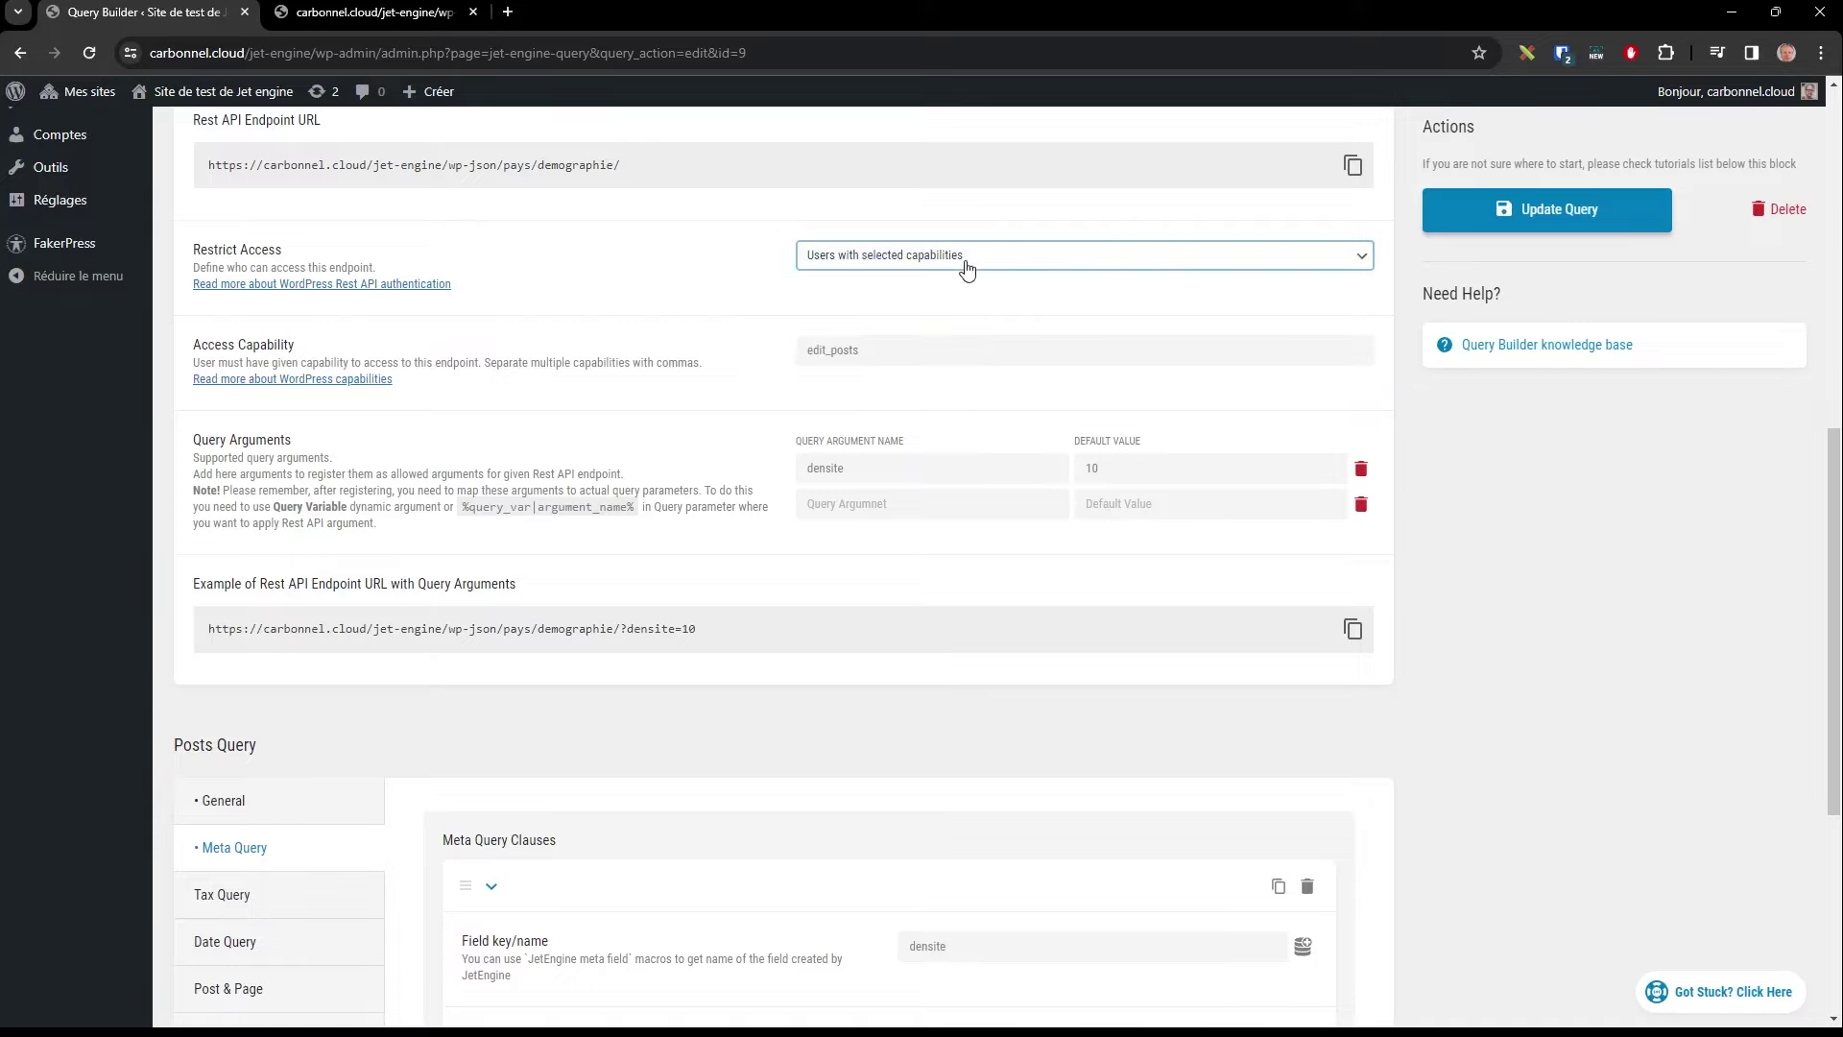
{"action": "left_click", "coordinate": [888, 321]}
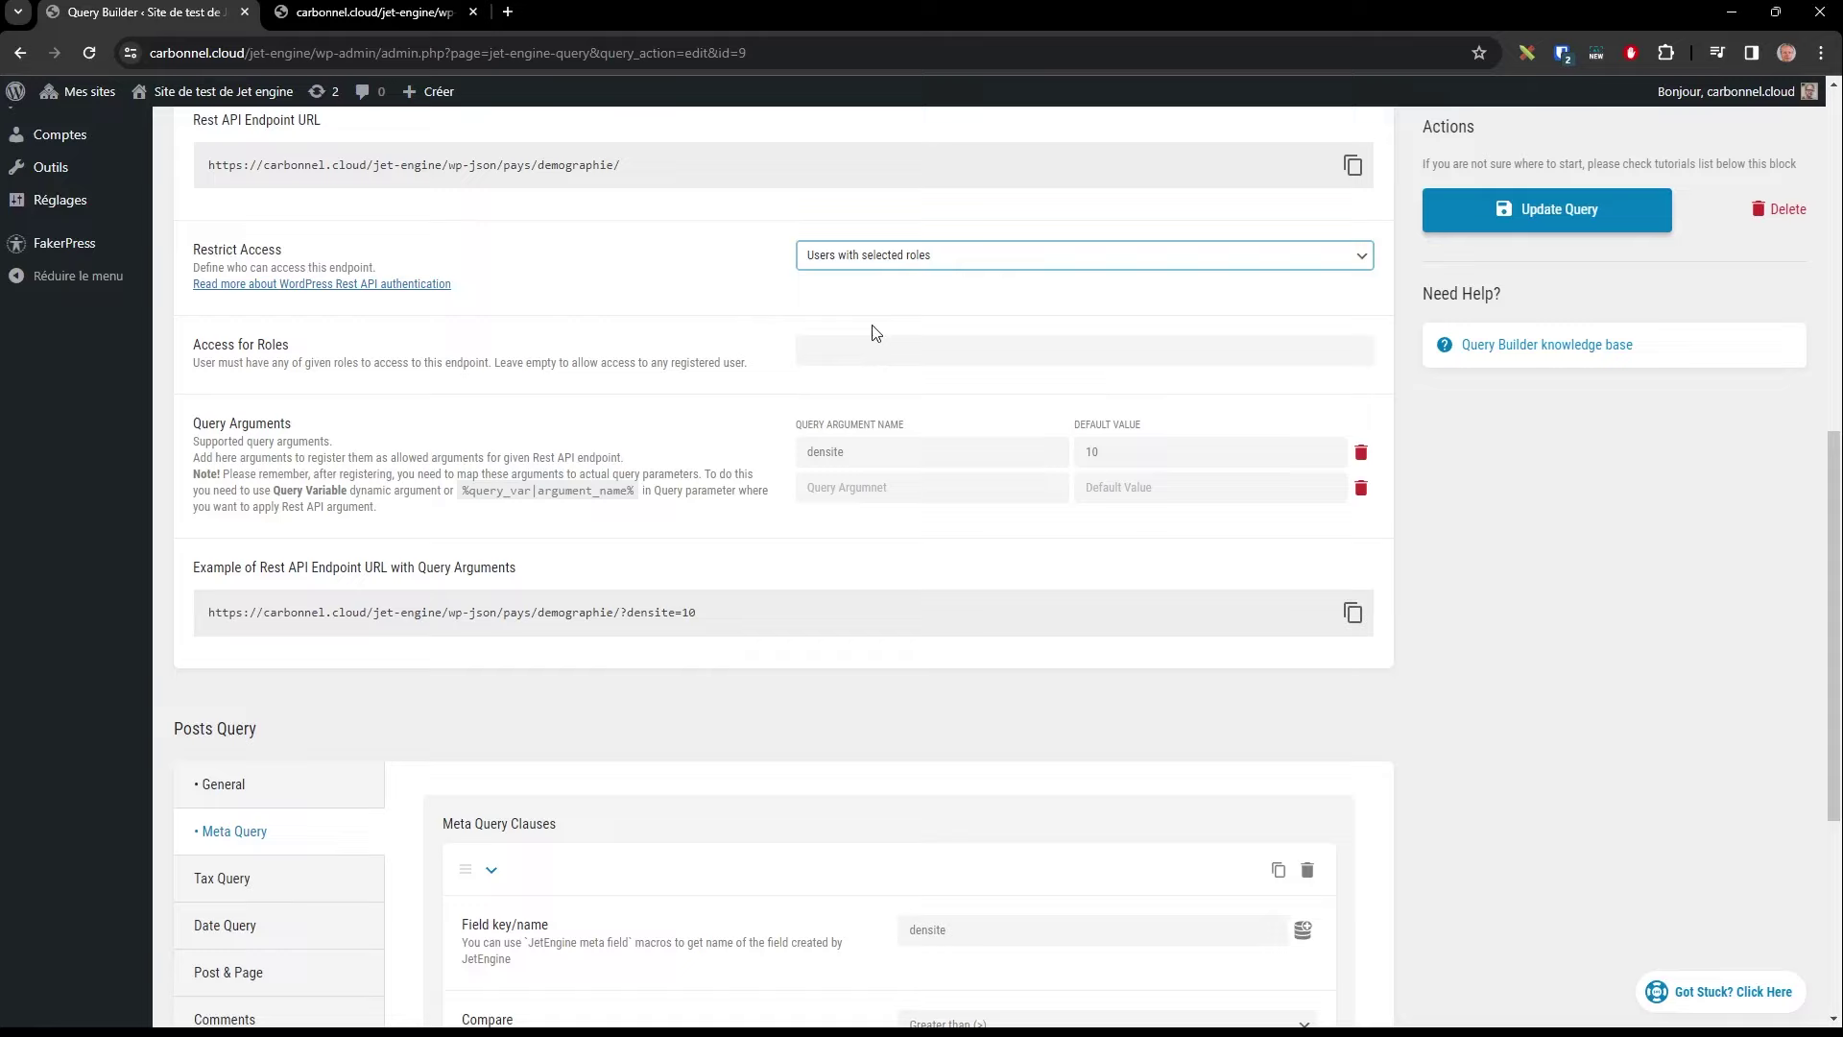
{"action": "left_click", "coordinate": [873, 350]}
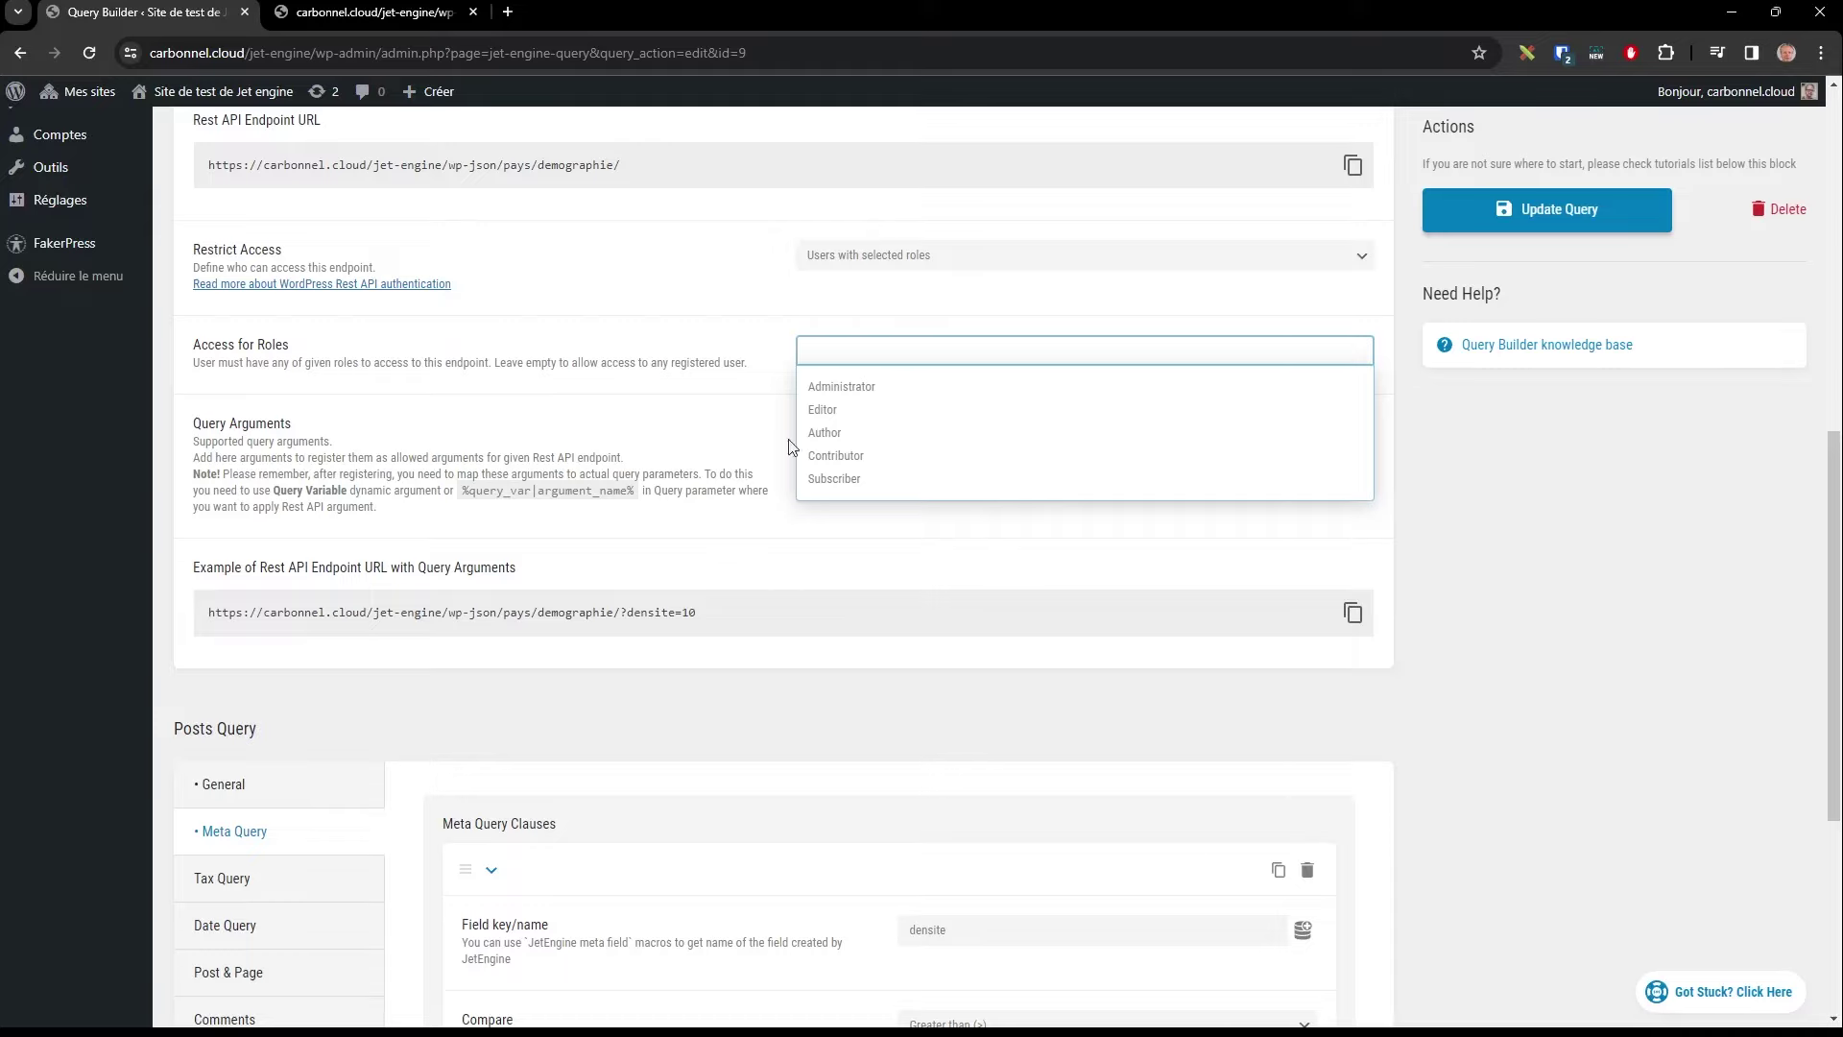
{"action": "left_click", "coordinate": [849, 390]}
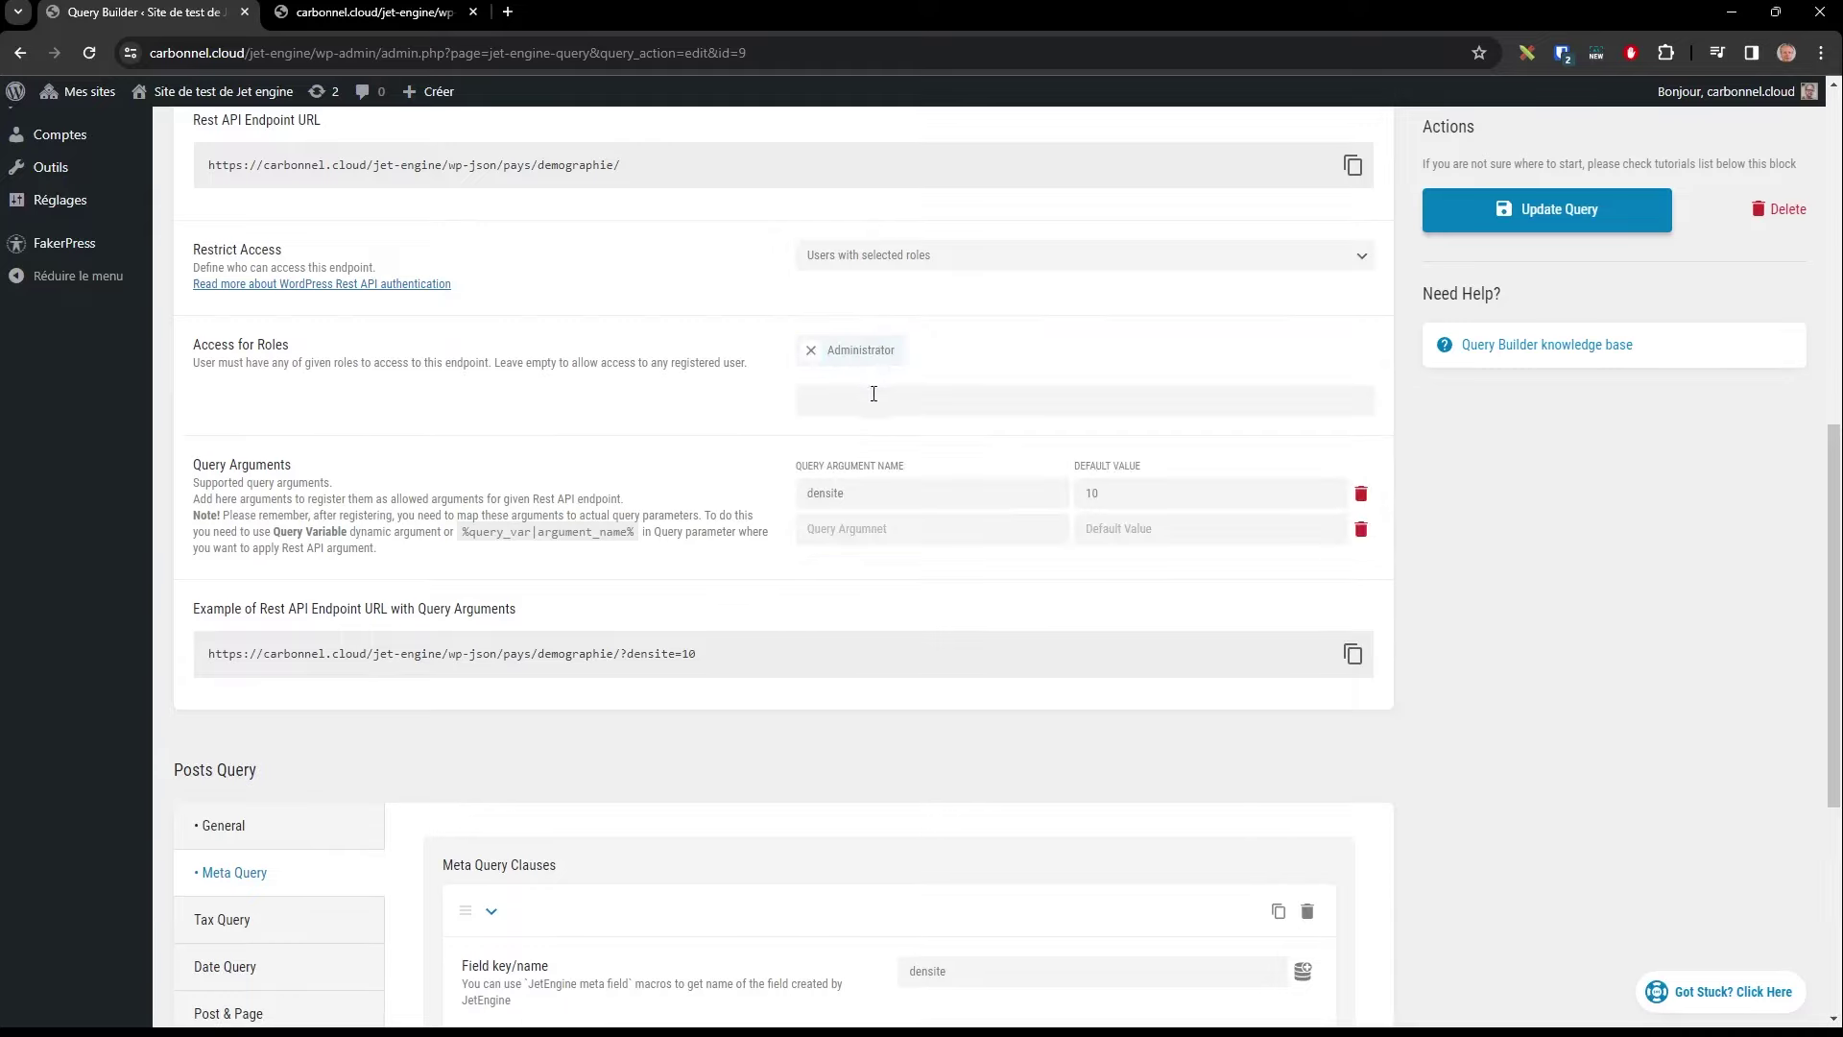
{"action": "left_click", "coordinate": [875, 360]}
{"action": "left_click", "coordinate": [859, 461]}
{"action": "left_click_drag", "start_coordinate": [1828, 501], "coordinate": [1834, 125]}
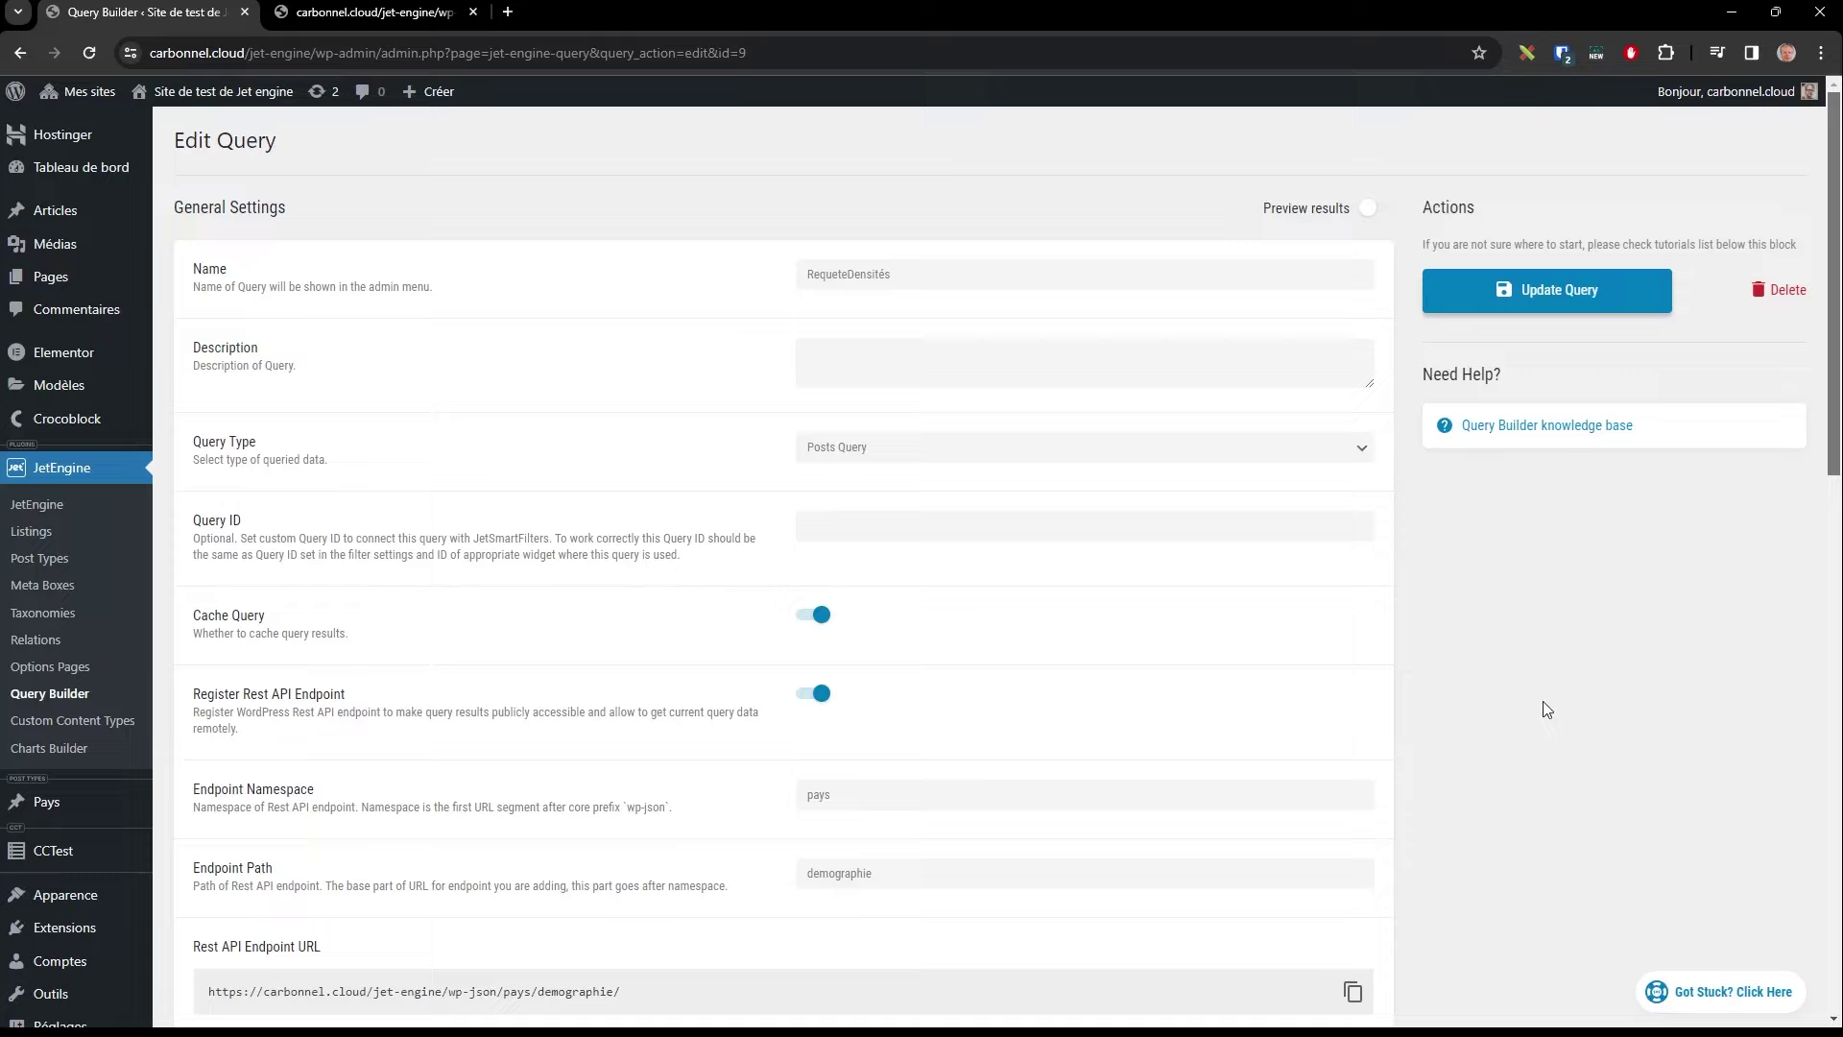